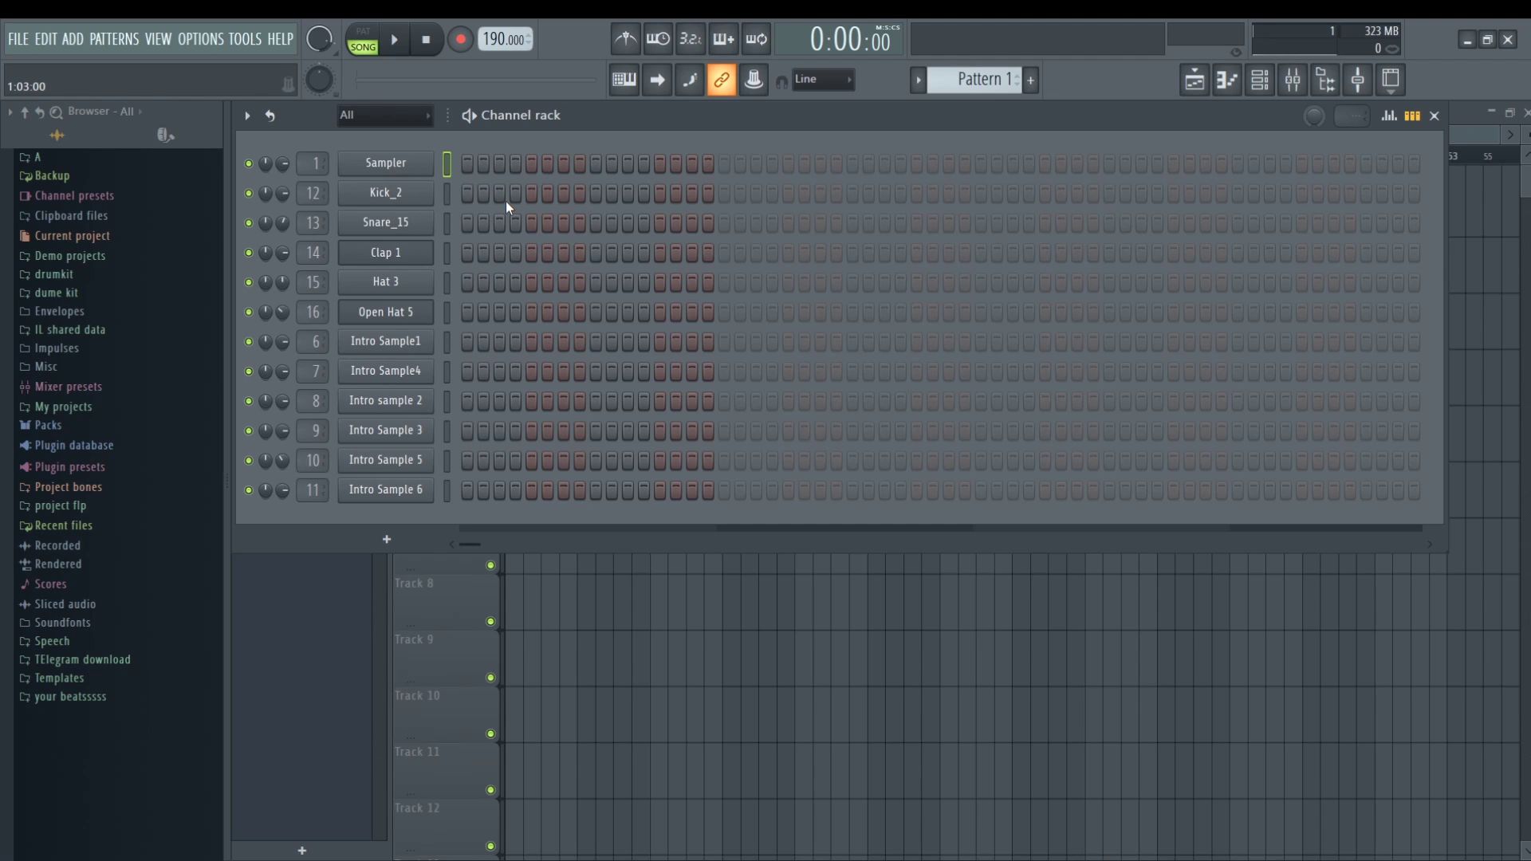
# - In Kick_2's piano roll, draw C5 notes starting bars 1 and 3, on beat 2 of bars 2 and 4, and past mid-bar 4
pyautogui.rightClick(429, 203)
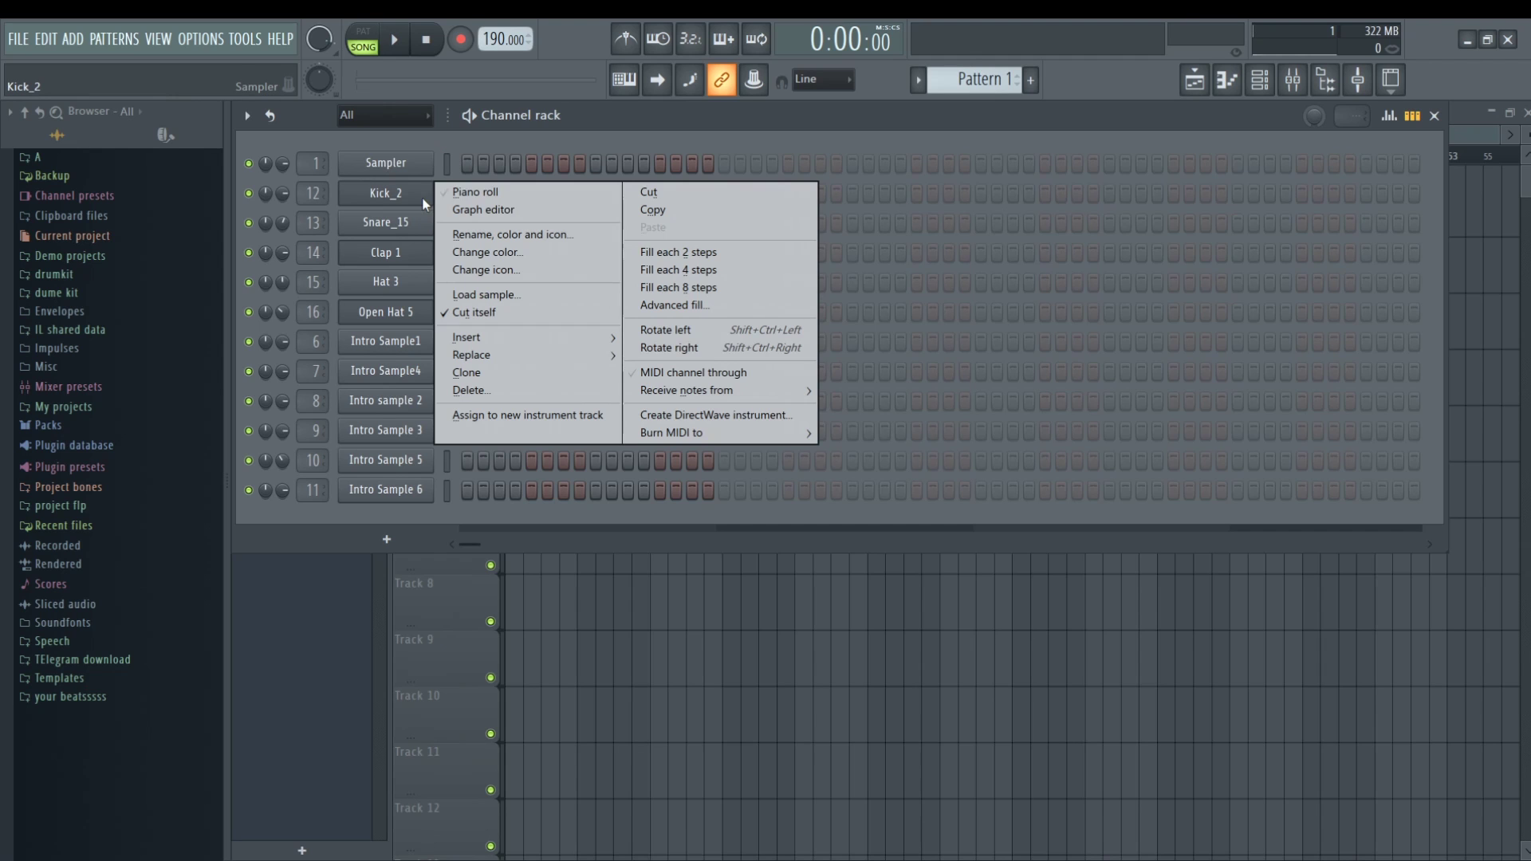
pyautogui.click(464, 191)
pyautogui.click(311, 400)
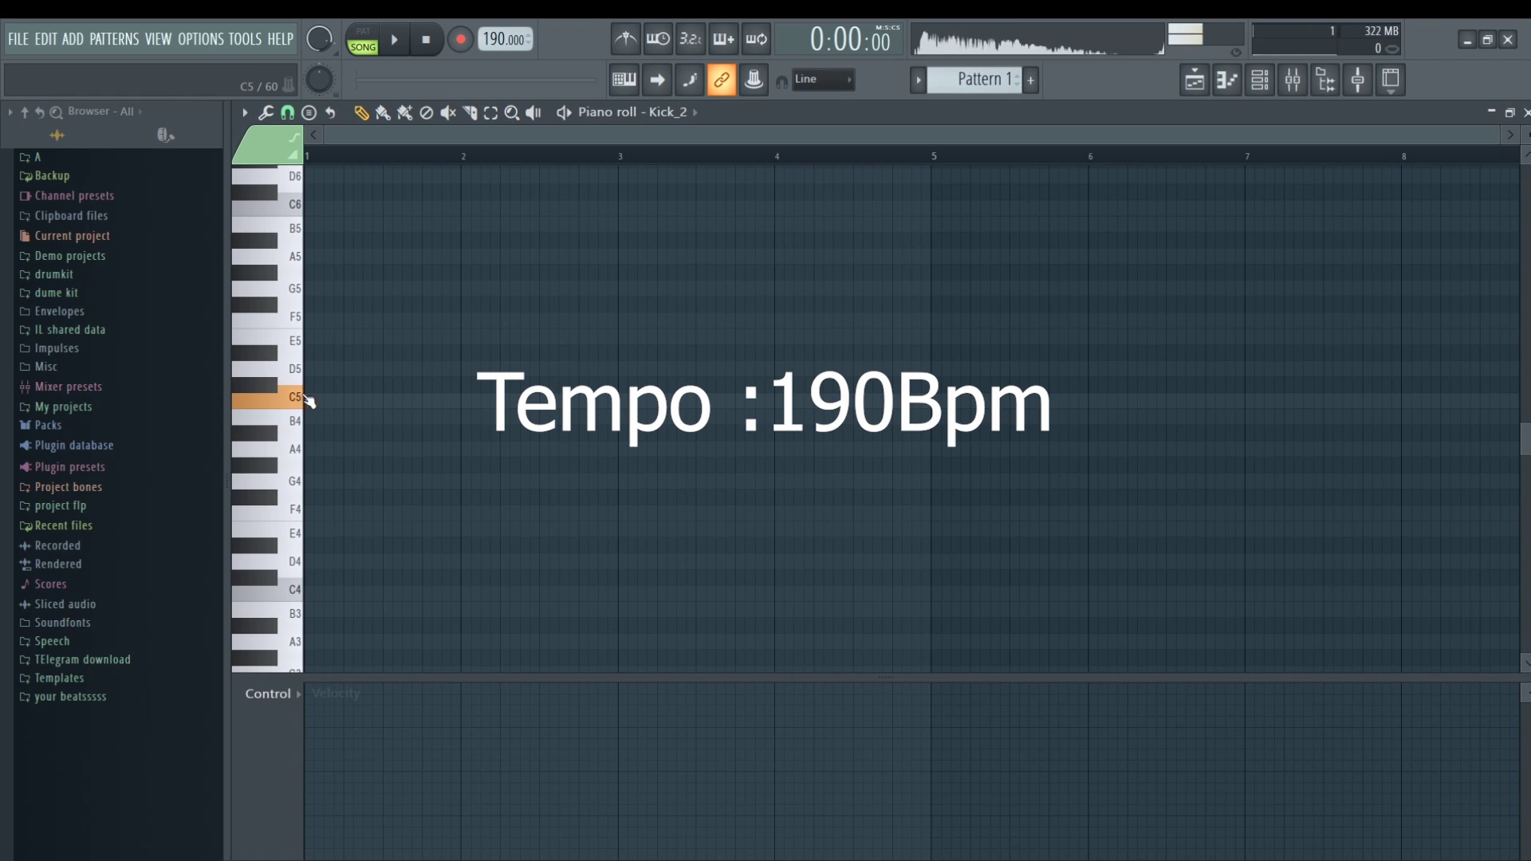
pyautogui.moveTo(318, 399)
pyautogui.mouseDown()
pyautogui.moveTo(438, 400)
pyautogui.moveTo(295, 404)
pyautogui.moveTo(317, 417)
pyautogui.mouseUp()
pyautogui.moveTo(424, 399)
pyautogui.mouseDown()
pyautogui.moveTo(503, 410)
pyautogui.moveTo(407, 412)
pyautogui.mouseUp()
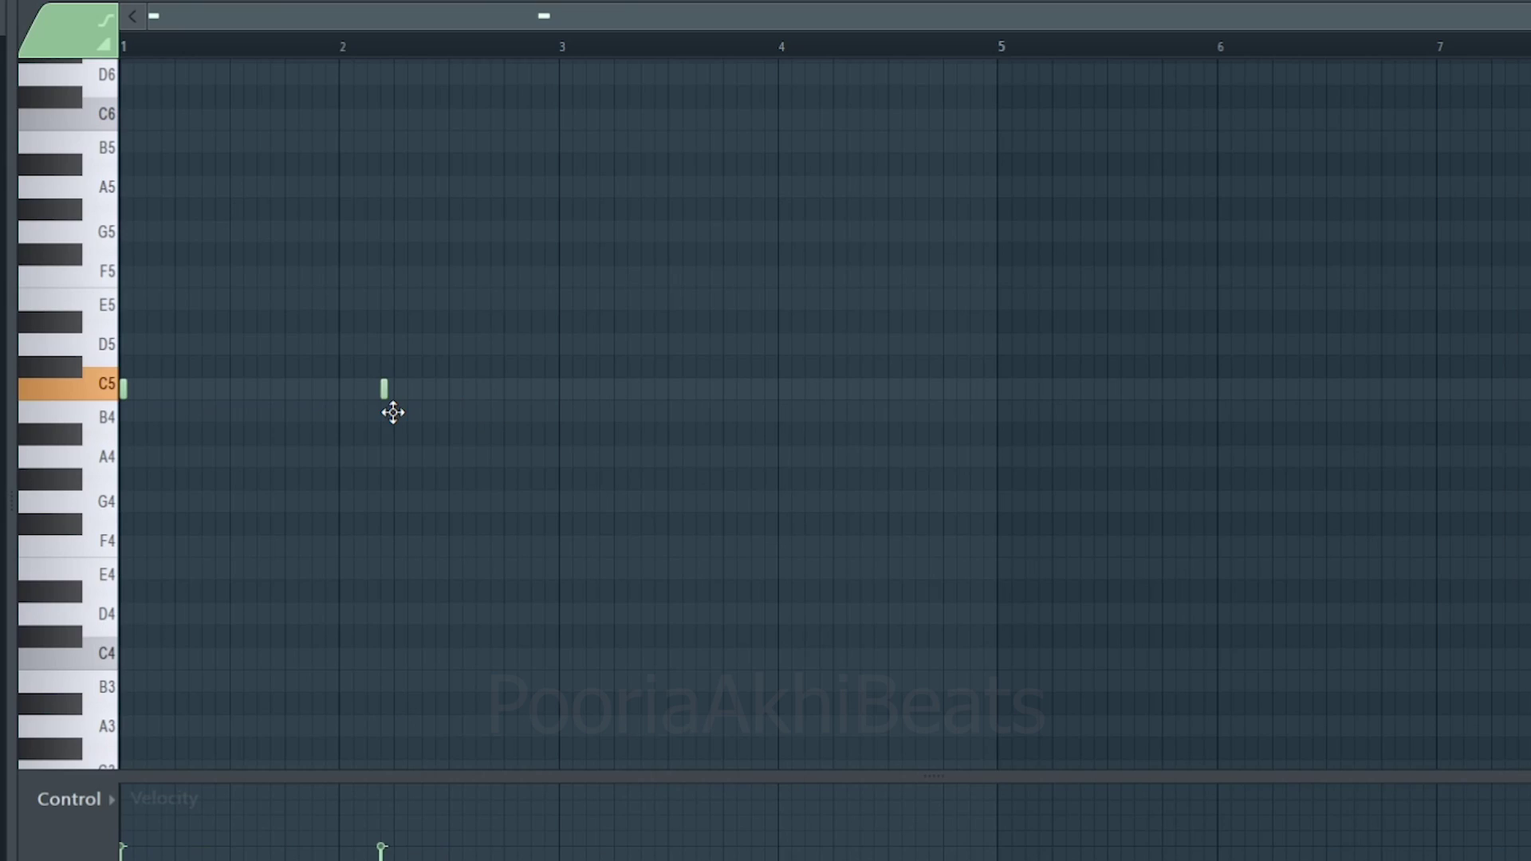
pyautogui.moveTo(626, 389); pyautogui.dragTo(569, 381)
pyautogui.moveTo(878, 399); pyautogui.dragTo(837, 371)
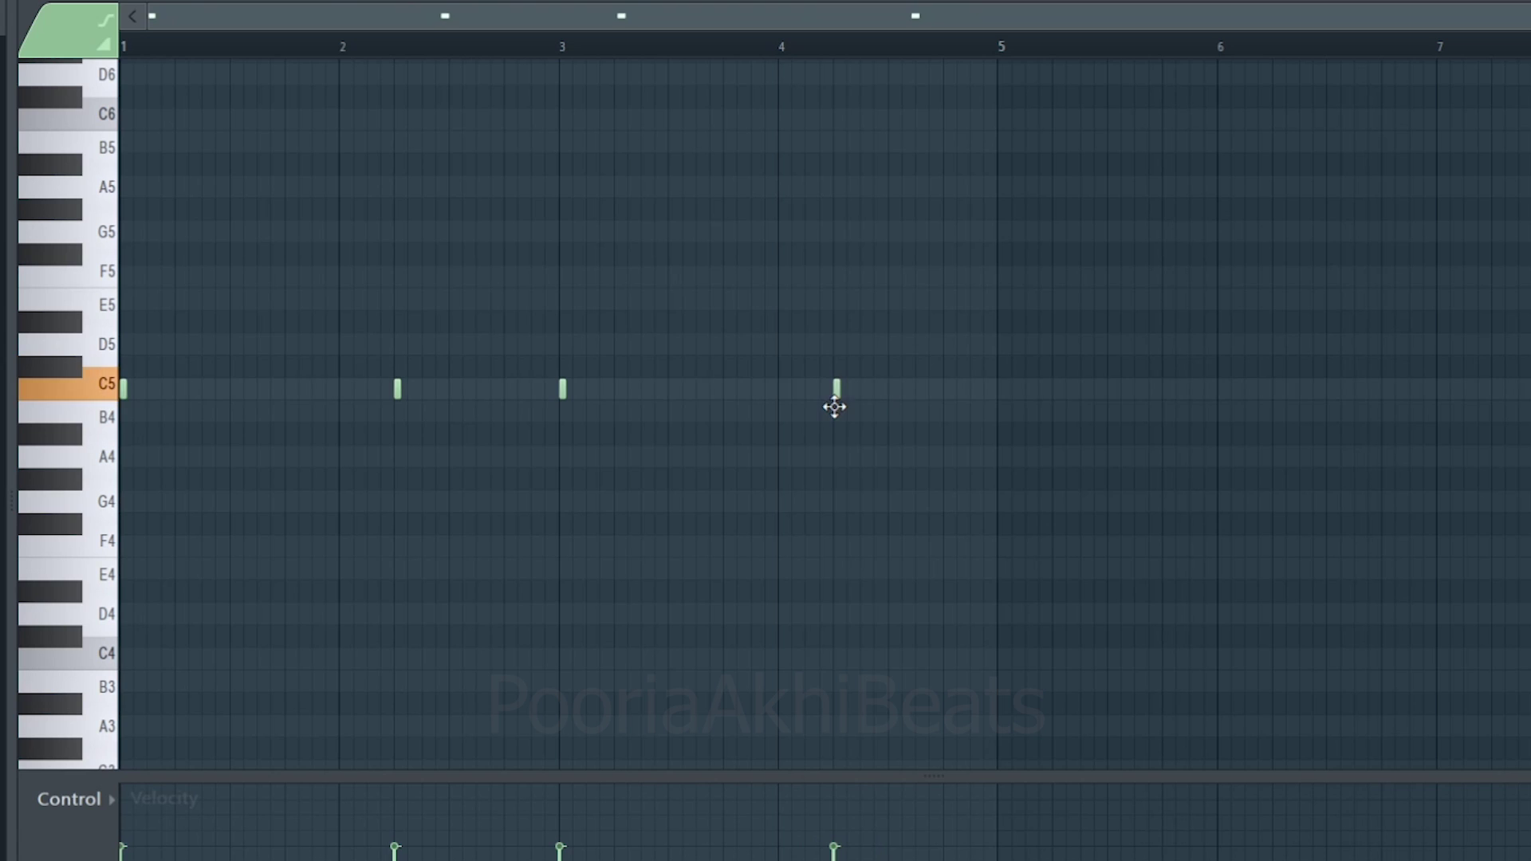
pyautogui.click(919, 389)
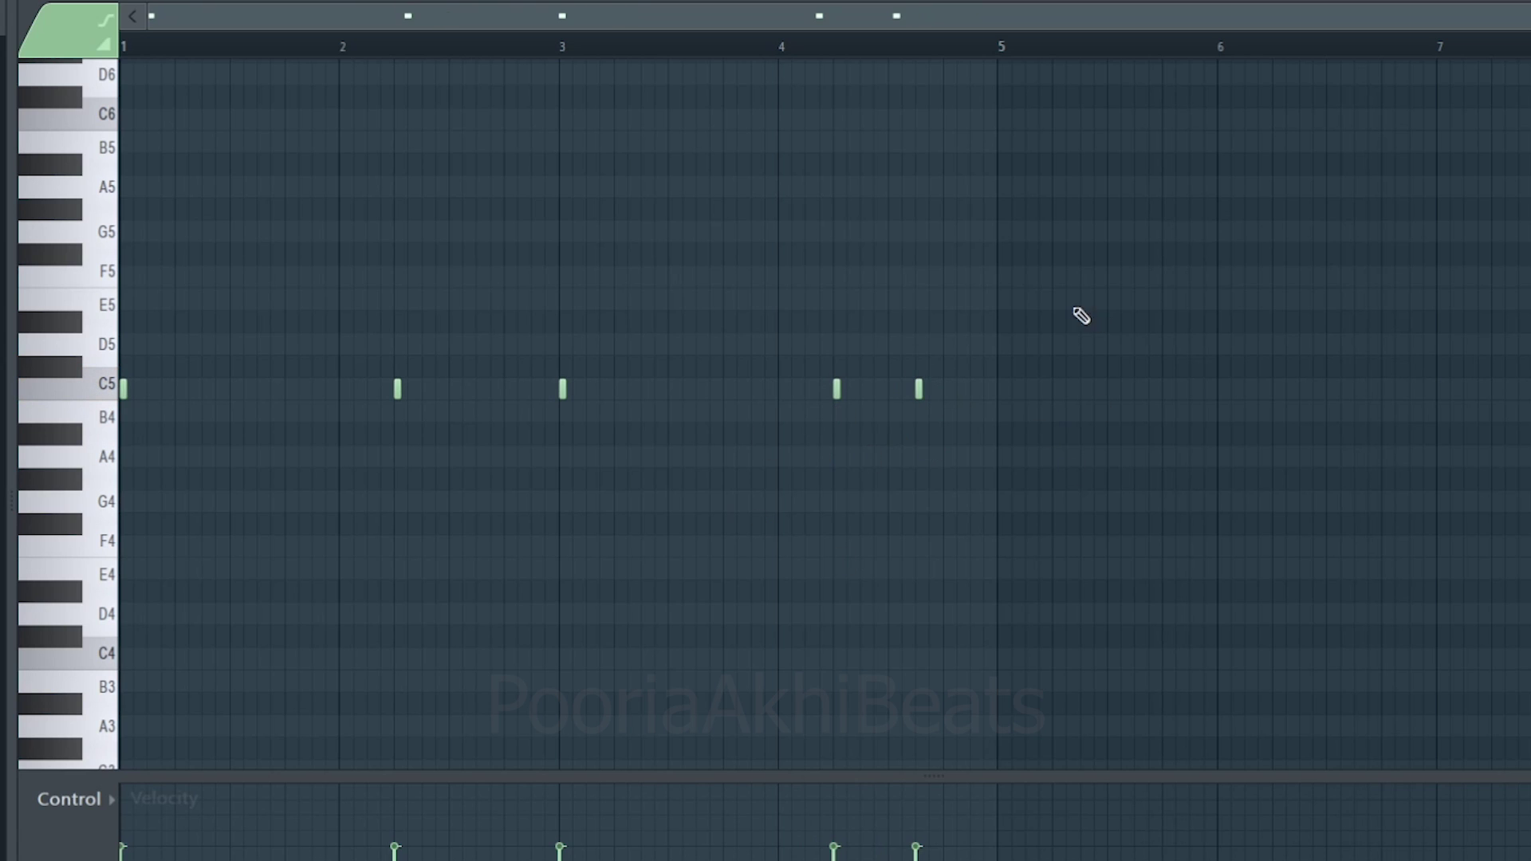
# - Duplicate the kick notes of bars 1 to 4 into bars 5 to 8
pyautogui.moveTo(1072, 311); pyautogui.dragTo(121, 464)
pyautogui.moveTo(399, 388); pyautogui.dragTo(1276, 369)
pyautogui.click(1285, 223)
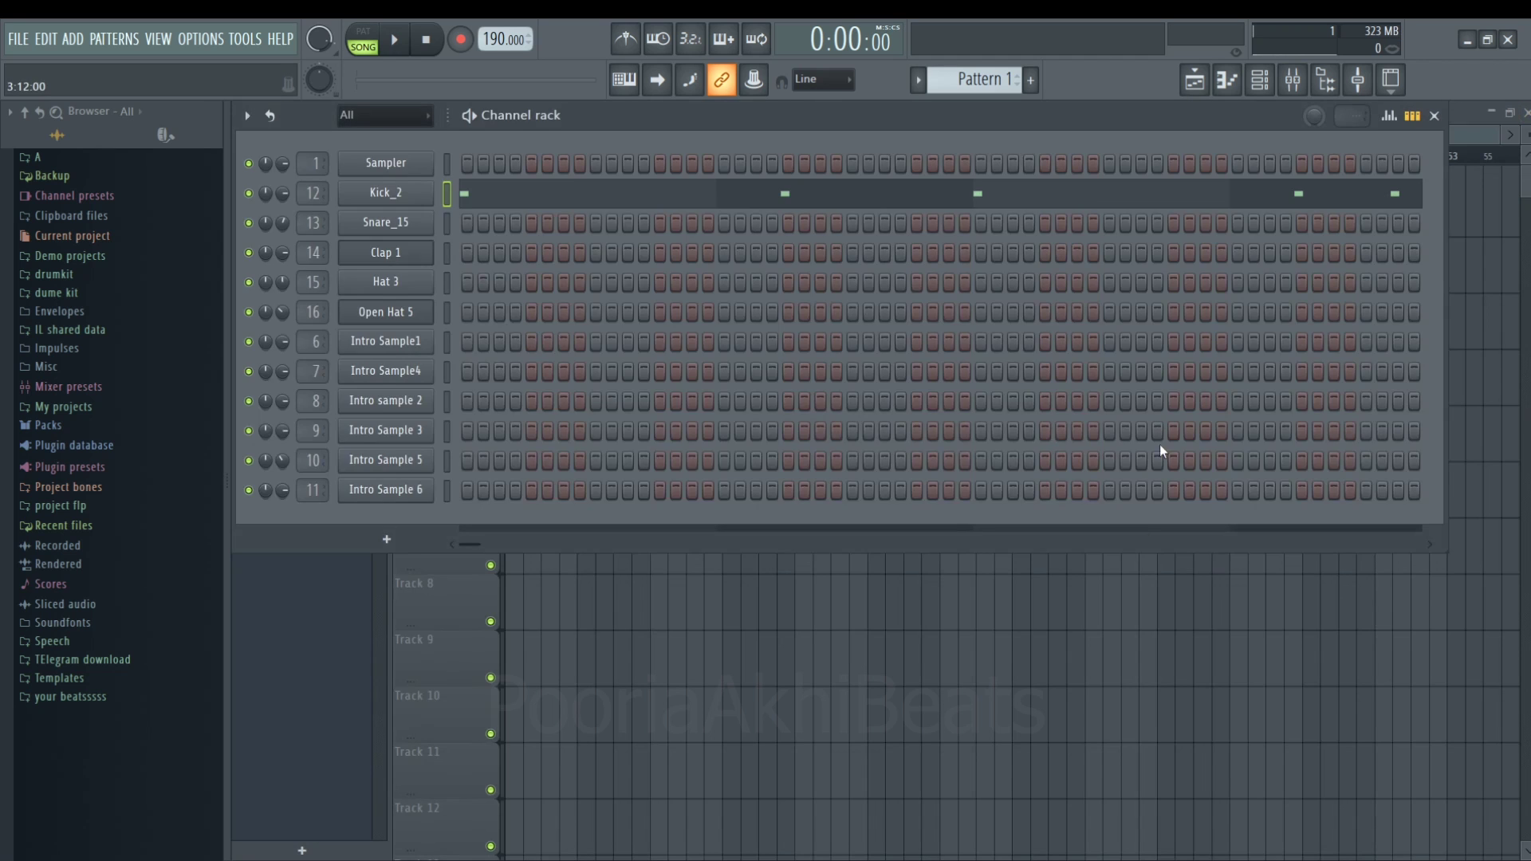
# - Place four Pattern 1 clips end to end on playlist Track 1, starting at bar 9
pyautogui.press('F6')
pyautogui.click(663, 201)
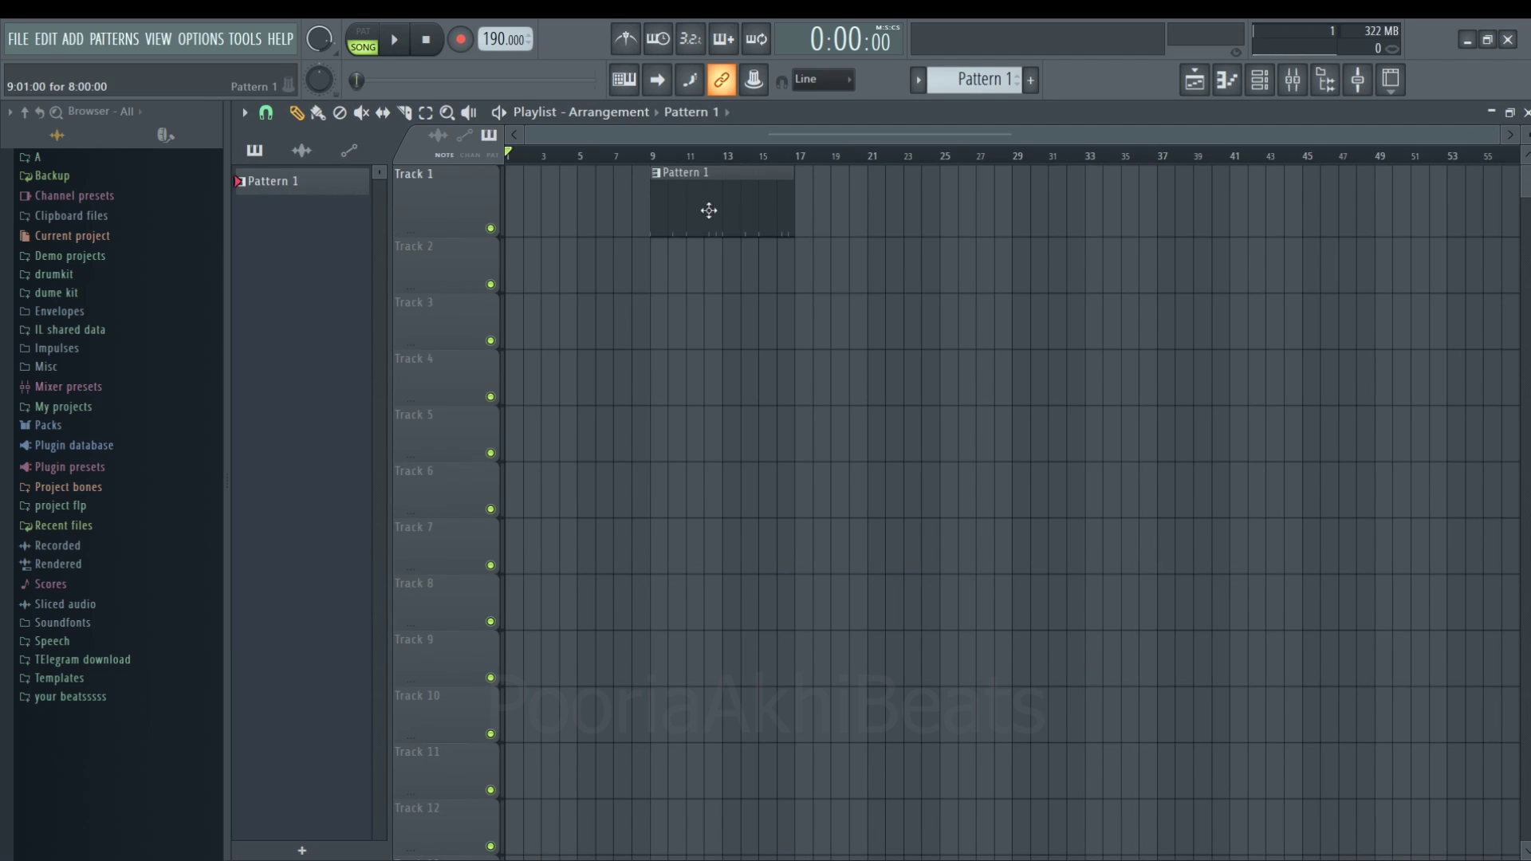
pyautogui.click(803, 205)
pyautogui.click(949, 207)
pyautogui.click(1090, 210)
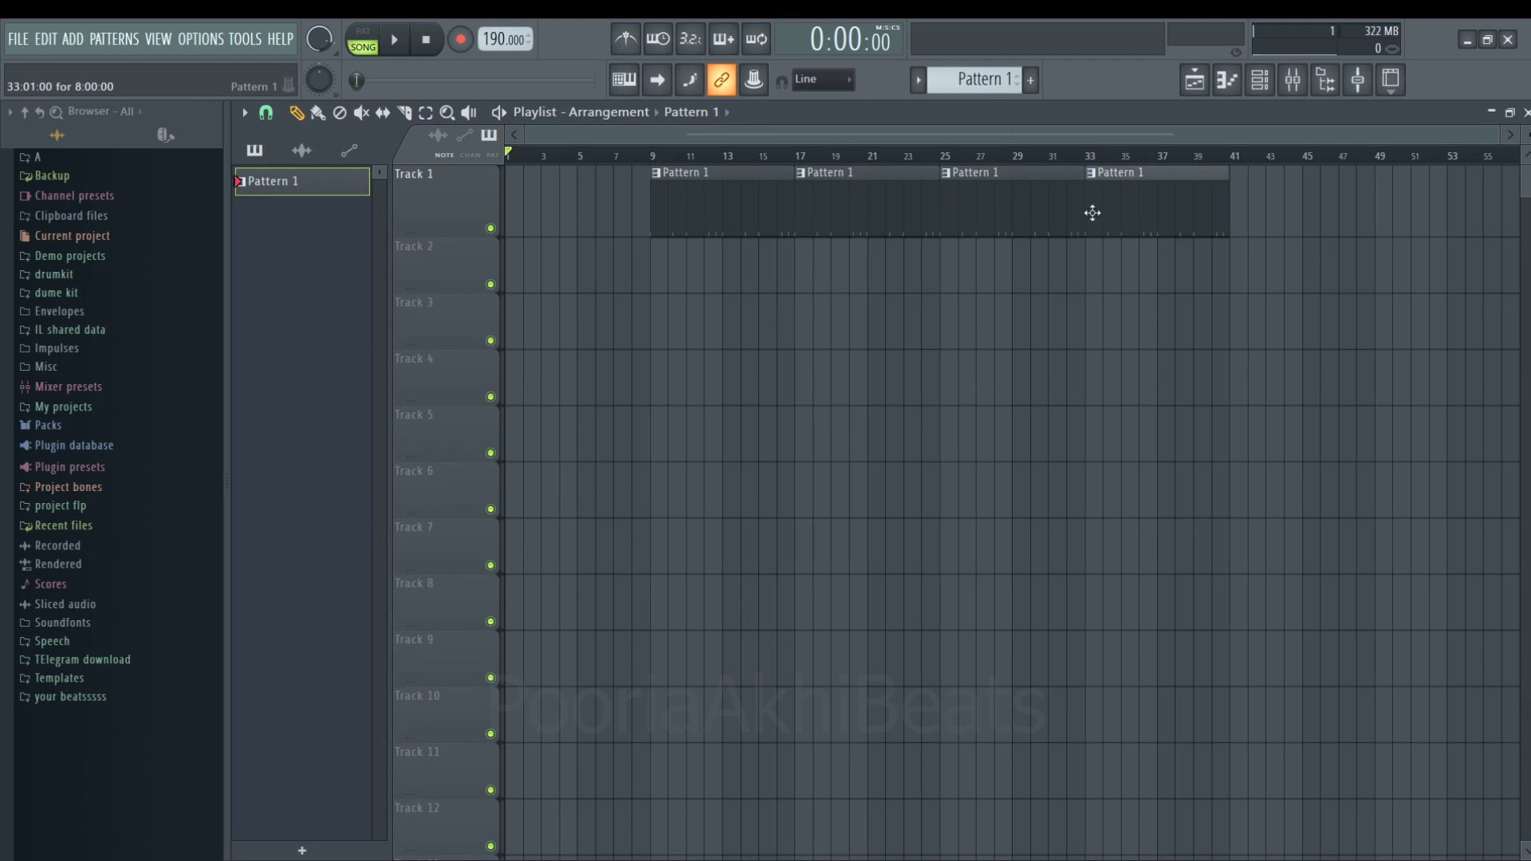
# - In Snare_15's piano roll, add C5 notes near the ends of bars 1 and 3 and early in bar 4, and play them back
pyautogui.click(1260, 79)
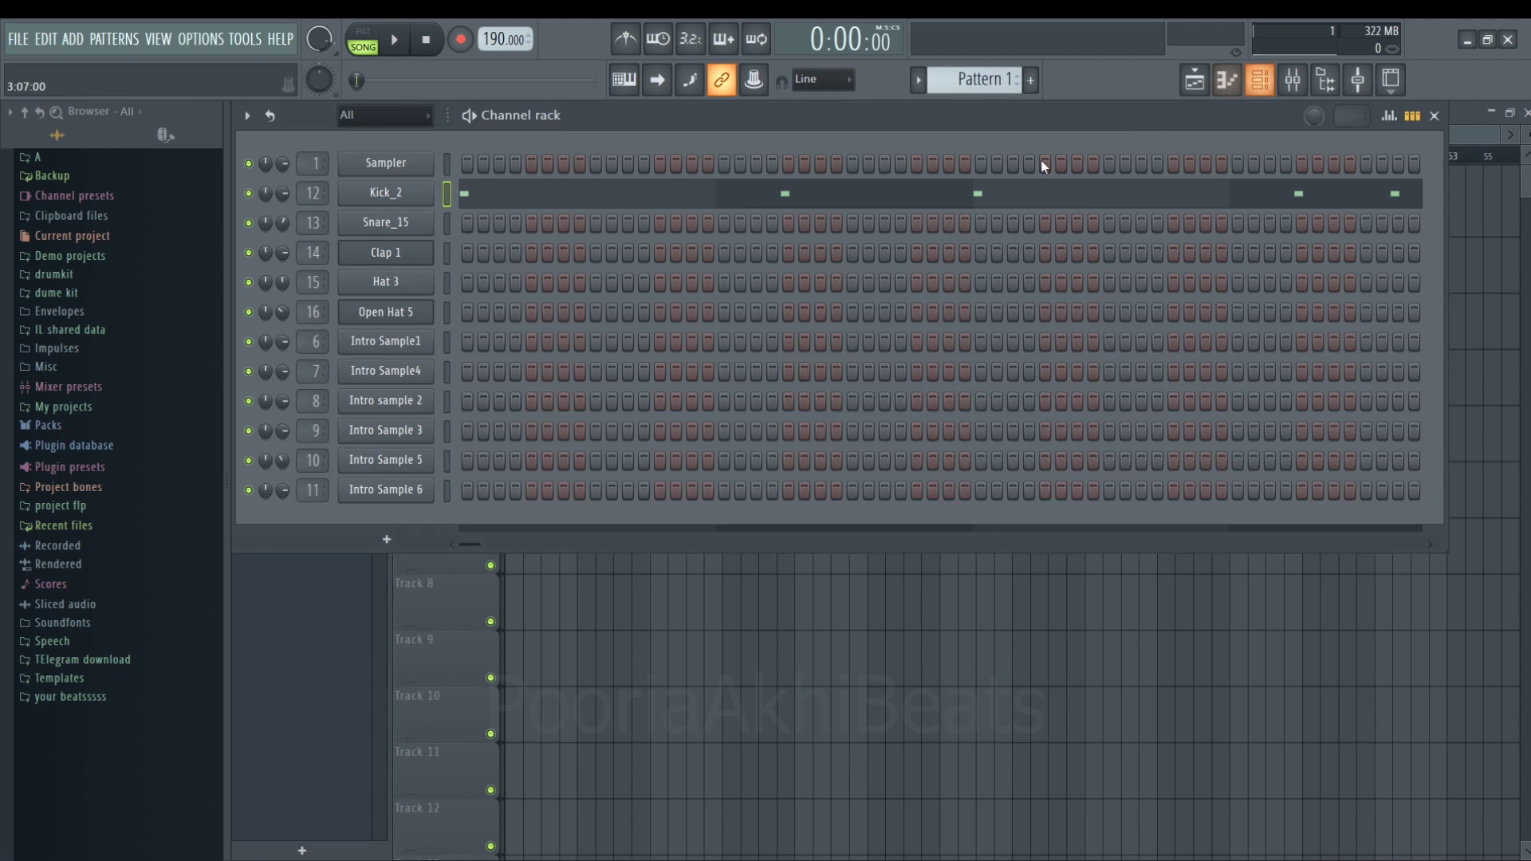
pyautogui.rightClick(427, 222)
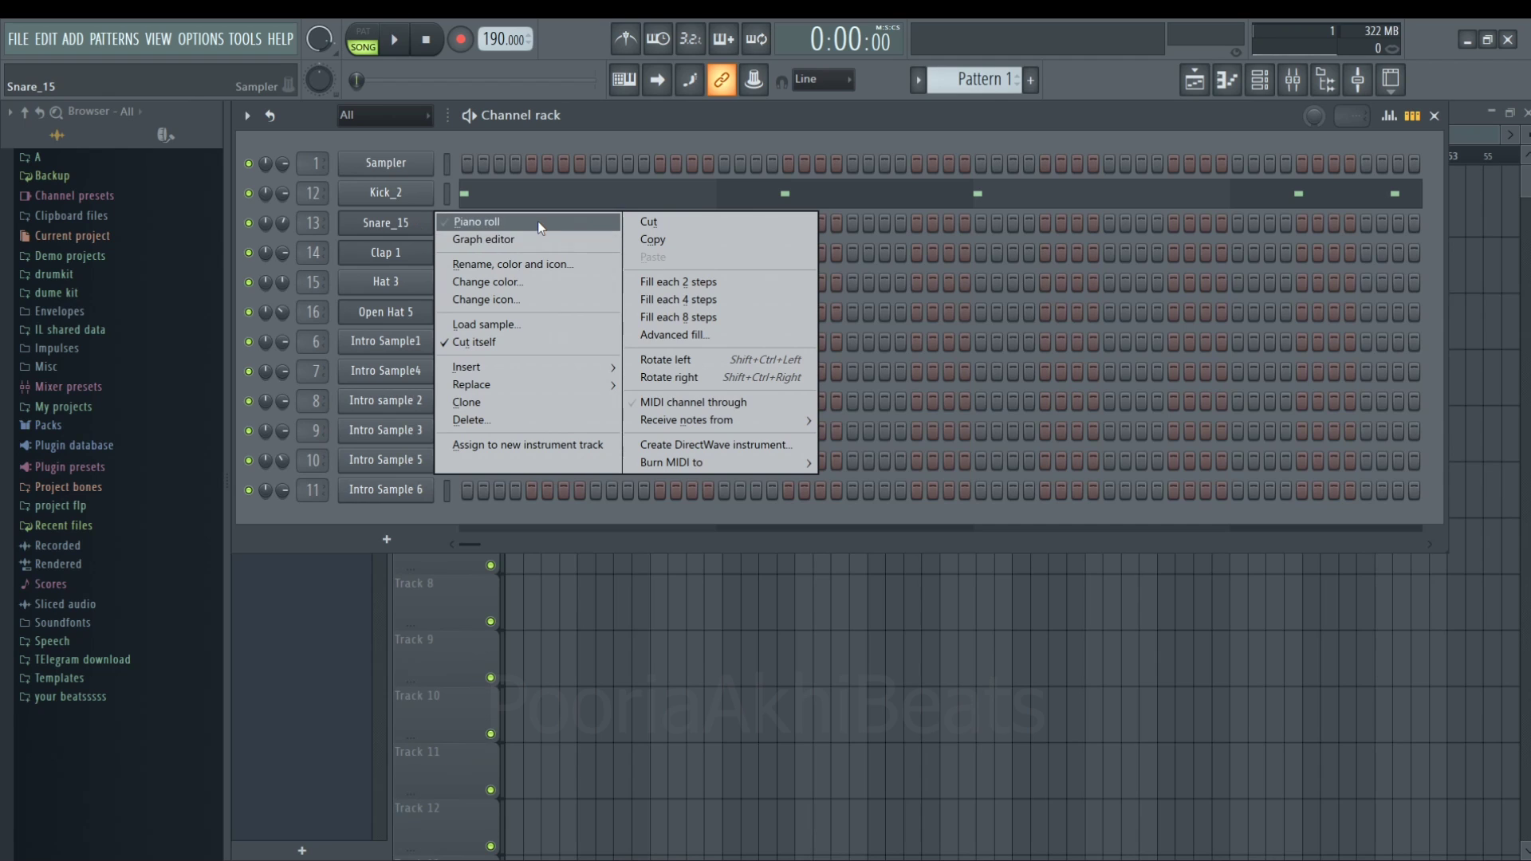
pyautogui.click(537, 222)
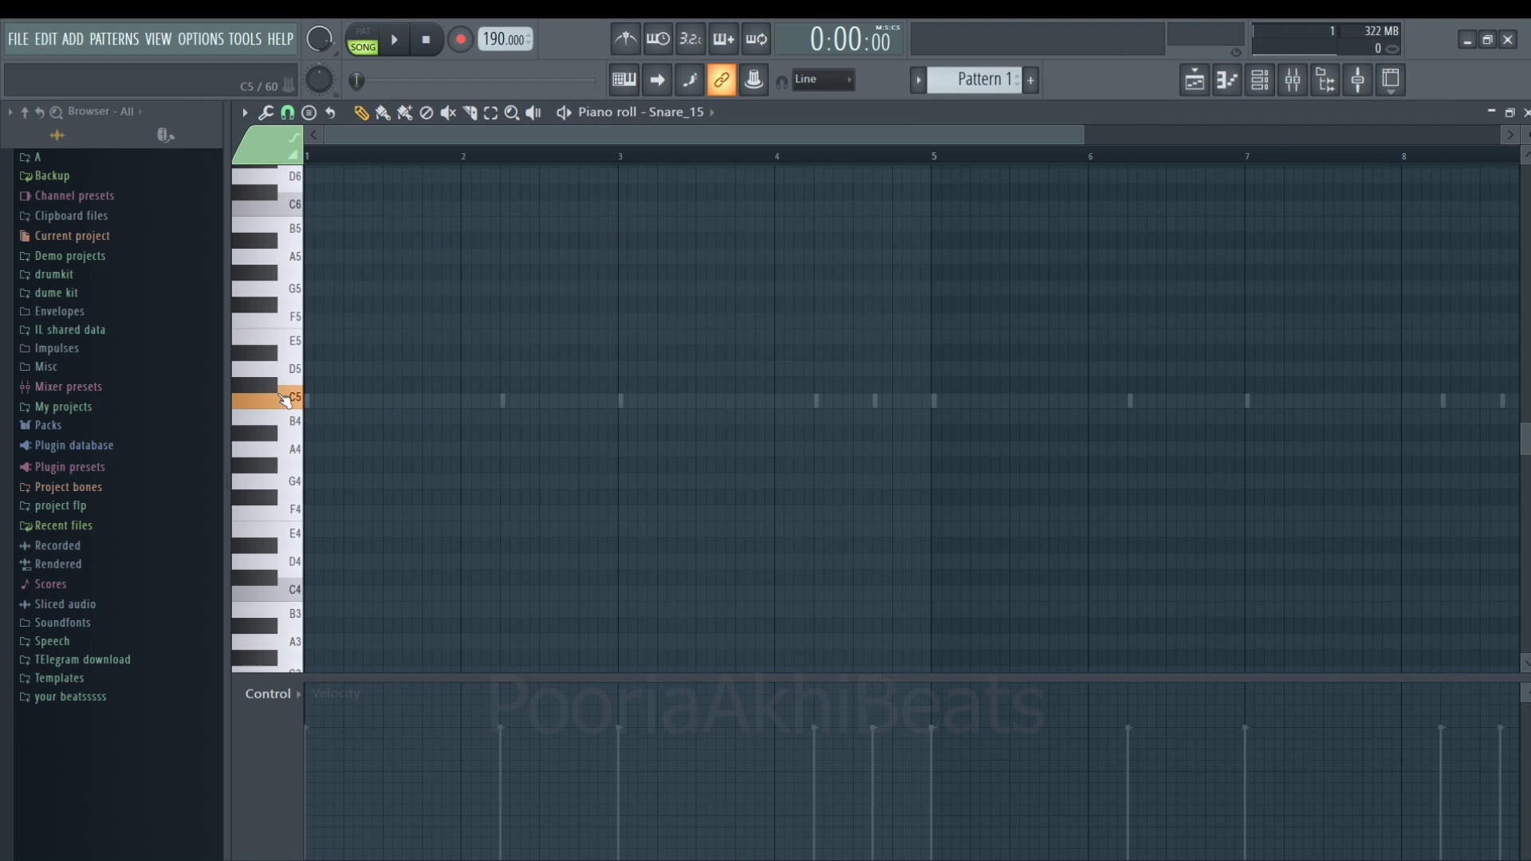
pyautogui.click(444, 400)
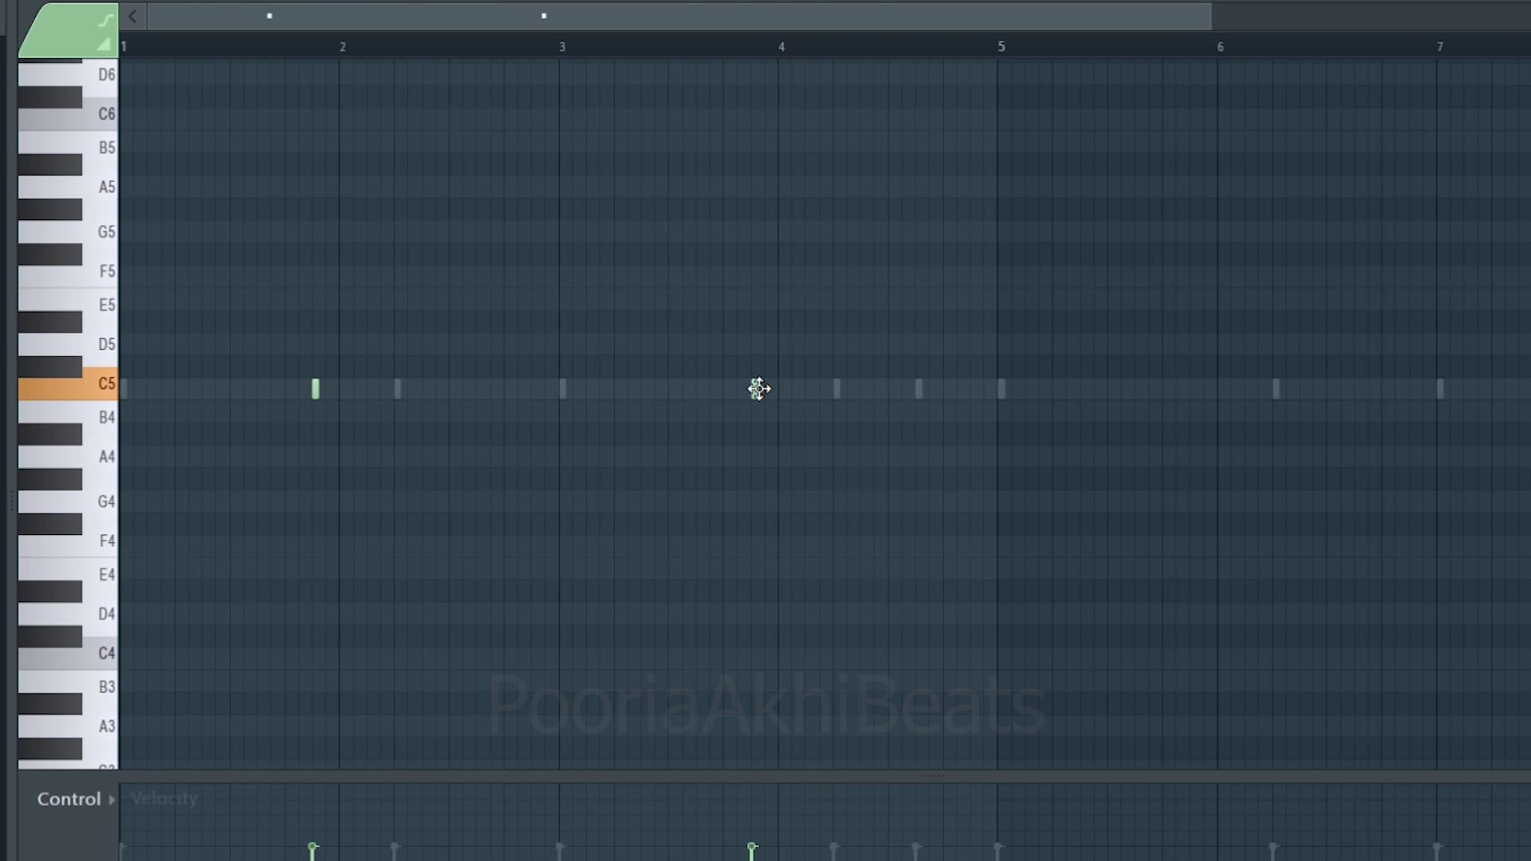
pyautogui.click(757, 400)
pyautogui.click(807, 400)
pyautogui.moveTo(821, 395); pyautogui.dragTo(814, 395)
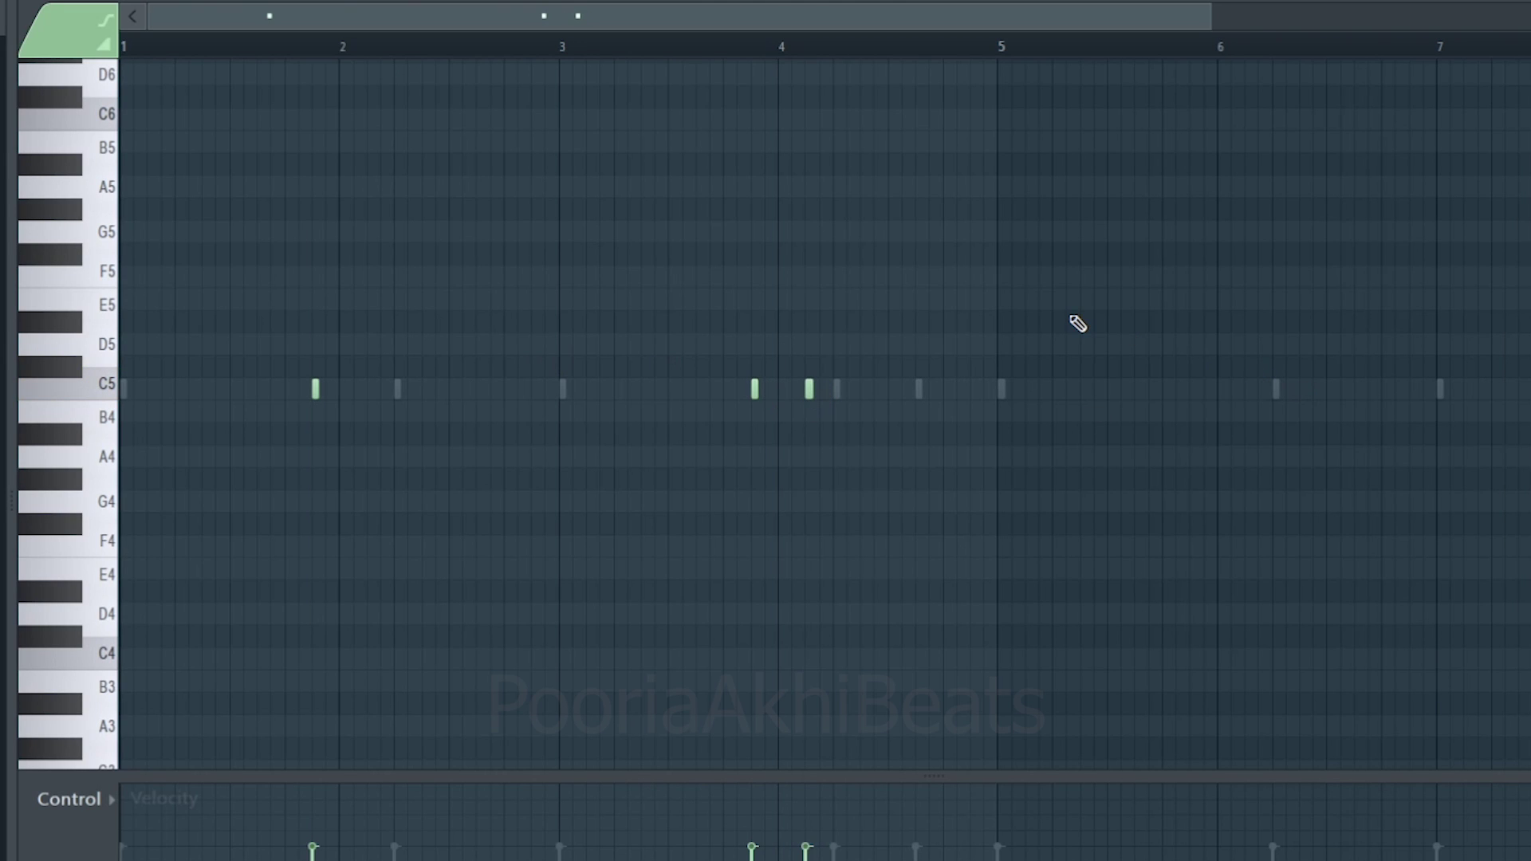
pyautogui.press('space')
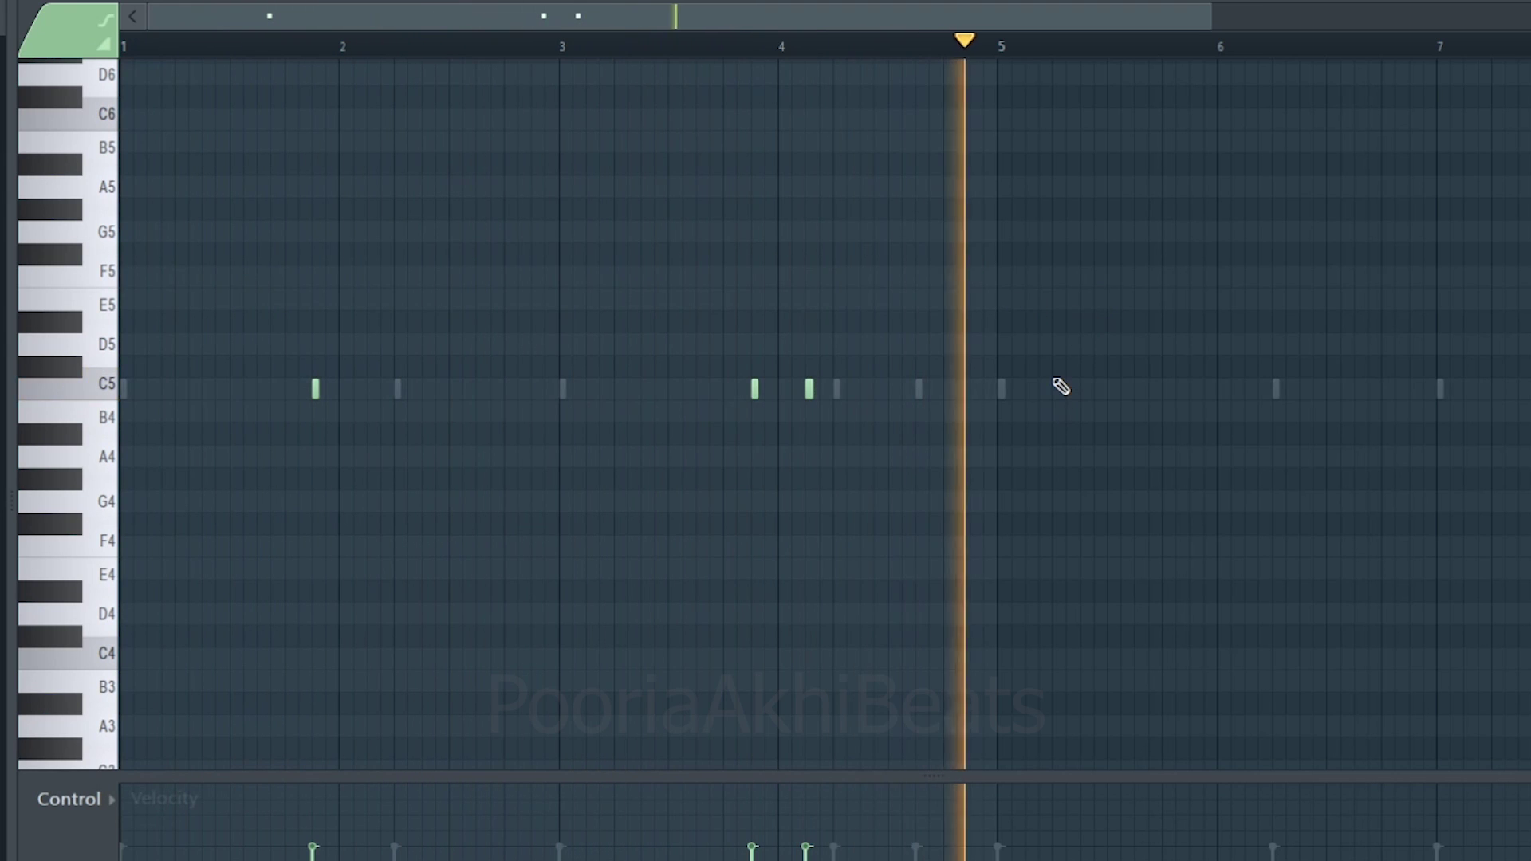
pyautogui.press('space')
# - Add C5 snare notes near the ends of bars 5 and 7 and on beat 2 of bar 8
pyautogui.moveTo(1073, 388); pyautogui.dragTo(1418, 392)
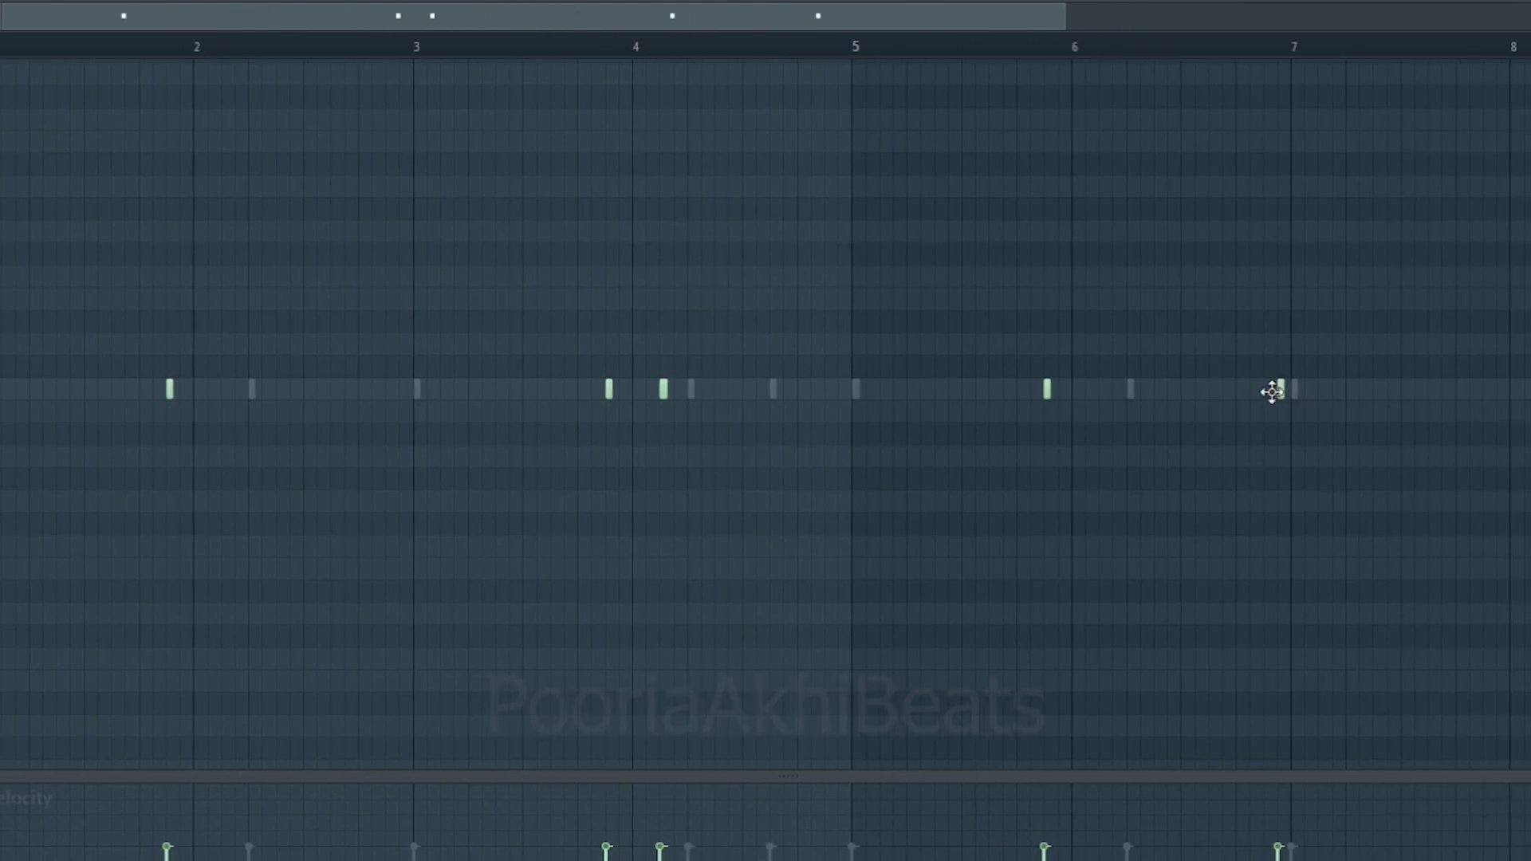
pyautogui.moveTo(1272, 392); pyautogui.dragTo(1343, 386)
pyautogui.click(1411, 392)
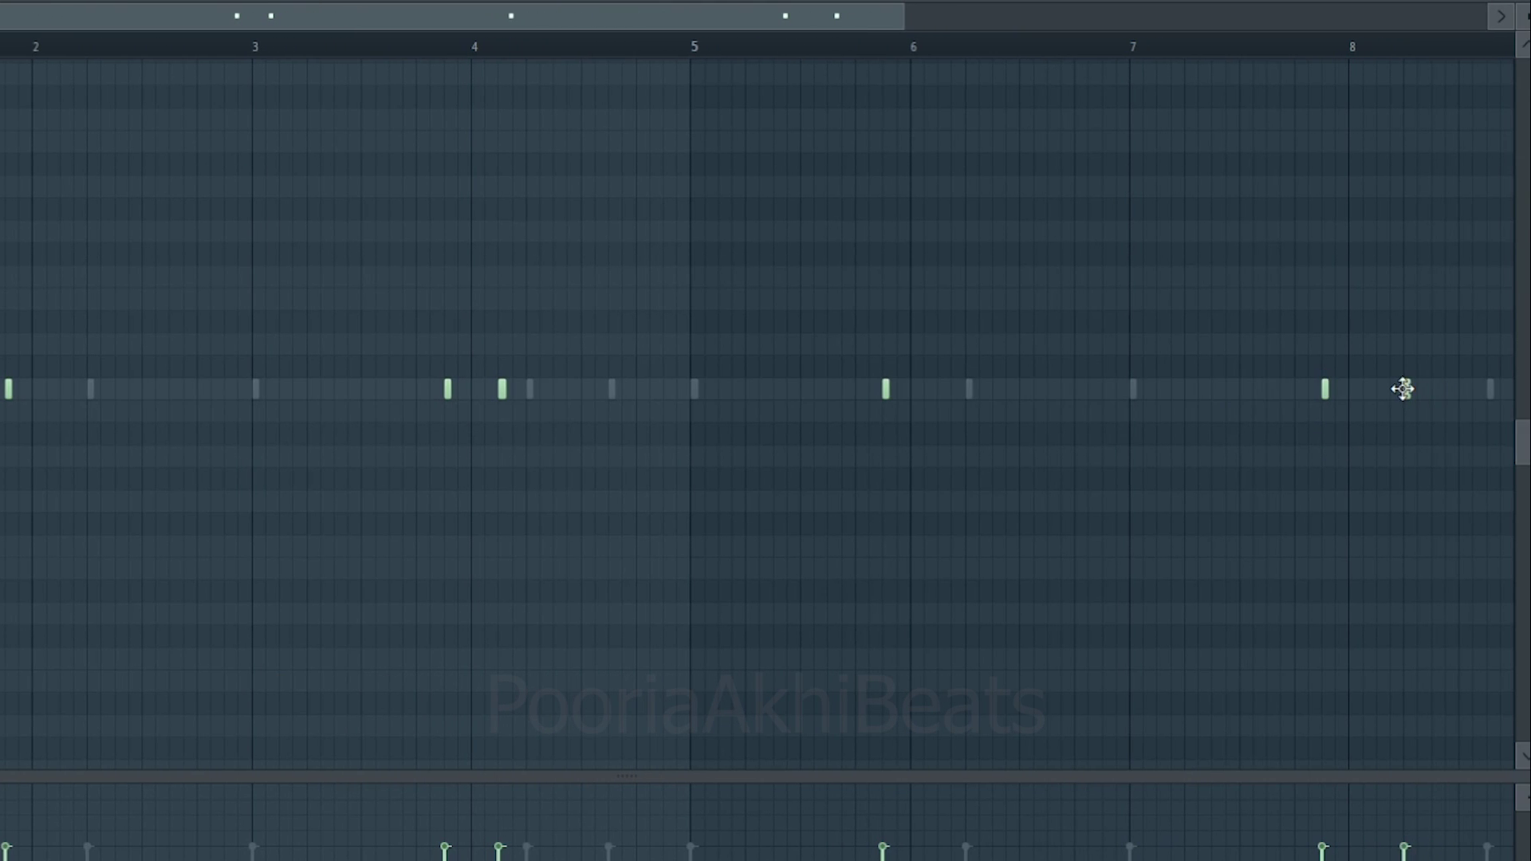
pyautogui.moveTo(914, 17); pyautogui.dragTo(1027, 16)
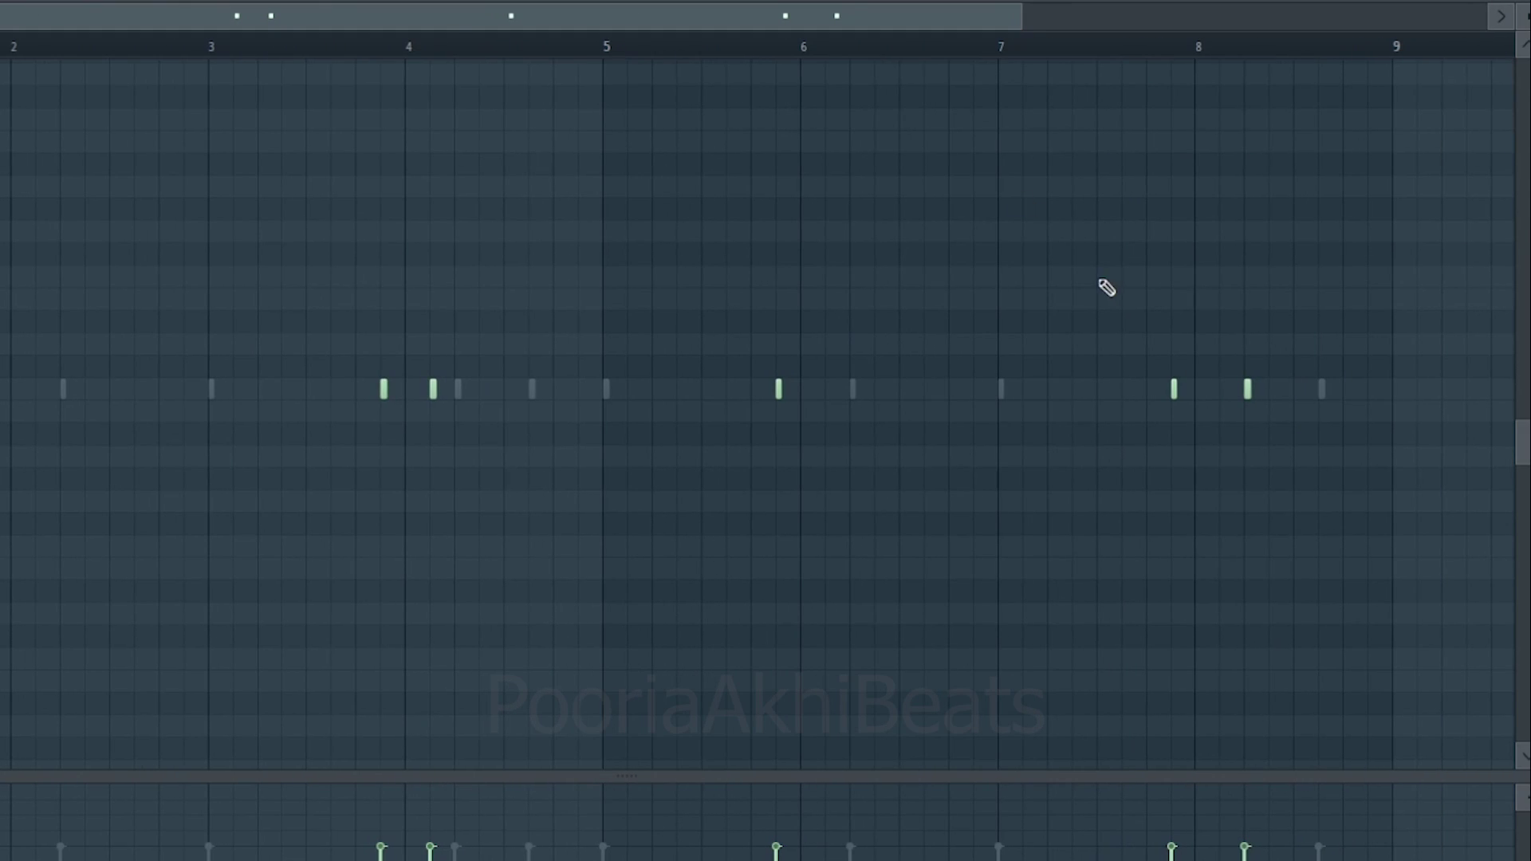
# - Switch playback to pattern mode and place Clap 1 notes on C5 in the middle of bars 1 to 4, auditioning the pattern
pyautogui.click(319, 2)
pyautogui.click(351, 109)
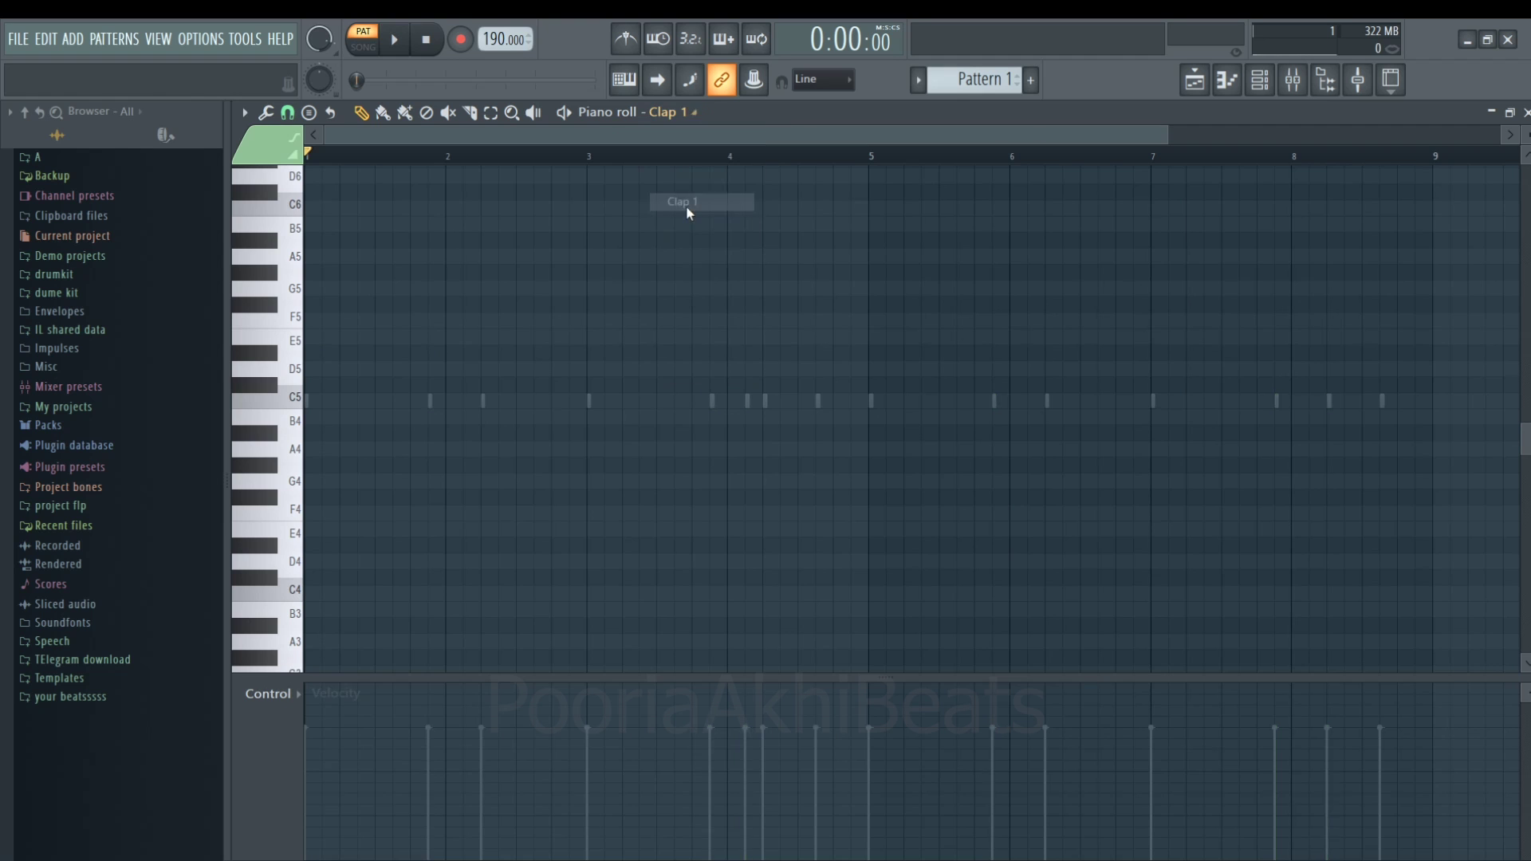
pyautogui.click(377, 399)
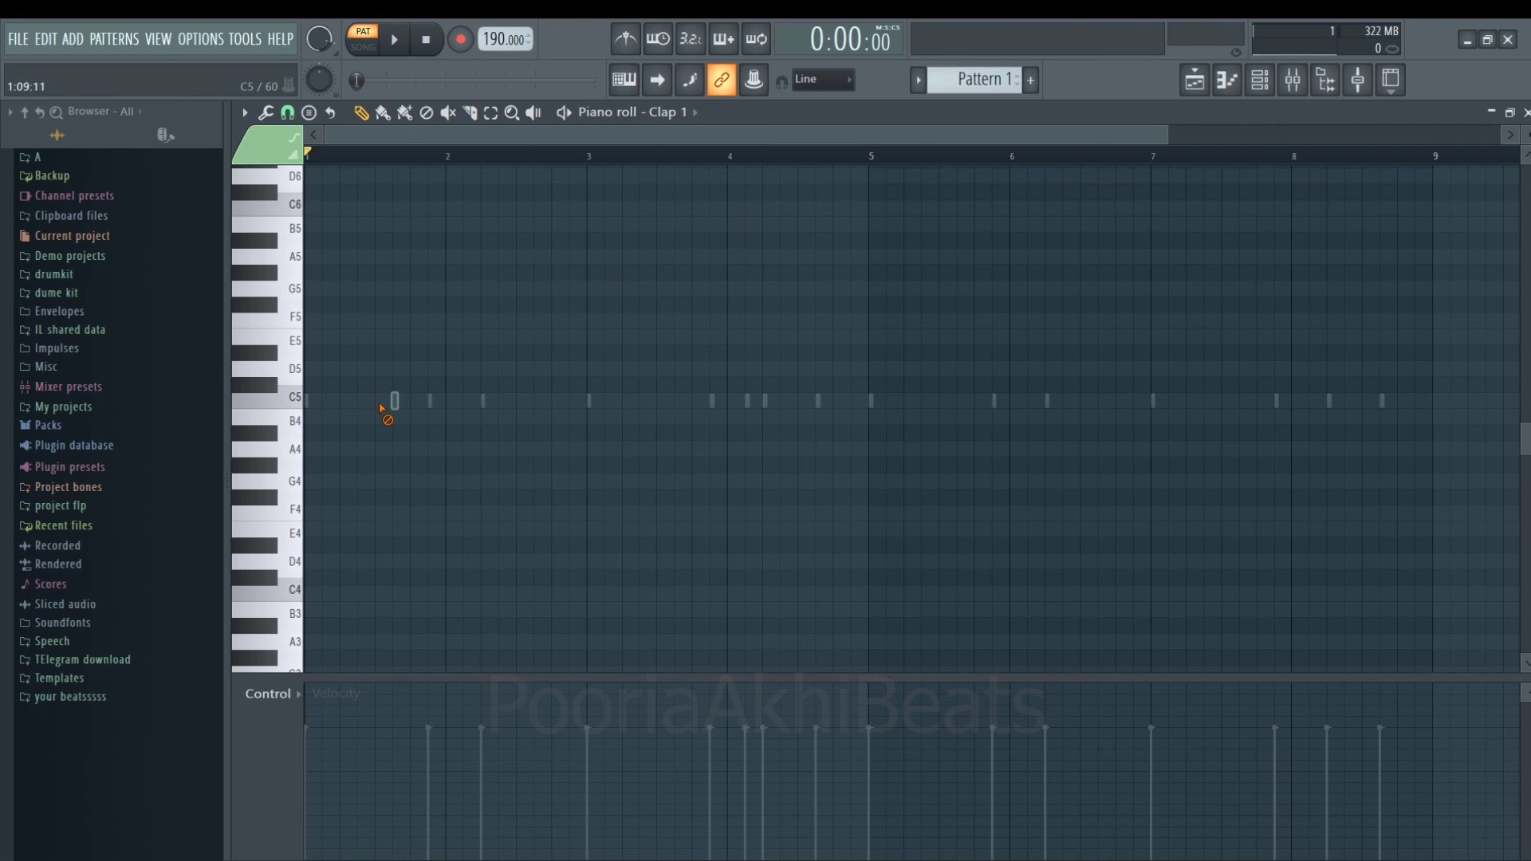
pyautogui.click(381, 401)
pyautogui.click(418, 390)
pyautogui.click(617, 390)
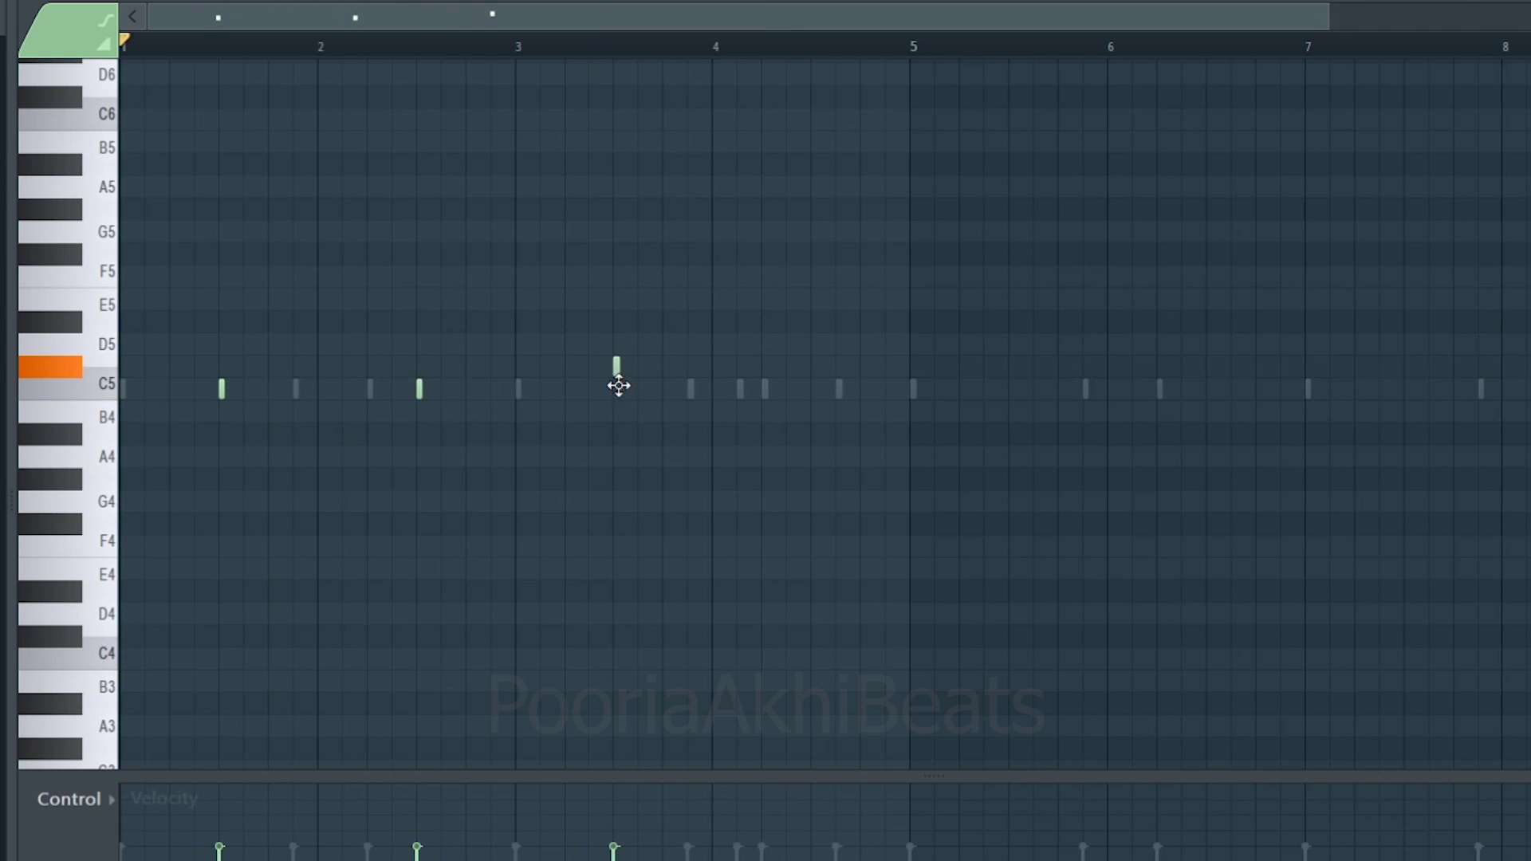
pyautogui.press('space')
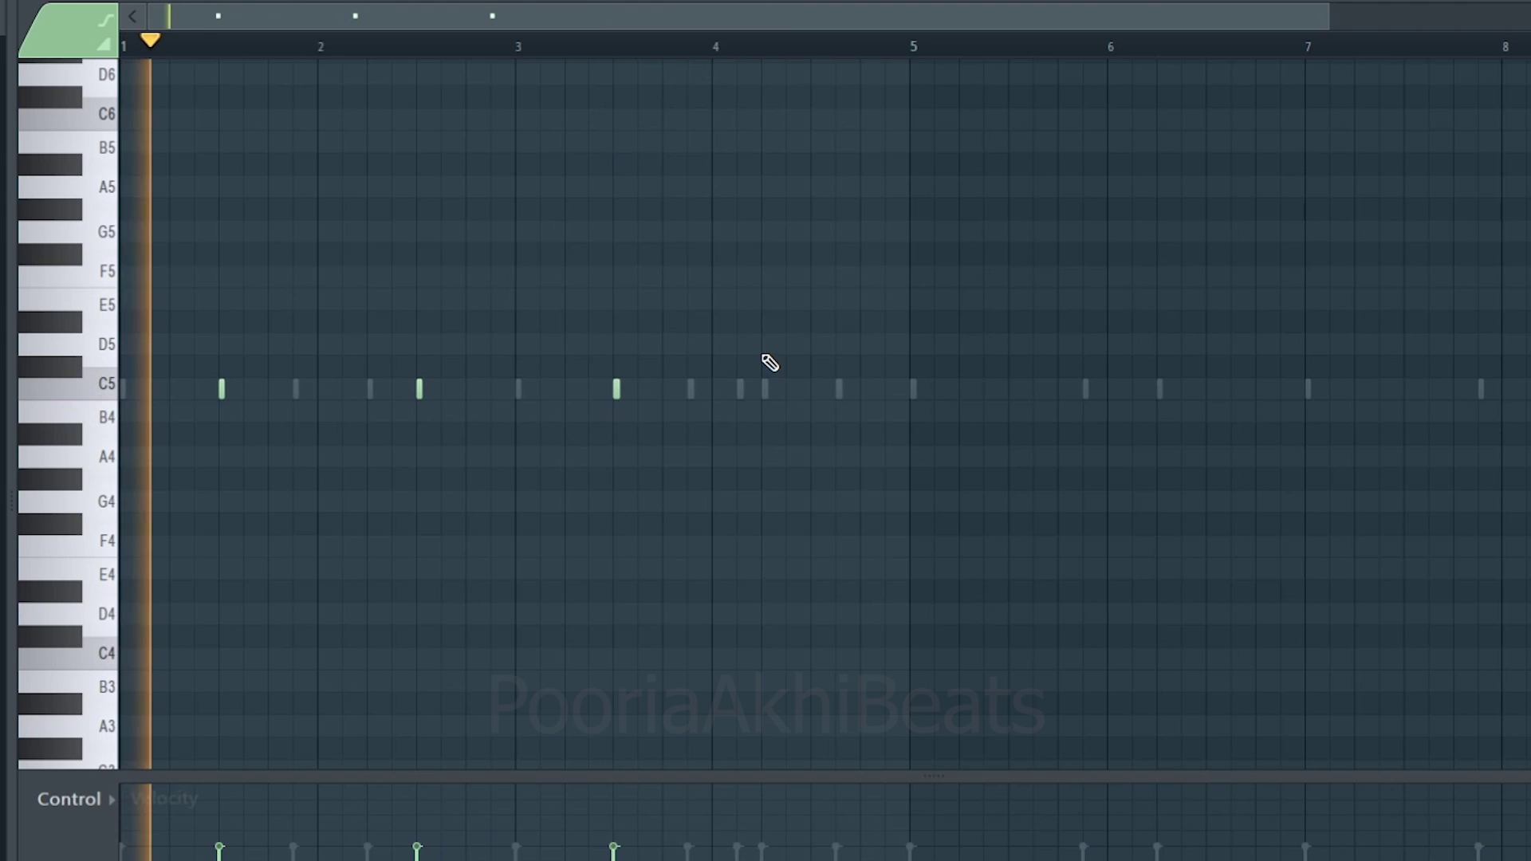
pyautogui.click(814, 390)
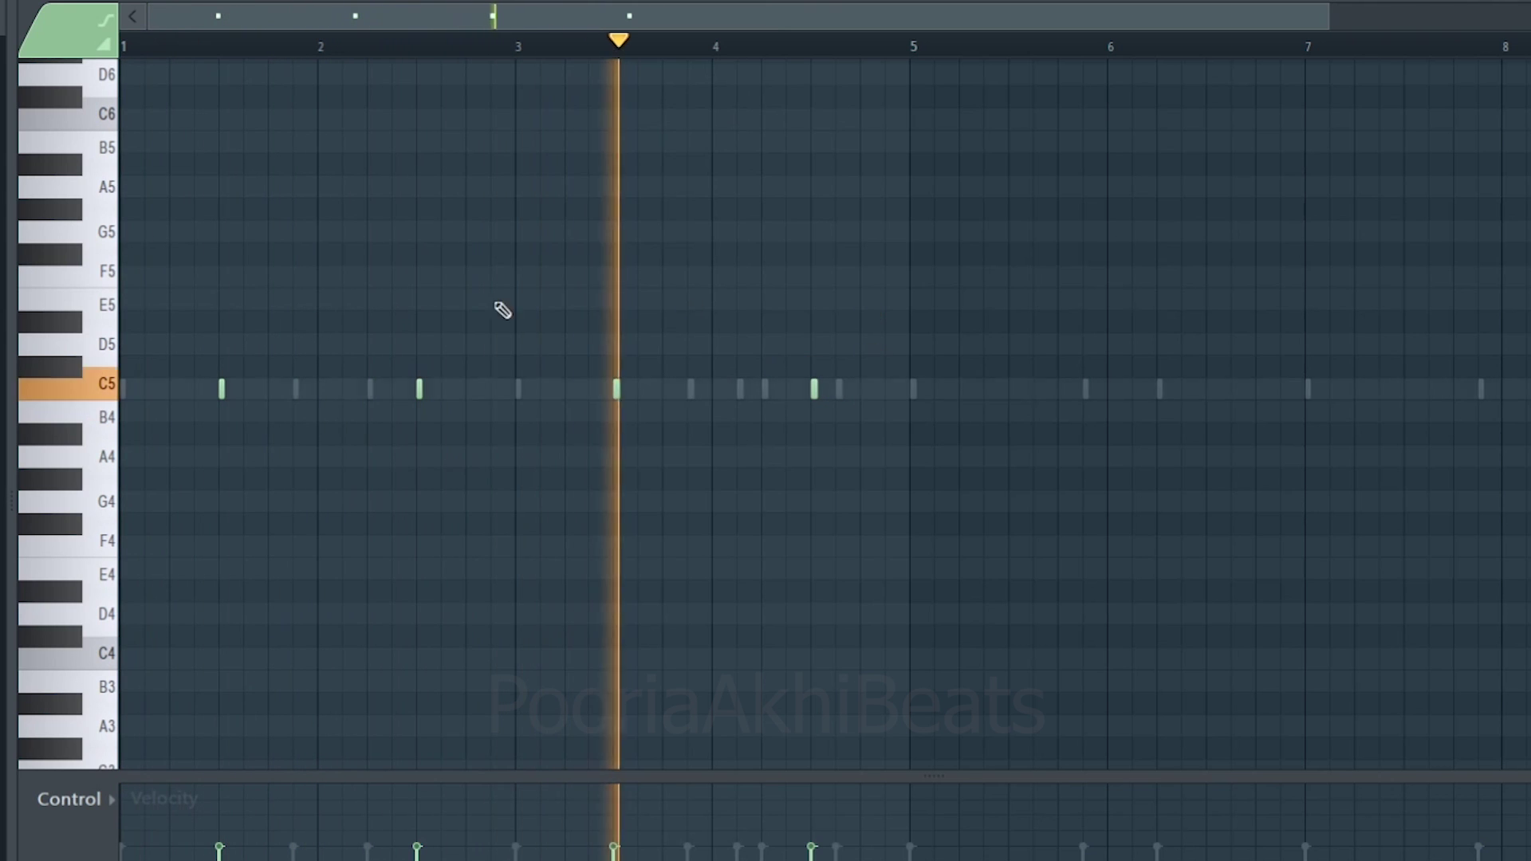
pyautogui.press('space')
pyautogui.press('space')
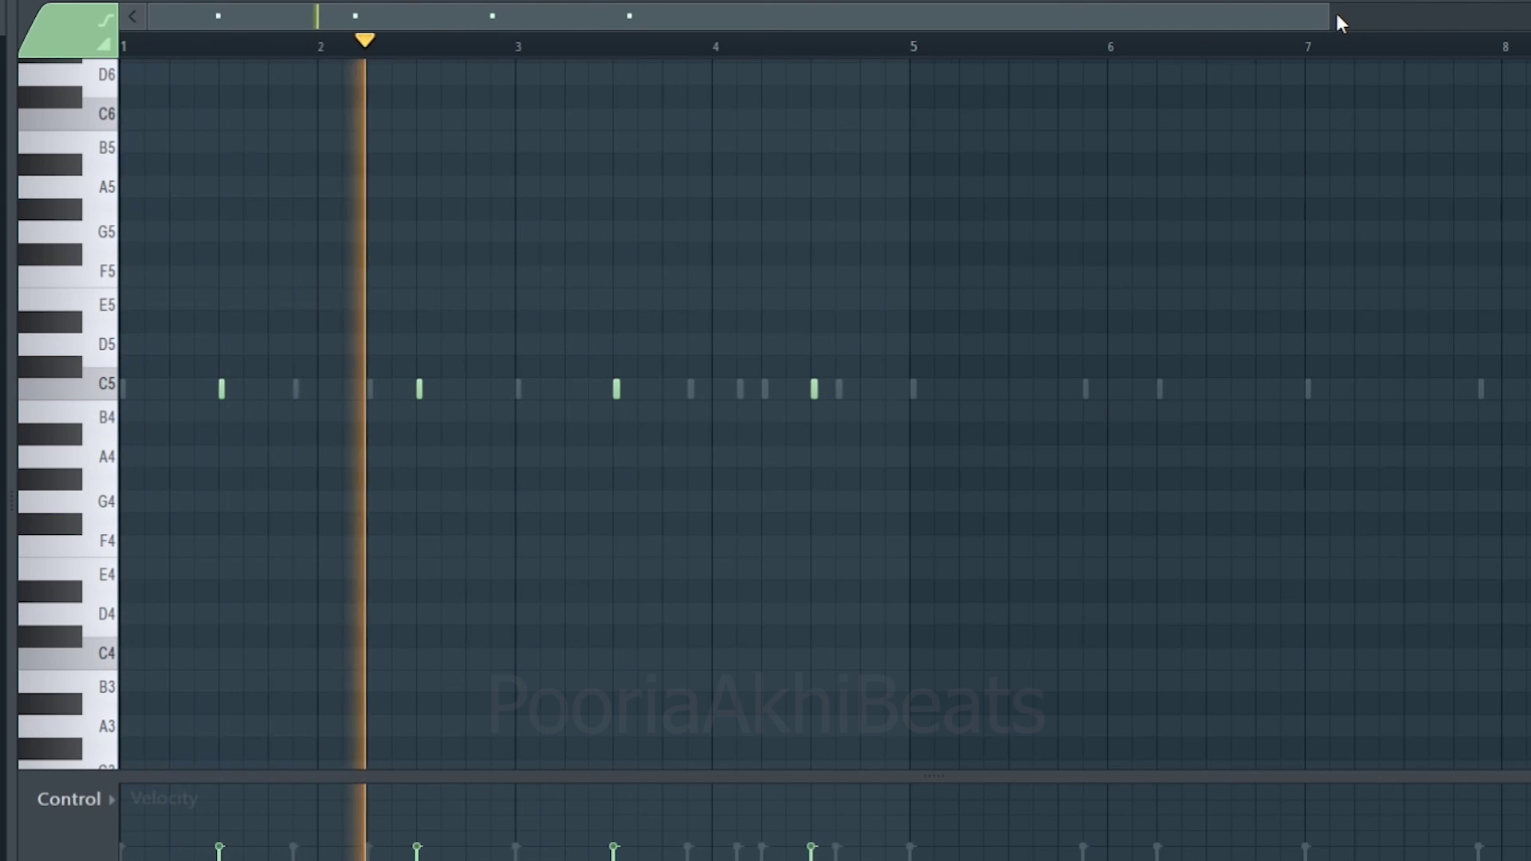
# - Add C5 clap notes in the middle of bars 5 to 8 and stop the playback
pyautogui.hscroll(1, 1333, 9)
pyautogui.moveTo(1333, 10); pyautogui.dragTo(1295, 10)
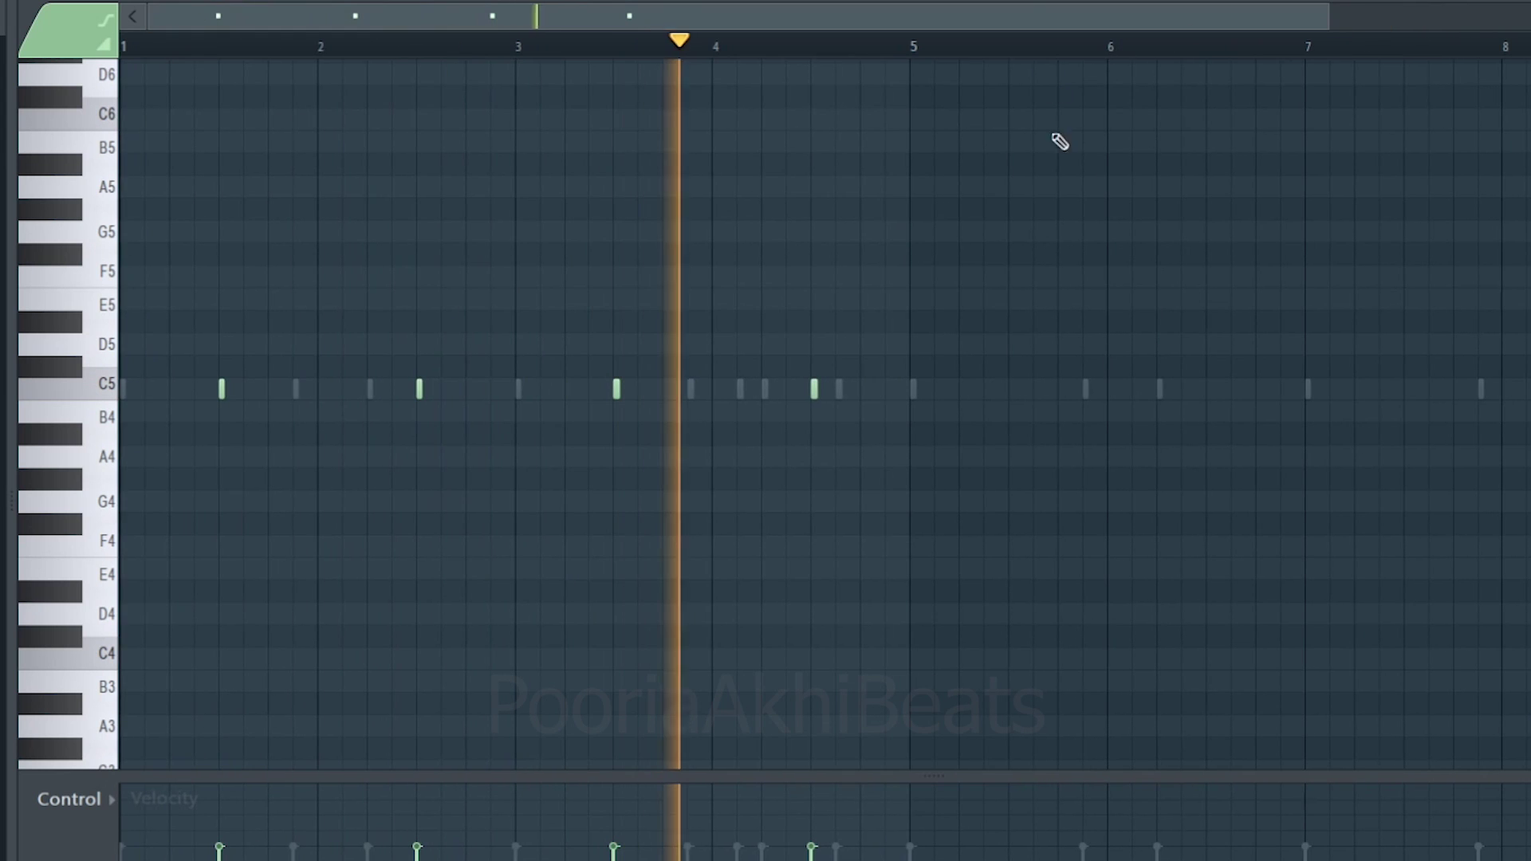
pyautogui.click(1012, 391)
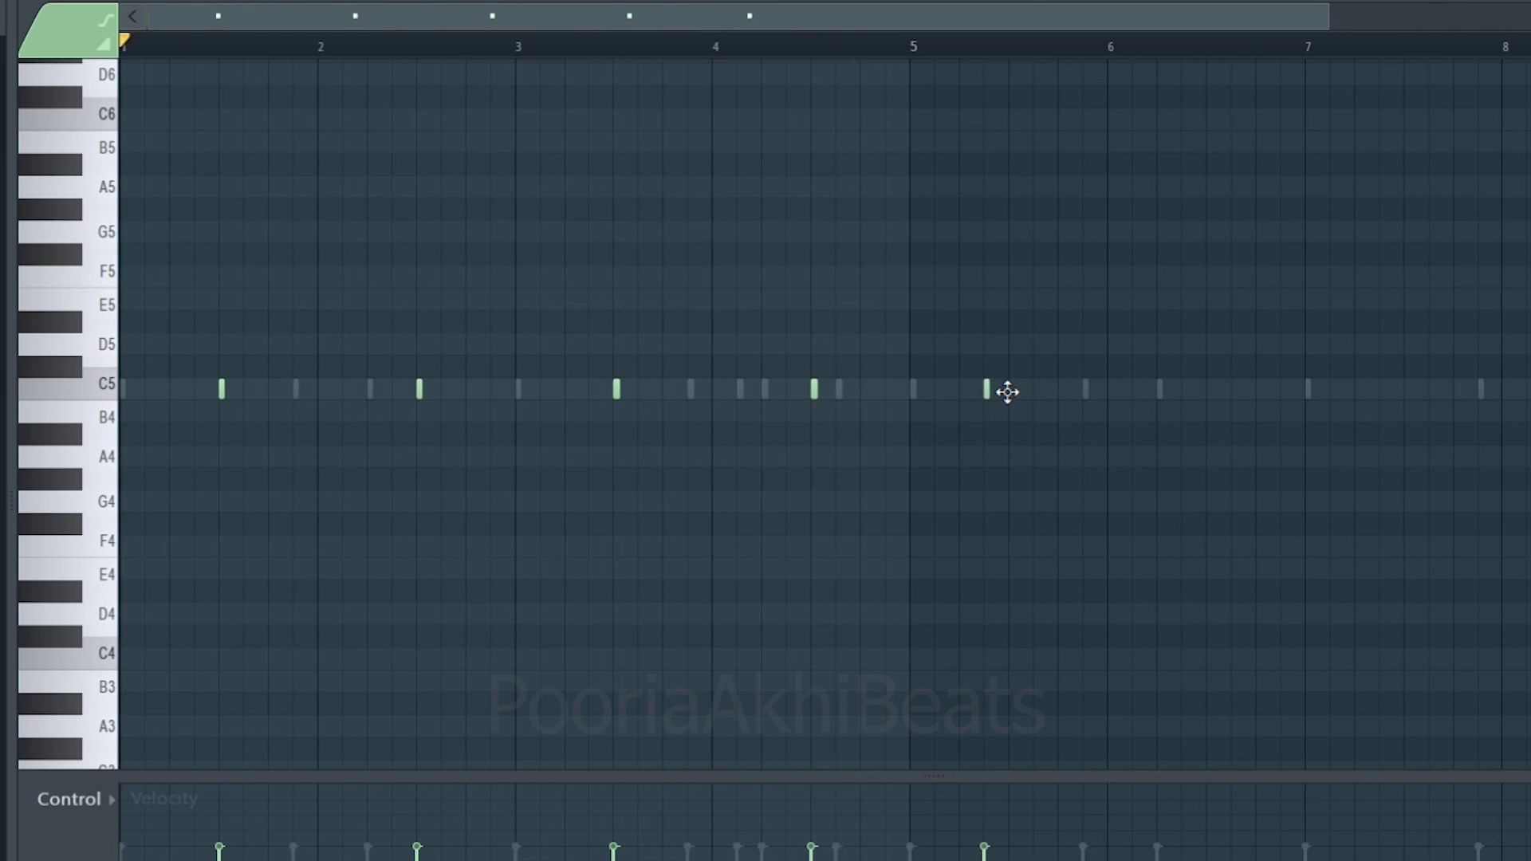
pyautogui.click(1209, 390)
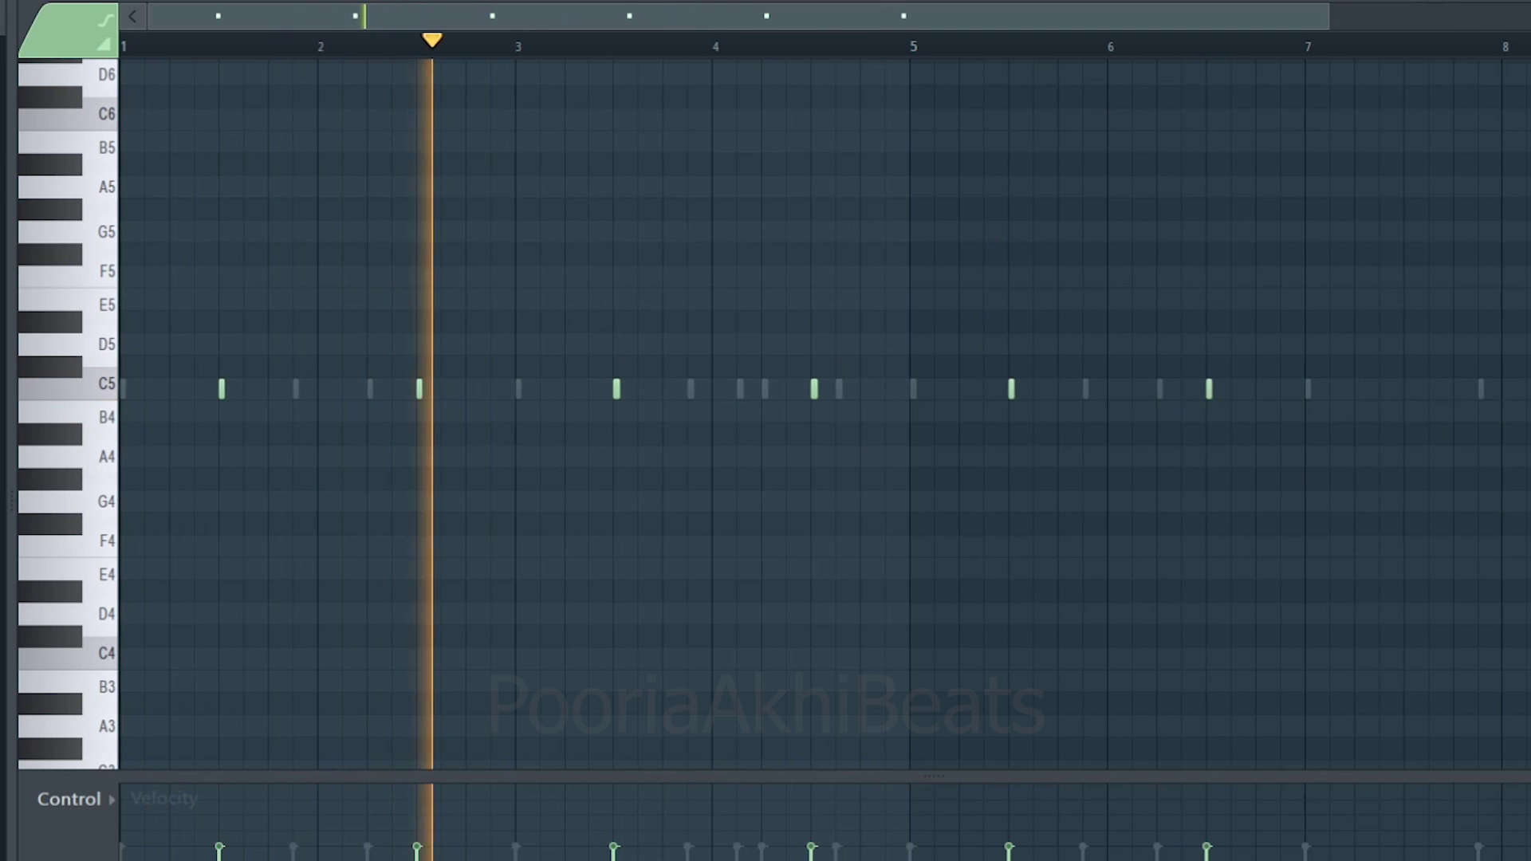
pyautogui.click(1422, 383)
pyautogui.click(1427, 390)
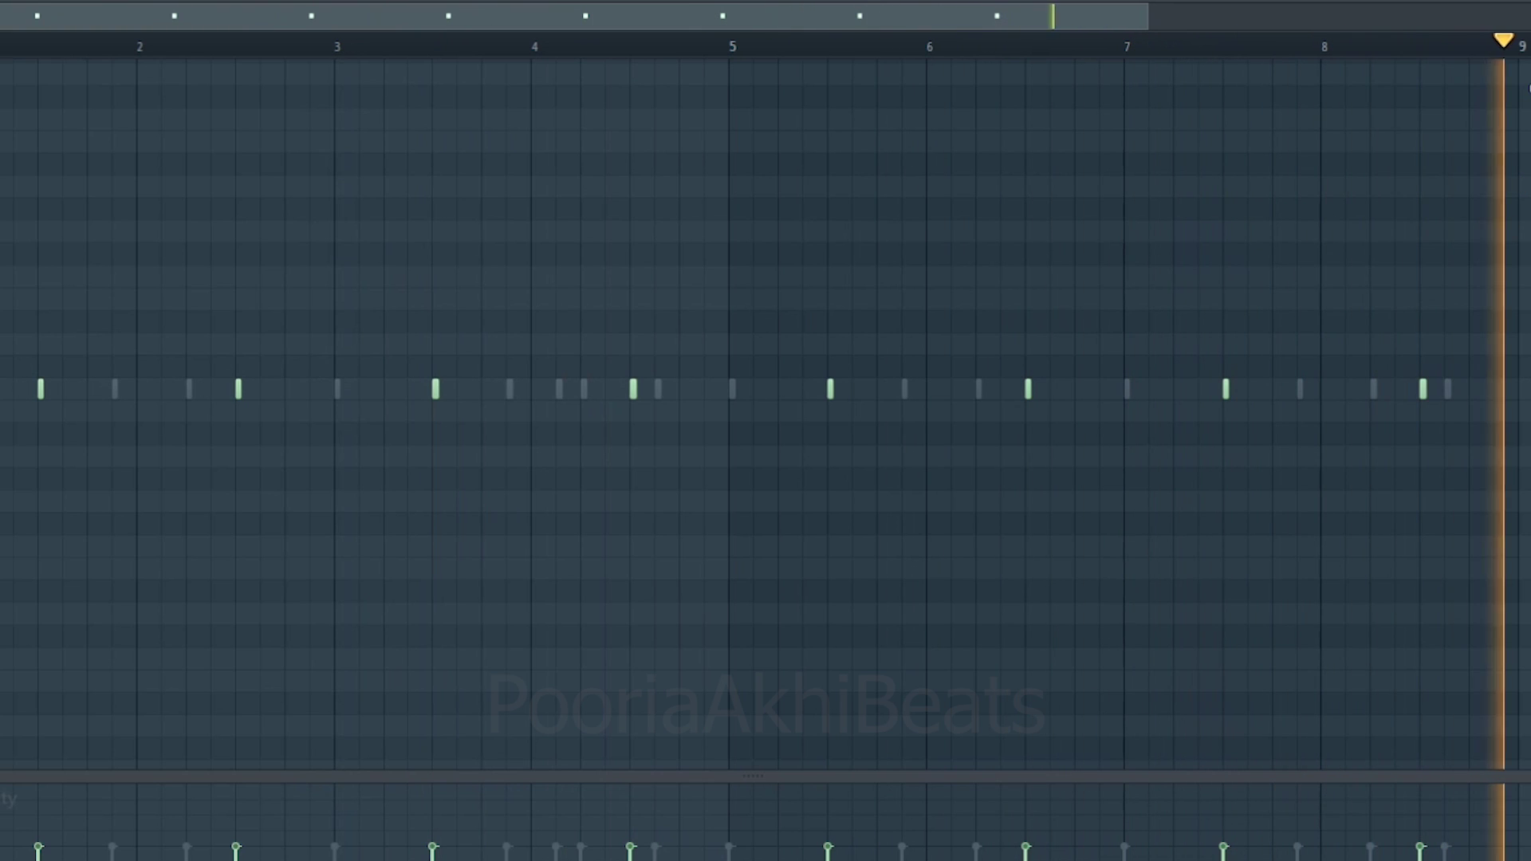
pyautogui.press('space')
# - In Hat 3's piano roll, place eight evenly spaced C5 notes across bar 1
pyautogui.press('F6')
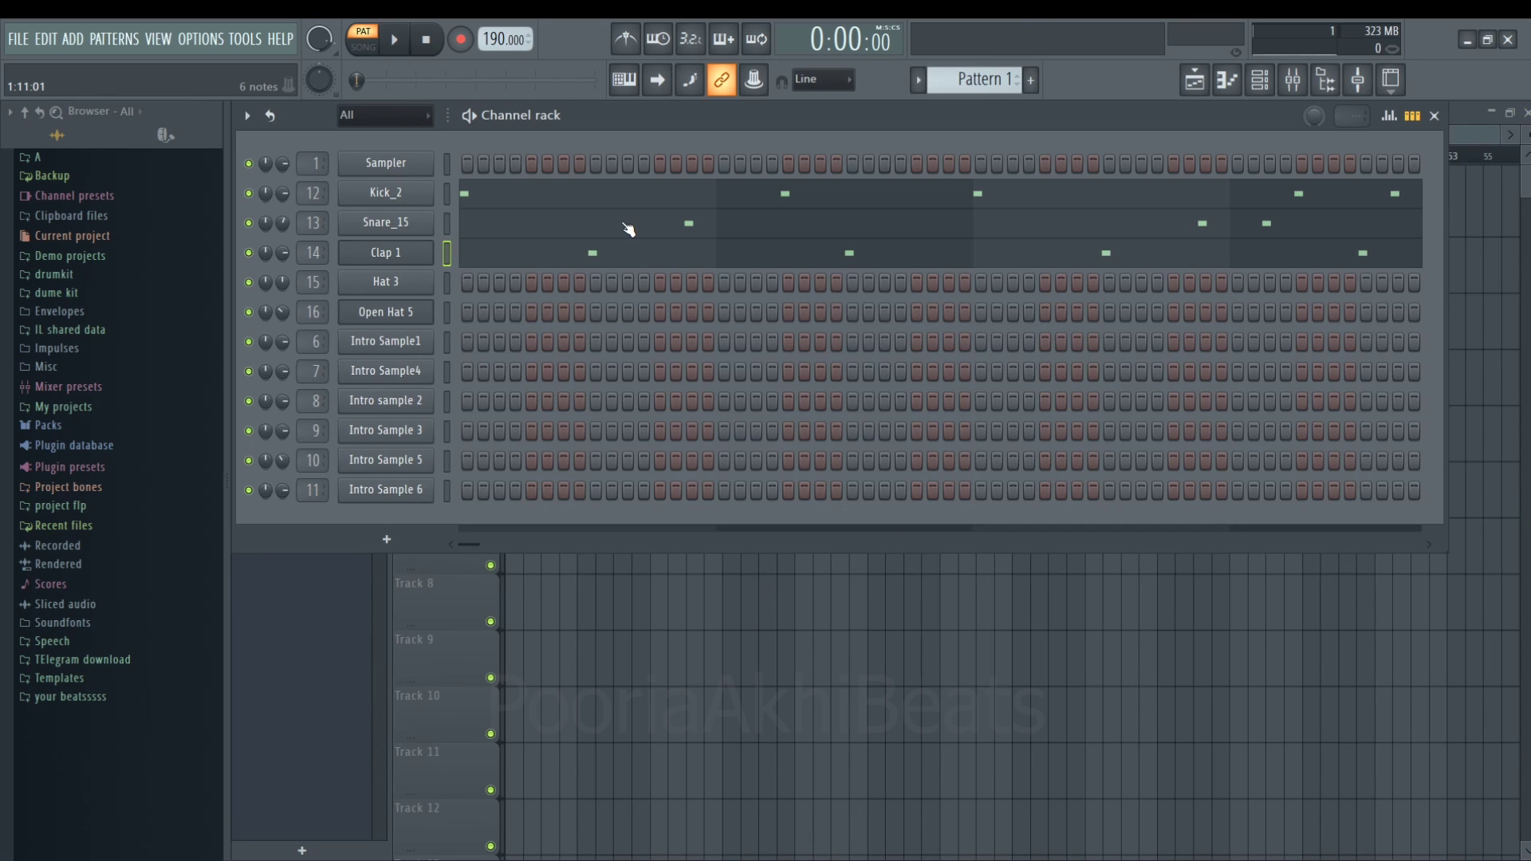
pyautogui.press('F7')
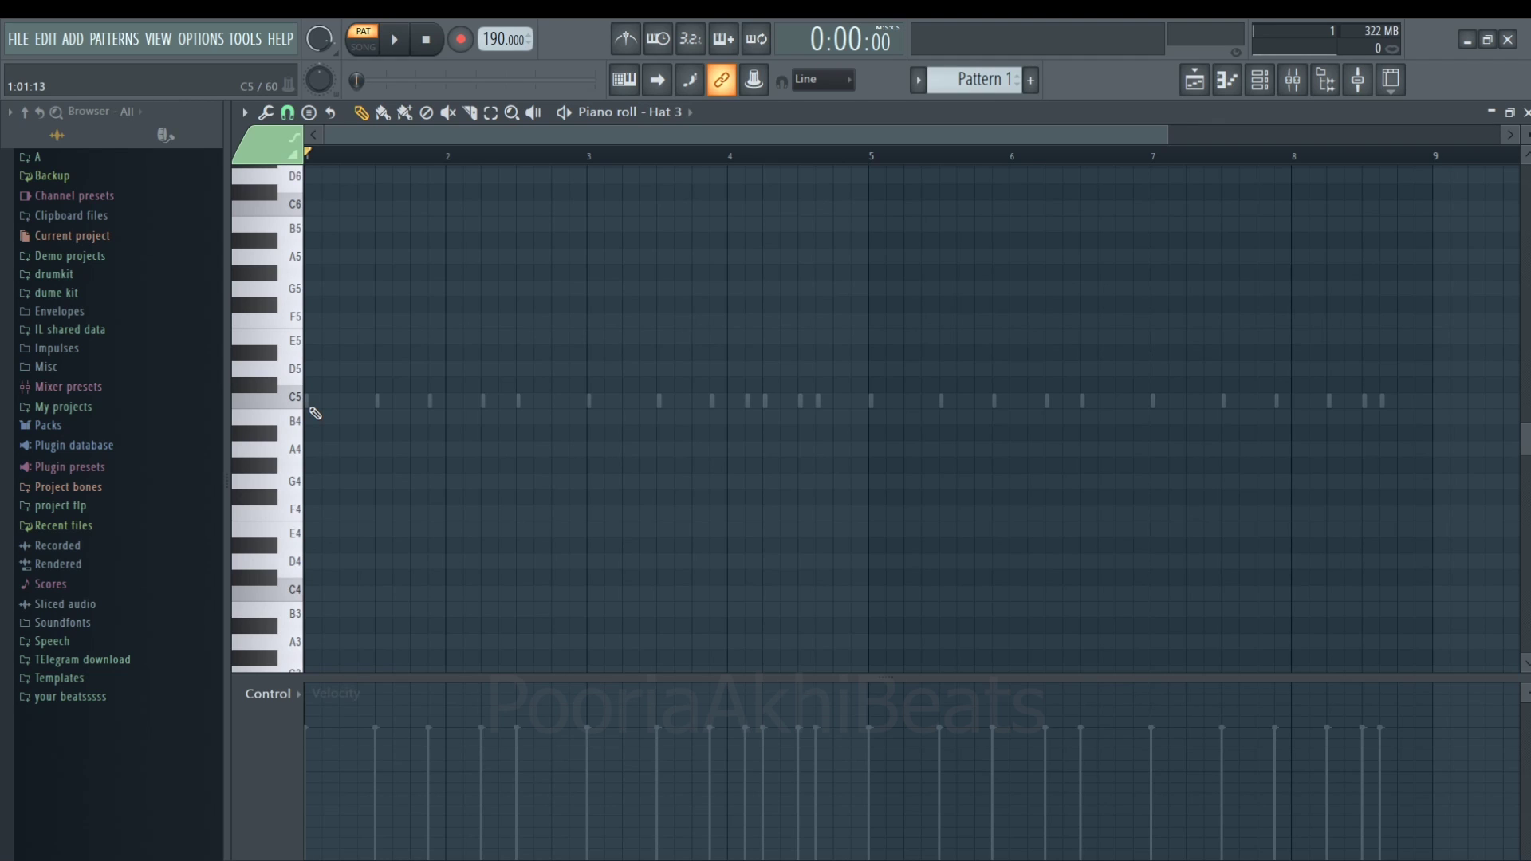
pyautogui.click(307, 402)
pyautogui.click(324, 401)
pyautogui.click(341, 401)
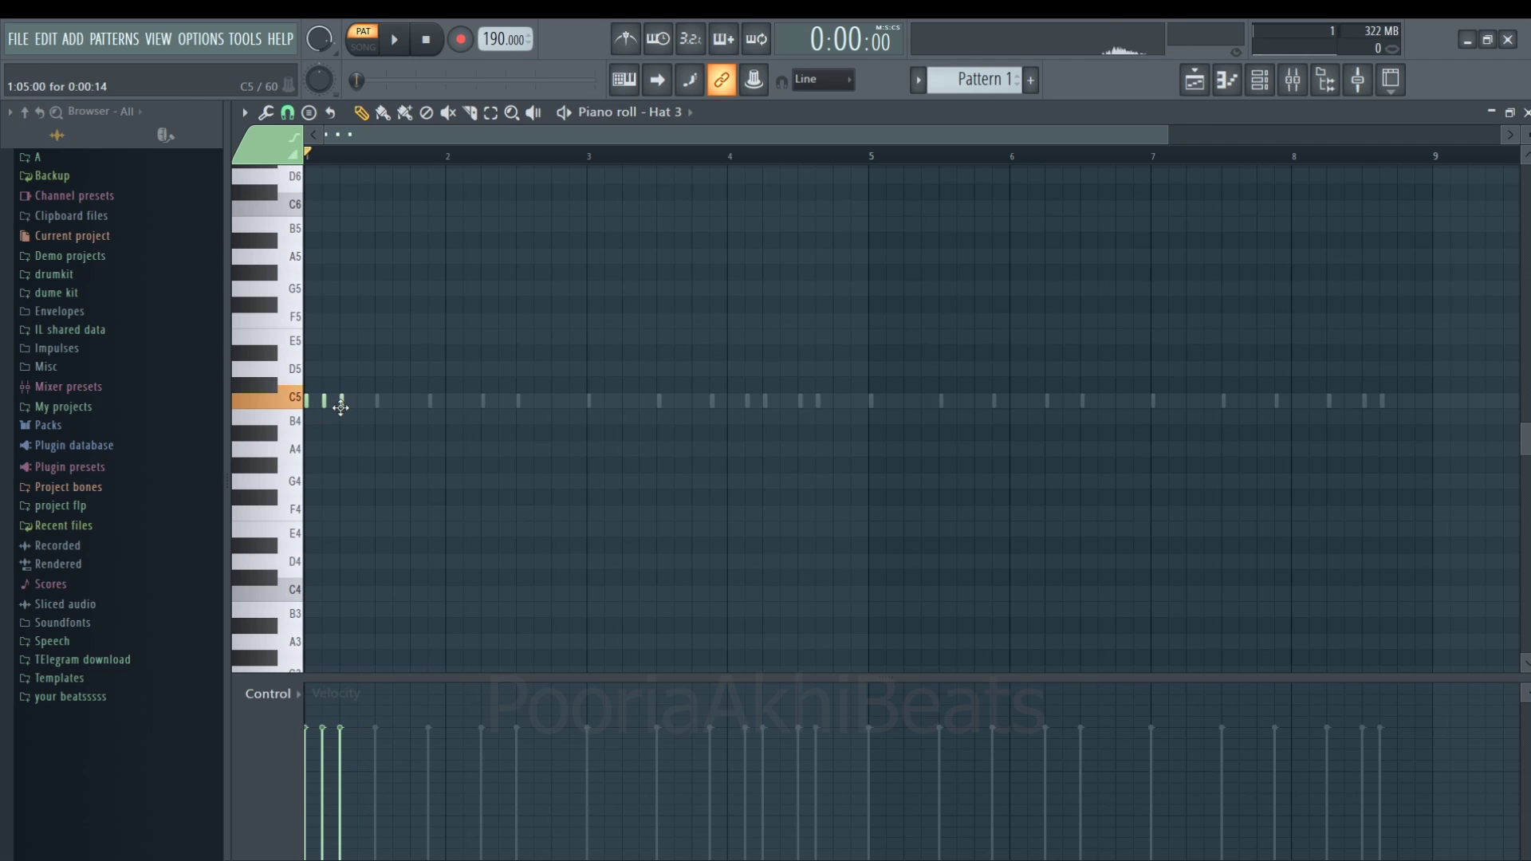
pyautogui.click(359, 402)
pyautogui.click(376, 401)
pyautogui.click(394, 401)
pyautogui.click(429, 401)
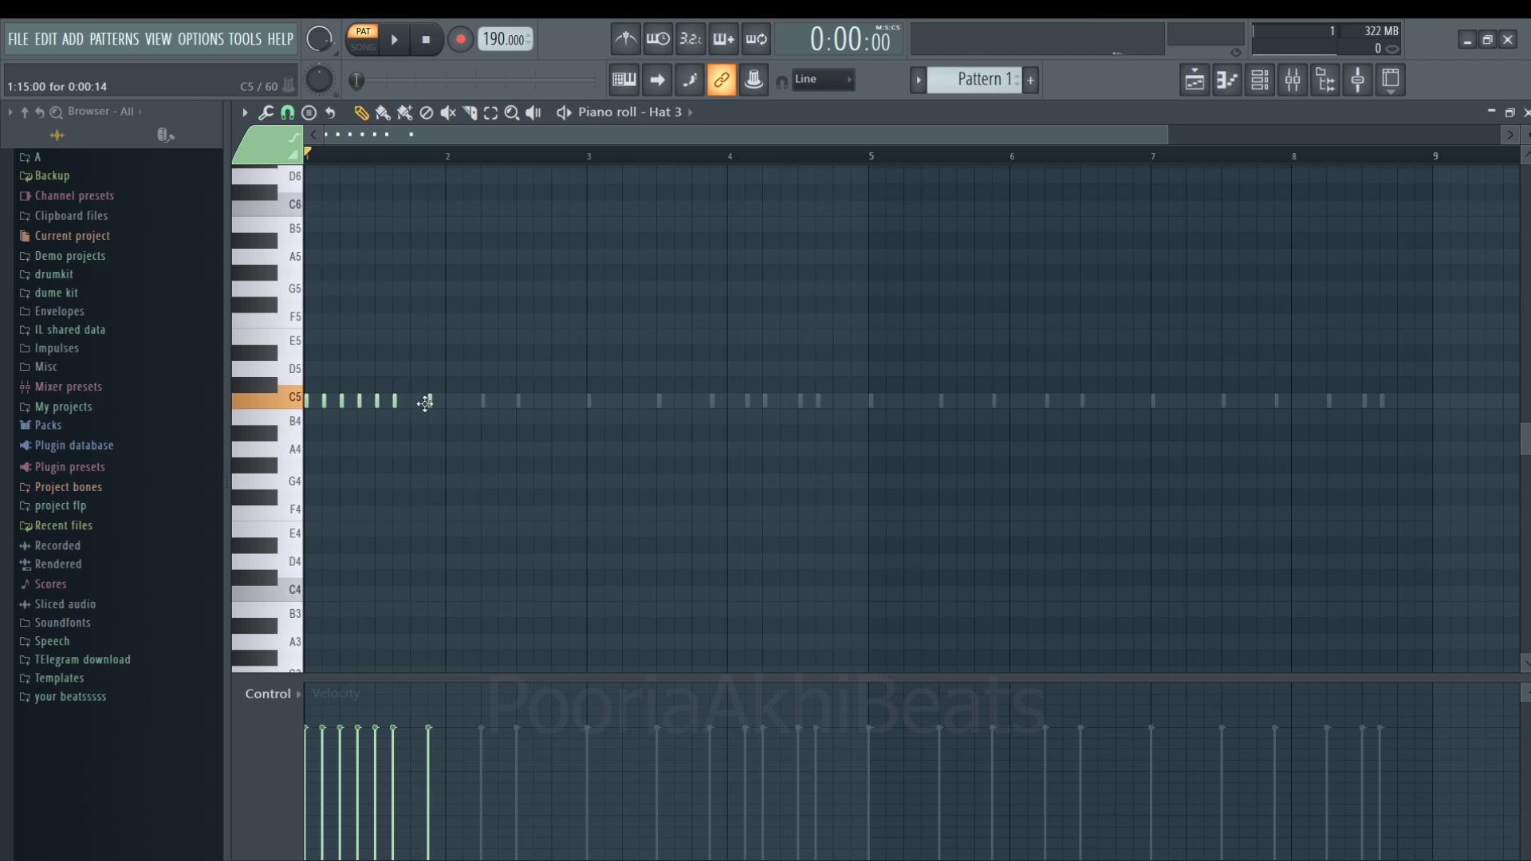
pyautogui.moveTo(425, 404); pyautogui.dragTo(412, 401)
pyautogui.click(429, 401)
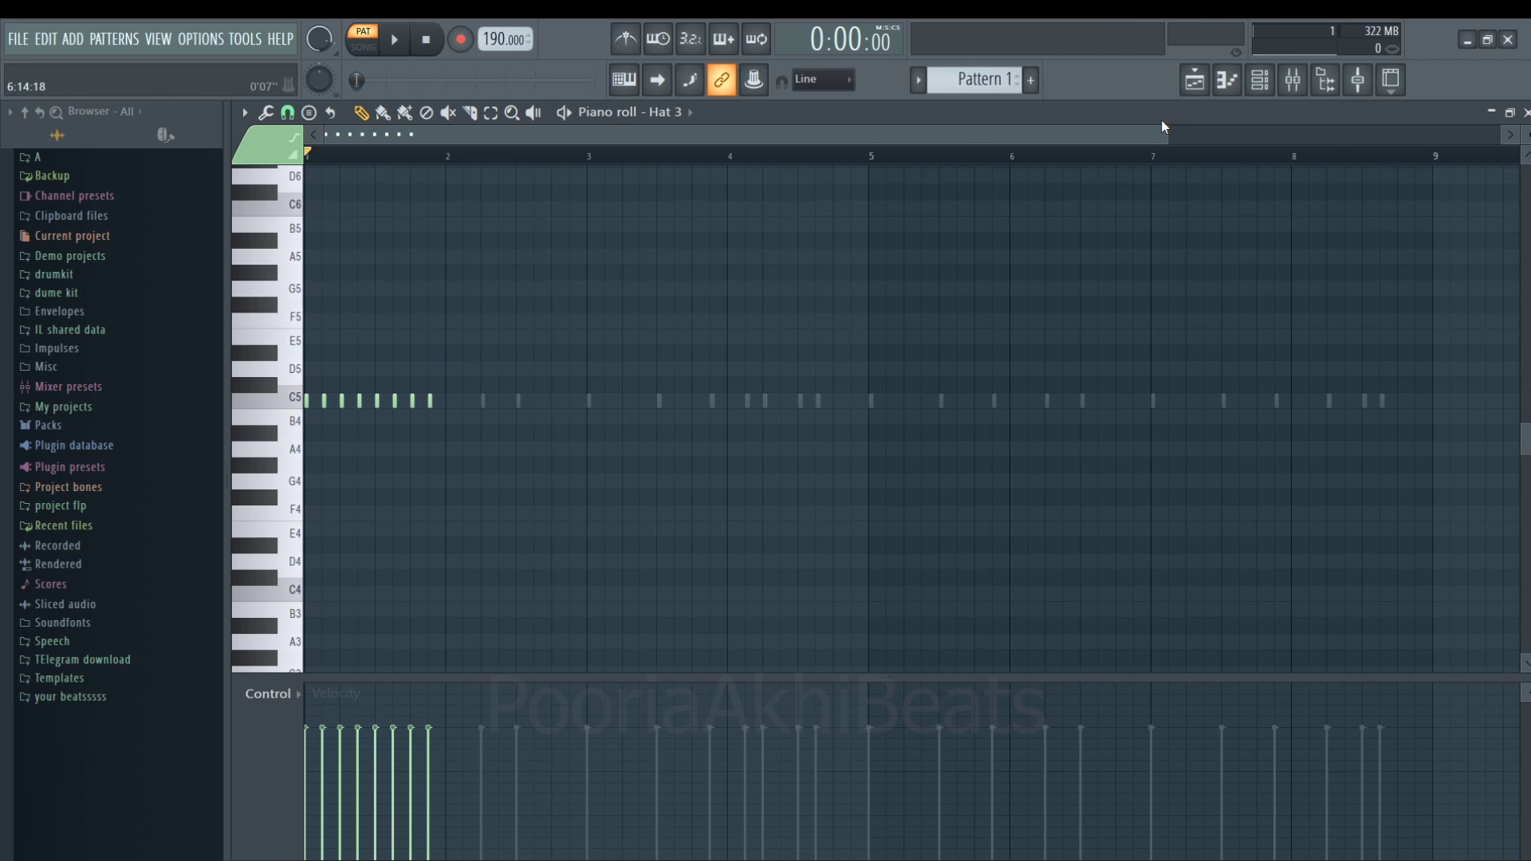
# - Add one extra C5 hat note at the very end of bar 1, just before bar 2
pyautogui.moveTo(1162, 142); pyautogui.dragTo(878, 142)
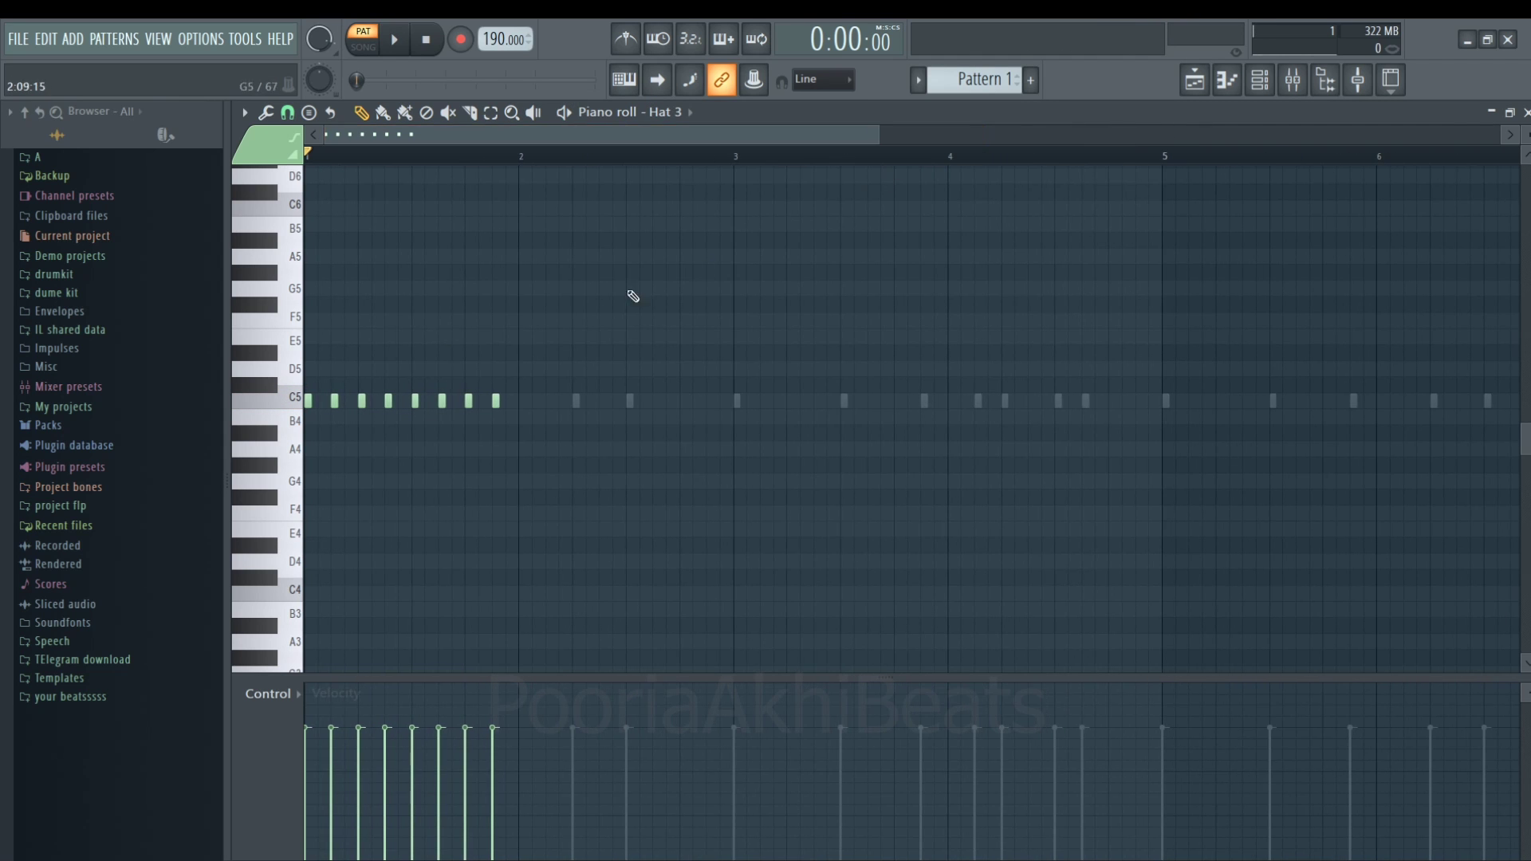
pyautogui.click(510, 417)
pyautogui.doubleClick(509, 413)
pyautogui.press('Escape')
pyautogui.moveTo(511, 420); pyautogui.dragTo(513, 392)
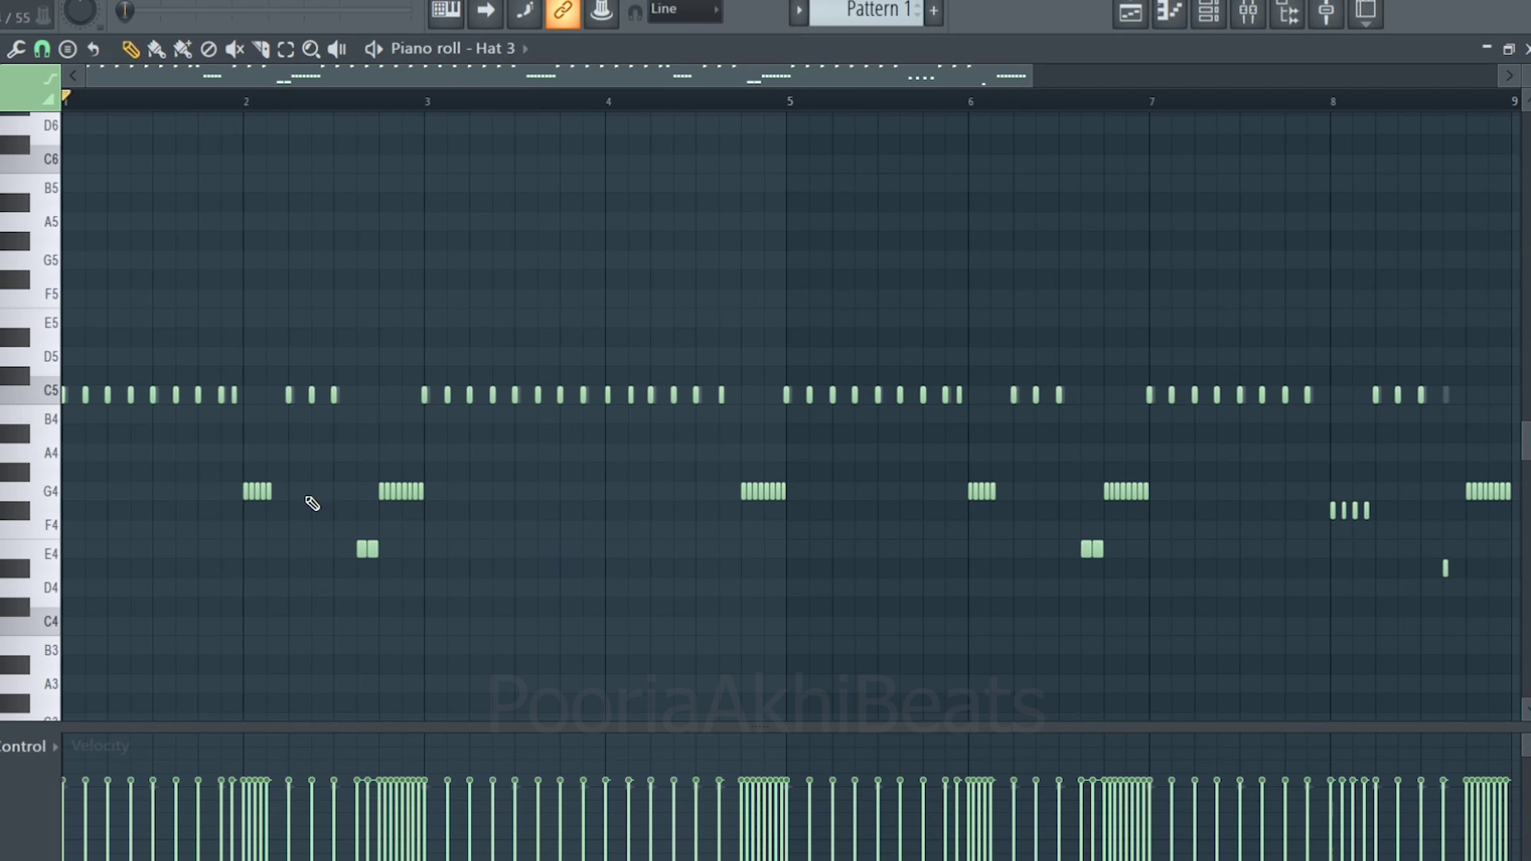
# - Lower the velocity of bar 2's two G4 hat rolls, bringing the first to about 53% and the second slightly lower
pyautogui.moveTo(455, 483); pyautogui.dragTo(228, 490)
pyautogui.moveTo(243, 834); pyautogui.dragTo(294, 835)
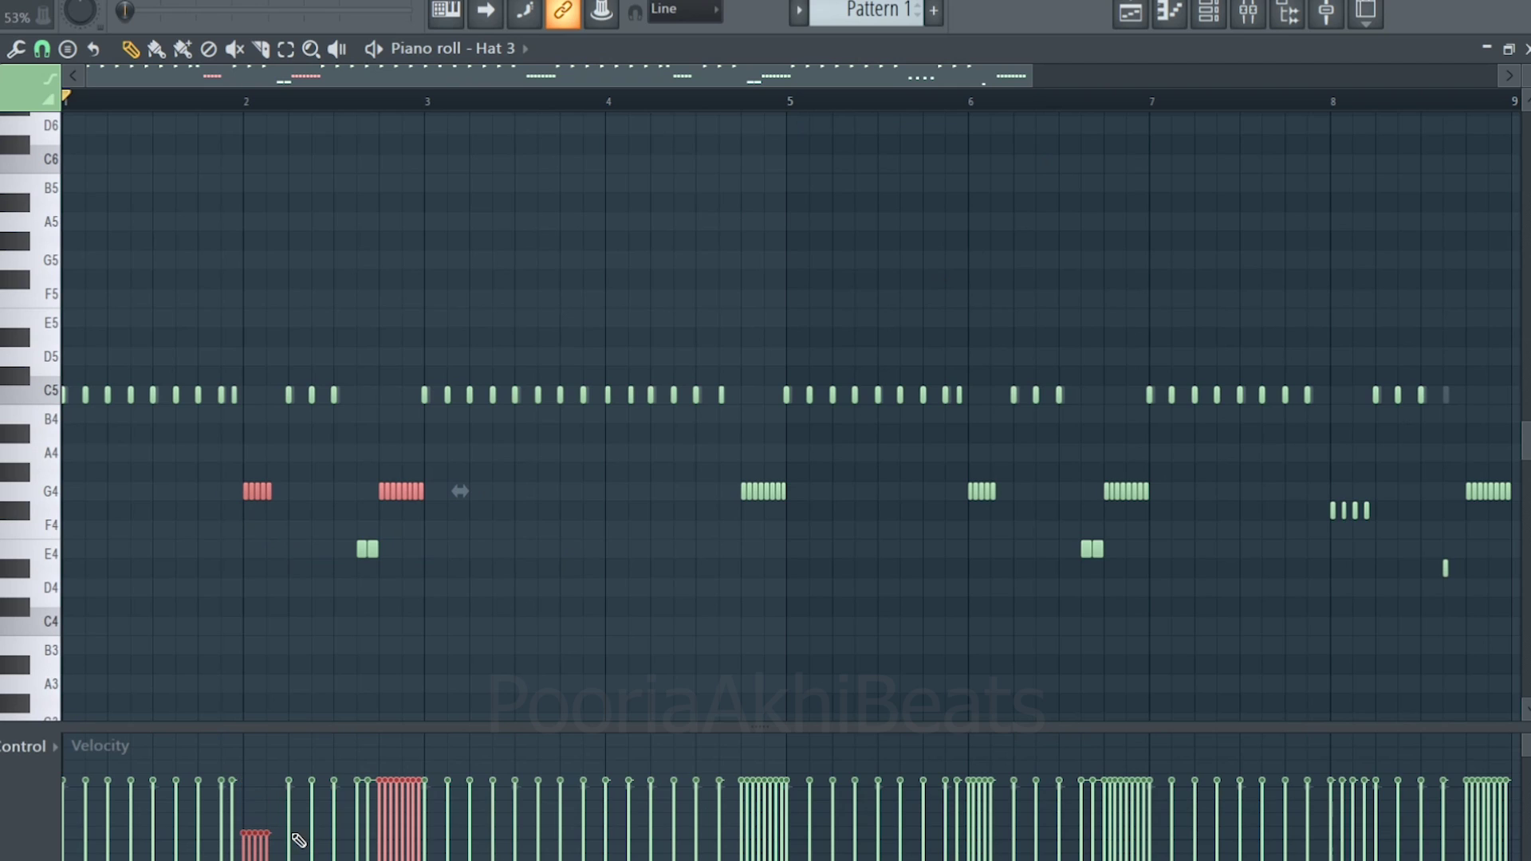
pyautogui.moveTo(394, 852); pyautogui.dragTo(415, 846)
pyautogui.click(722, 452)
pyautogui.rightClick(723, 453)
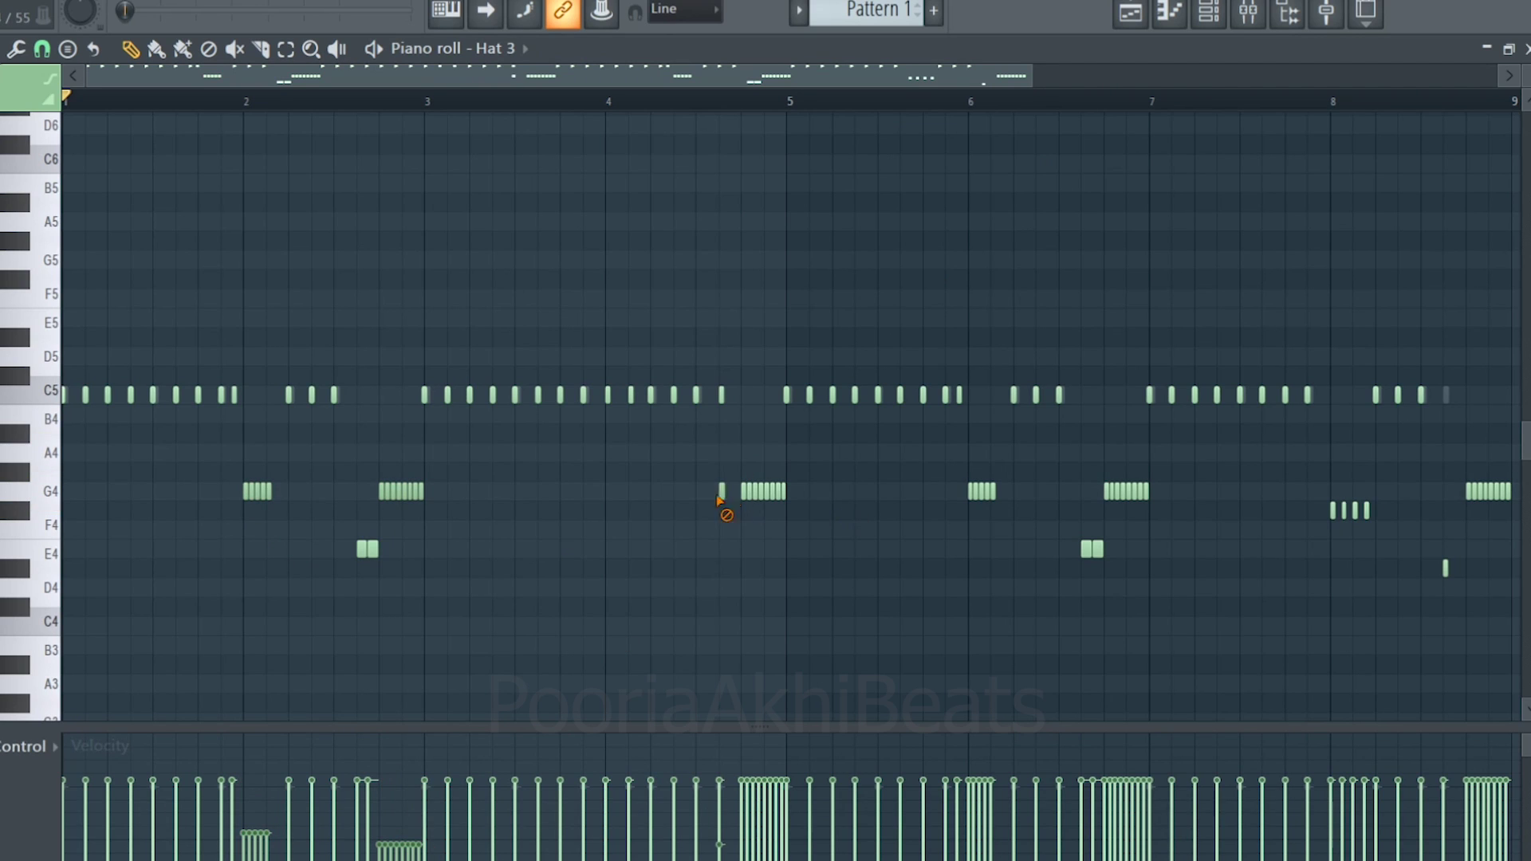
# - Shape bar 4's G4 hat roll into a rising velocity ramp and lower the velocities of both G4 rolls in bar 6
pyautogui.moveTo(727, 443); pyautogui.dragTo(886, 519)
pyautogui.moveTo(740, 857)
pyautogui.mouseDown()
pyautogui.moveTo(762, 852)
pyautogui.moveTo(787, 784)
pyautogui.mouseUp()
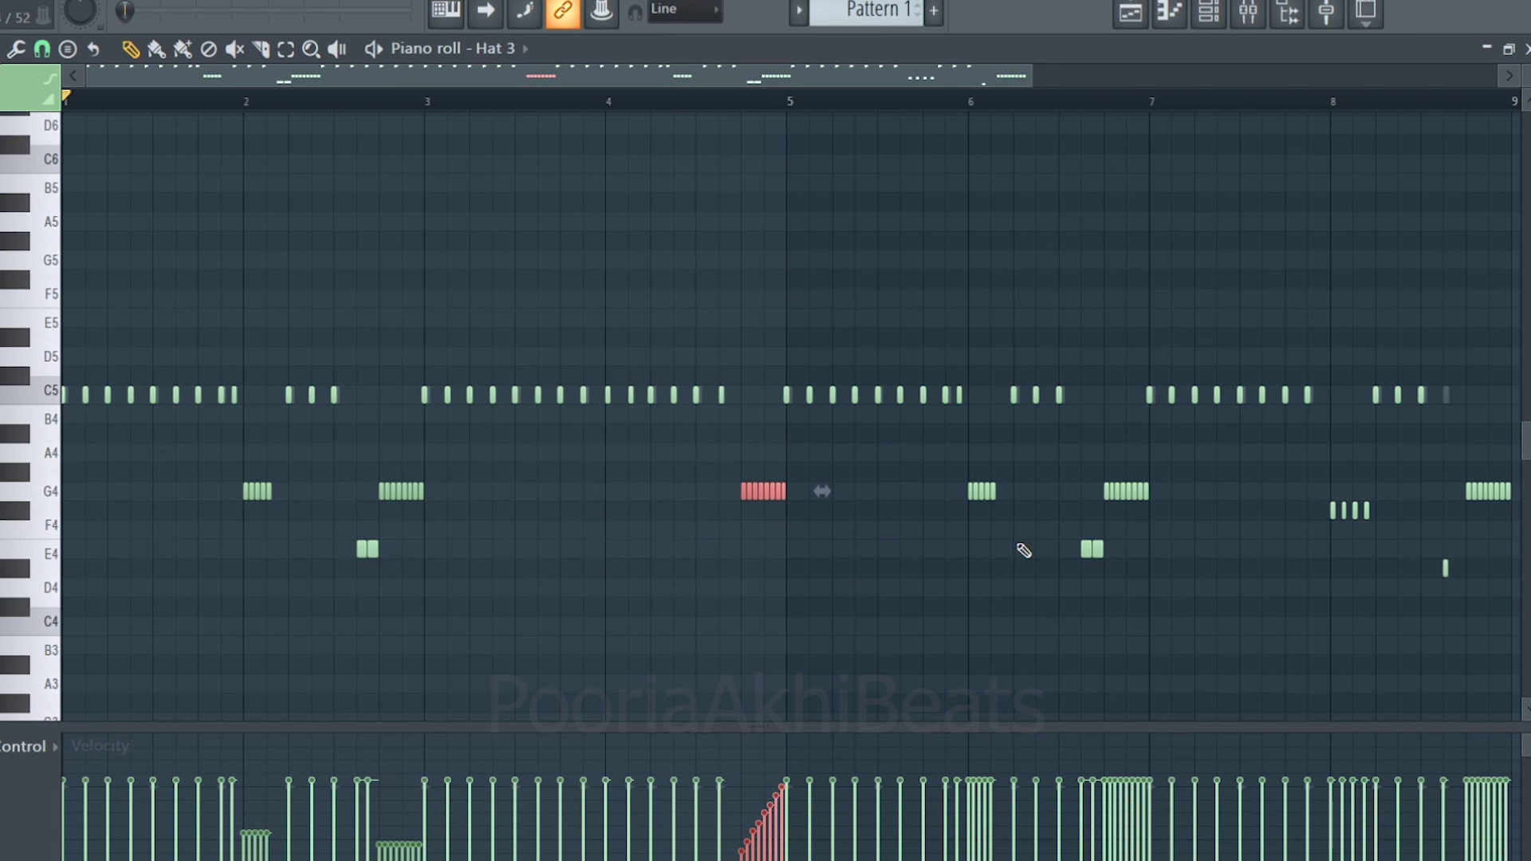
pyautogui.moveTo(1017, 483); pyautogui.dragTo(925, 532)
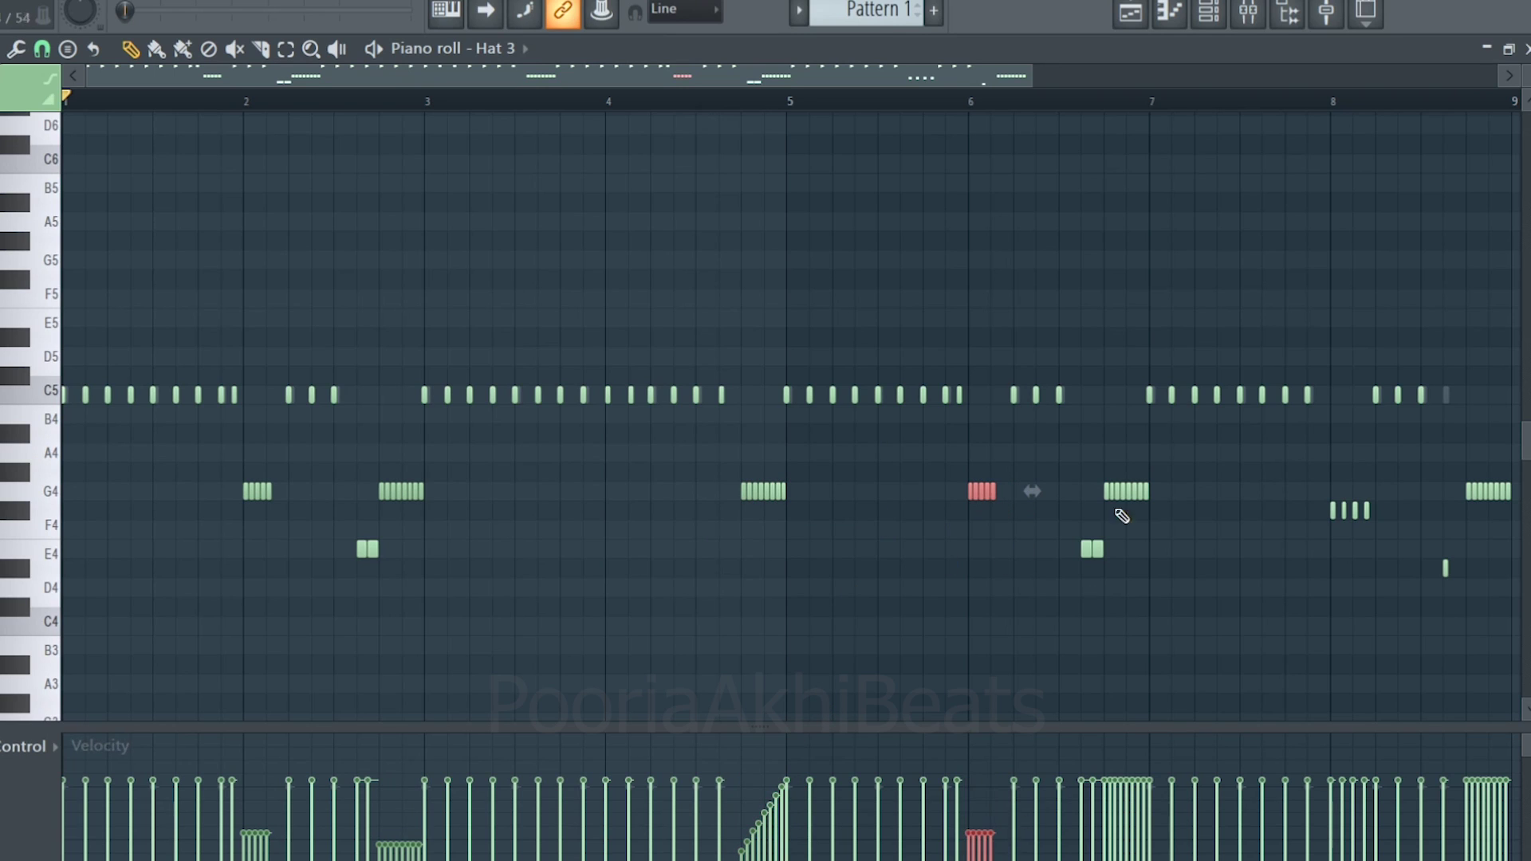
pyautogui.moveTo(1172, 461); pyautogui.dragTo(1097, 533)
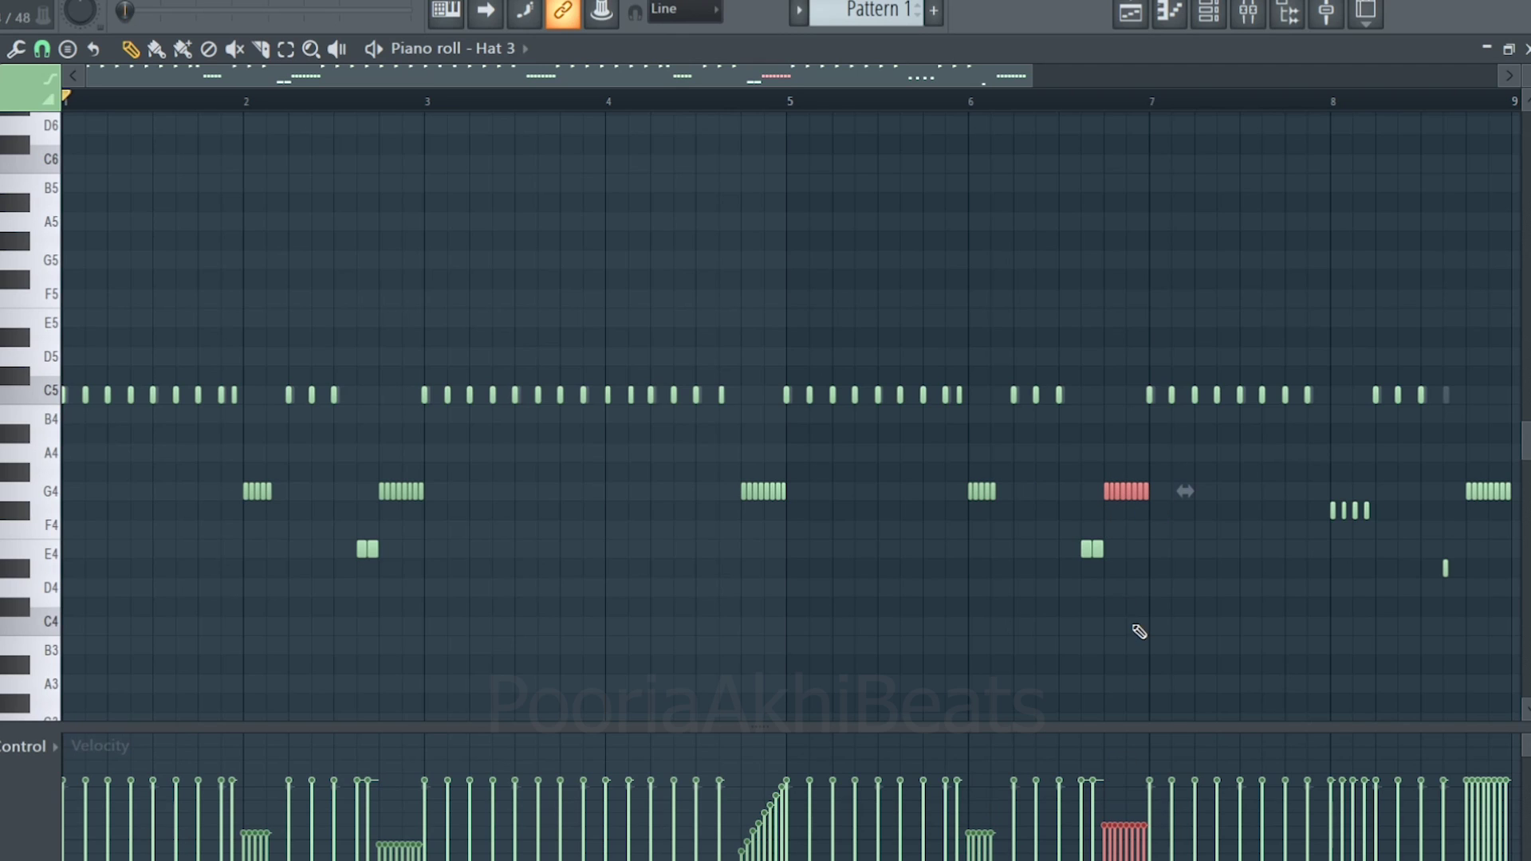
# - Lower the velocities of the four short F#4 hat notes in bar 8 and shape its closing G4 roll into a falling ramp
pyautogui.moveTo(1310, 444); pyautogui.dragTo(1368, 540)
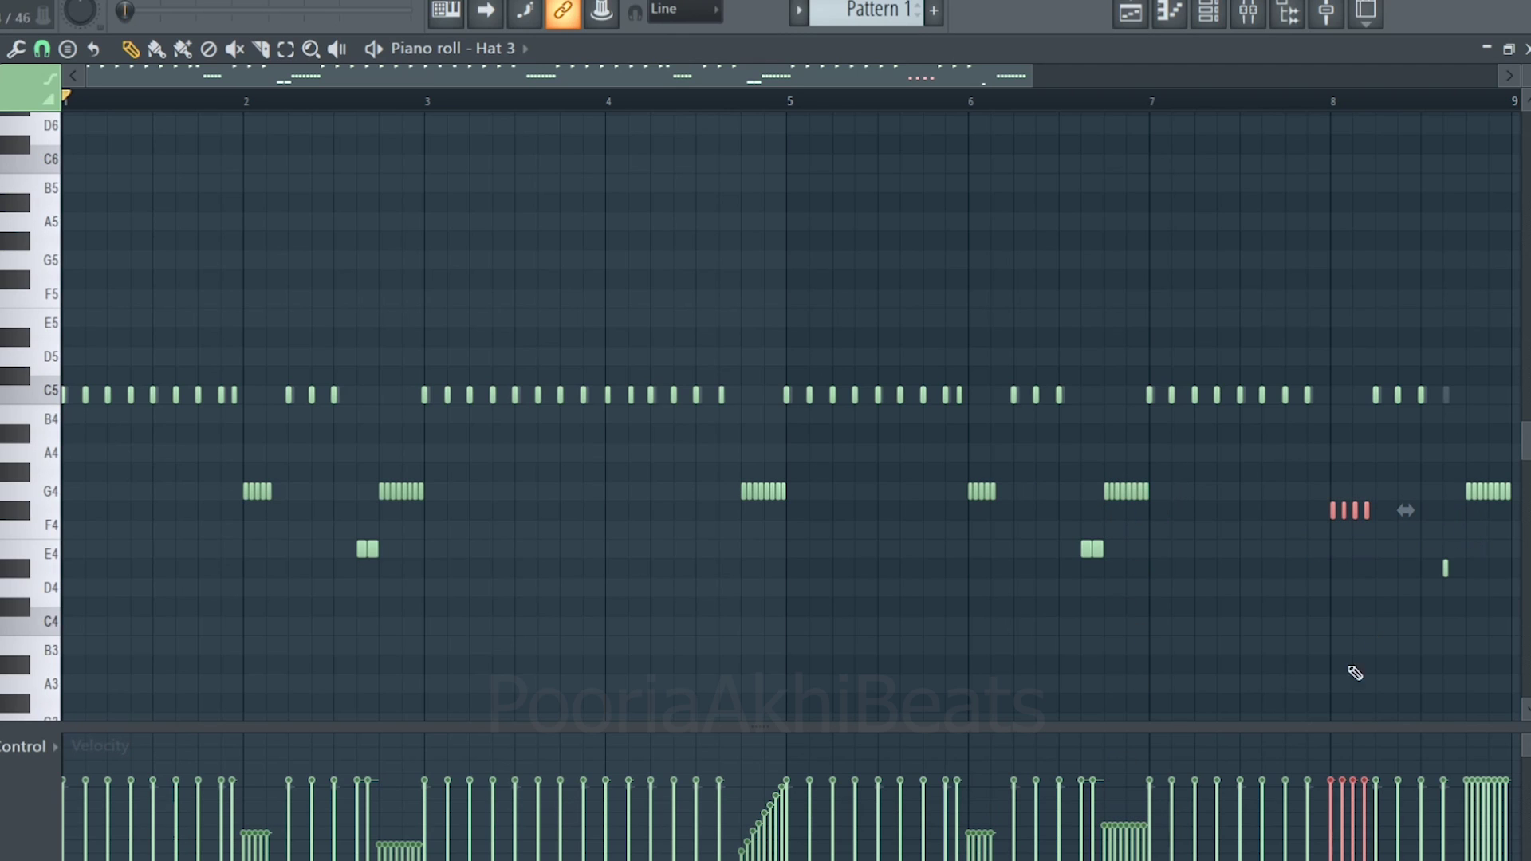
pyautogui.moveTo(1338, 779); pyautogui.dragTo(1366, 811)
pyautogui.moveTo(1454, 466); pyautogui.dragTo(1519, 496)
pyautogui.moveTo(1445, 812); pyautogui.dragTo(1480, 856)
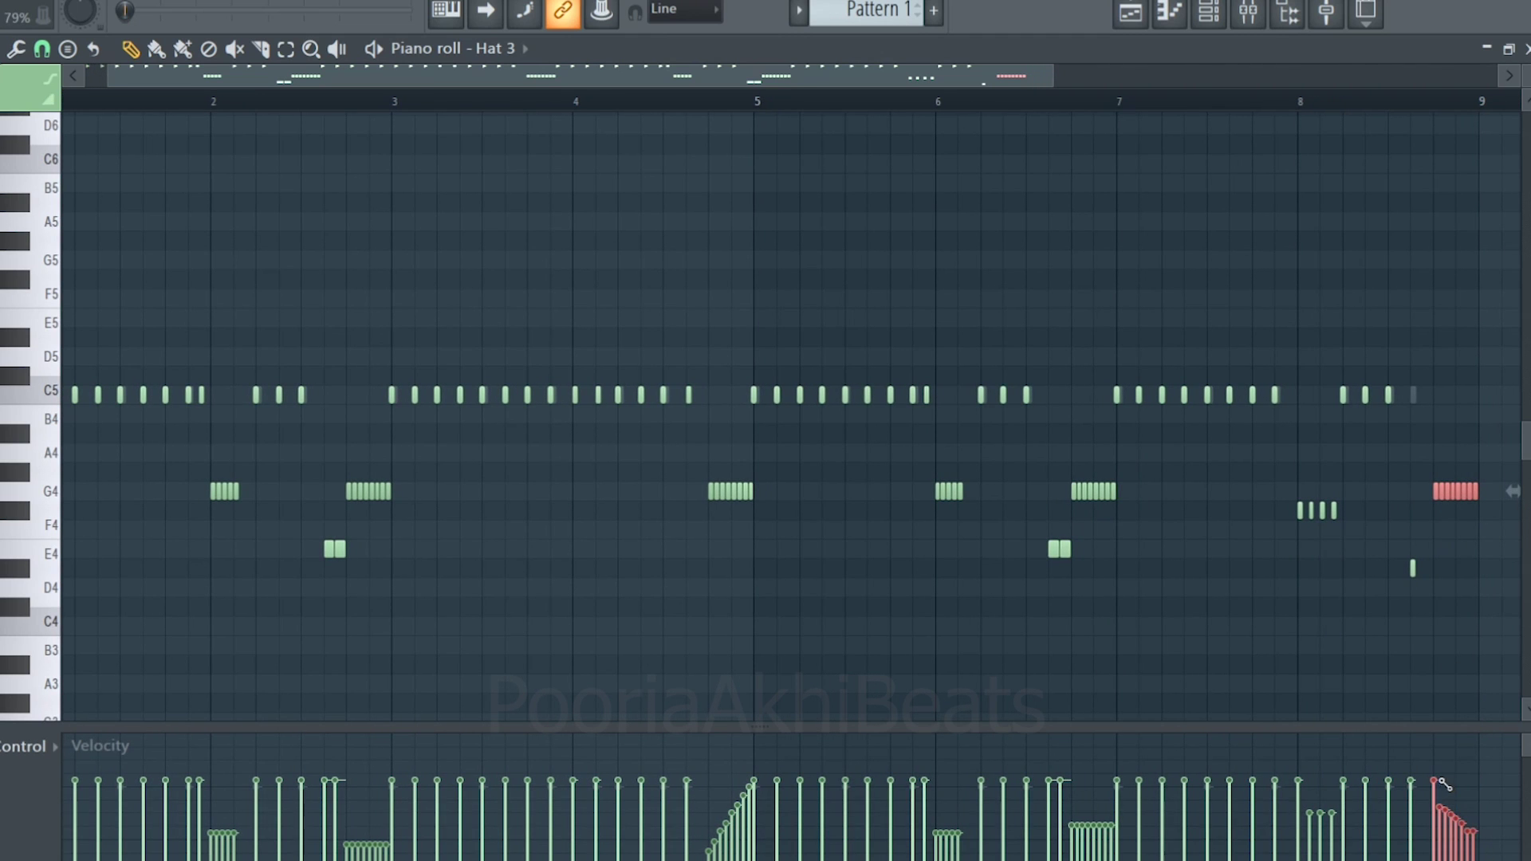
pyautogui.moveTo(1443, 784); pyautogui.dragTo(1490, 847)
pyautogui.moveTo(1438, 790); pyautogui.dragTo(1486, 837)
# - Deselect the hat notes and play back Pattern 1 to check the full drum pattern
pyautogui.press('space')
pyautogui.hotkey('ctrl', 'd')
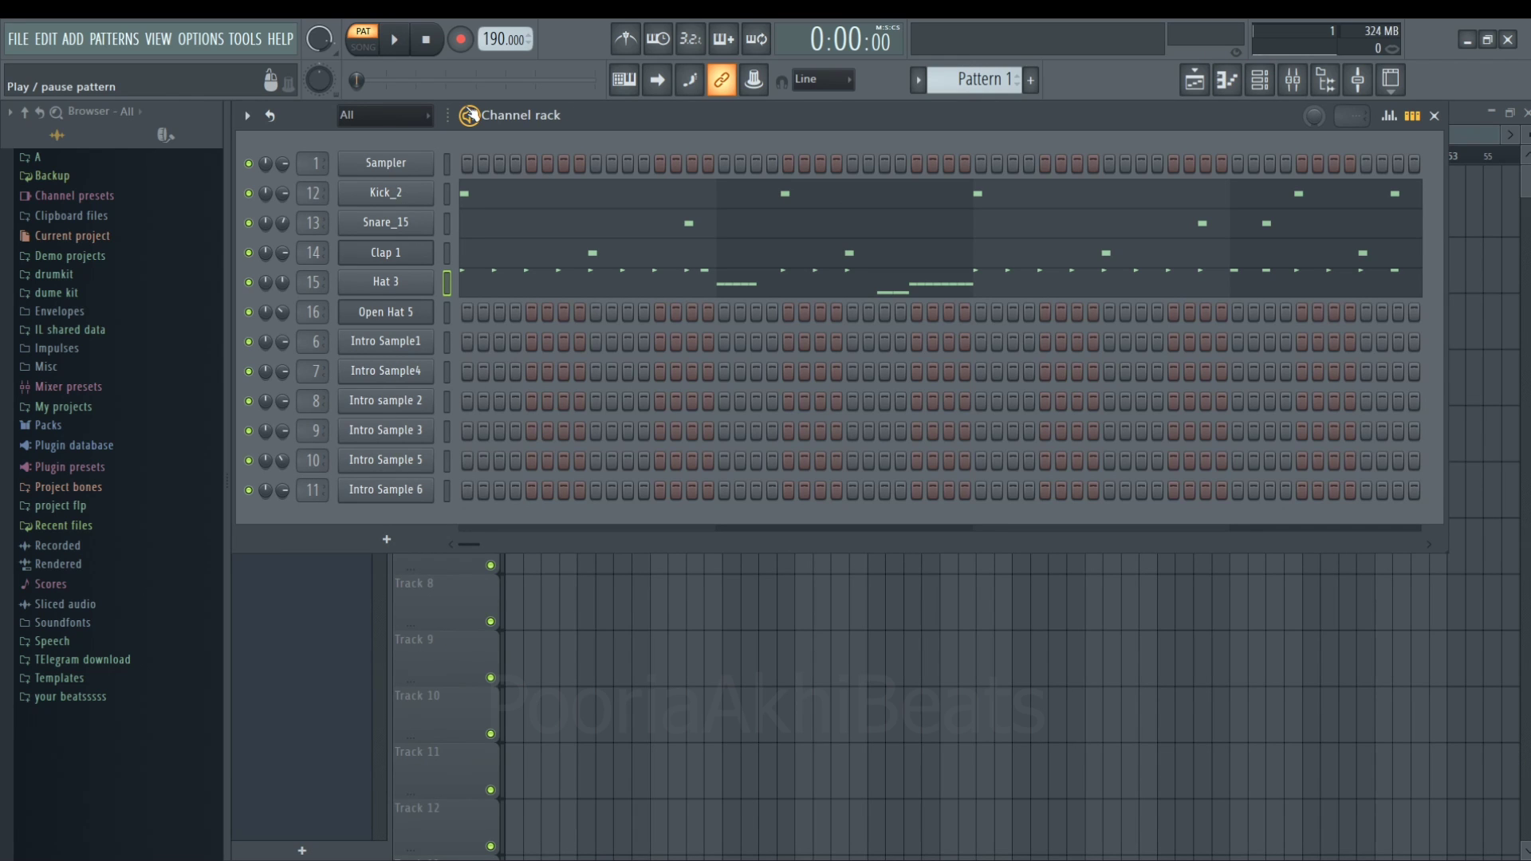
pyautogui.press('space')
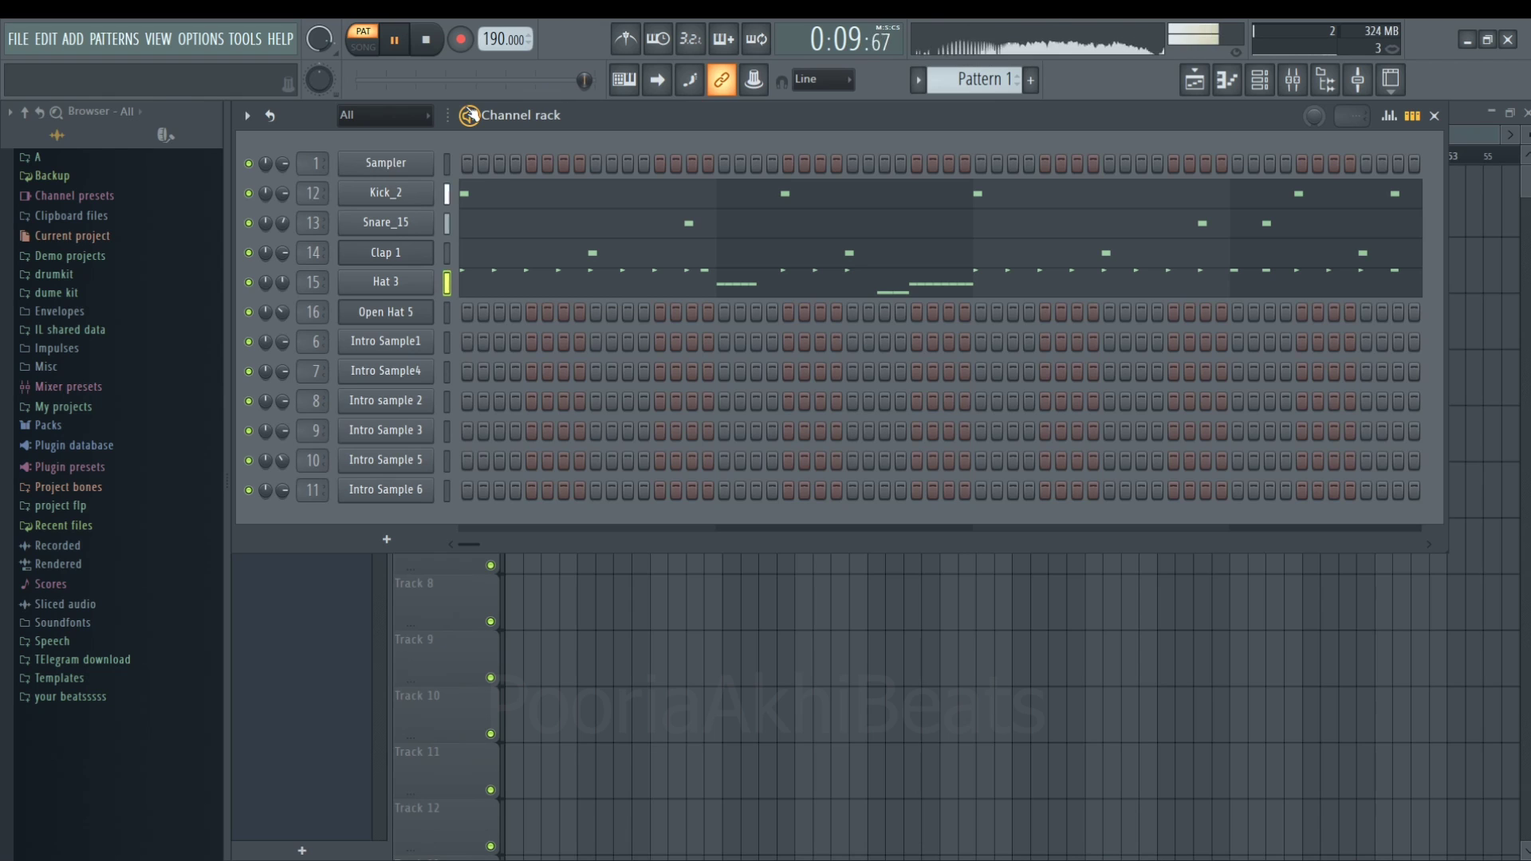
pyautogui.press('space')
pyautogui.press('space')
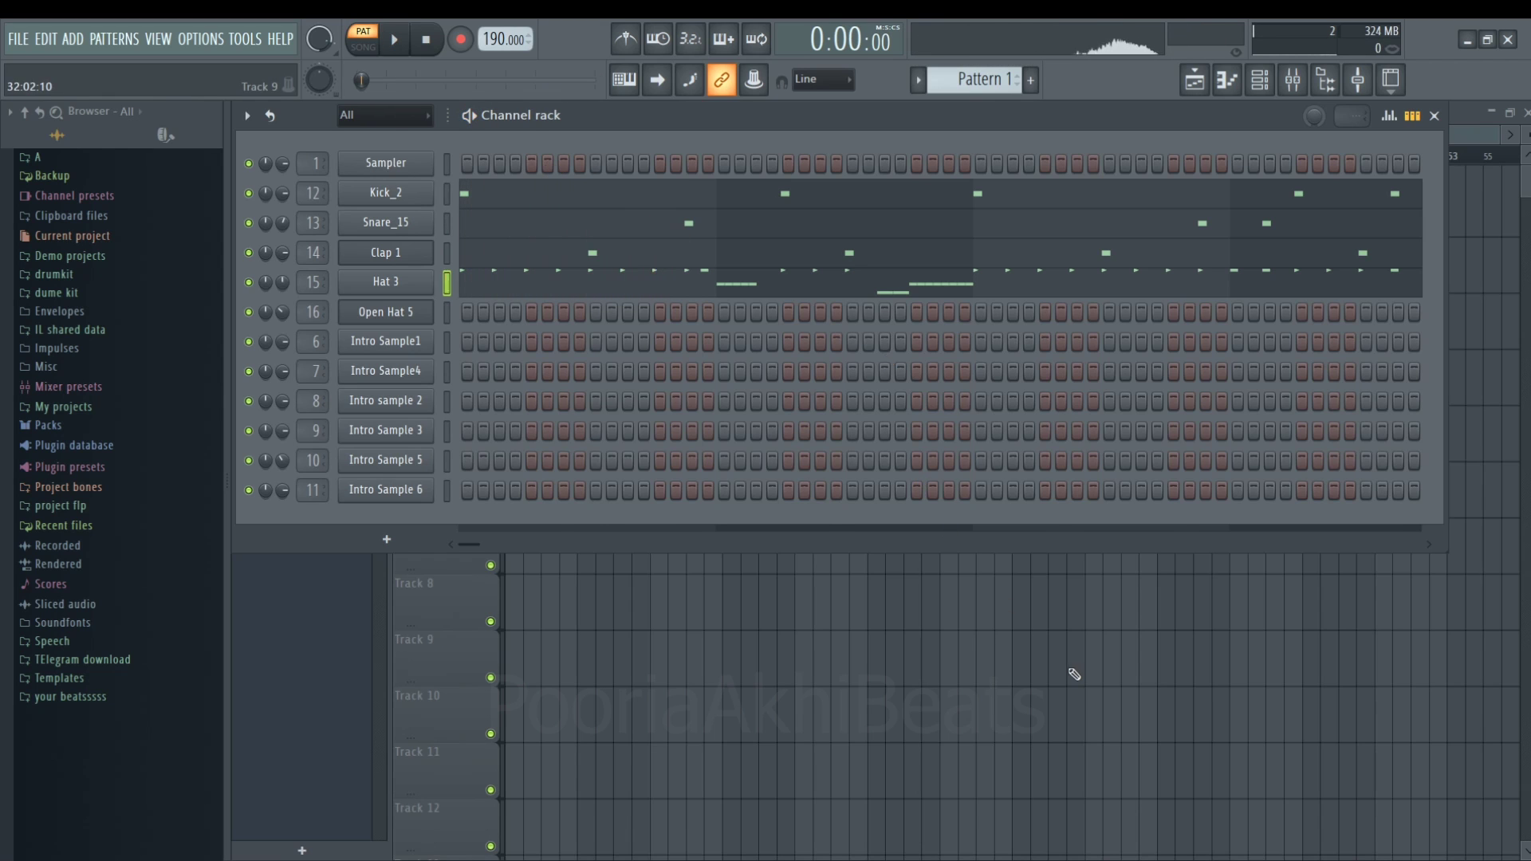
# - Switch to Pattern 2 and place C5 notes for Open Hat 5 across eight bars, with short A4 notes in bars 4 and 8
pyautogui.press('F6')
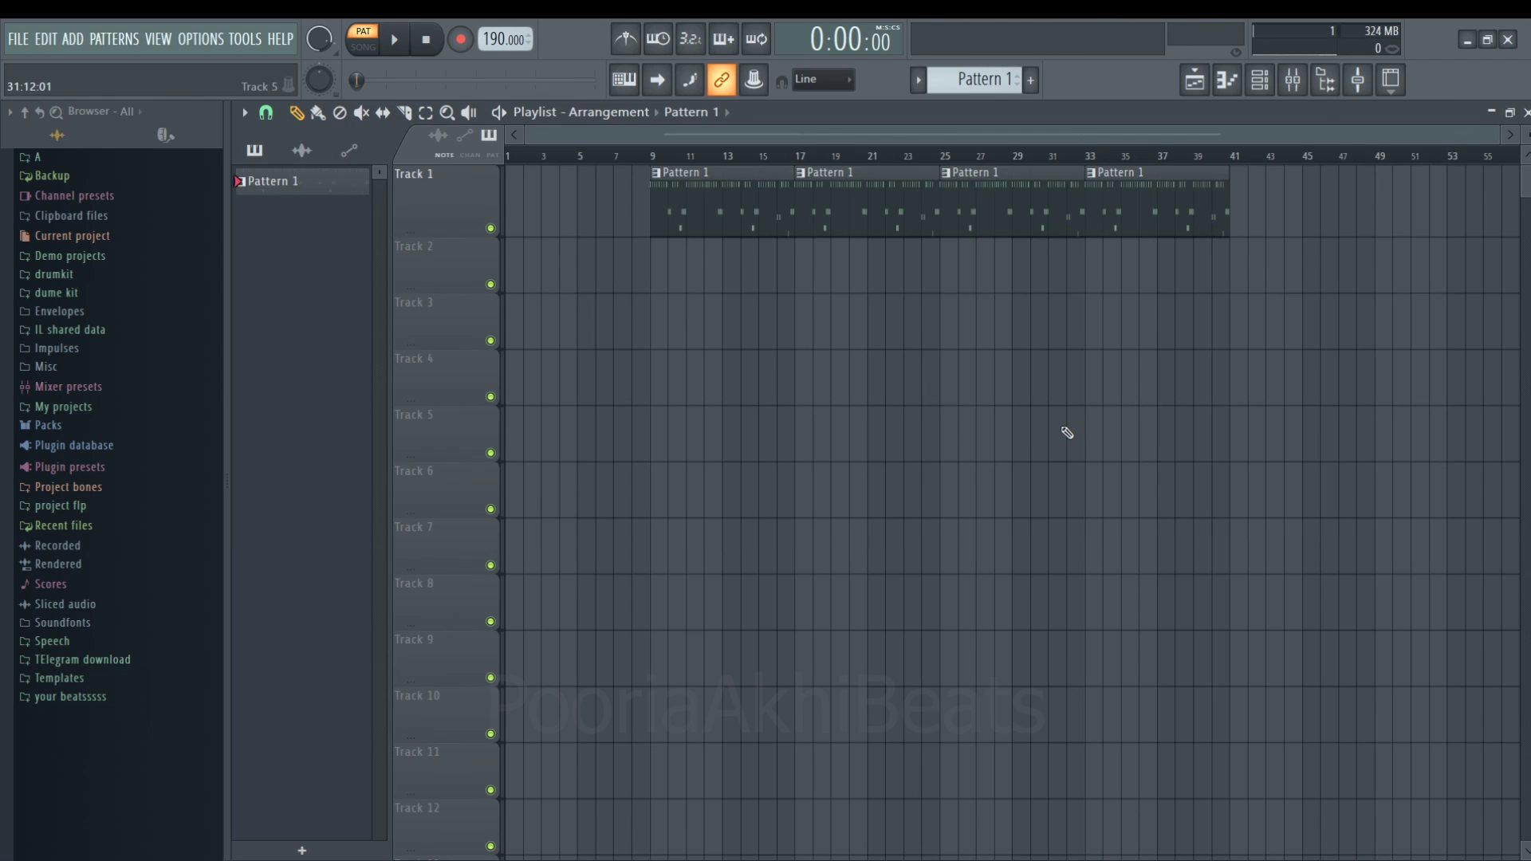
pyautogui.click(1260, 79)
pyautogui.scroll(-1, 980, 79)
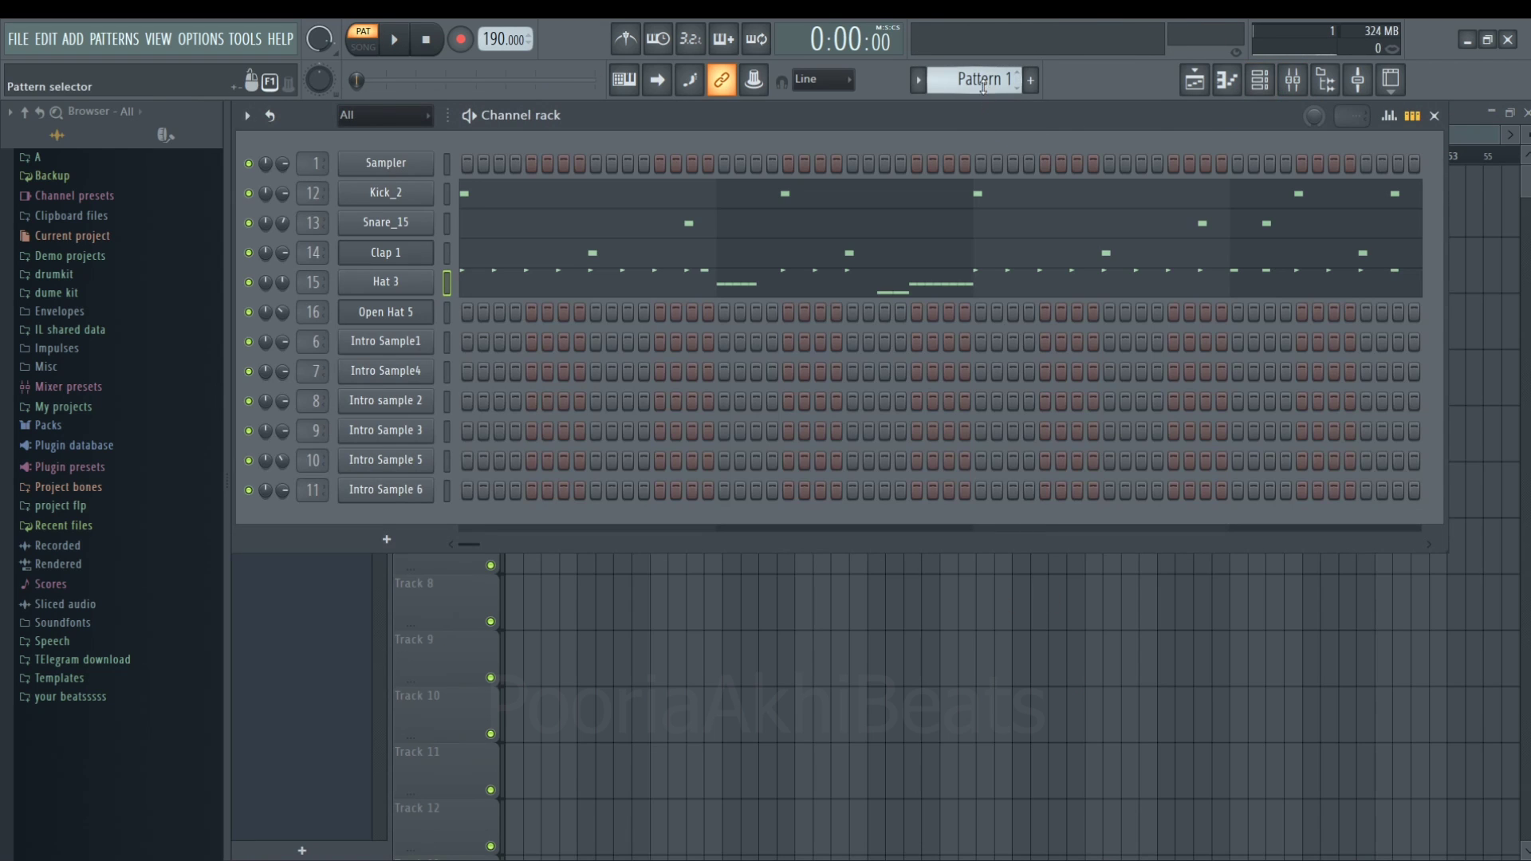
pyautogui.rightClick(410, 313)
pyautogui.click(466, 311)
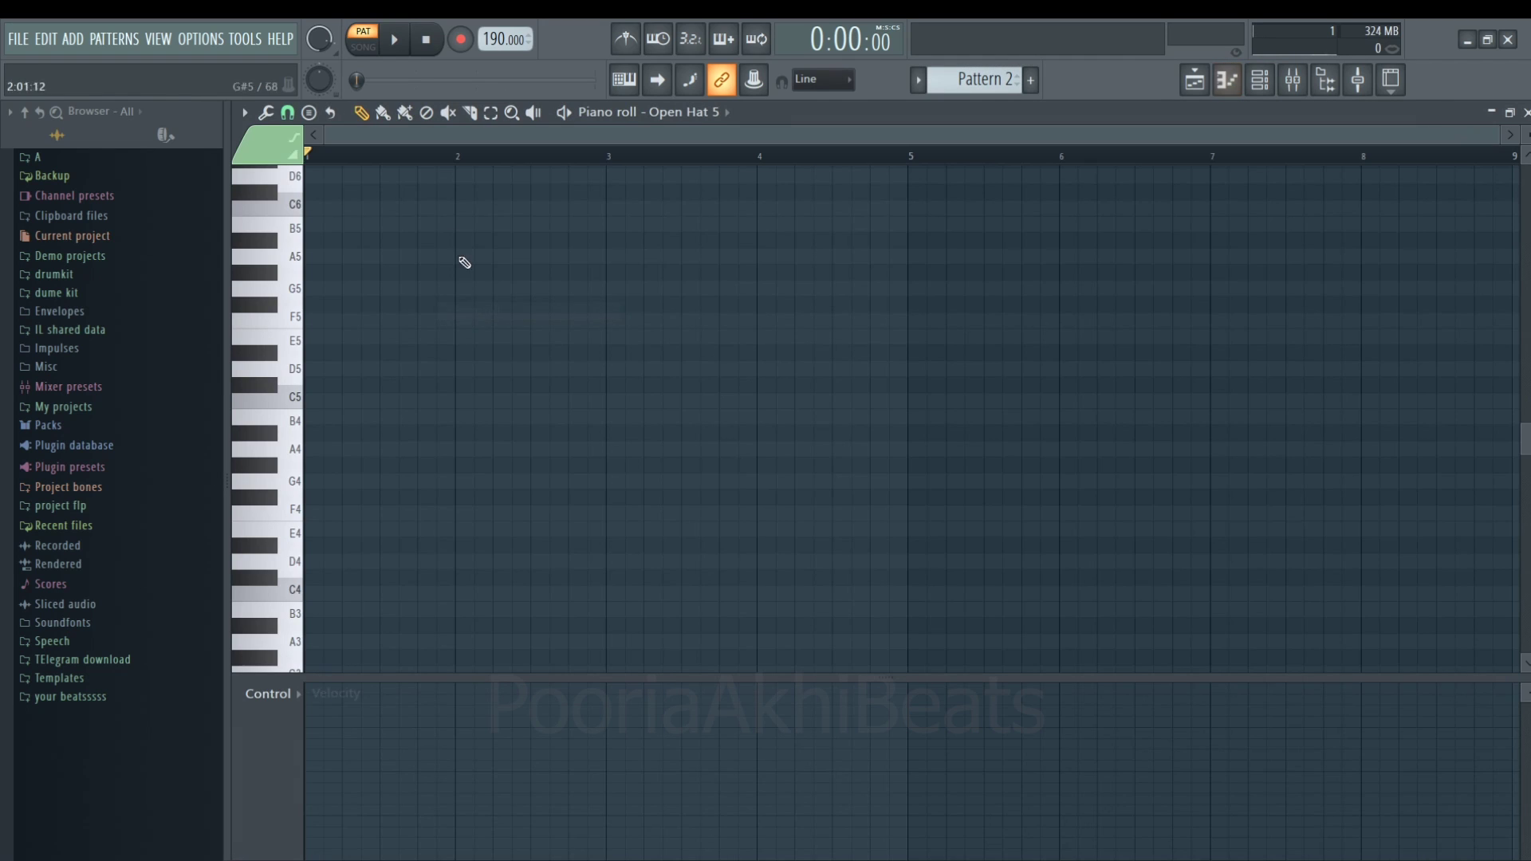
pyautogui.click(312, 400)
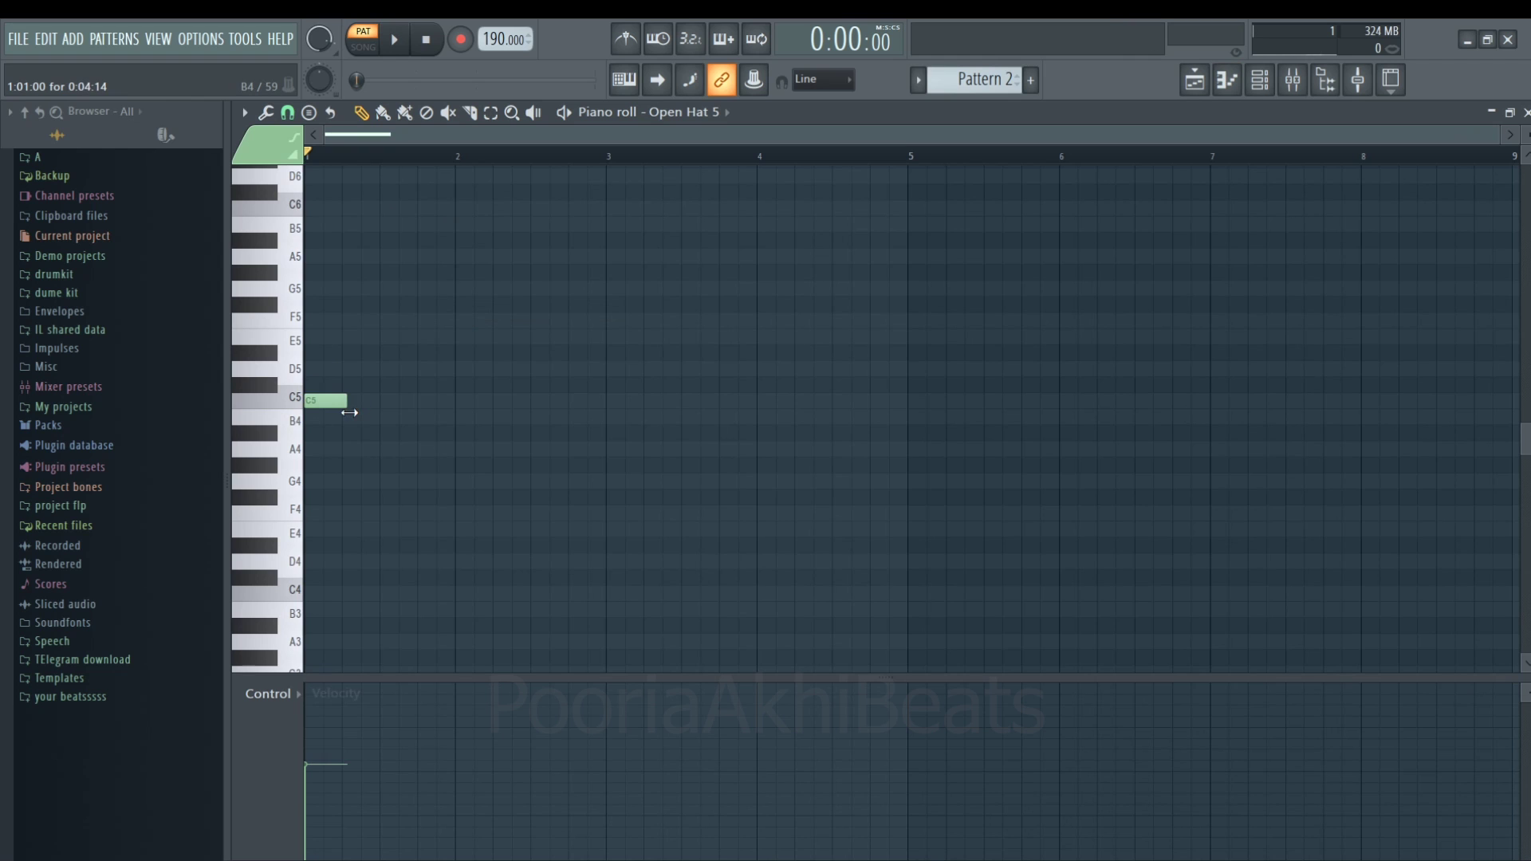
pyautogui.moveTo(649, 399); pyautogui.dragTo(780, 403)
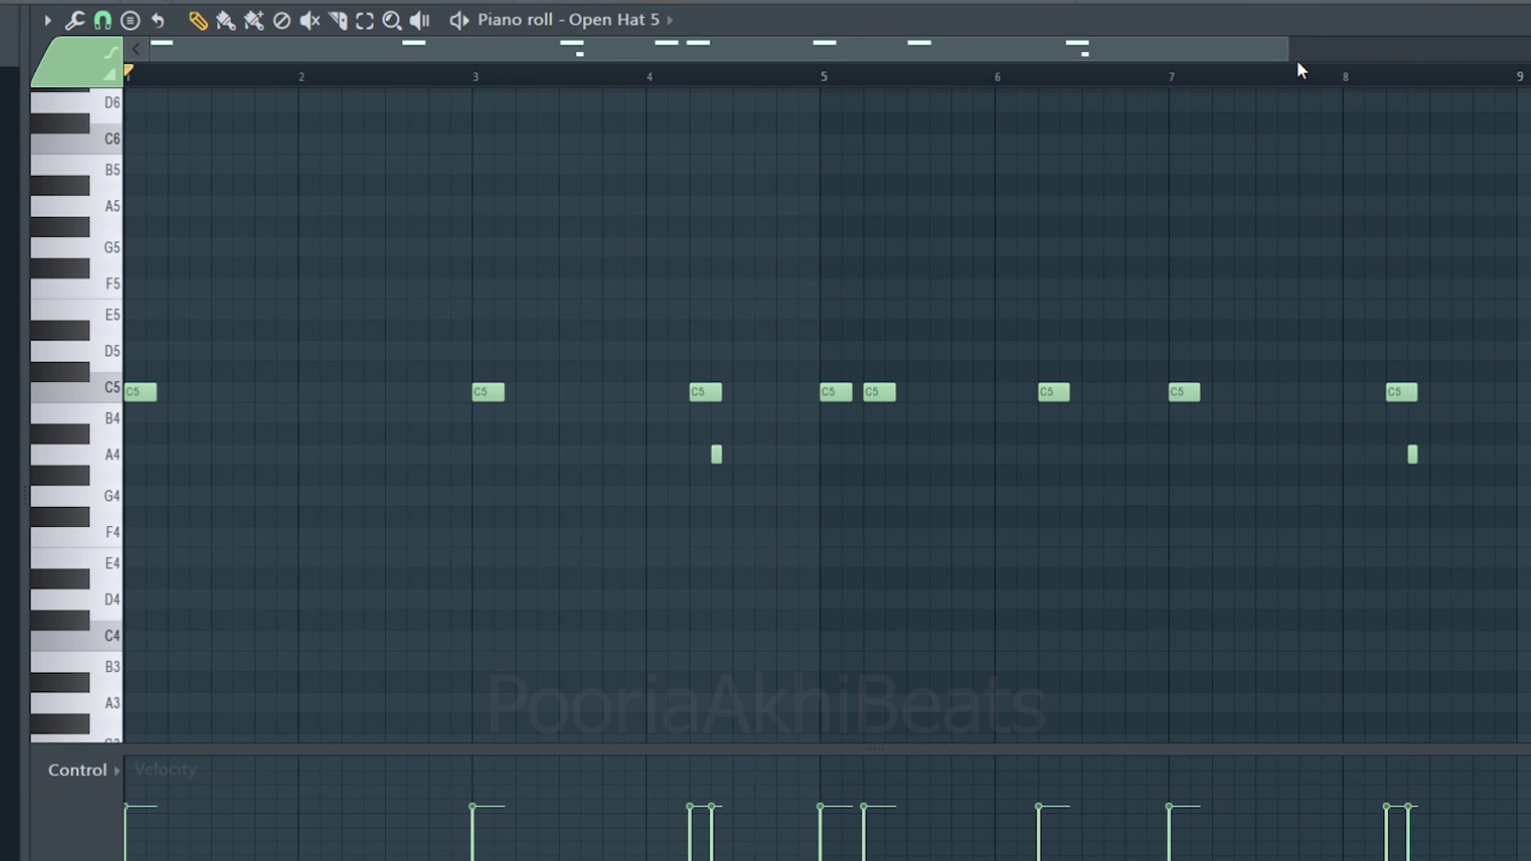
# - Select the C5 and A4 open-hat notes in bar 4 and audition the pattern from bar 4
pyautogui.moveTo(1289, 50); pyautogui.dragTo(1001, 50)
pyautogui.moveTo(968, 383); pyautogui.dragTo(811, 582)
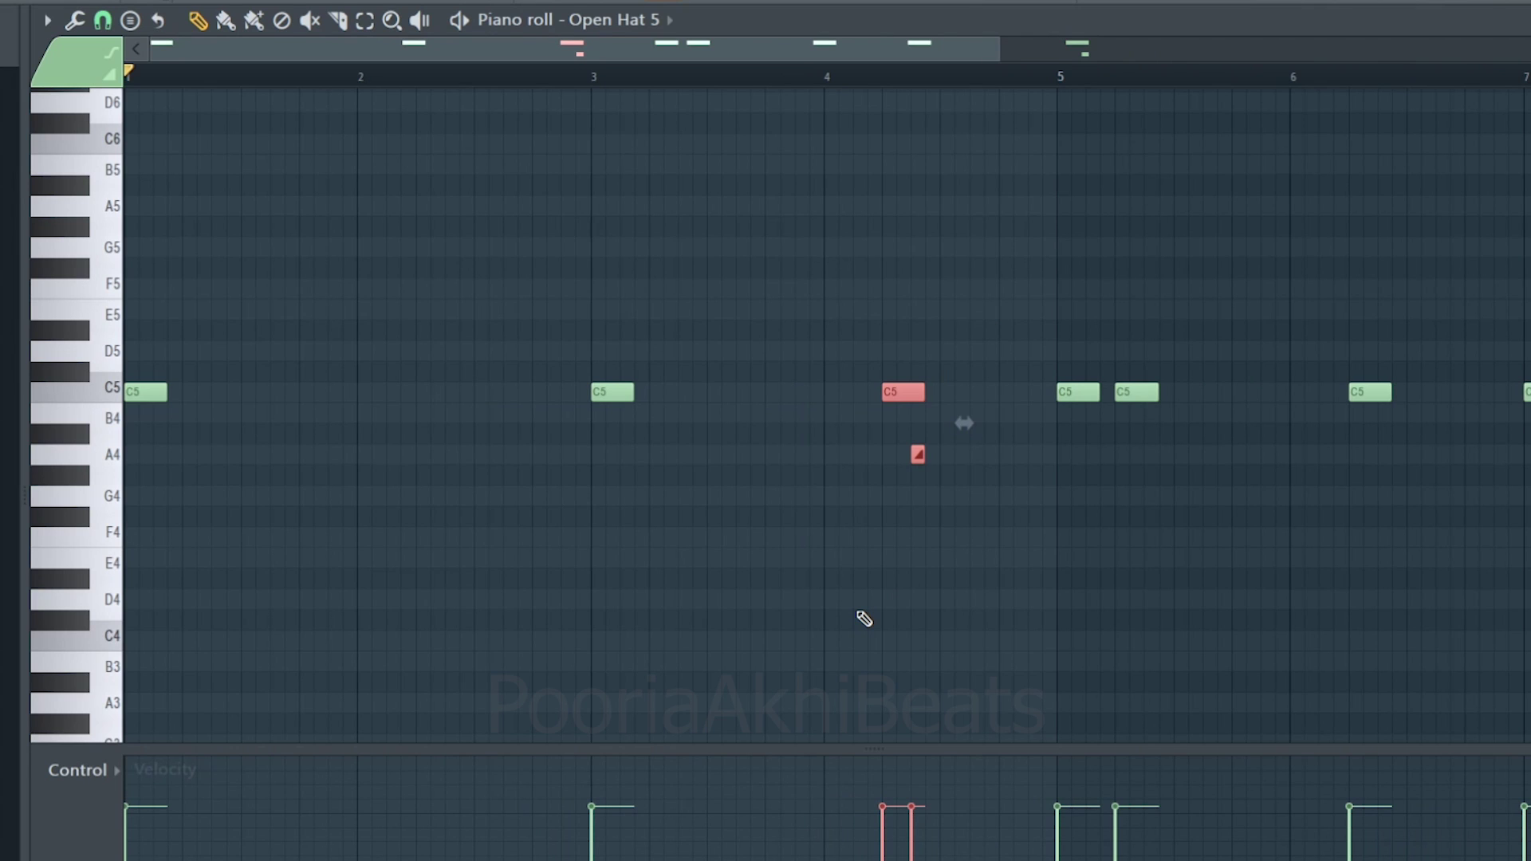
pyautogui.keyDown('ctrl'); pyautogui.scroll(-2, 962, 517); pyautogui.keyUp('ctrl')
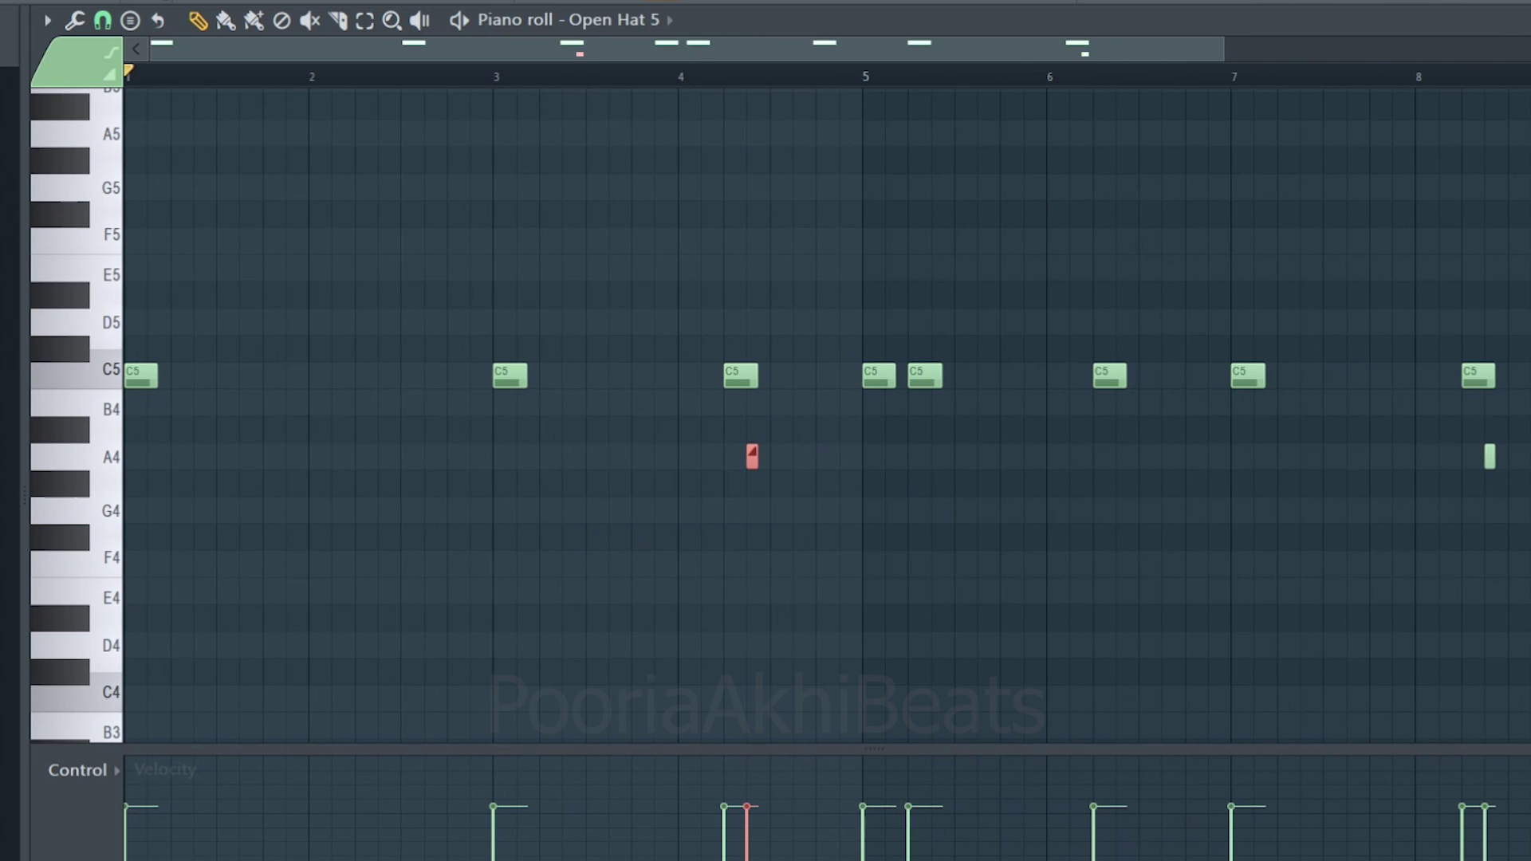
pyautogui.keyDown('alt'); pyautogui.scroll(-2, 766, 414); pyautogui.keyUp('alt')
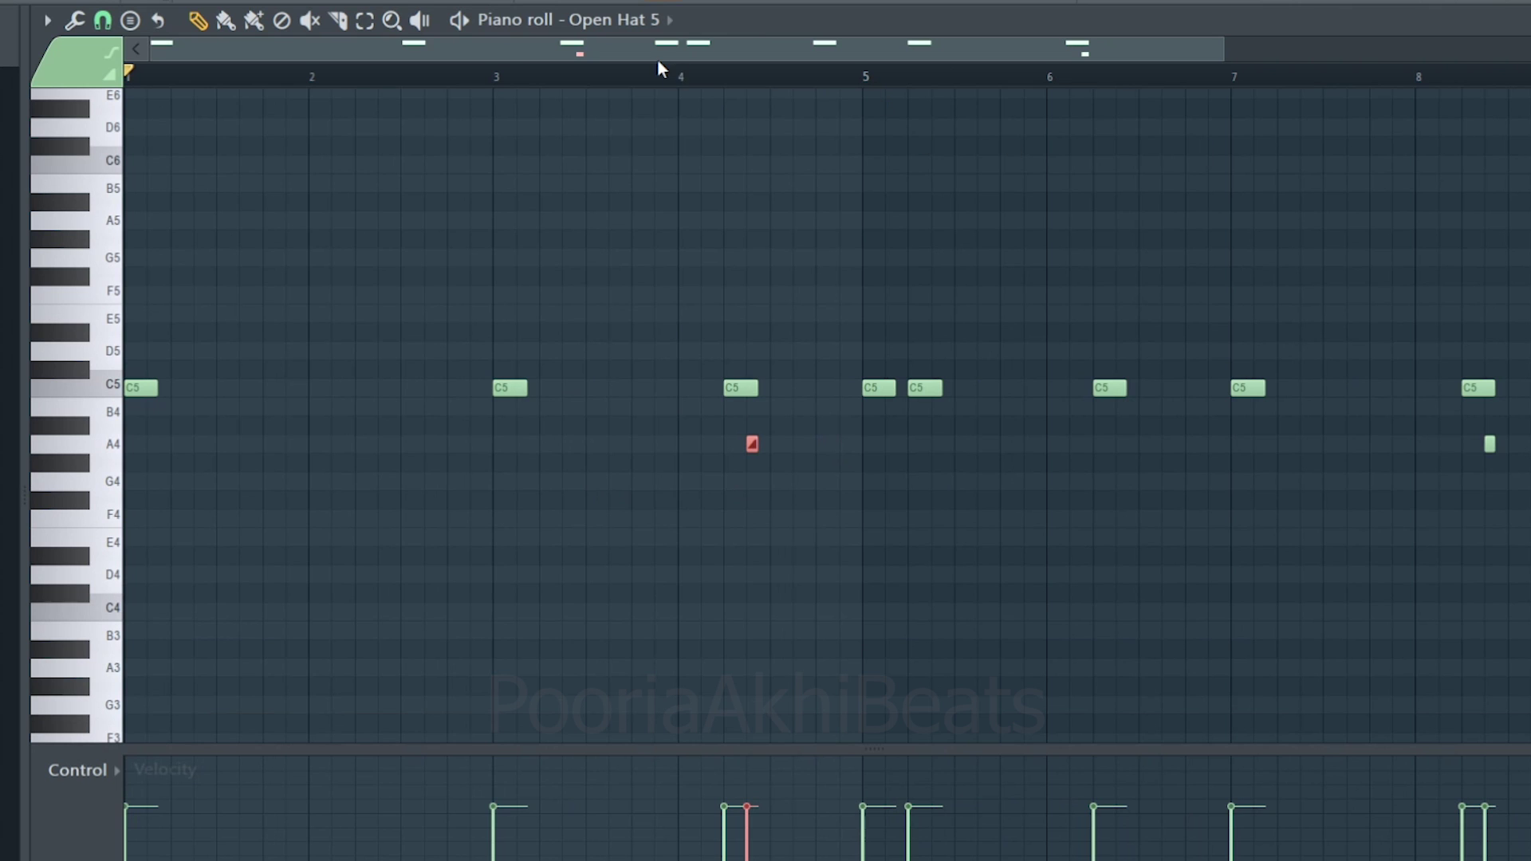
pyautogui.click(683, 76)
pyautogui.press('space')
pyautogui.press('space')
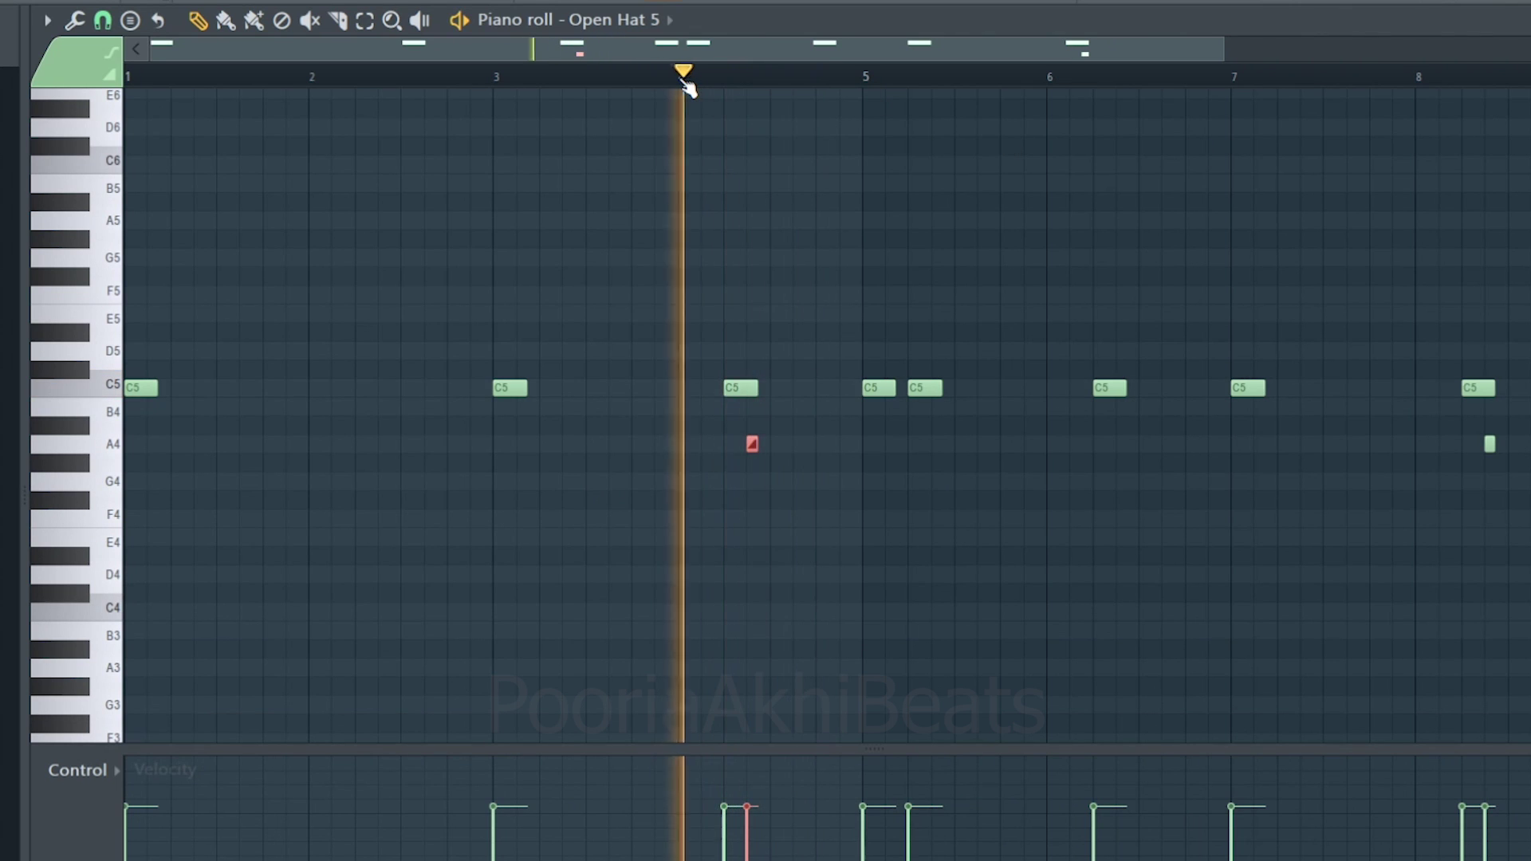
pyautogui.press('space')
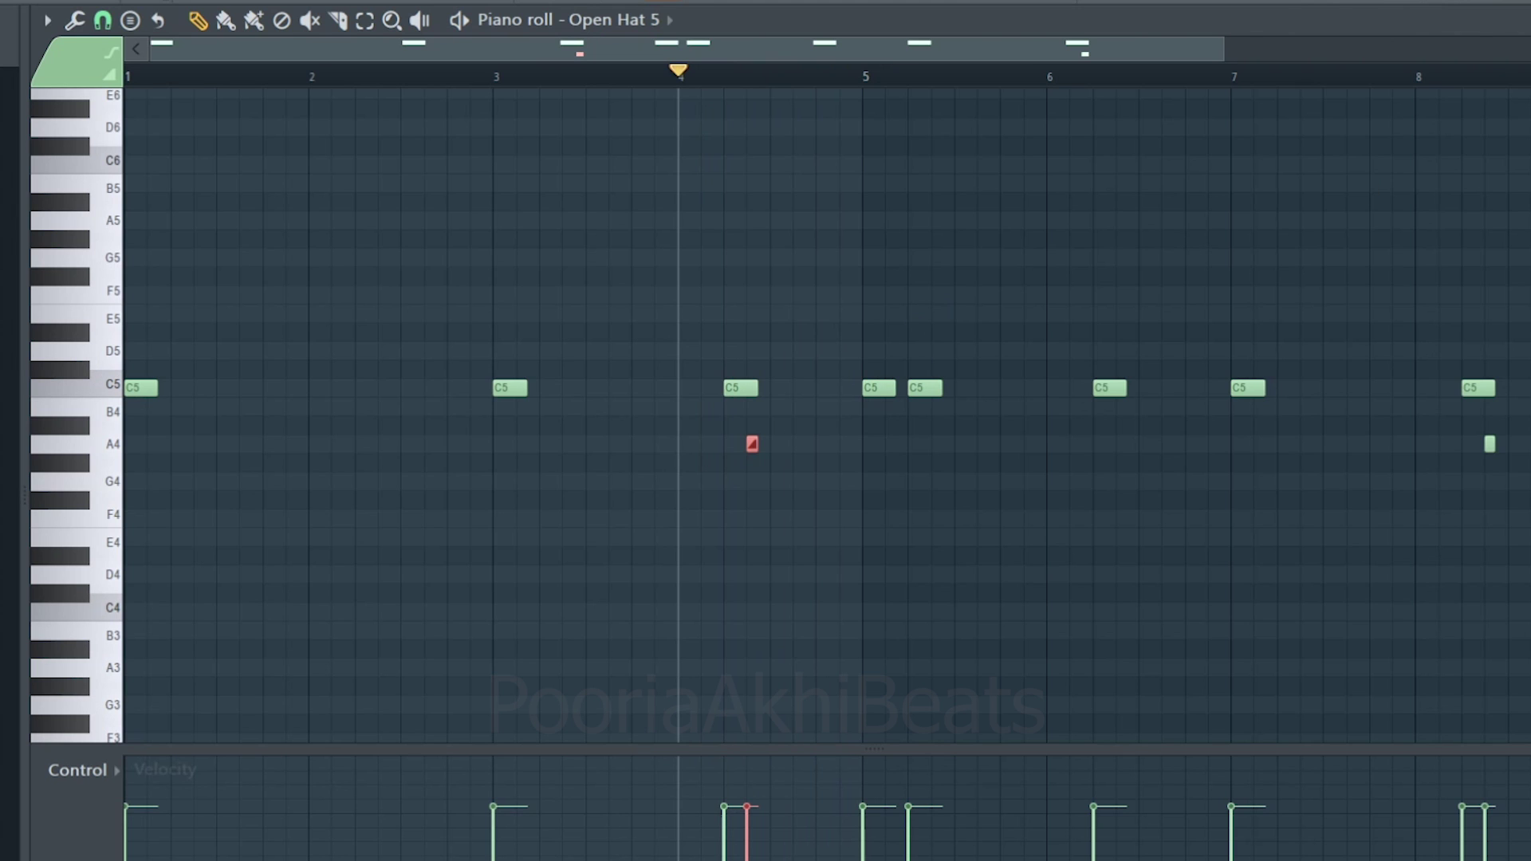
# - Place Pattern 2 on Track 2 of the playlist at bars 25 and 33
pyautogui.press('F6')
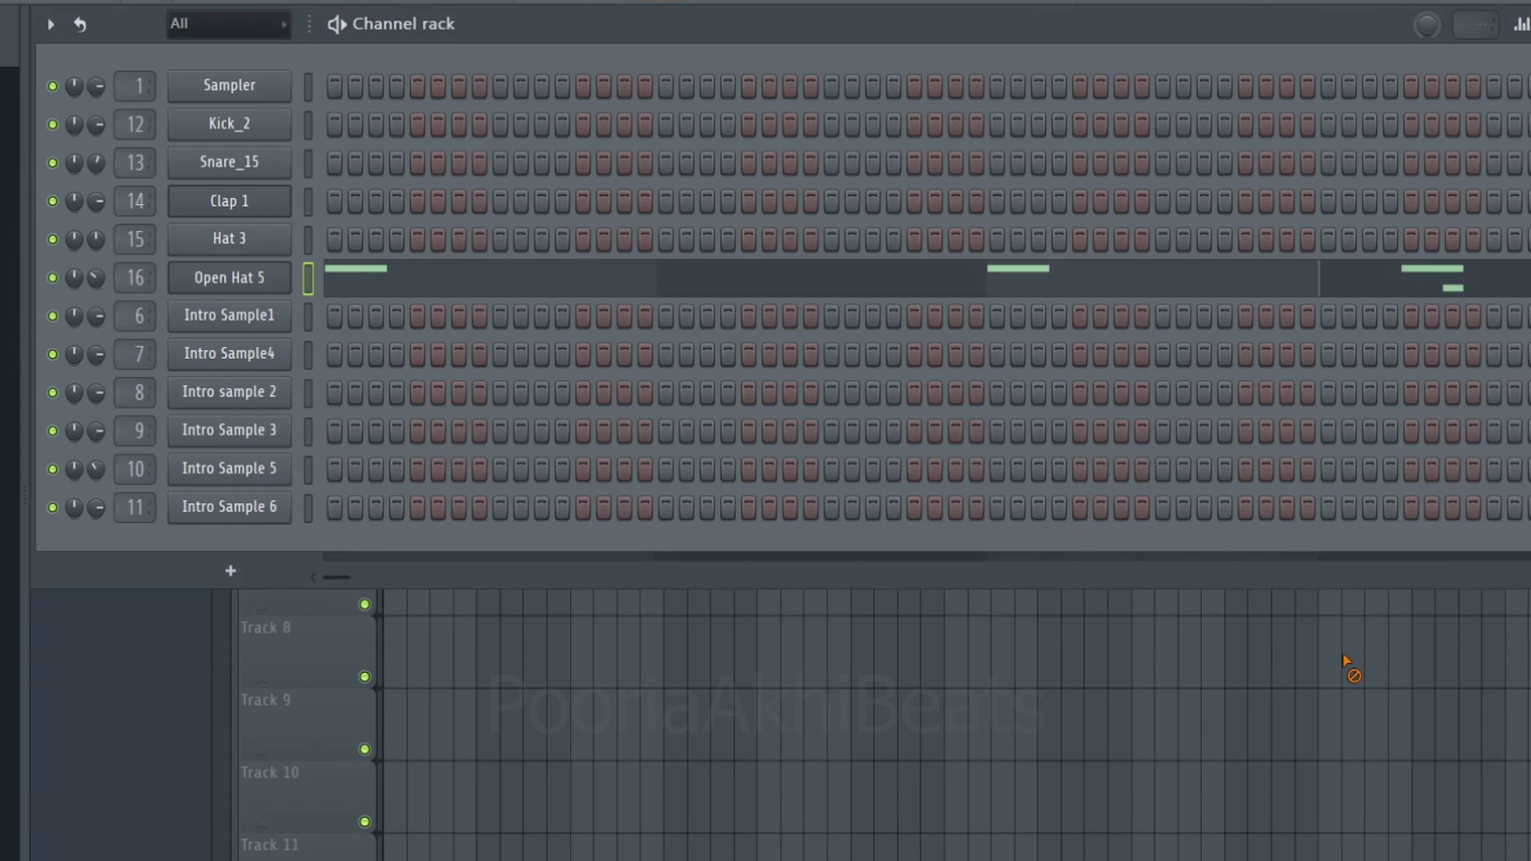
pyautogui.press('F6')
pyautogui.click(656, 225)
pyautogui.moveTo(686, 226); pyautogui.dragTo(1045, 232)
pyautogui.click(1149, 225)
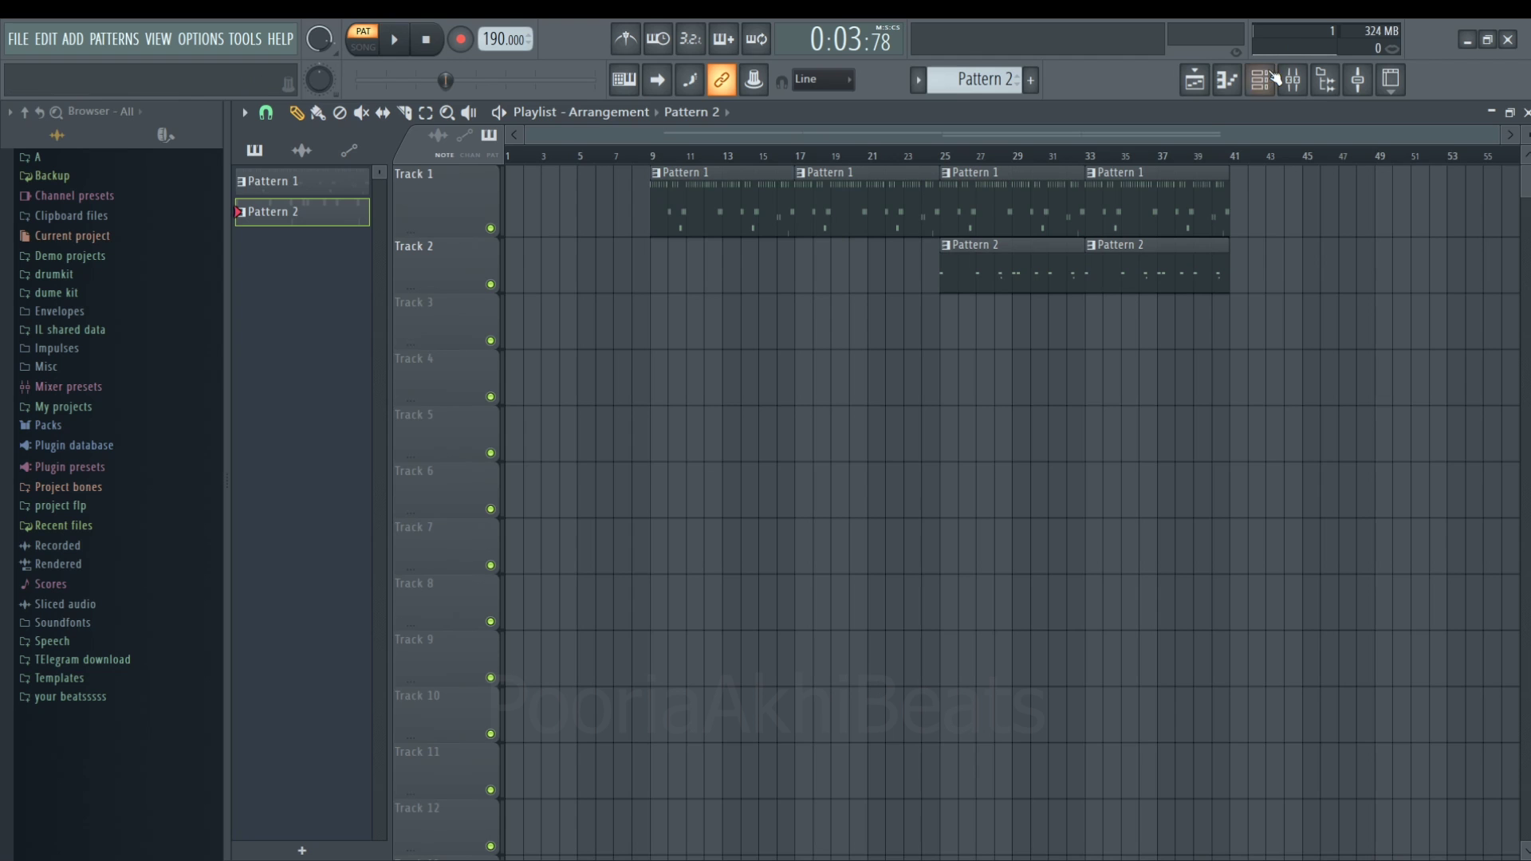
# - Switch to the empty Pattern 3 and put an Intro Sample1 hit on step 1
pyautogui.press('F6')
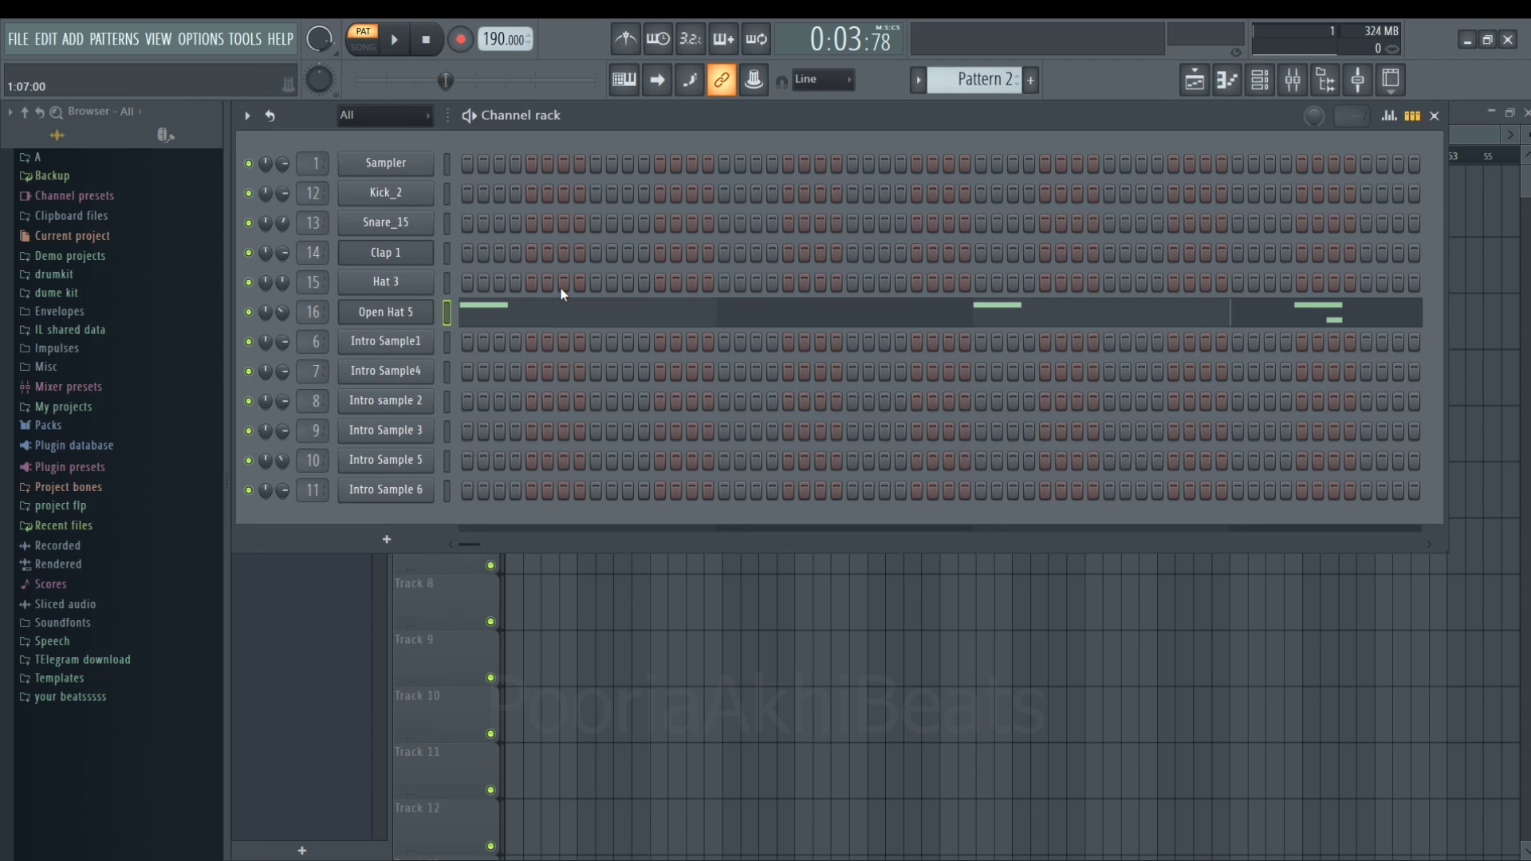
pyautogui.scroll(-2, 985, 79)
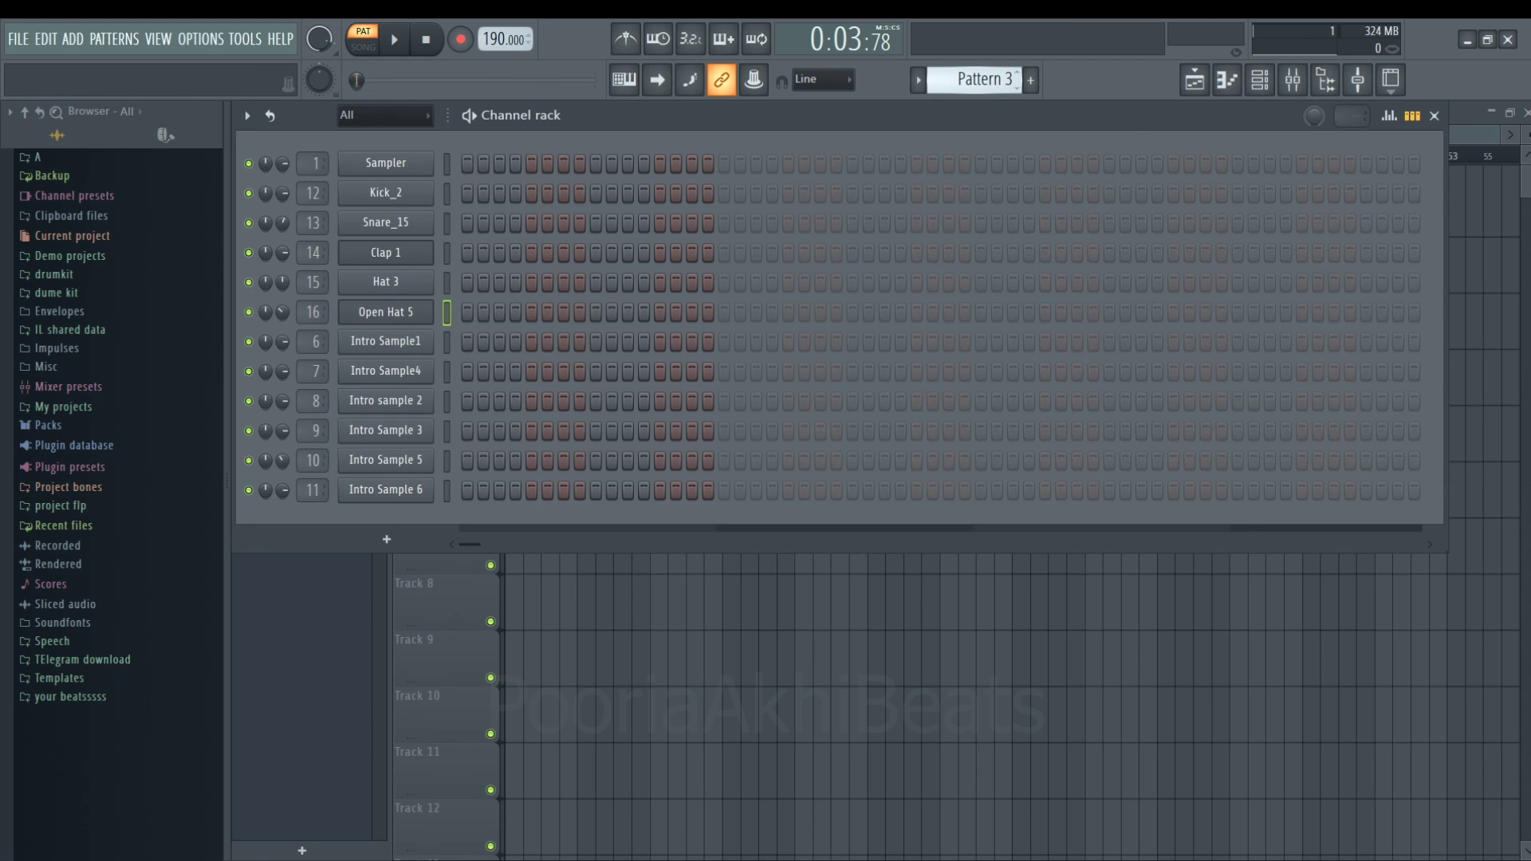
pyautogui.scroll(1, 985, 79)
pyautogui.scroll(-1, 985, 79)
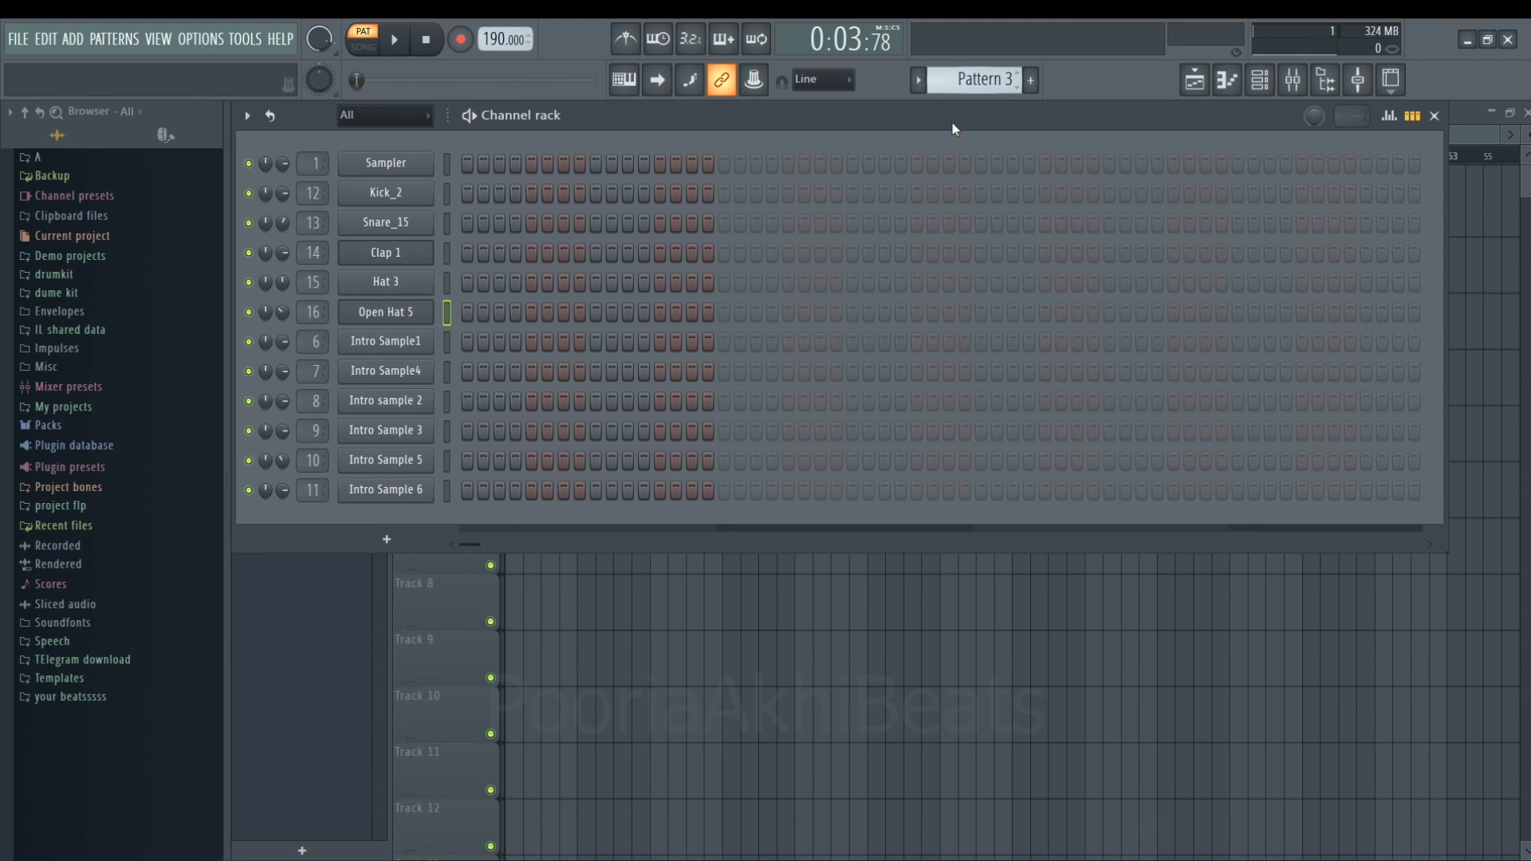
pyautogui.click(467, 342)
pyautogui.press('space')
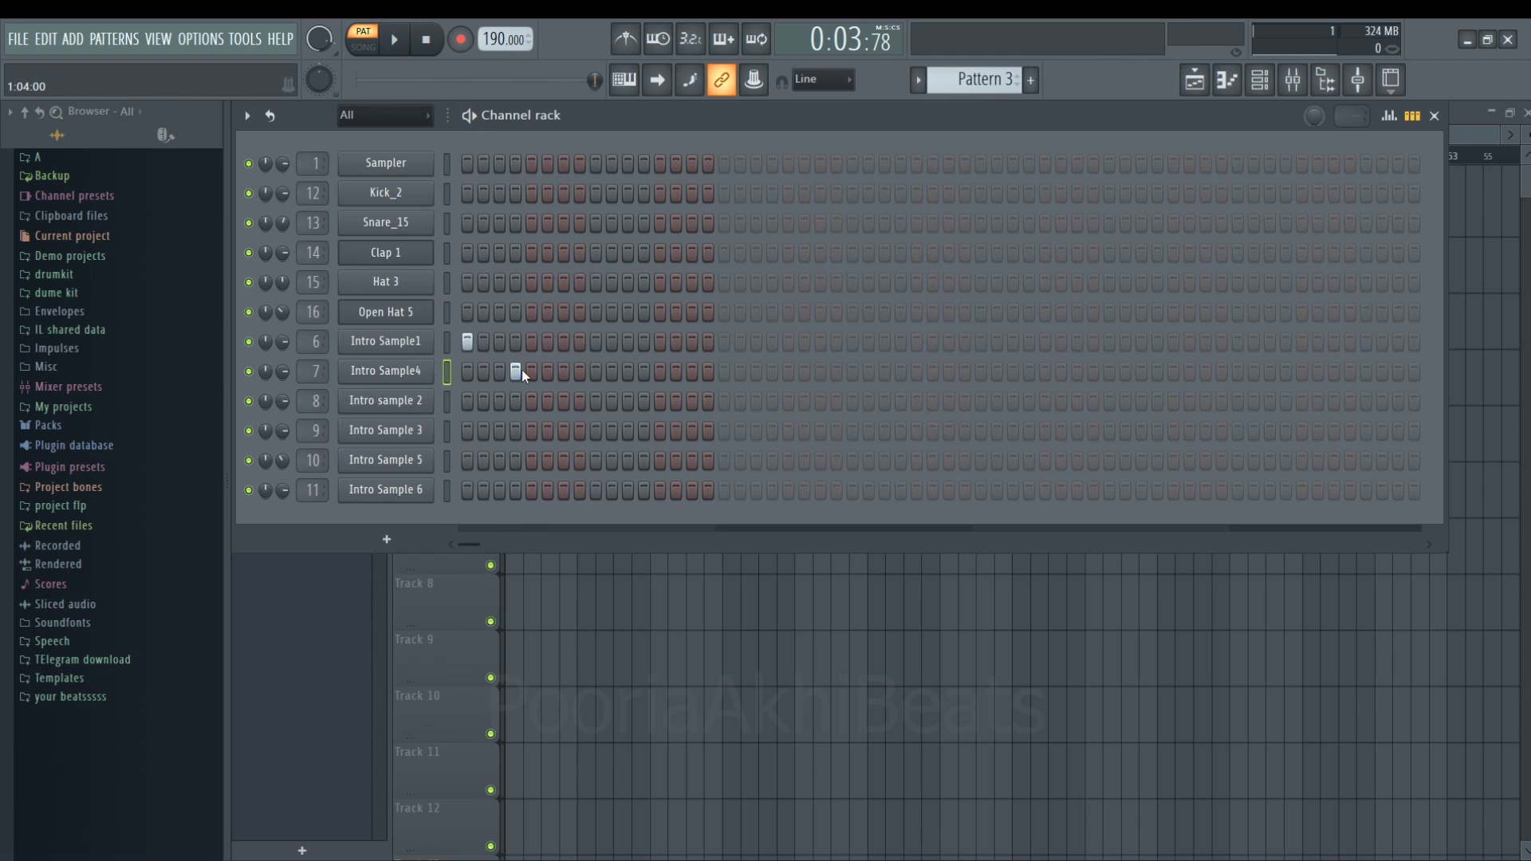
# - Add Intro sample 2 on step 5 and Intro Sample 3 on step 7, auditioning the pattern
pyautogui.click(534, 400)
pyautogui.click(563, 431)
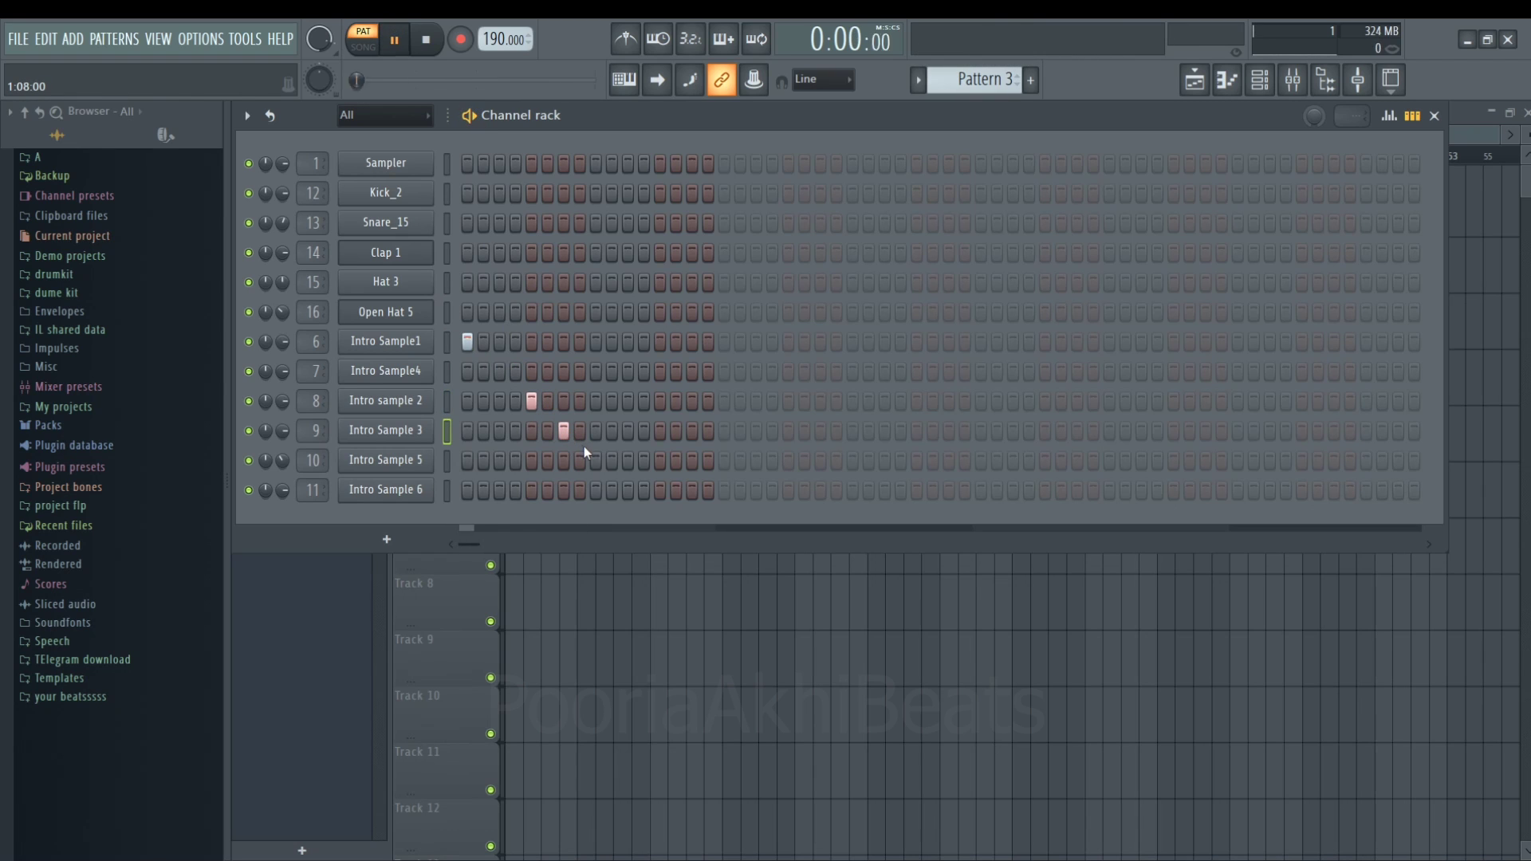
pyautogui.press('space')
pyautogui.press('space')
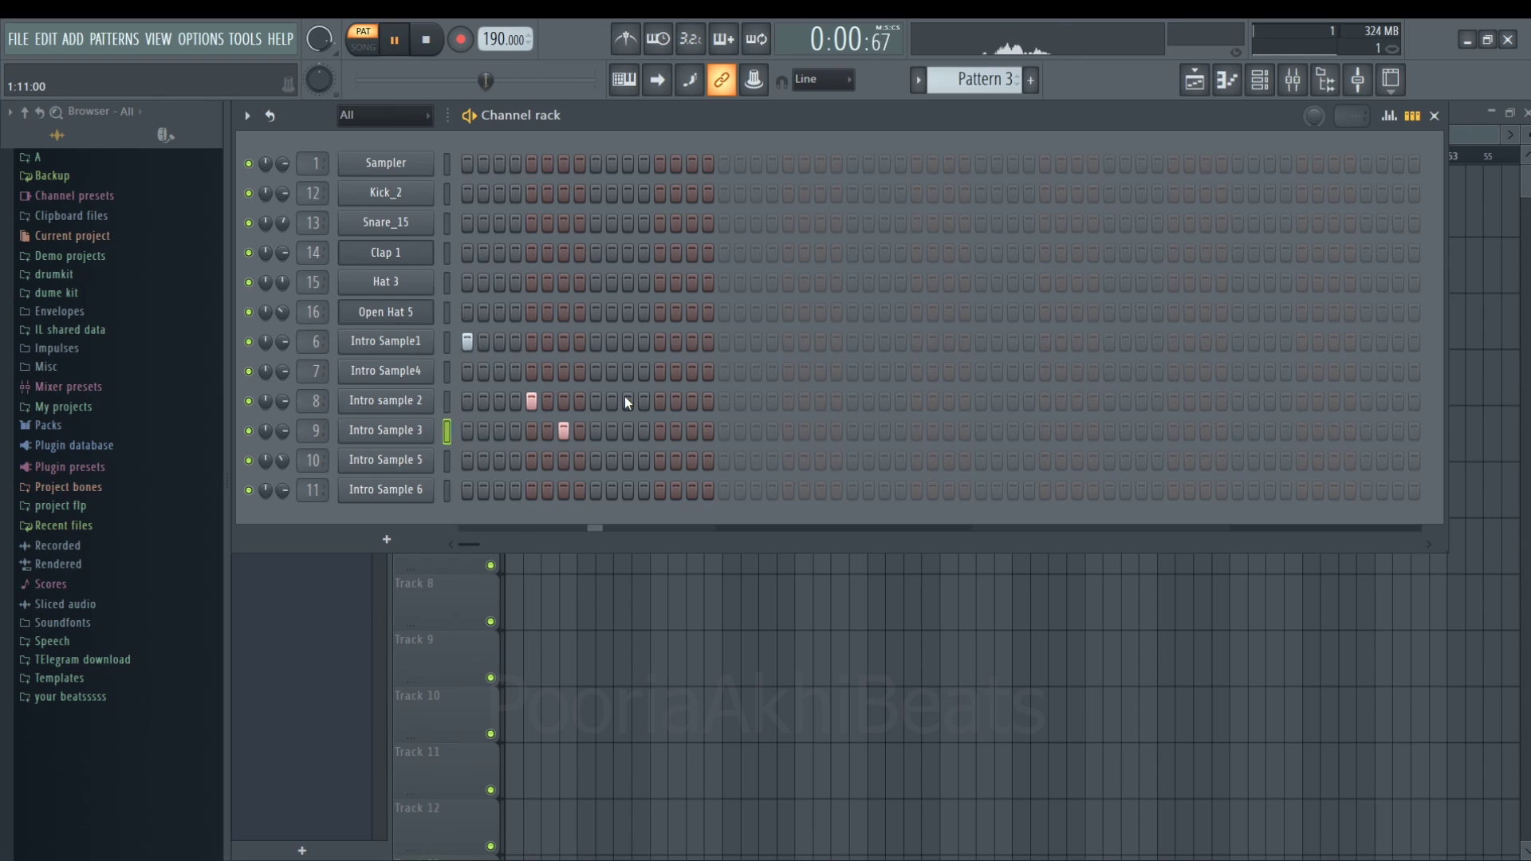
# - Add Intro Sample4 on step 9, Intro Sample 5 on step 17 and Intro Sample 6 on step 25 while auditioning
pyautogui.press('space')
pyautogui.press('space')
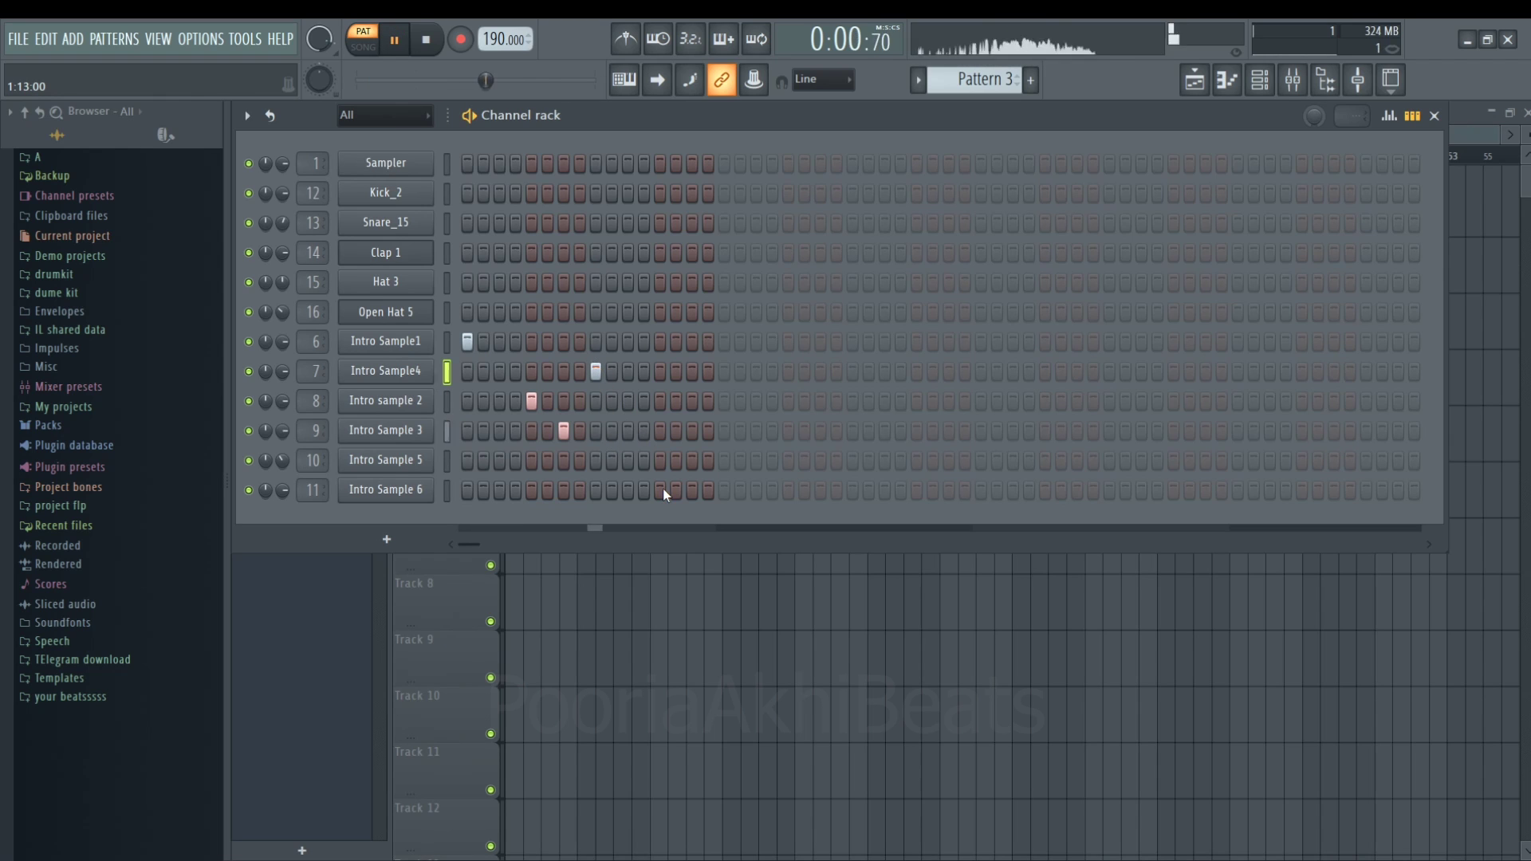
pyautogui.press('space')
pyautogui.click(725, 460)
pyautogui.press('space')
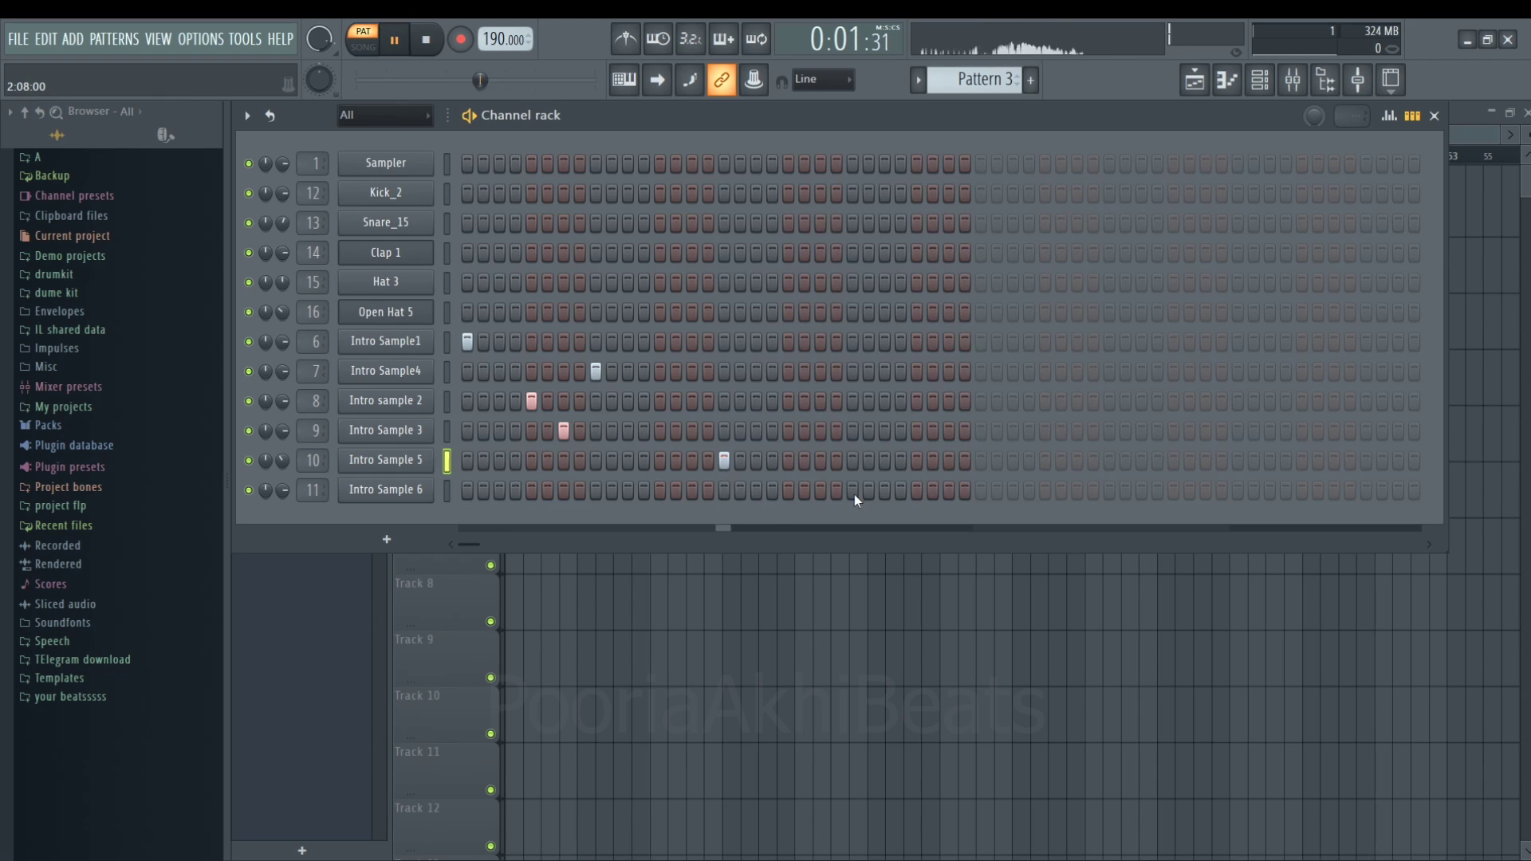
pyautogui.click(853, 490)
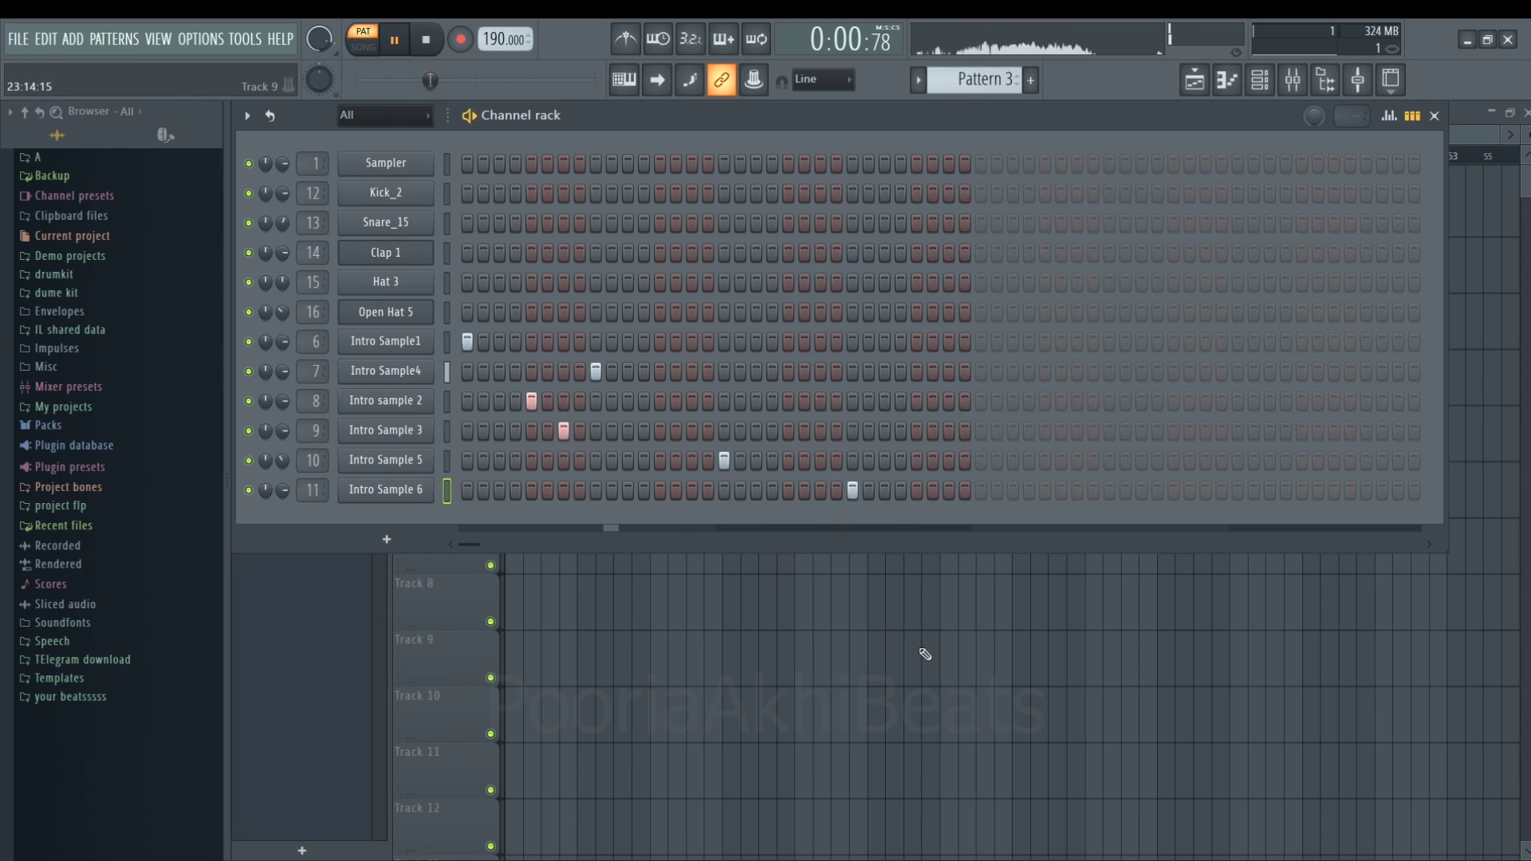
# - Fill playlist Track 4 with repeated Pattern 3 clips from bar 1 up to bar 41 and play the song from bar 25
pyautogui.press('F5')
pyautogui.press('space')
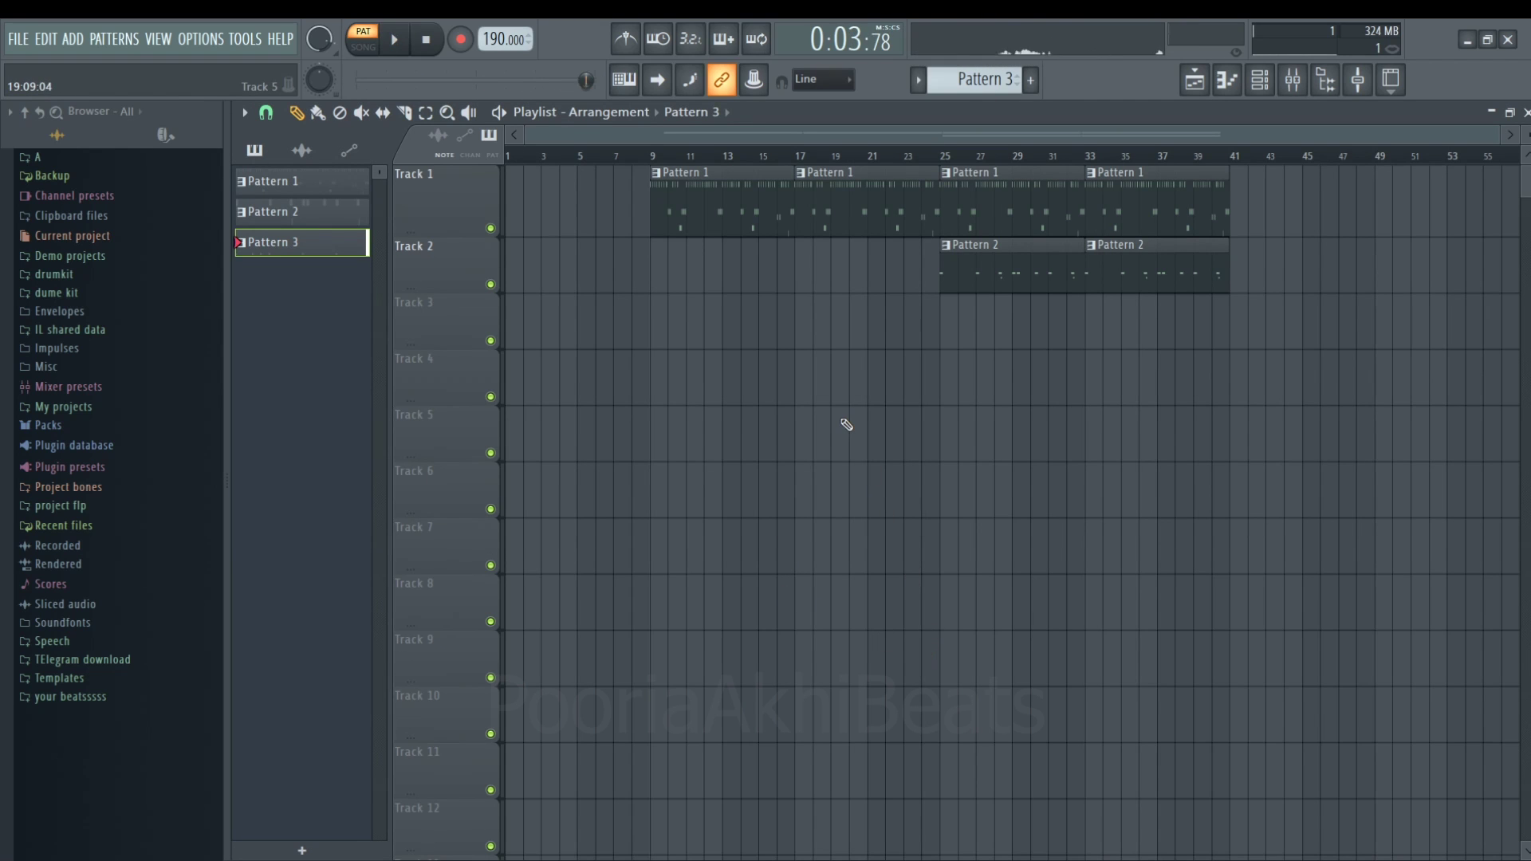
pyautogui.click(529, 385)
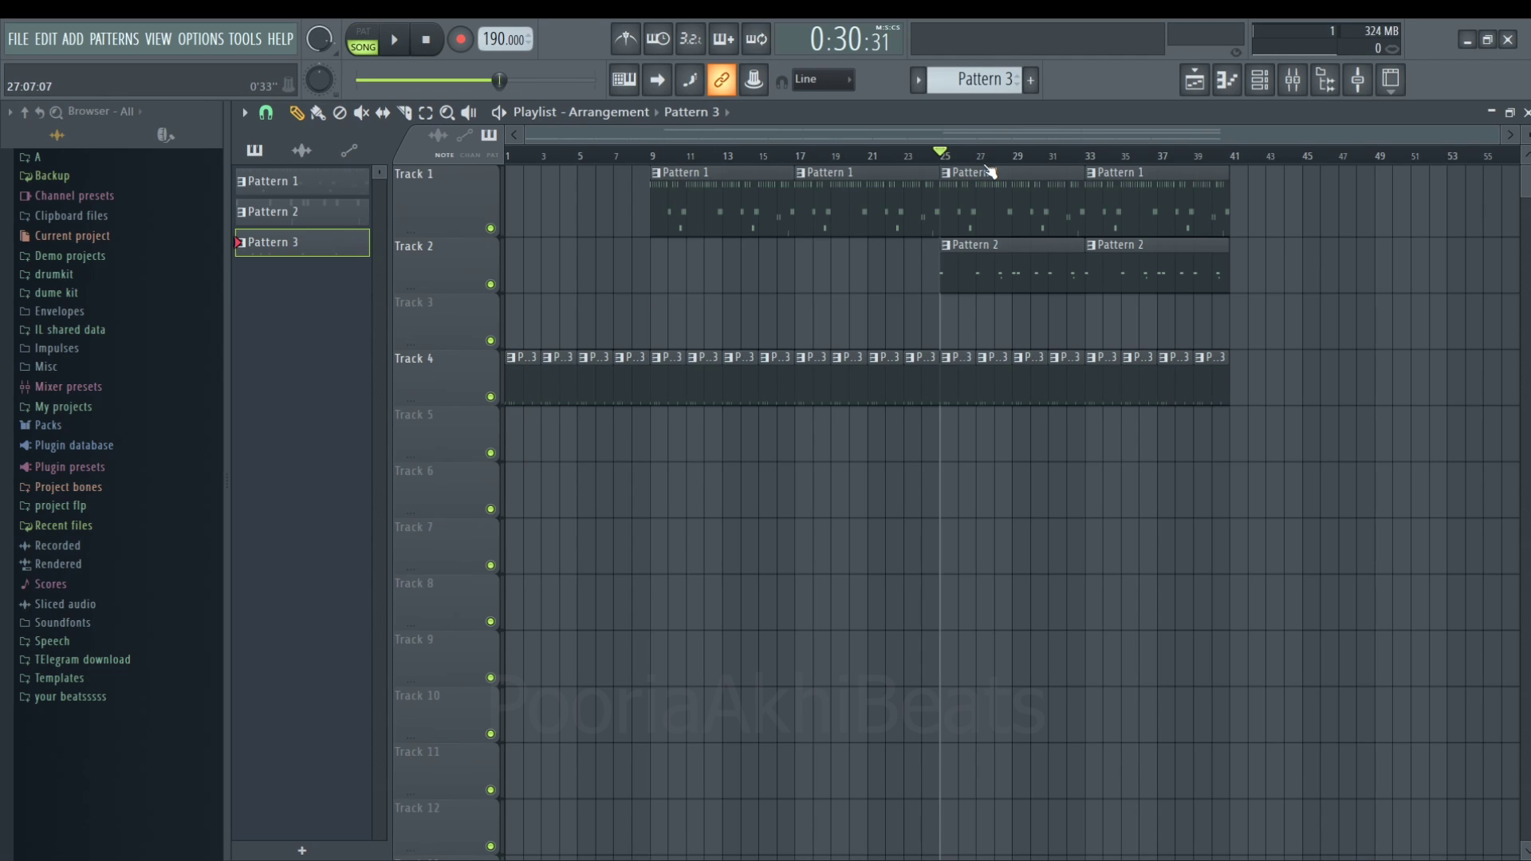
pyautogui.press('space')
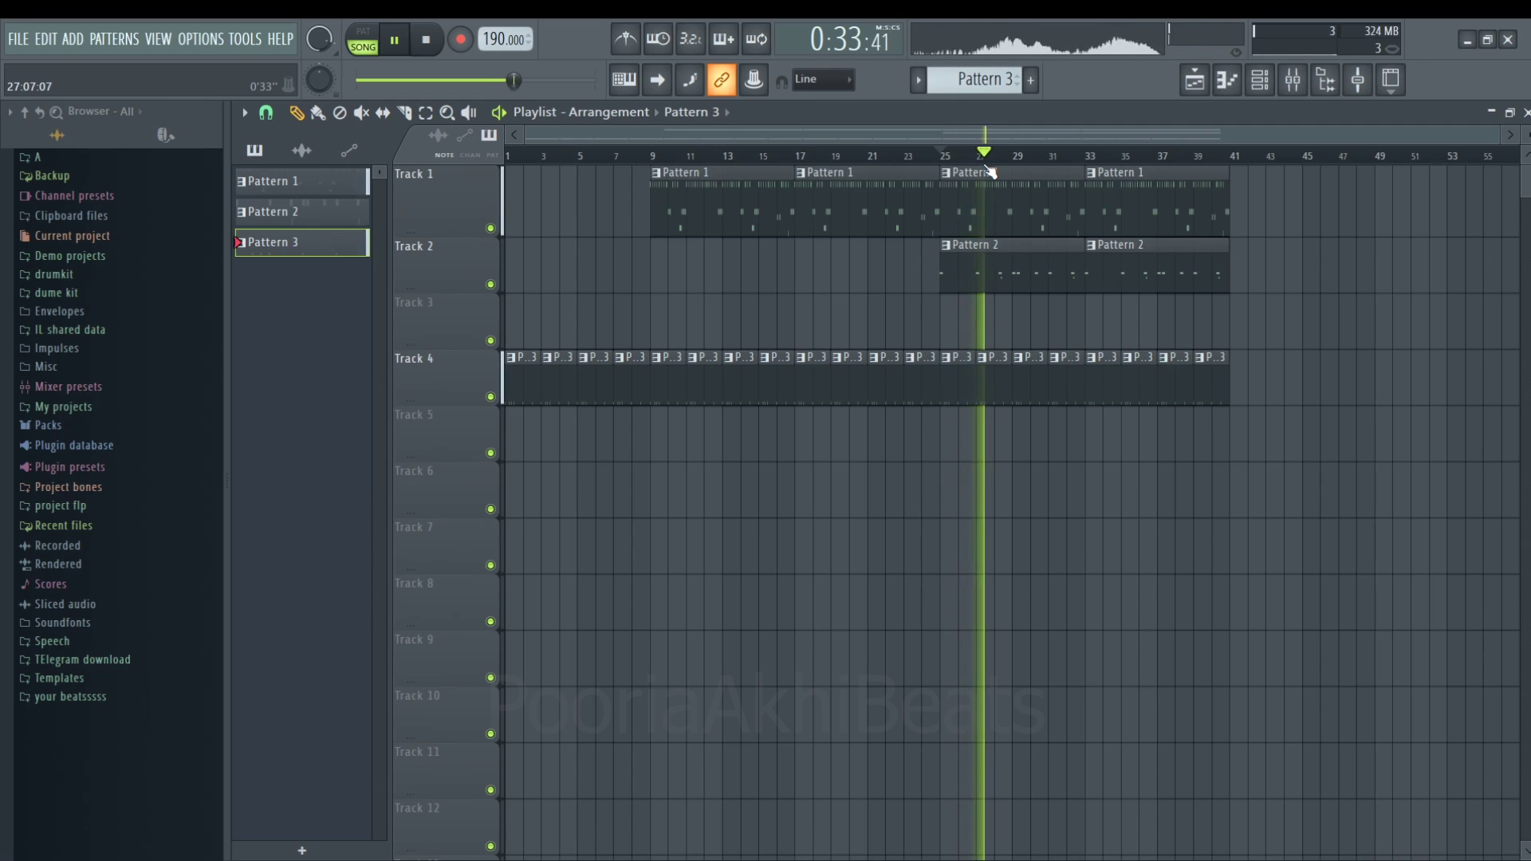
pyautogui.press('space')
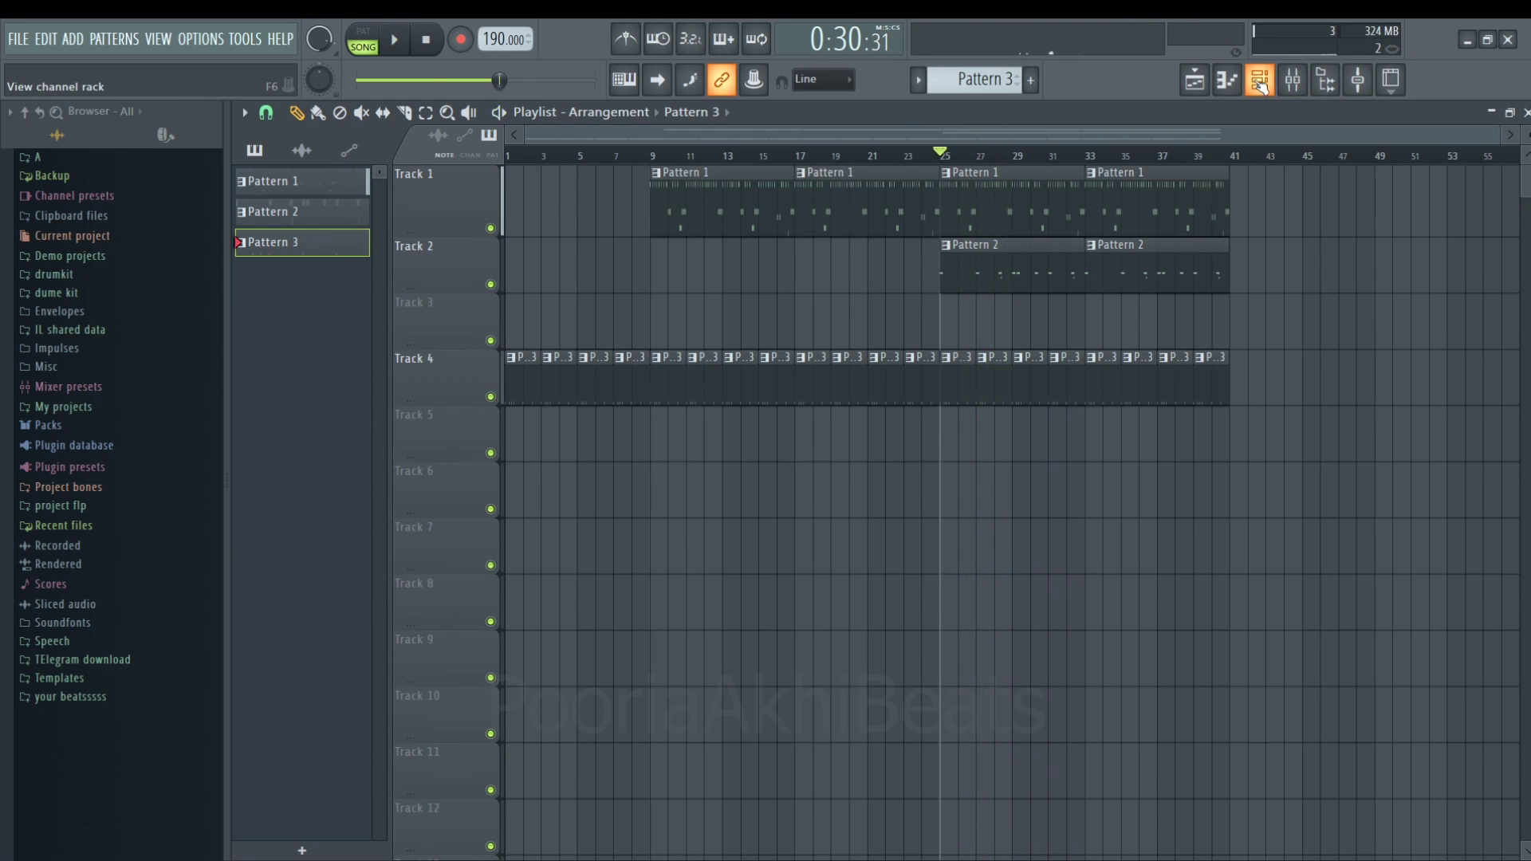
# - Create empty Pattern 4, add a 3x Osc channel to it and open that channel's piano roll
pyautogui.press('F6')
pyautogui.press('F4')
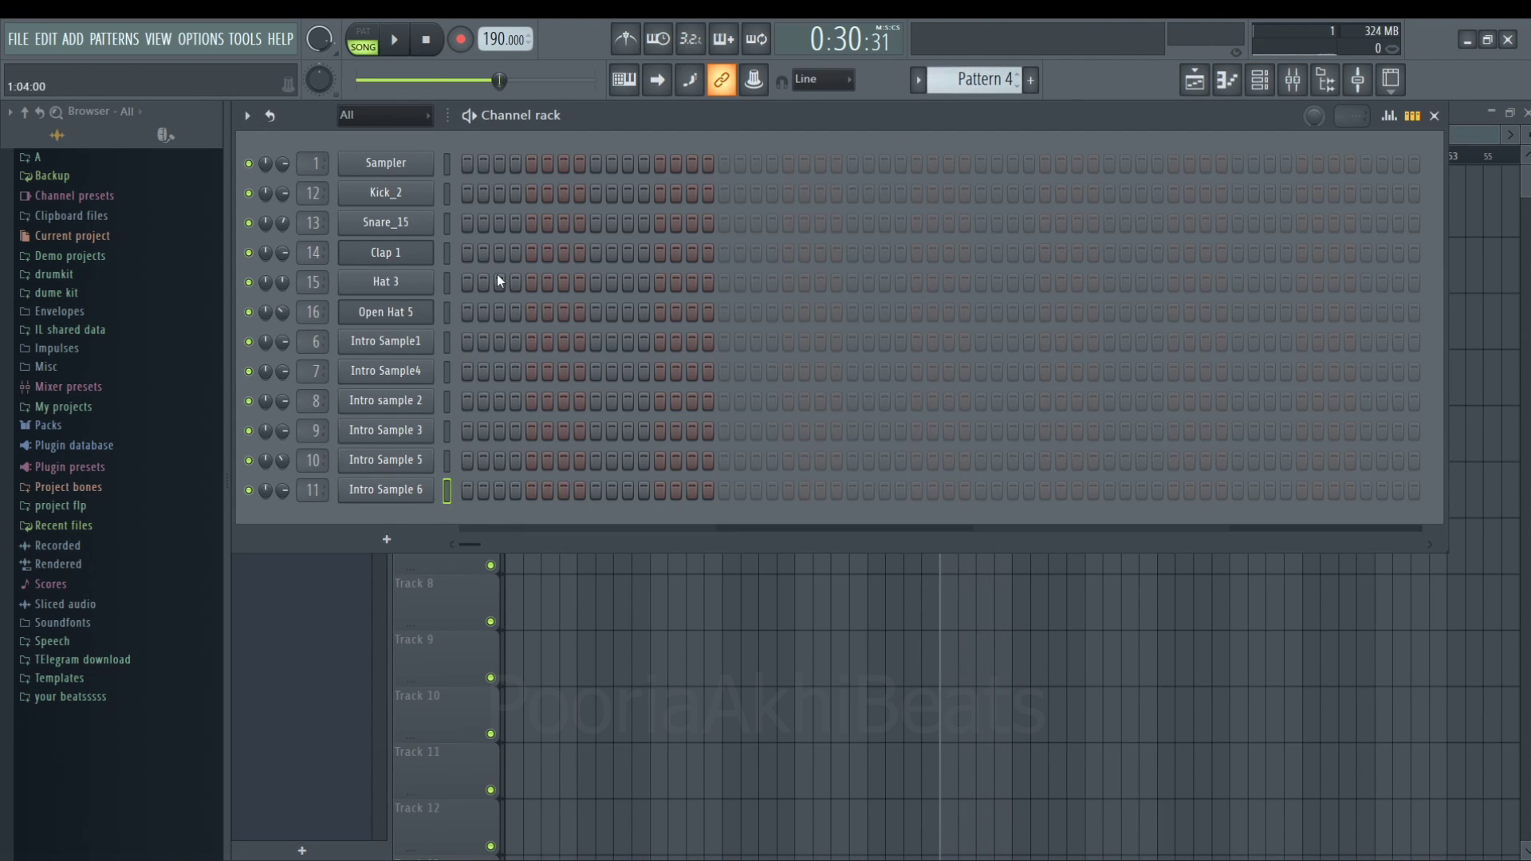
pyautogui.click(387, 540)
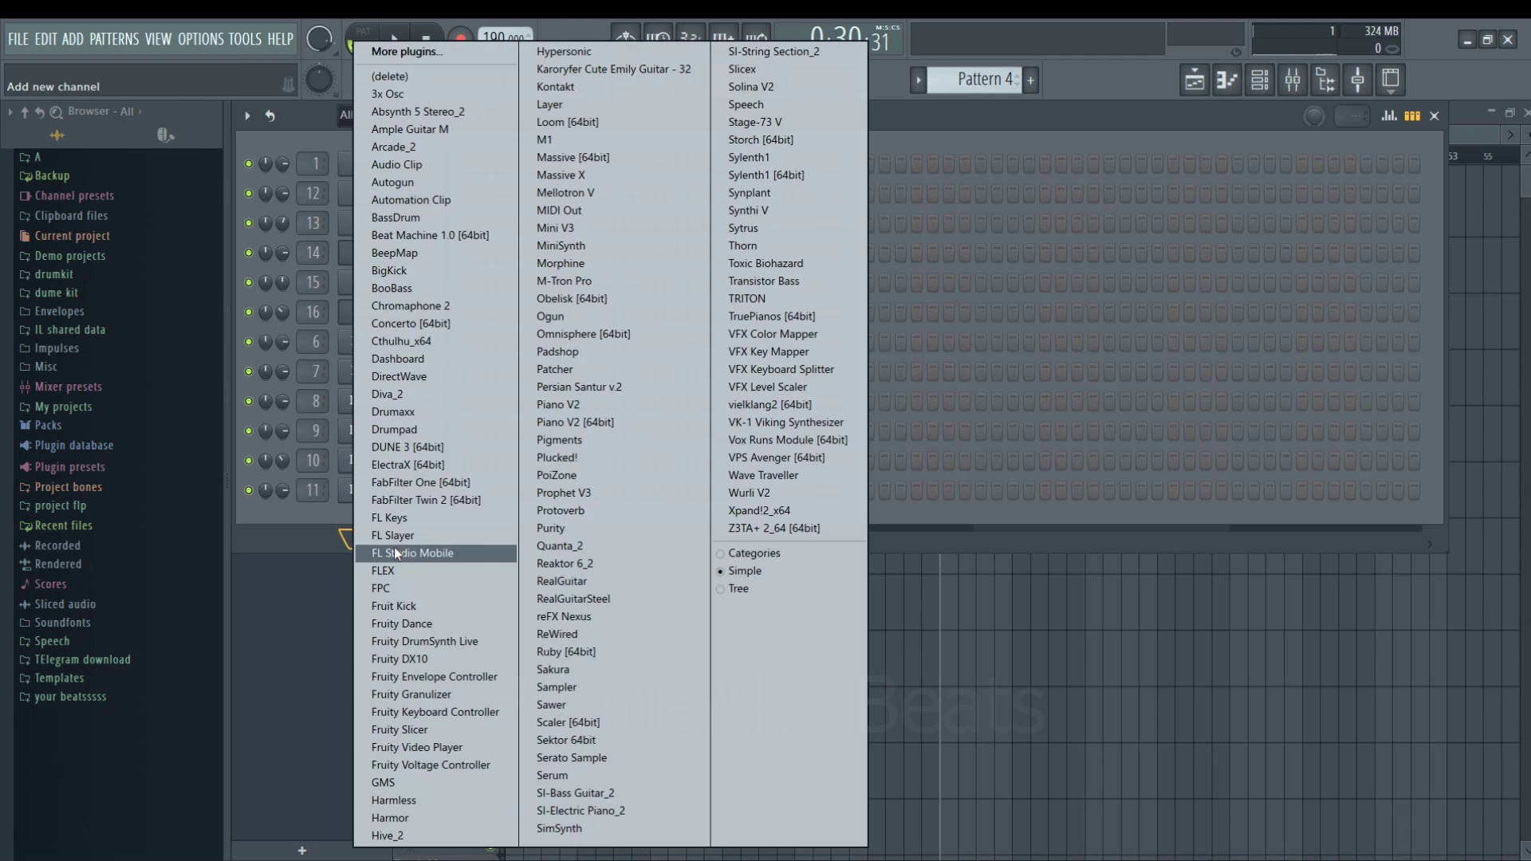
pyautogui.click(427, 99)
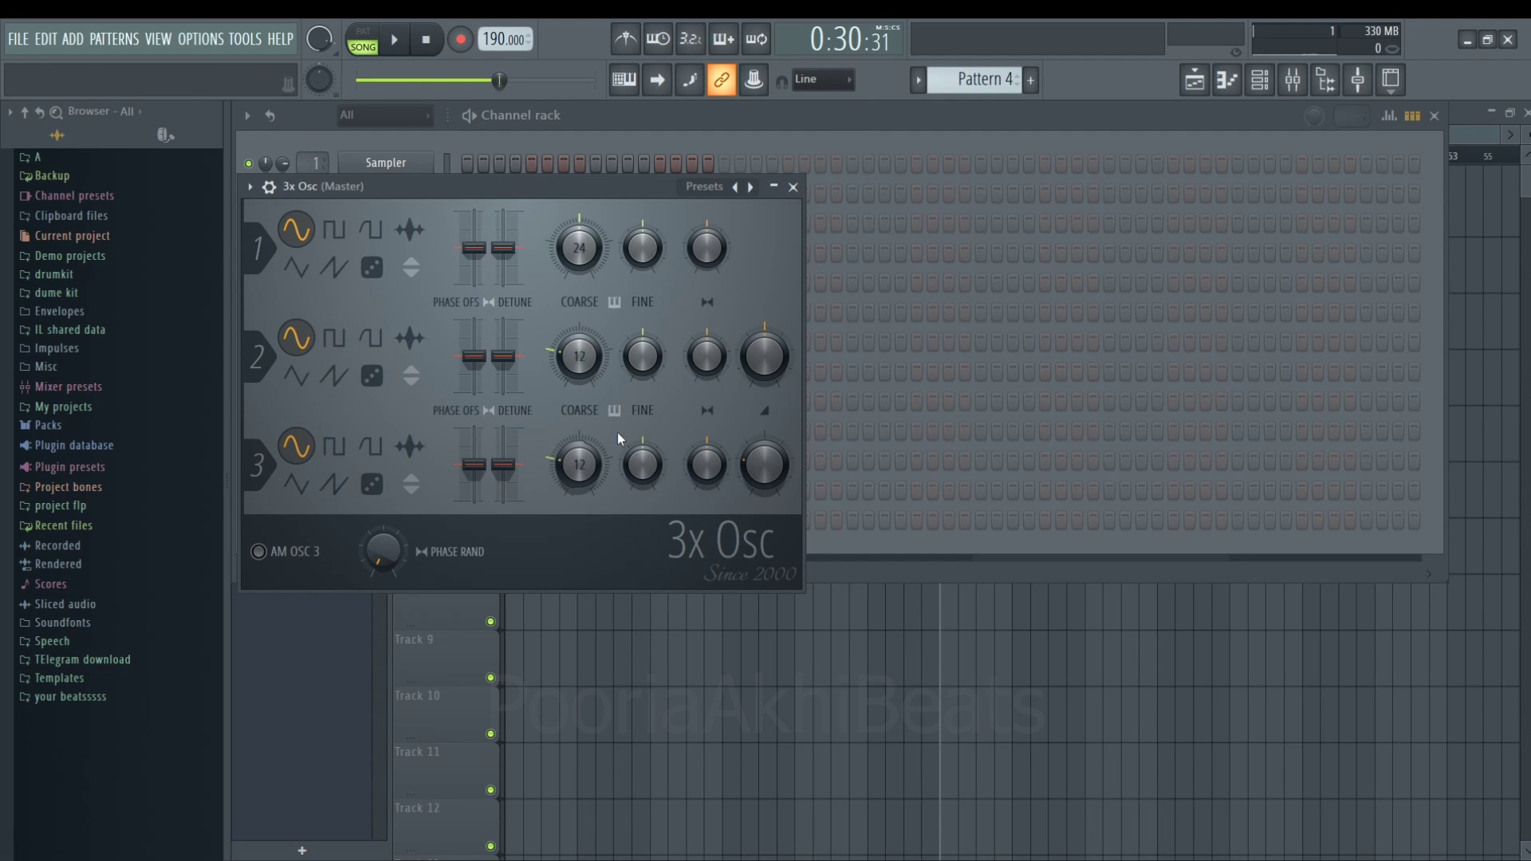
pyautogui.click(793, 186)
pyautogui.rightClick(415, 522)
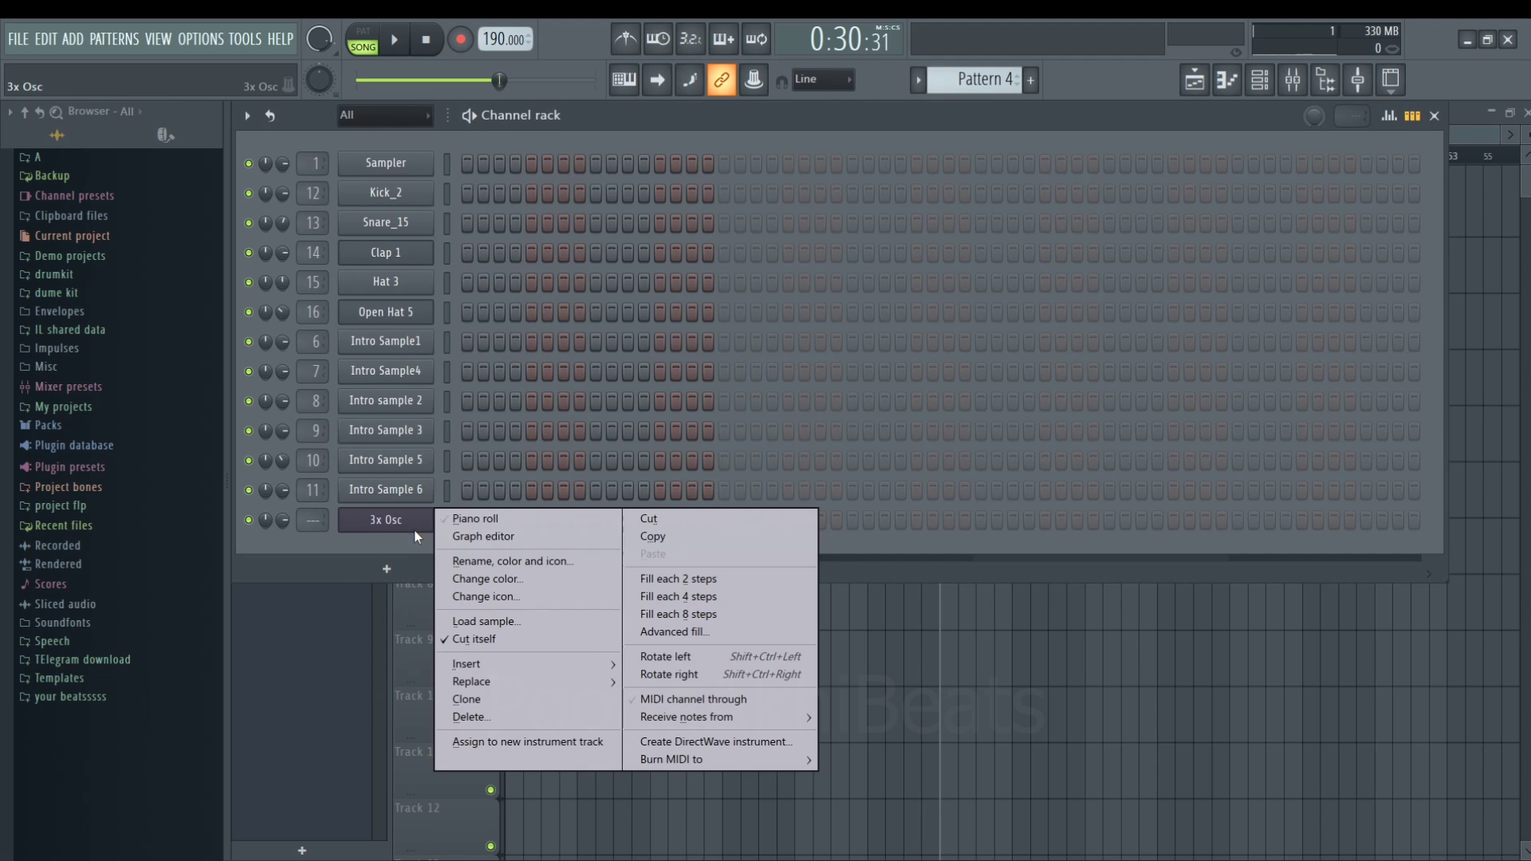
pyautogui.click(550, 519)
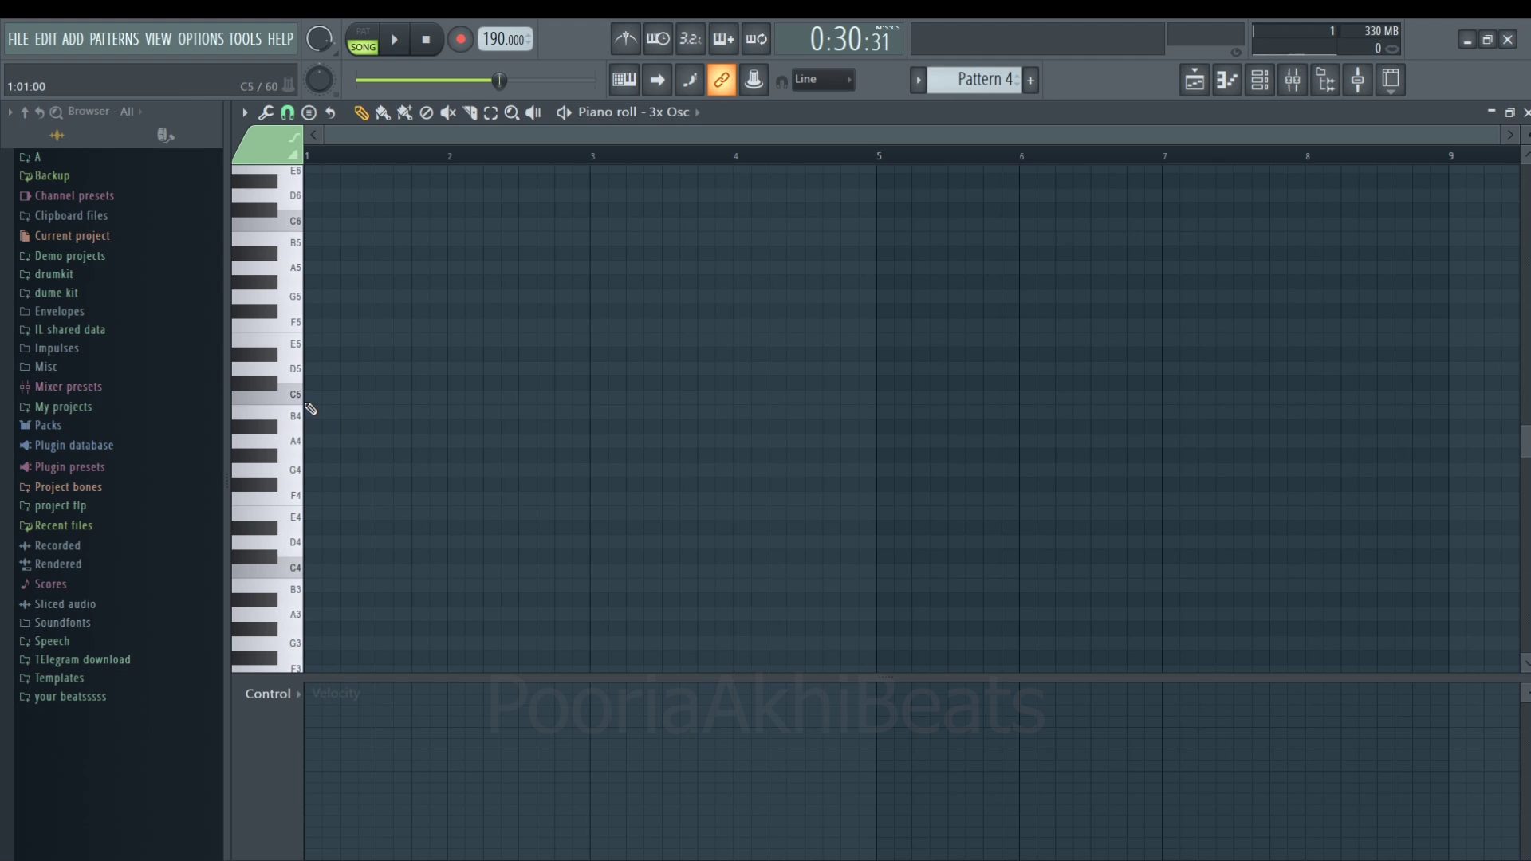
# - Stamp Minor Natural (Aeolian) scales from C#4 and C#5 at bar 1 of the Sampler's piano roll, and return to 3x Osc
pyautogui.click(674, 112)
pyautogui.click(702, 149)
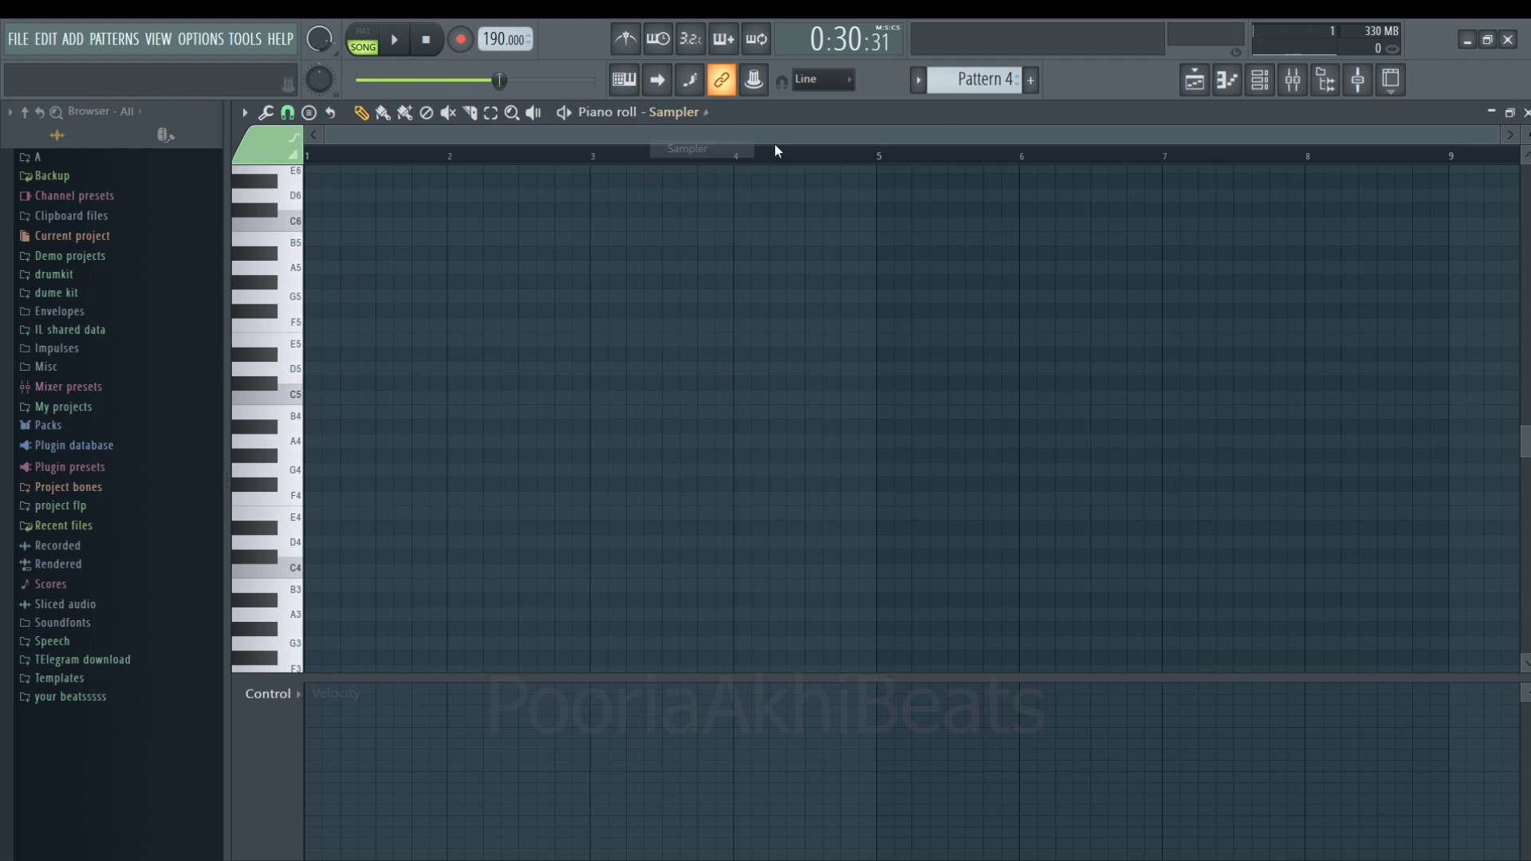
pyautogui.moveTo(1496, 140); pyautogui.dragTo(1442, 140)
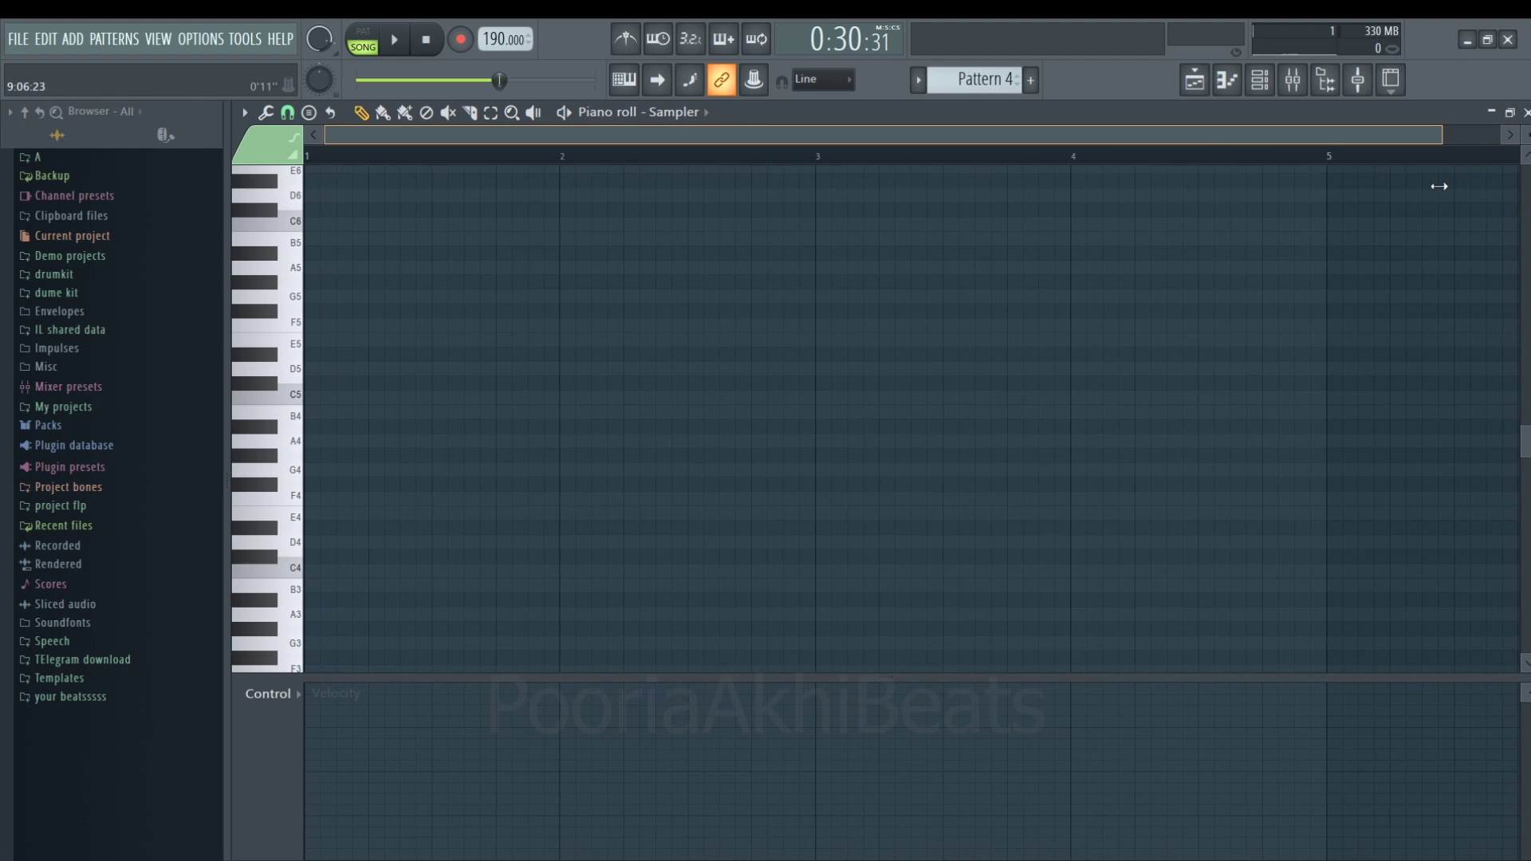
pyautogui.click(309, 112)
pyautogui.click(373, 485)
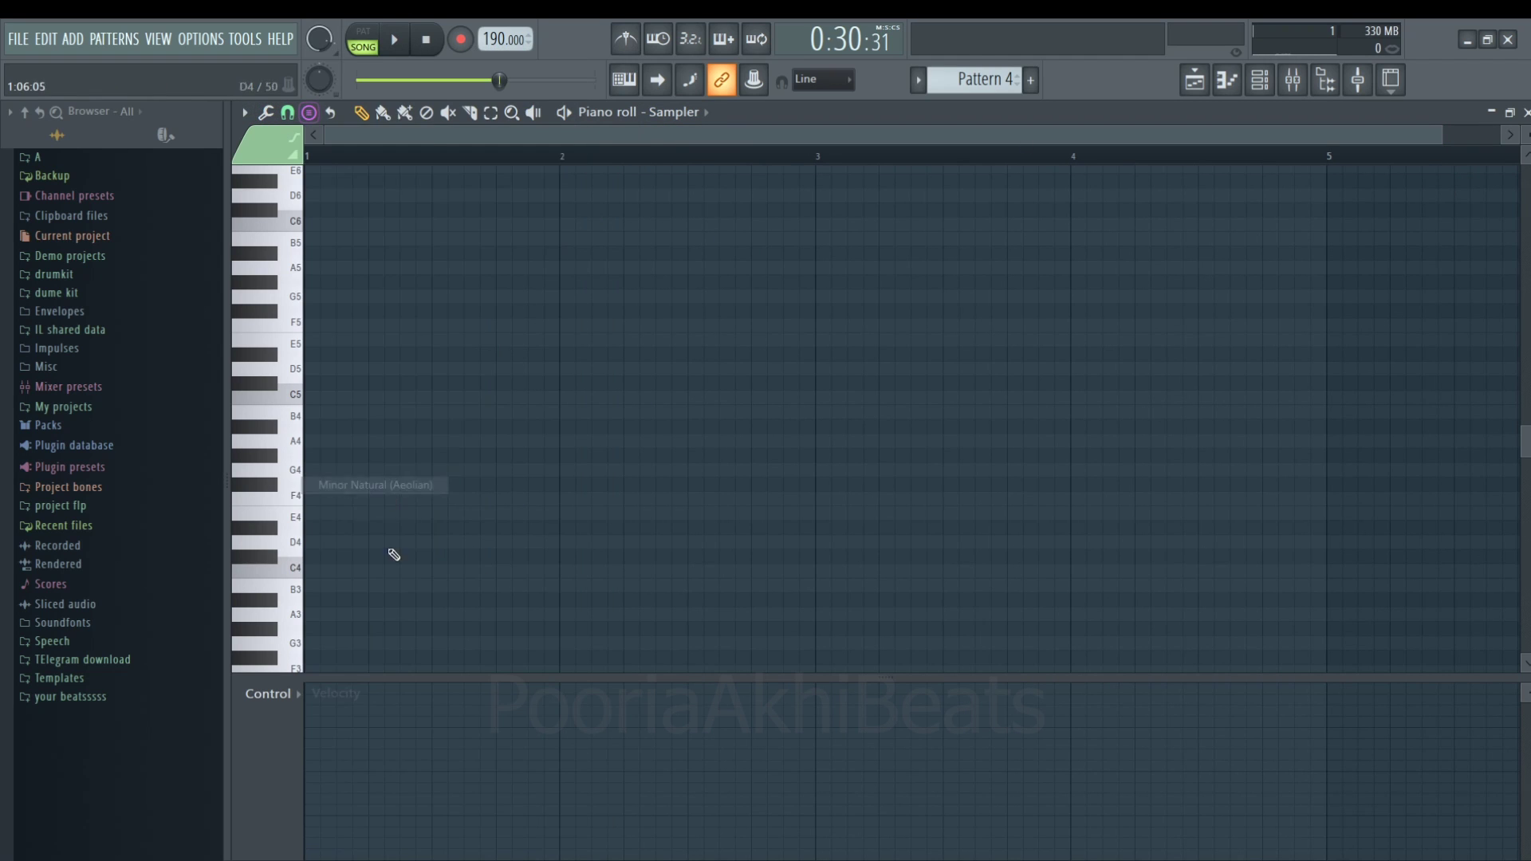
pyautogui.click(313, 556)
pyautogui.click(314, 383)
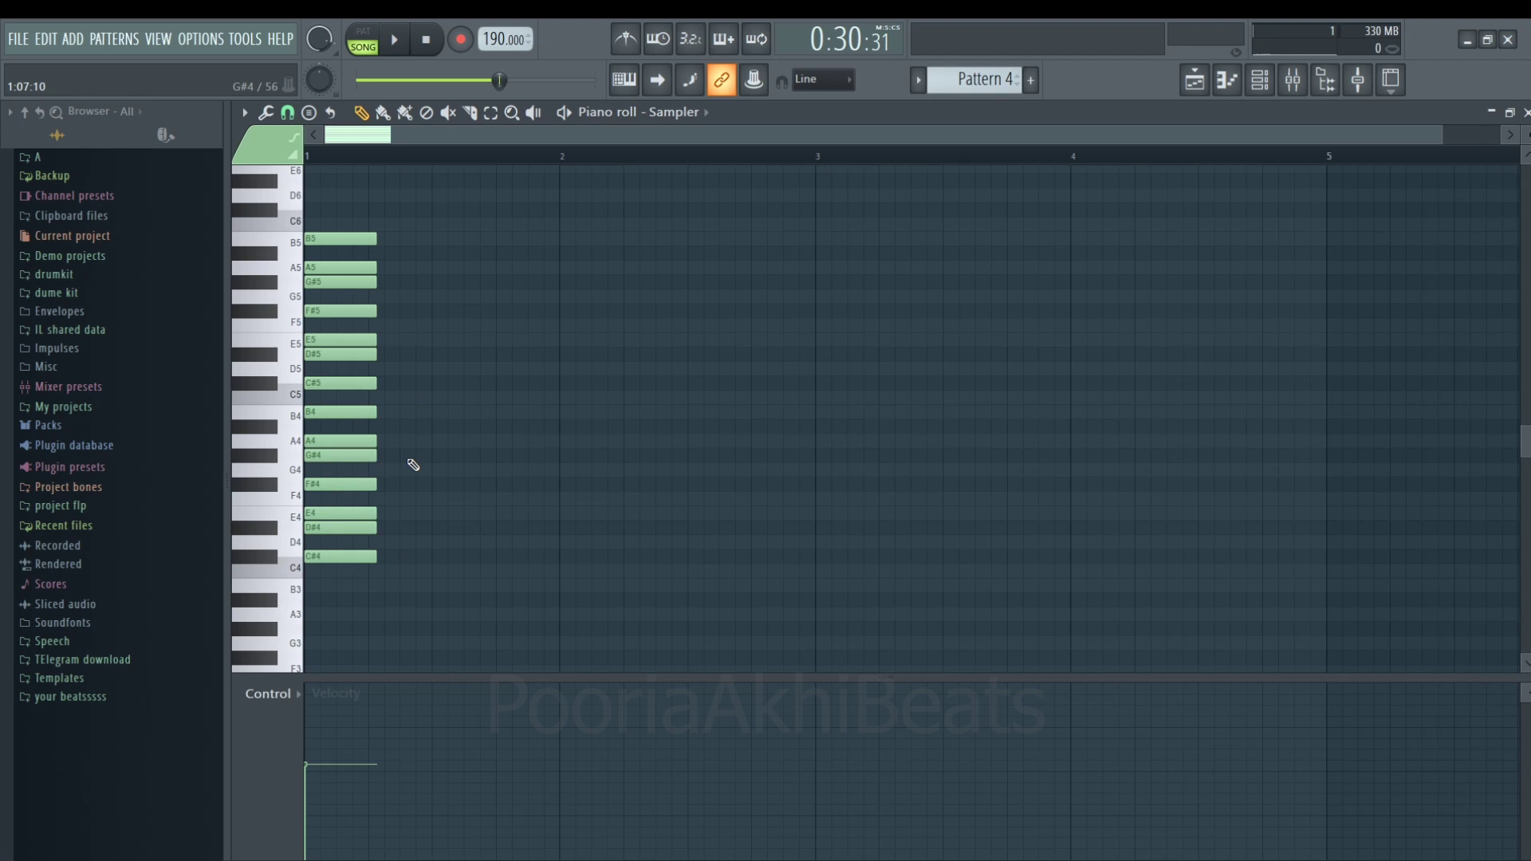
pyautogui.click(674, 112)
pyautogui.click(729, 356)
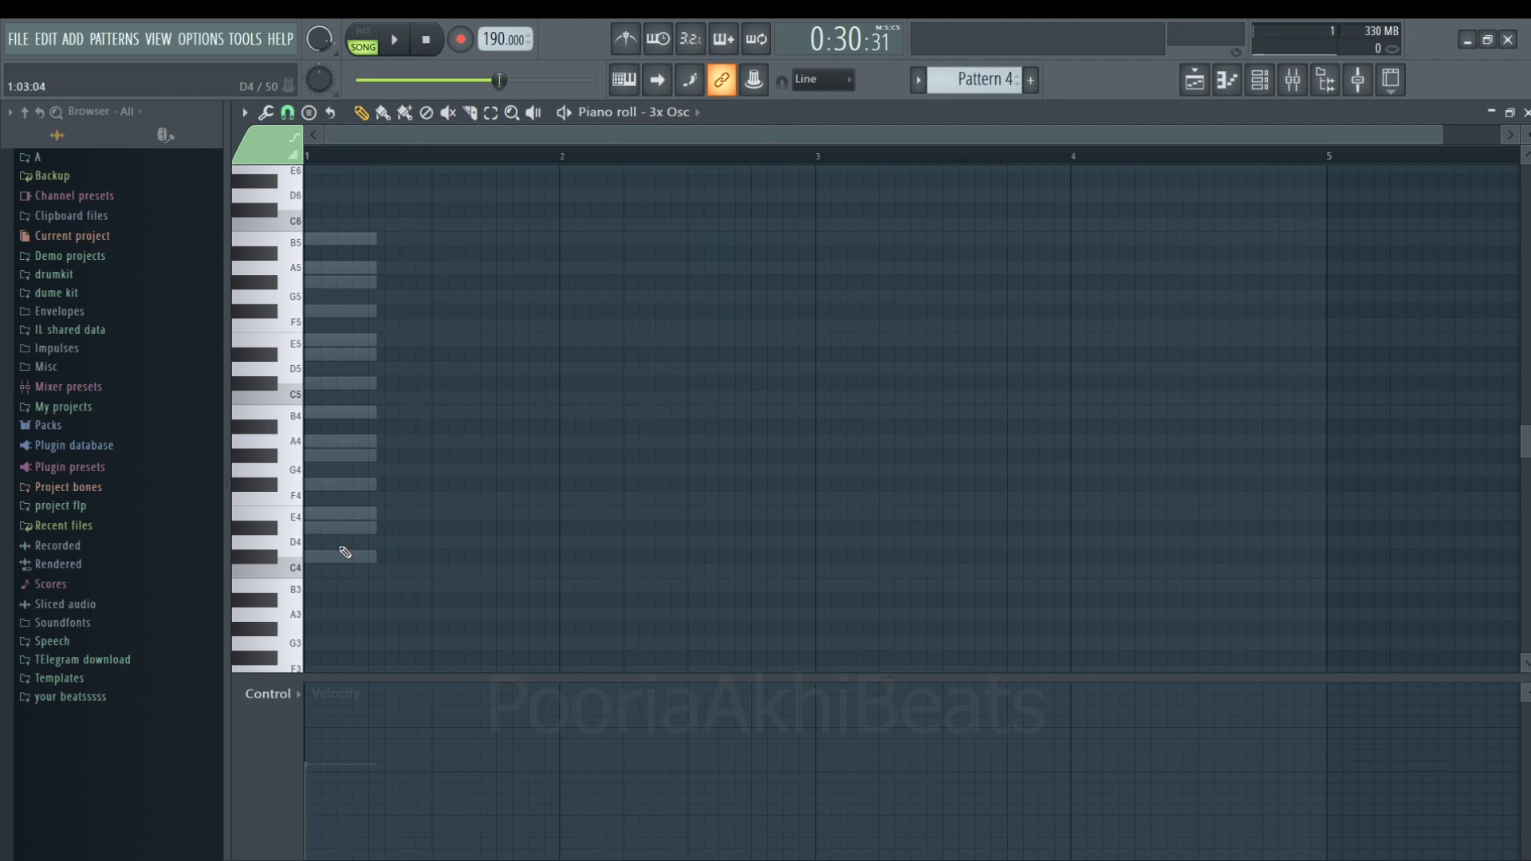
pyautogui.click(341, 556)
pyautogui.rightClick(351, 558)
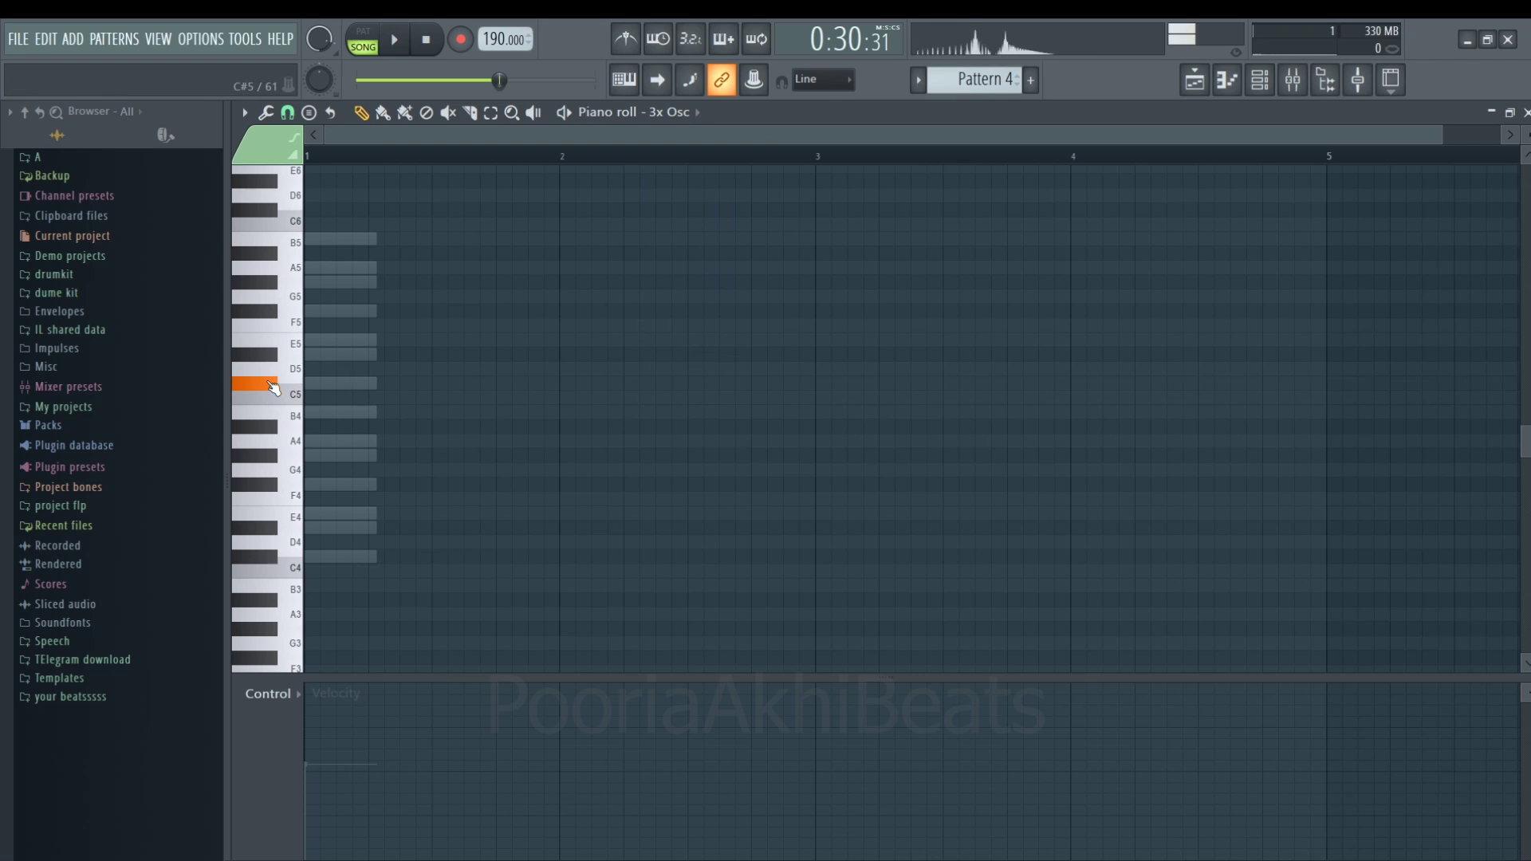
pyautogui.click(351, 382)
pyautogui.scroll(3, 383, 399)
pyautogui.rightClick(351, 471)
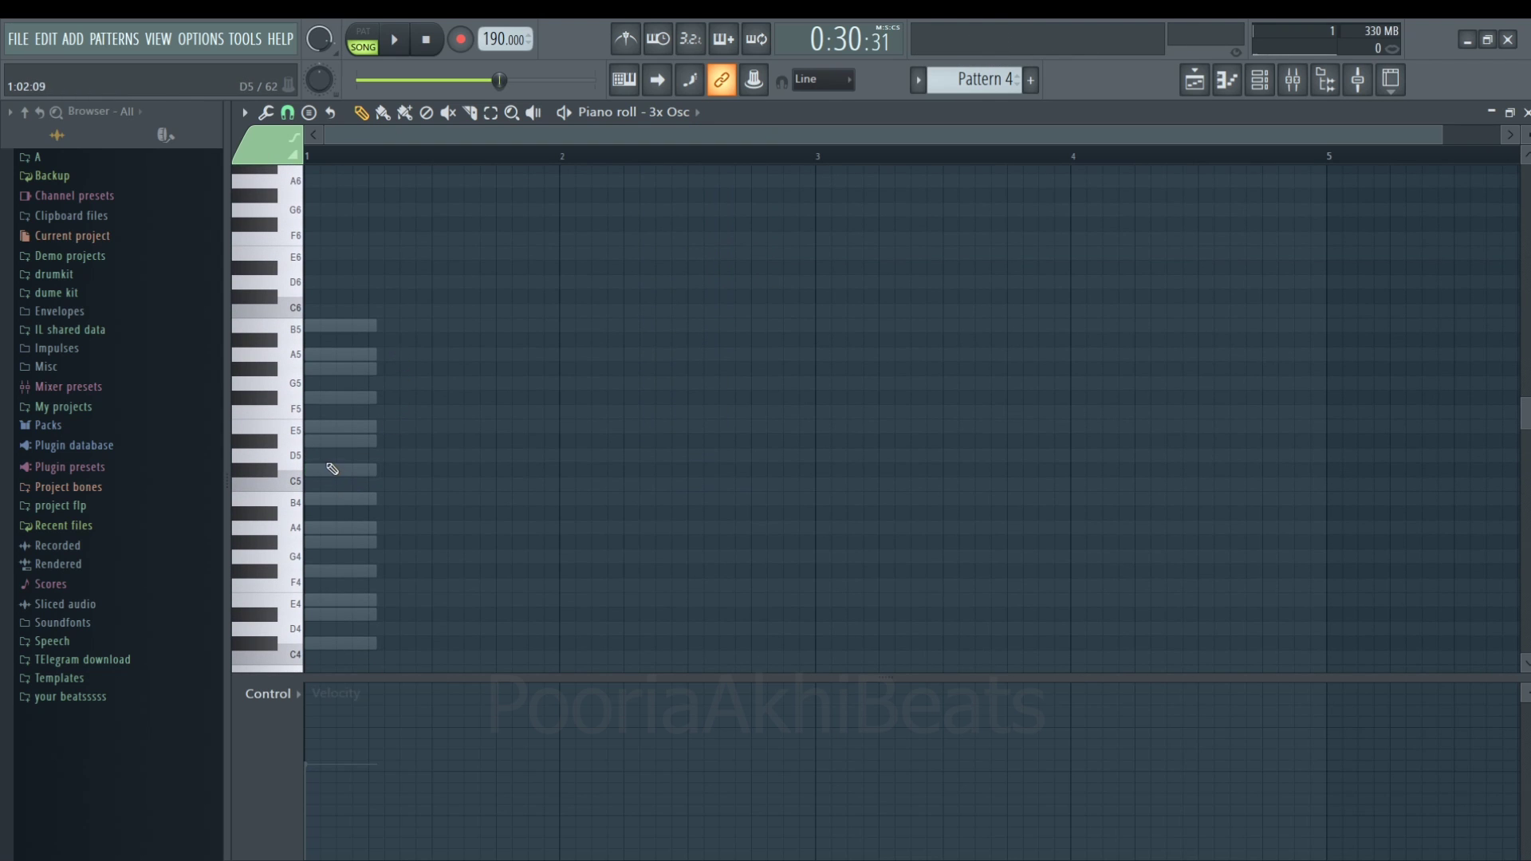
pyautogui.click(325, 454)
pyautogui.rightClick(323, 459)
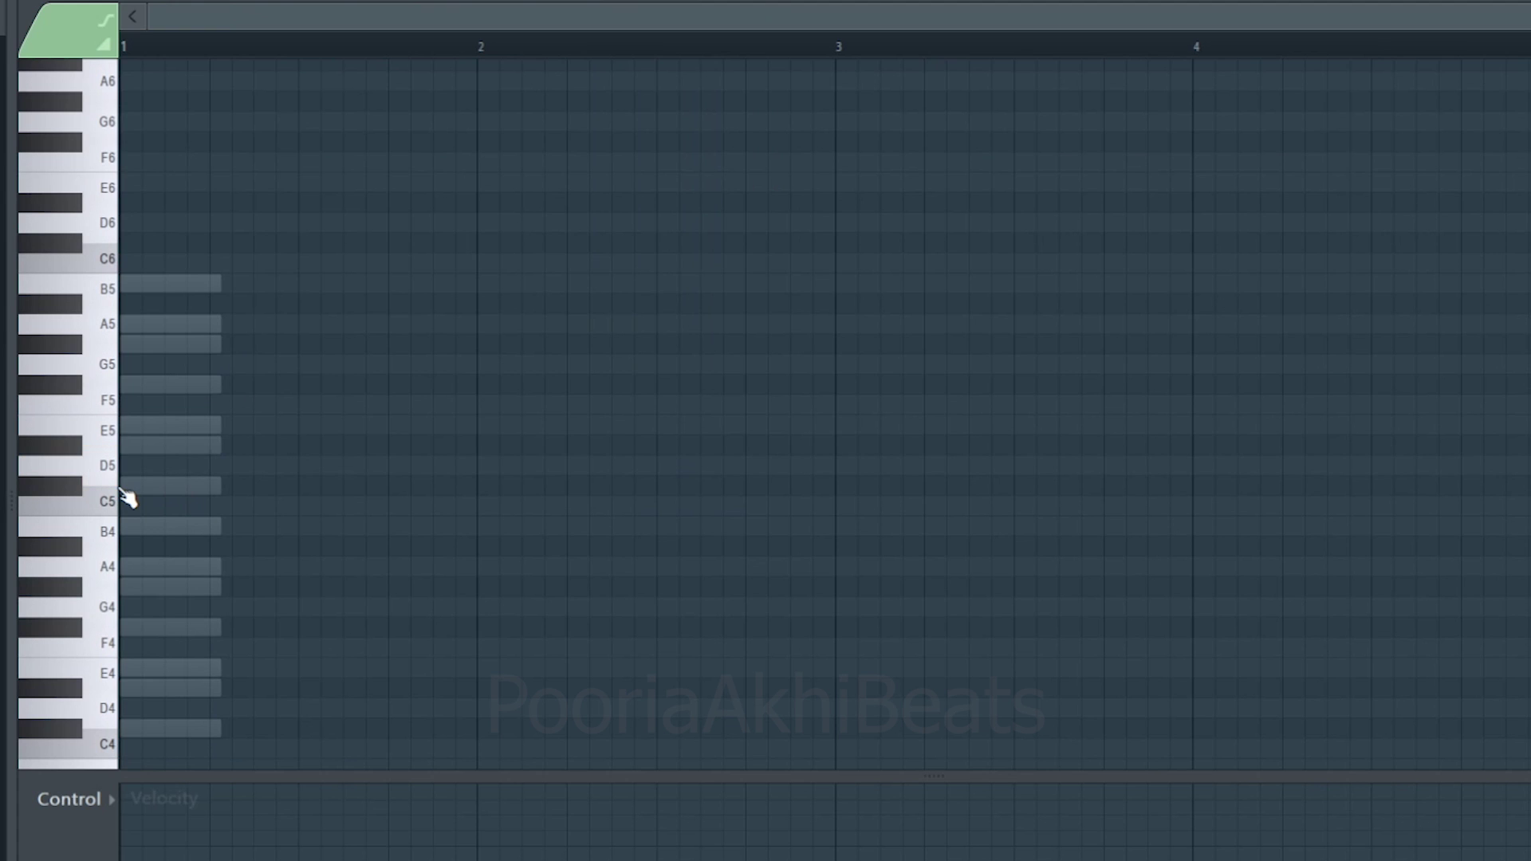
# - Place the 3x Osc melody notes C#5, A5, G#5 and D#5 end to end across bar 1
pyautogui.moveTo(124, 488); pyautogui.dragTo(212, 486)
pyautogui.click(239, 344)
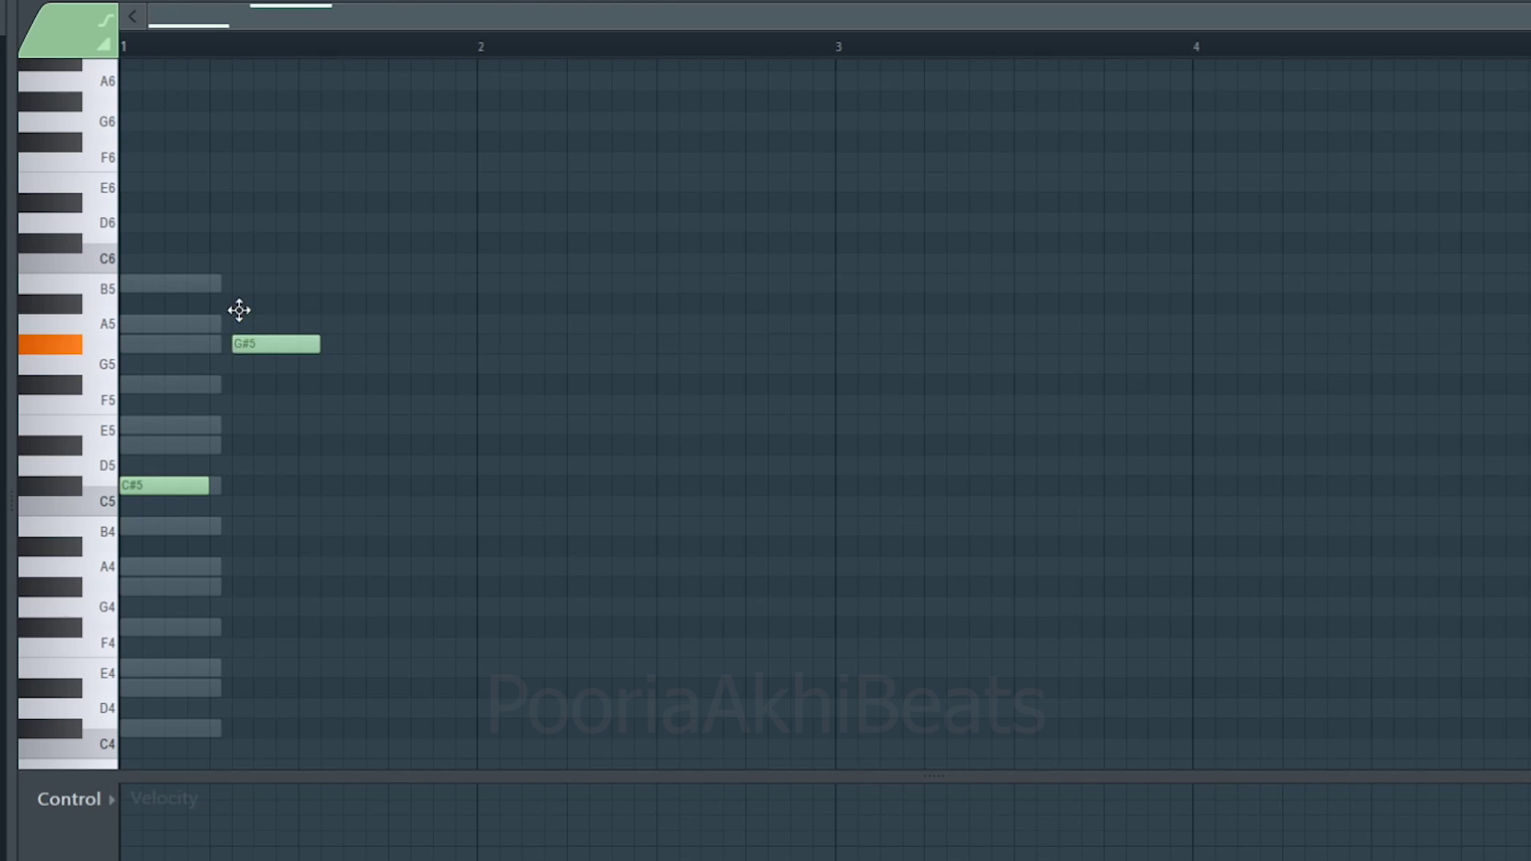
pyautogui.moveTo(239, 344); pyautogui.dragTo(339, 344)
pyautogui.click(397, 465)
pyautogui.moveTo(397, 465); pyautogui.dragTo(397, 444)
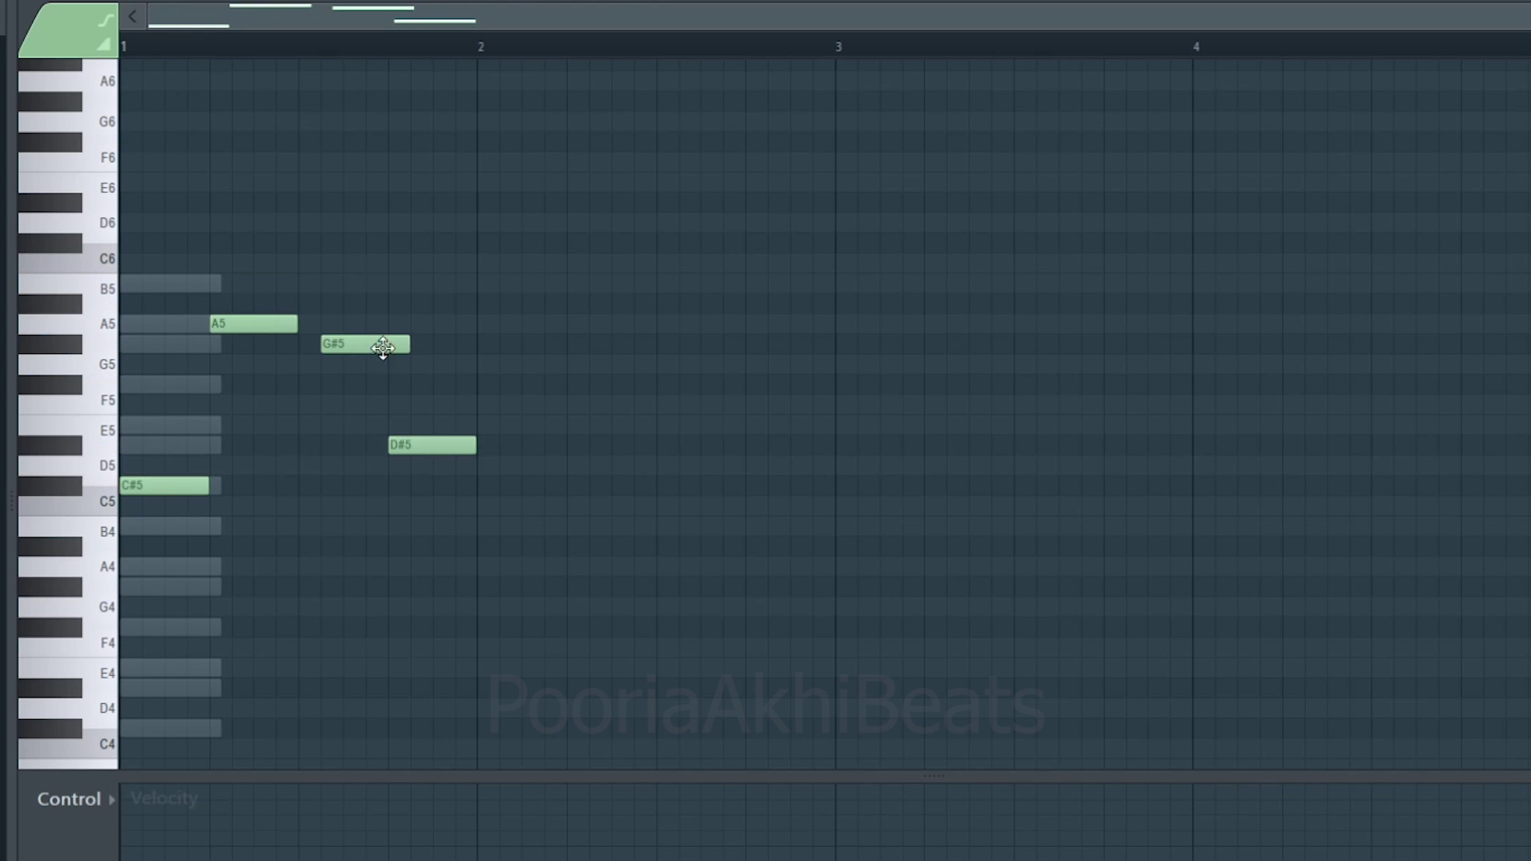
pyautogui.moveTo(383, 352); pyautogui.dragTo(359, 345)
# - Continue the melody in bar 2 with consecutive E5, C#6 and A5 notes while auditioning the pattern
pyautogui.moveTo(483, 445); pyautogui.dragTo(563, 243)
pyautogui.click(669, 412)
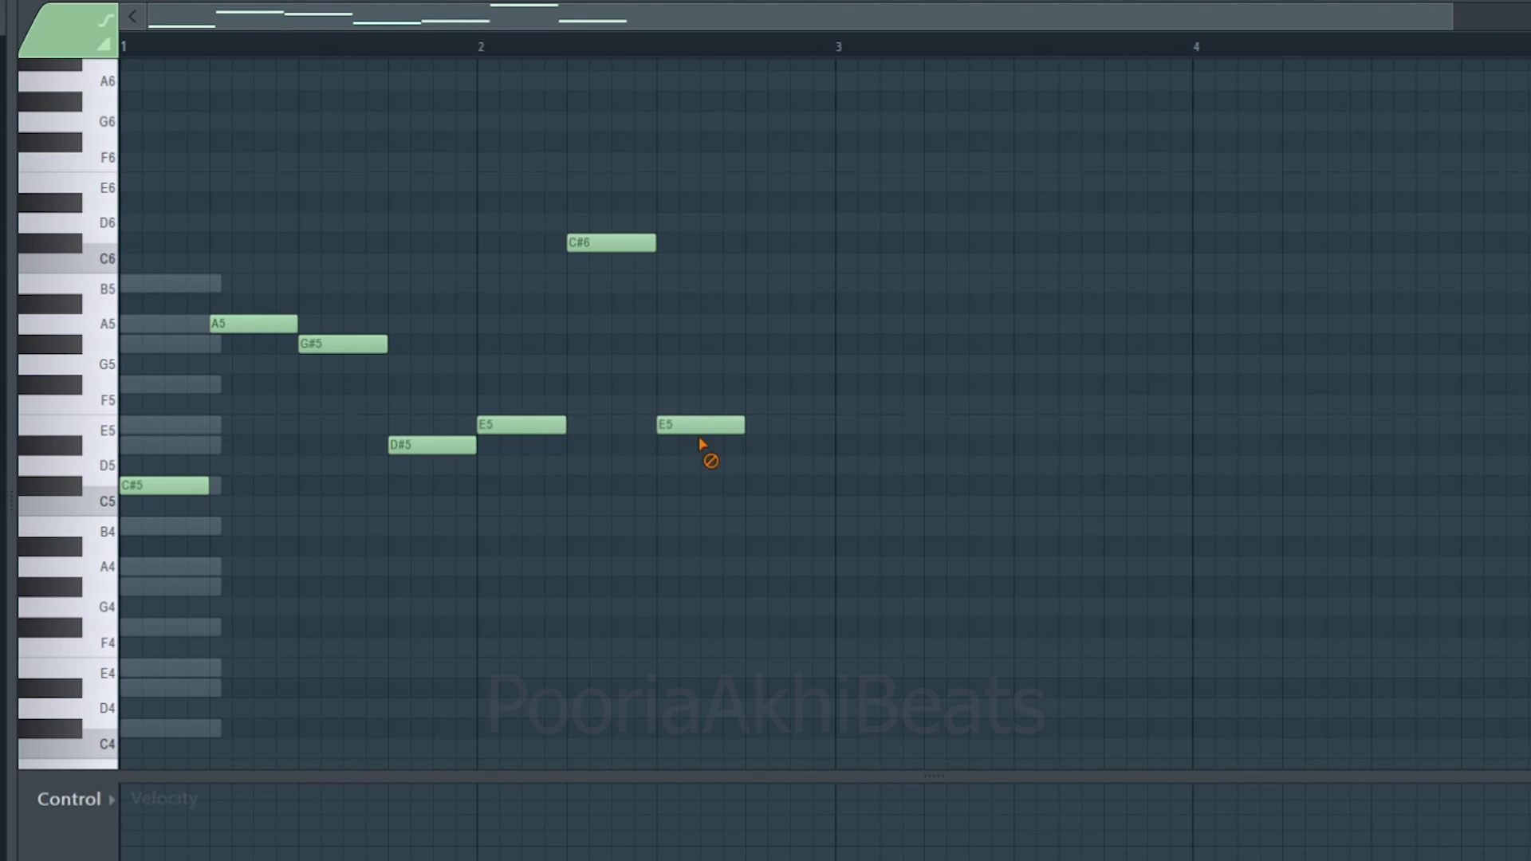
pyautogui.rightClick(694, 425)
pyautogui.press('space')
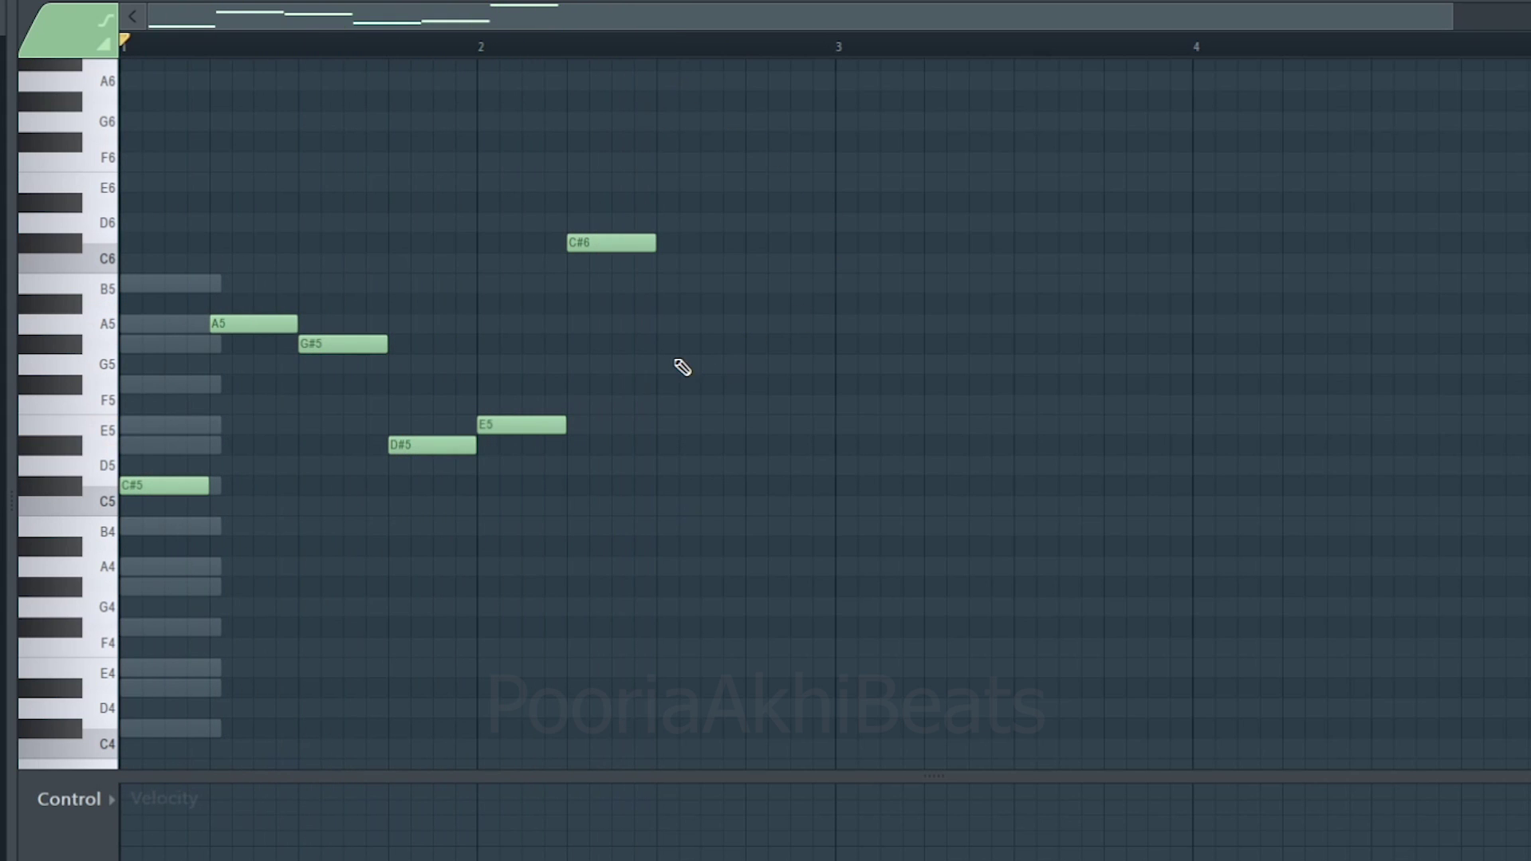
pyautogui.click(674, 323)
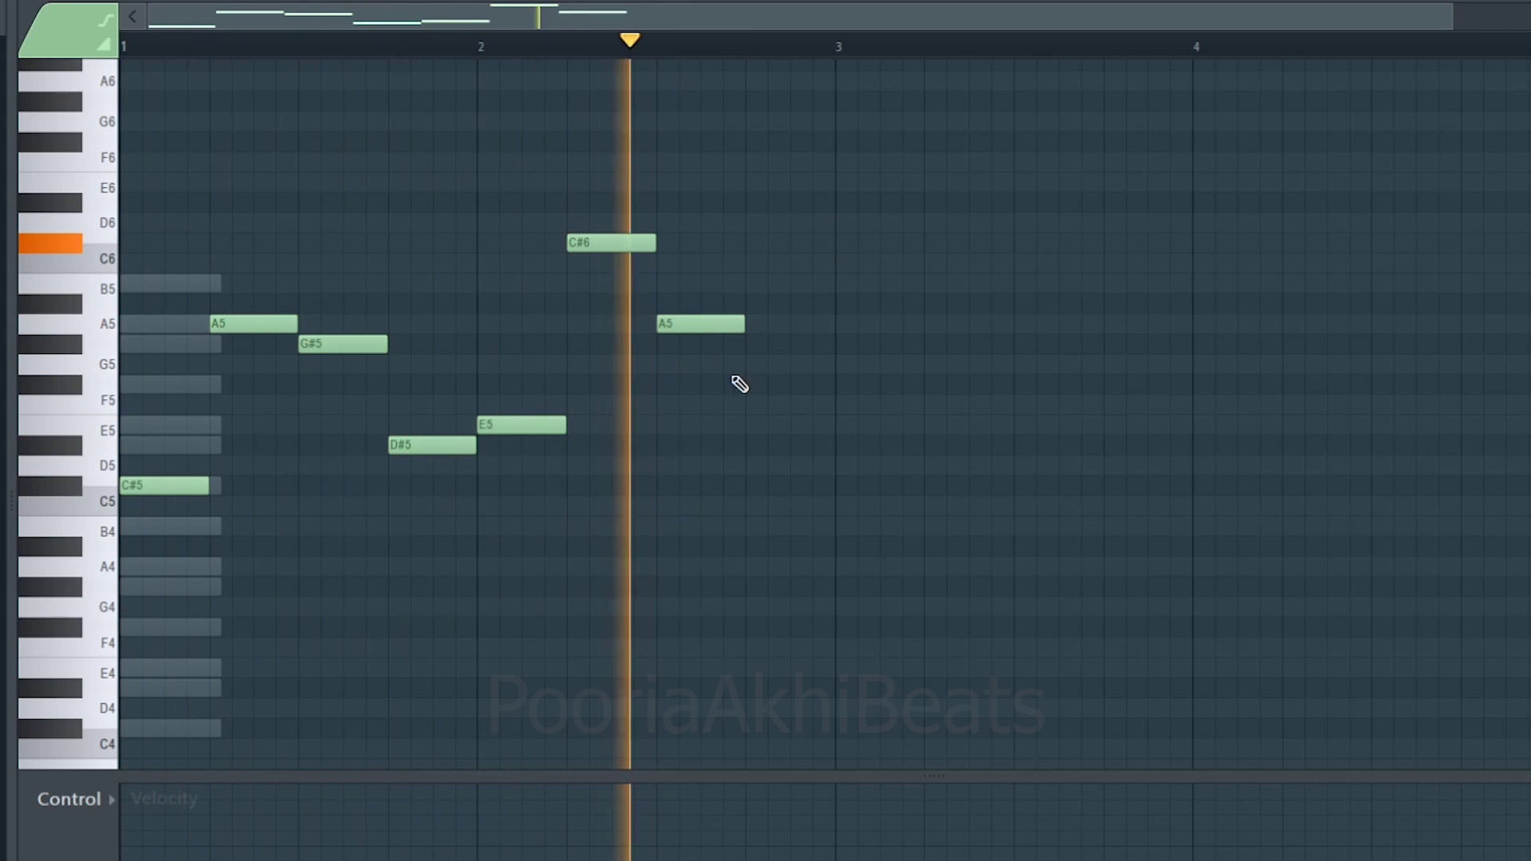
# - Finish bar 2 of the melody with a G#5 note and audition the two-bar phrase
pyautogui.press('space')
pyautogui.click(758, 344)
pyautogui.moveTo(768, 358)
pyautogui.mouseDown()
pyautogui.moveTo(768, 443)
pyautogui.moveTo(773, 344)
pyautogui.mouseUp()
pyautogui.press('space')
pyautogui.press('space')
pyautogui.press('space')
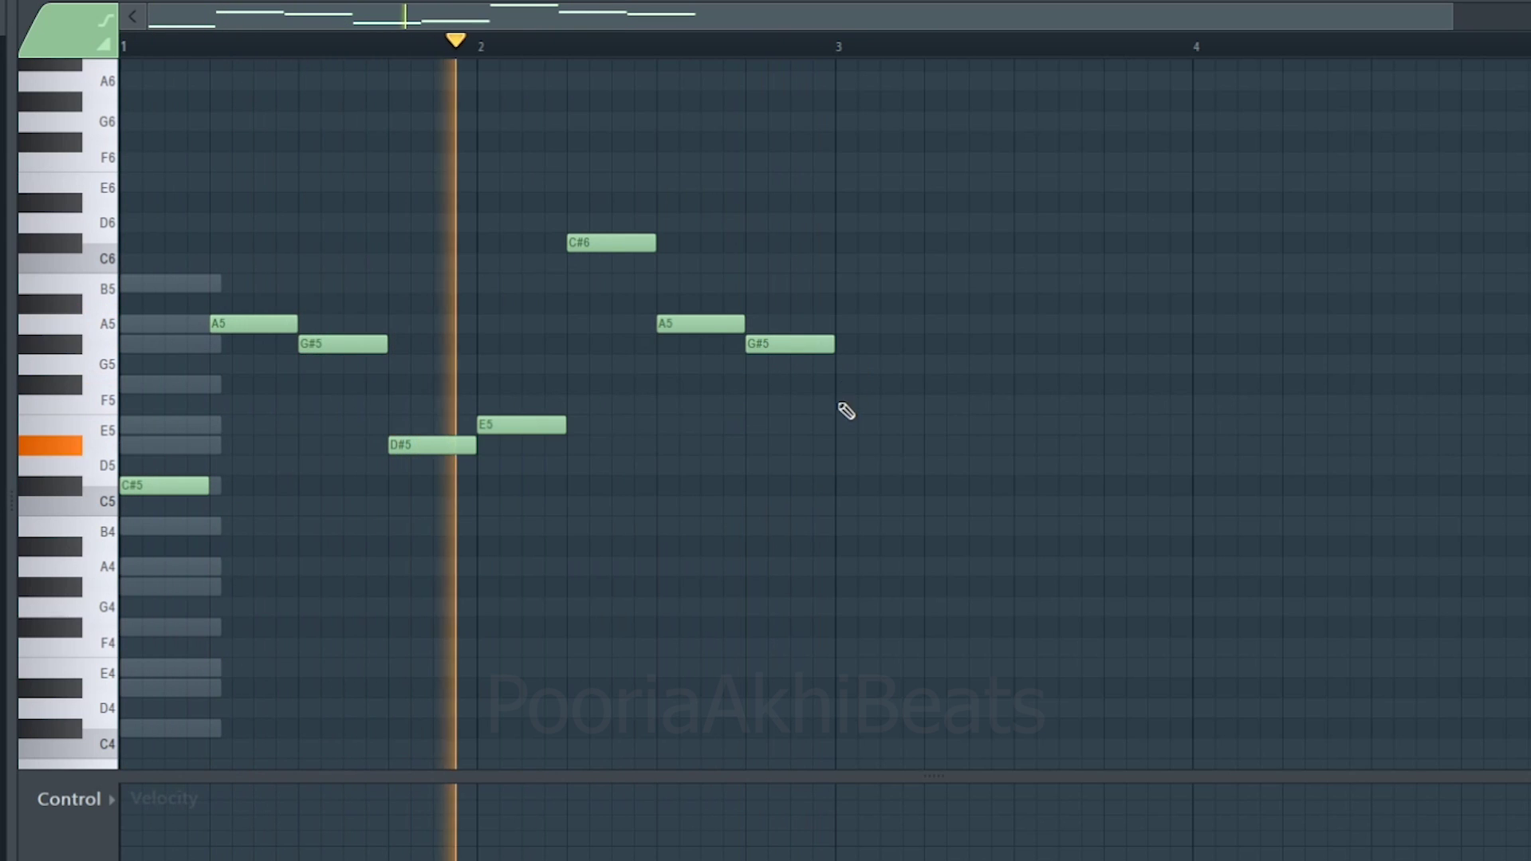
pyautogui.press('space')
# - Duplicate the two-bar melody into bars 3 and 4 and raise the velocity of all its notes evenly
pyautogui.moveTo(119, 69); pyautogui.dragTo(936, 538)
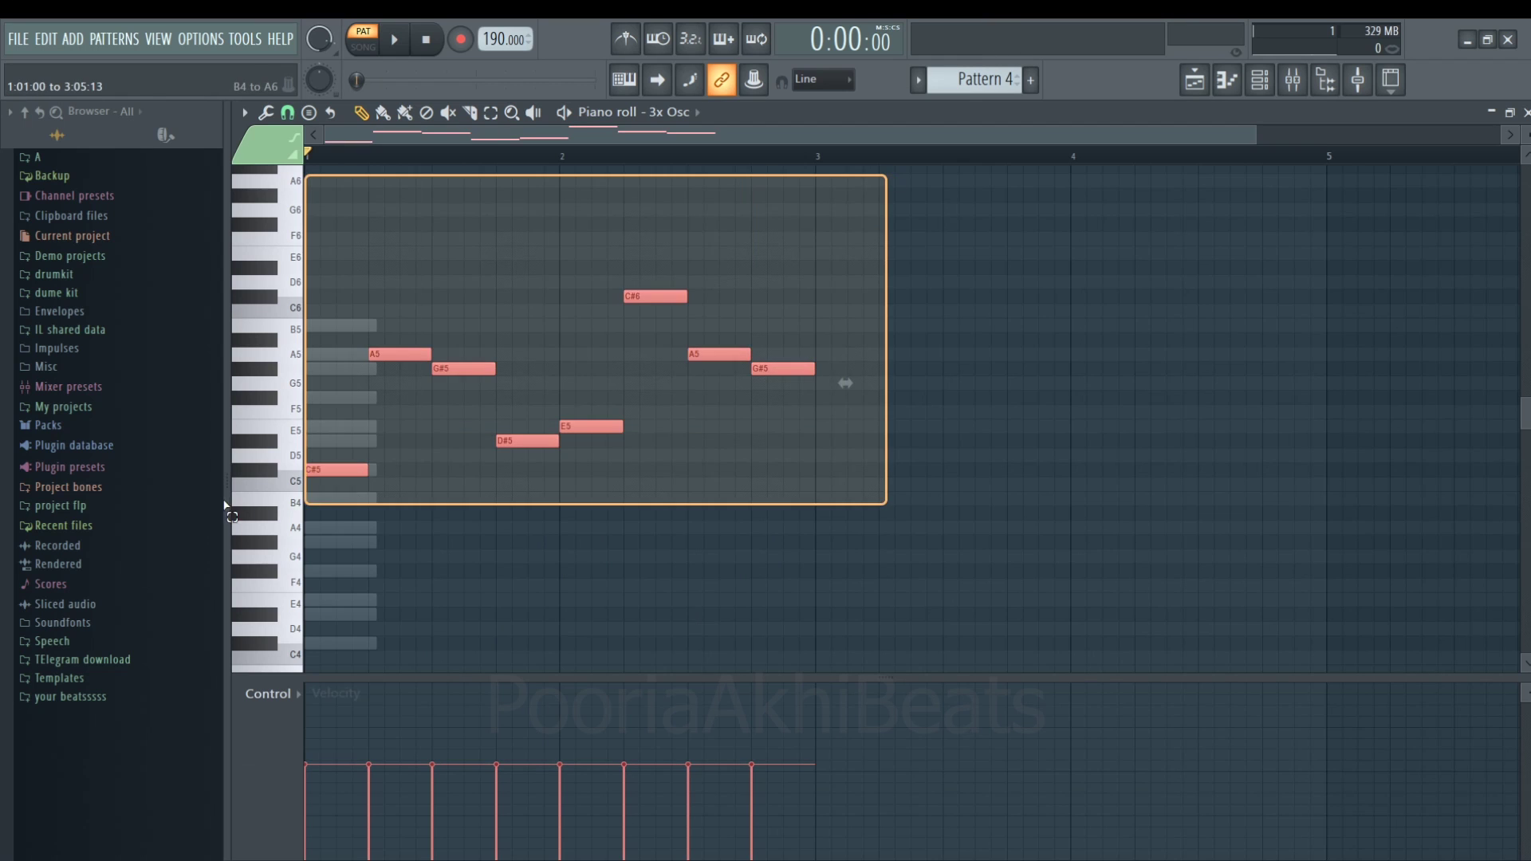
pyautogui.hotkey('ctrl', 'b')
pyautogui.hotkey('ctrl', 'd')
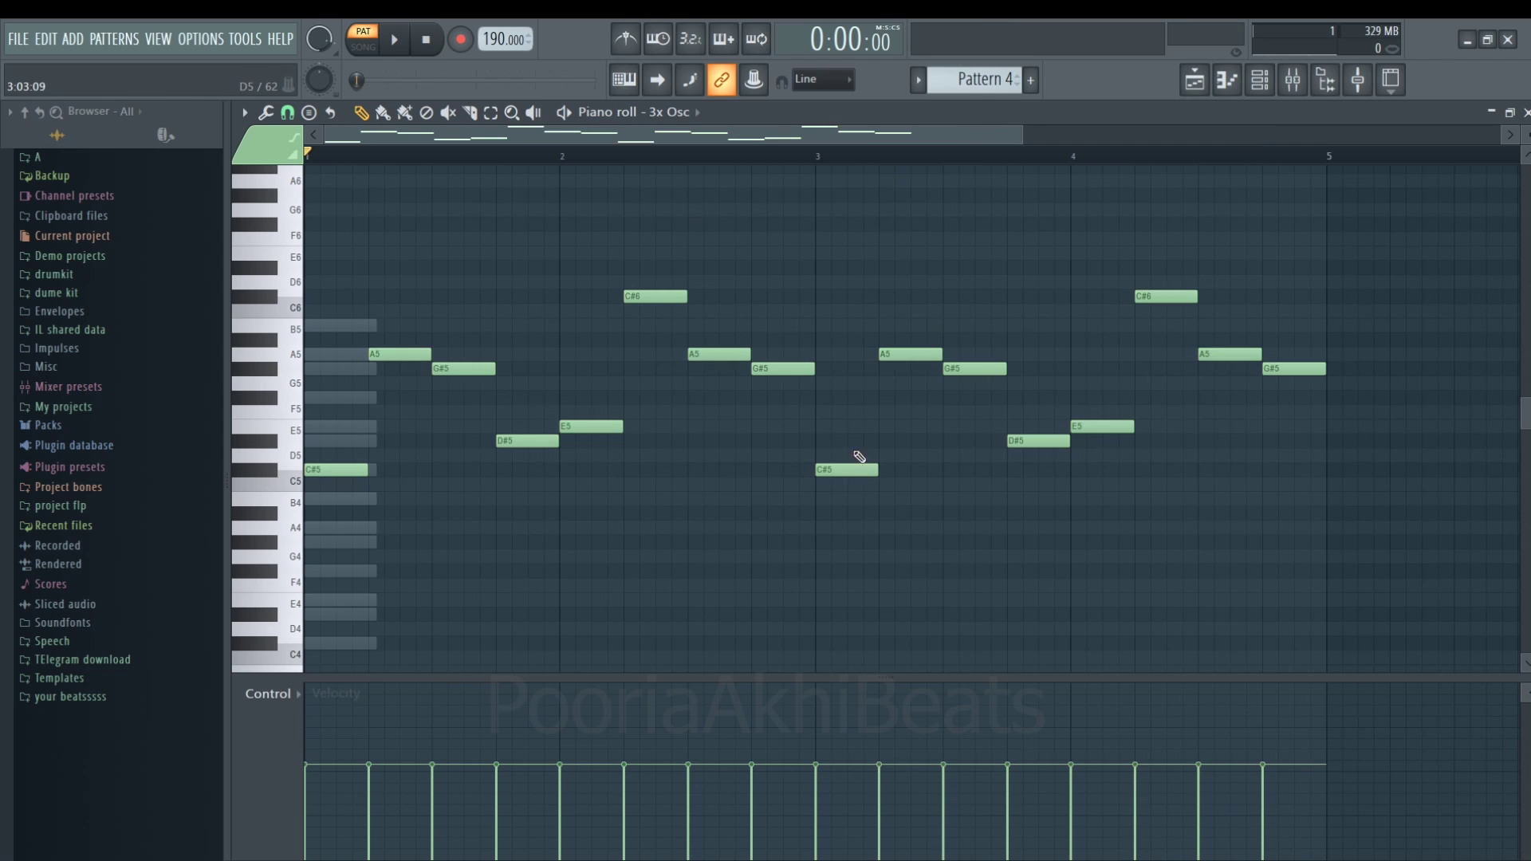
pyautogui.moveTo(1276, 720); pyautogui.dragTo(303, 720)
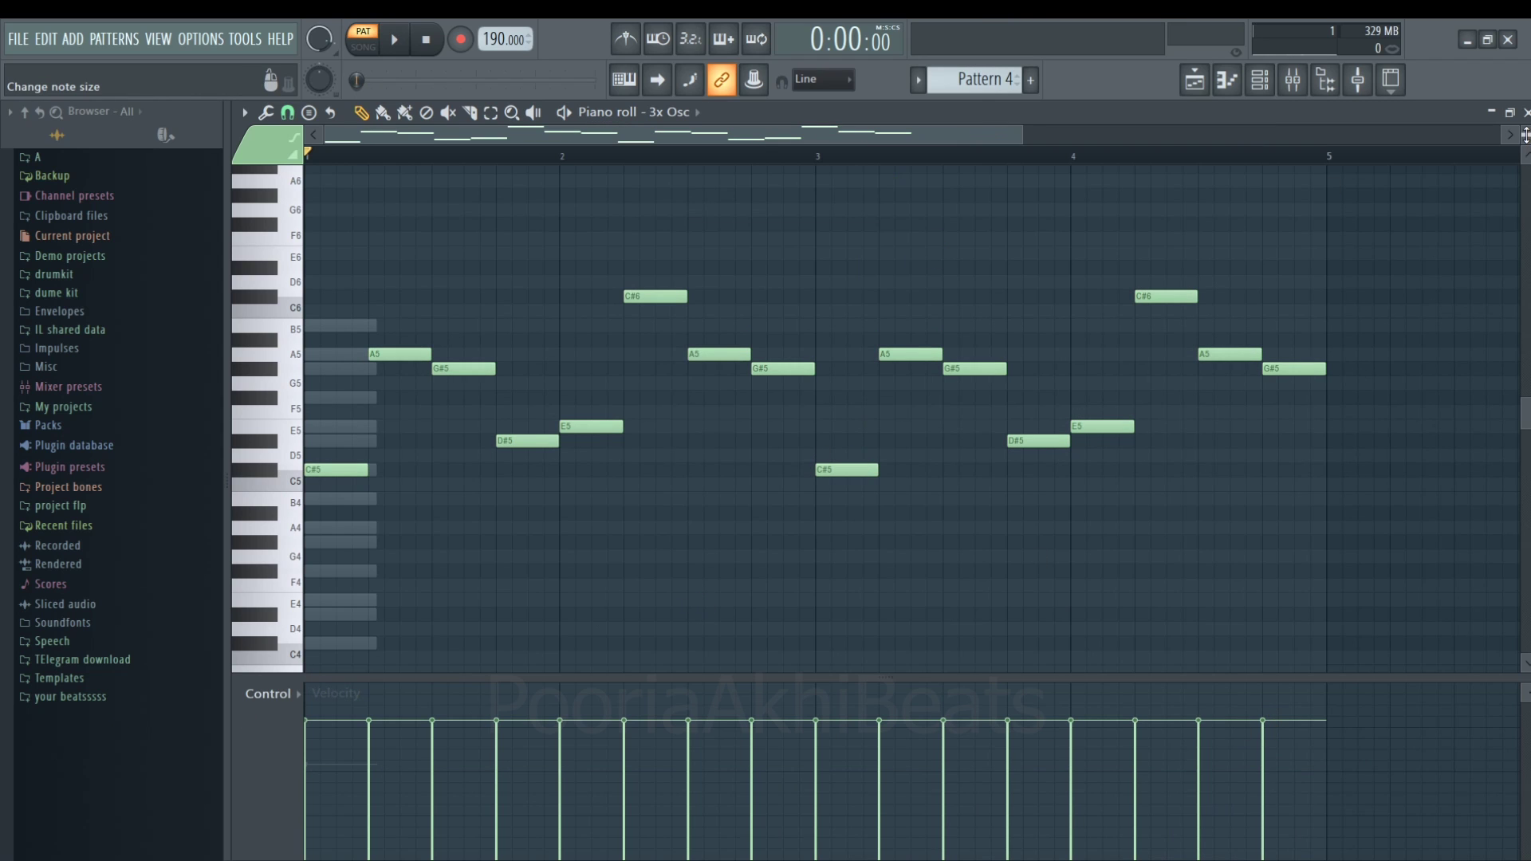
# - Set the stereo detune of oscillator 2 in 3x Osc to +14 cents while auditioning the melody
pyautogui.press('F6')
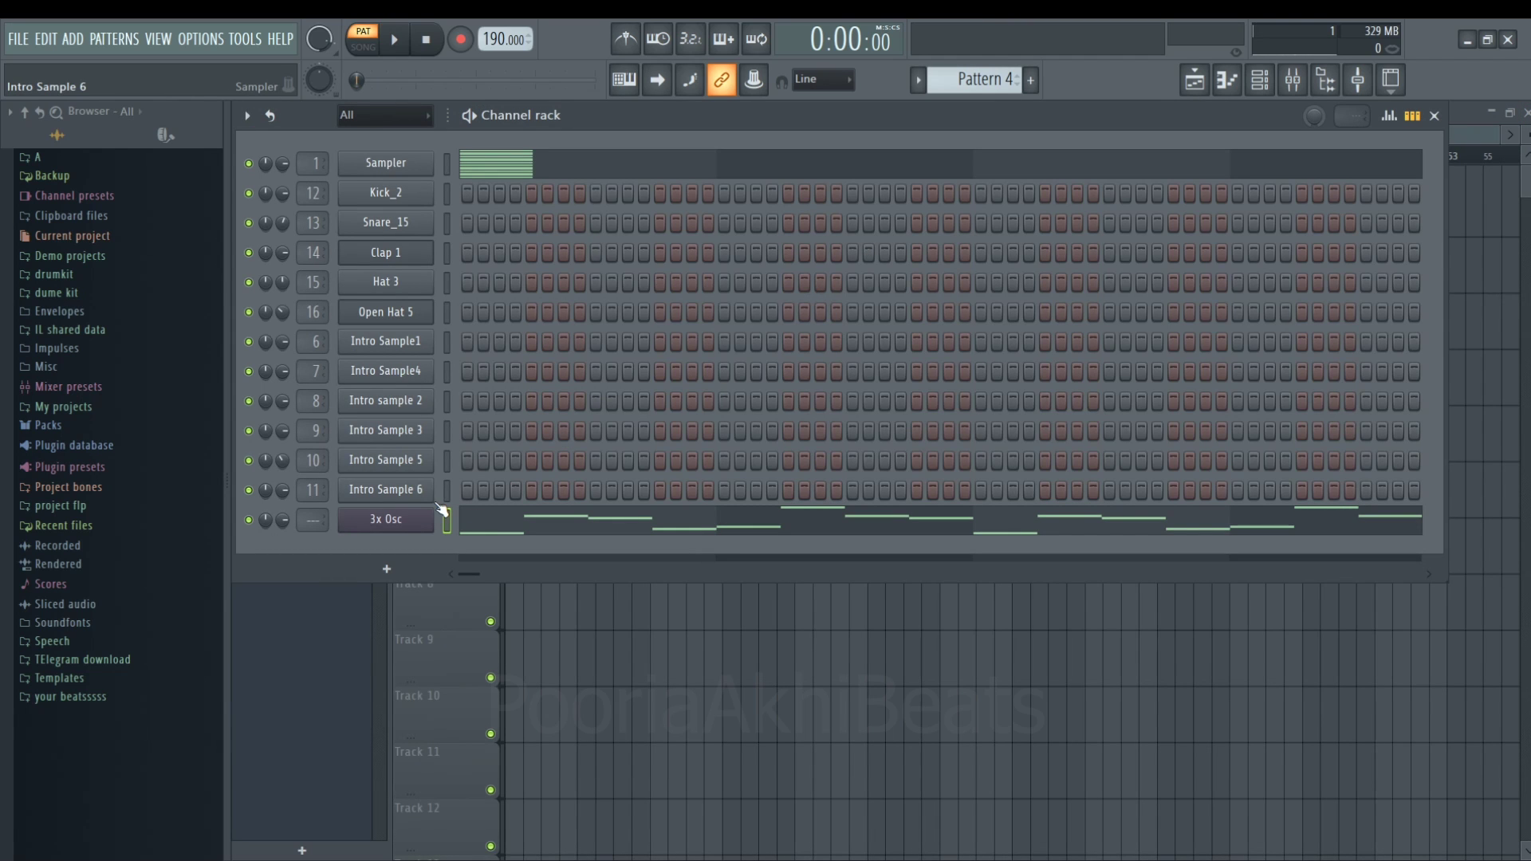
pyautogui.click(373, 526)
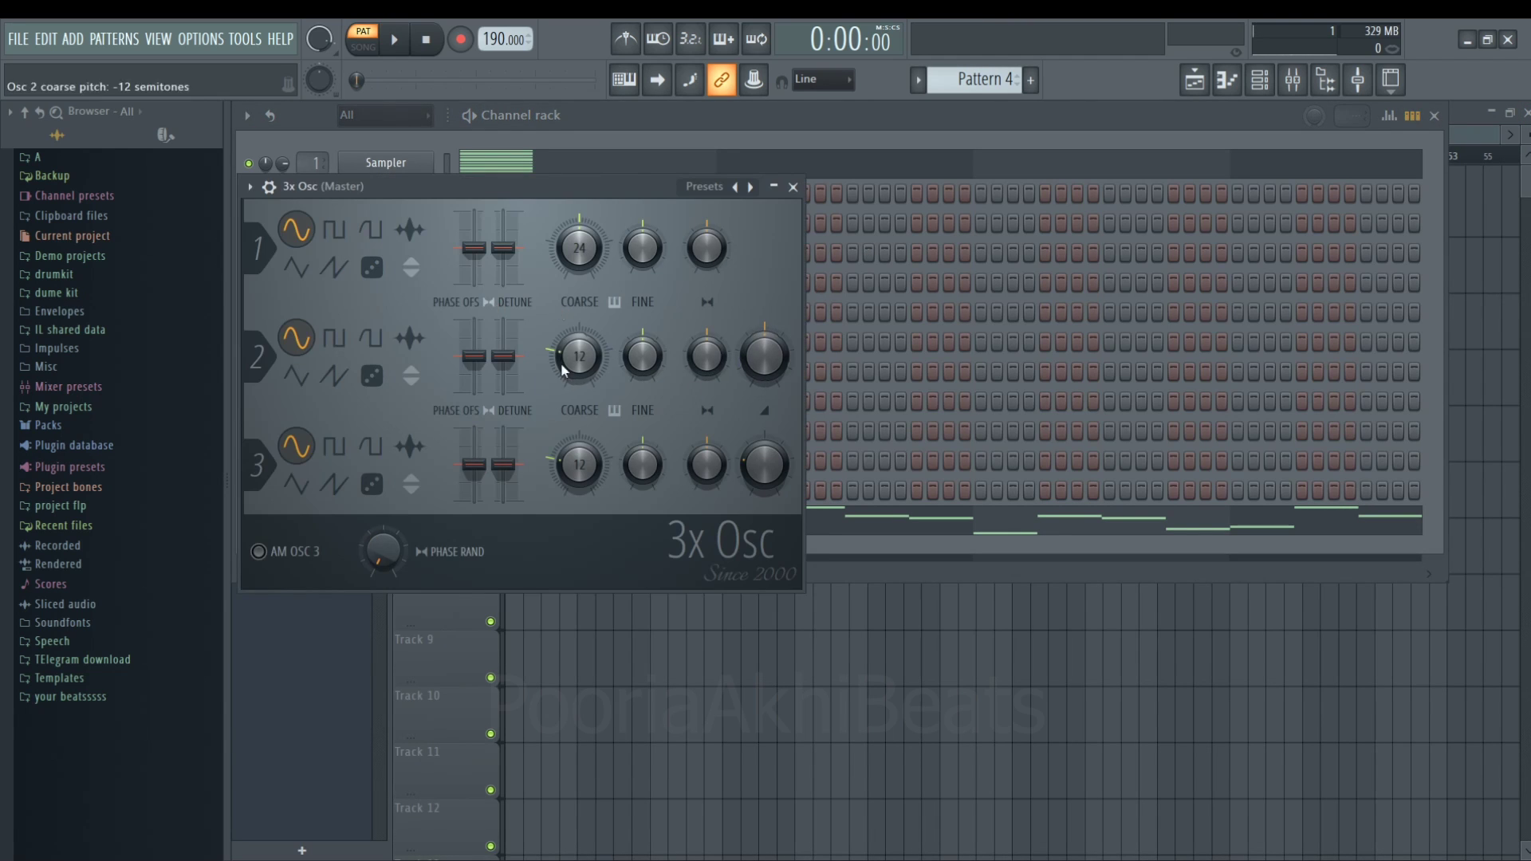
pyautogui.moveTo(504, 357); pyautogui.dragTo(503, 345)
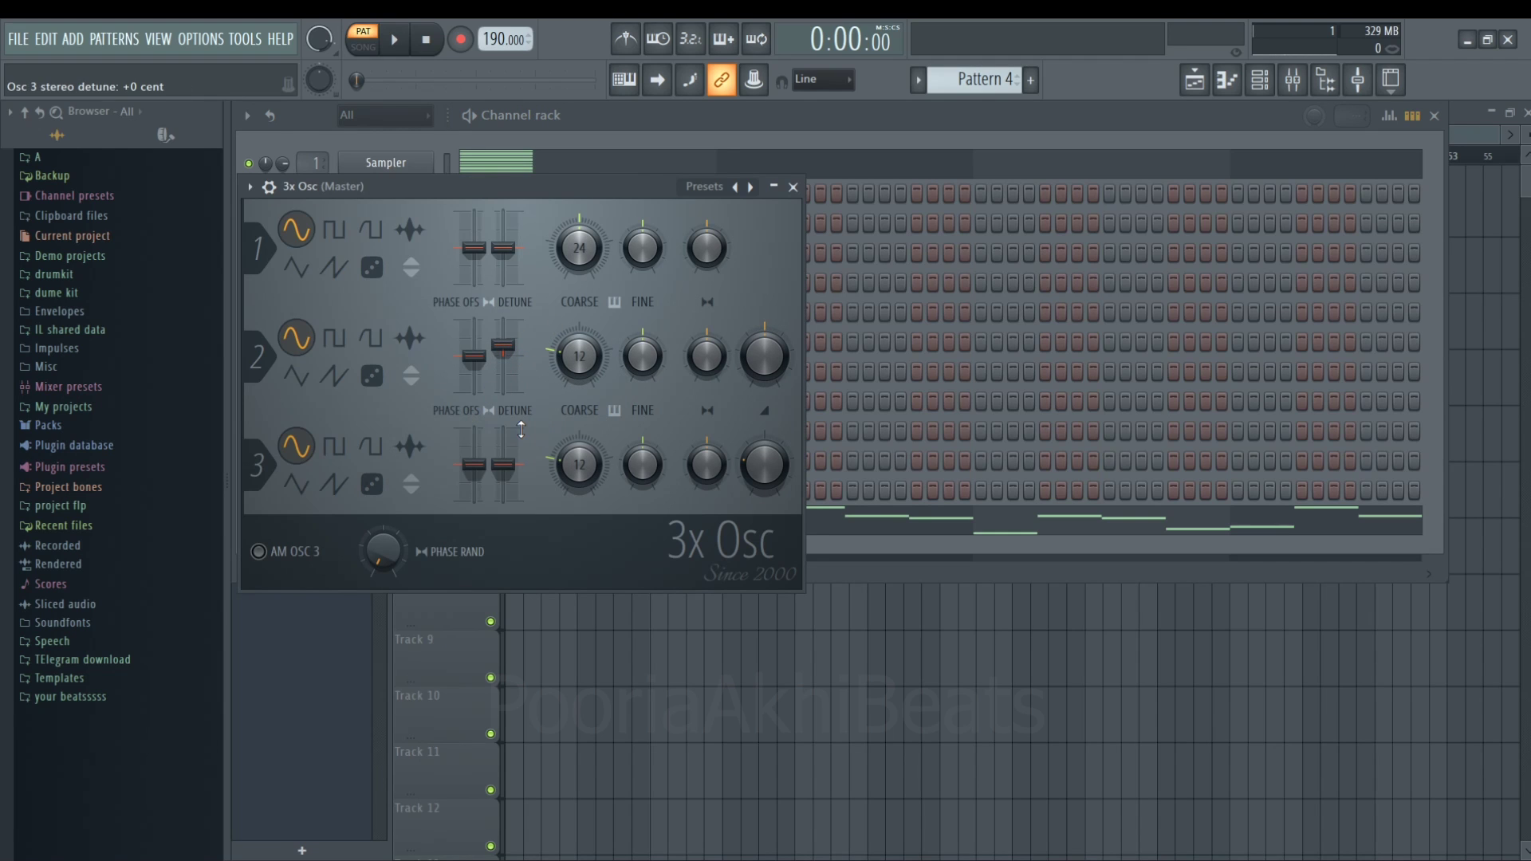
pyautogui.moveTo(503, 347); pyautogui.dragTo(504, 354)
pyautogui.press('space')
pyautogui.moveTo(512, 363)
pyautogui.mouseDown()
pyautogui.moveTo(504, 320)
pyautogui.moveTo(503, 355)
pyautogui.moveTo(503, 342)
pyautogui.mouseUp()
pyautogui.press('space')
pyautogui.press('space')
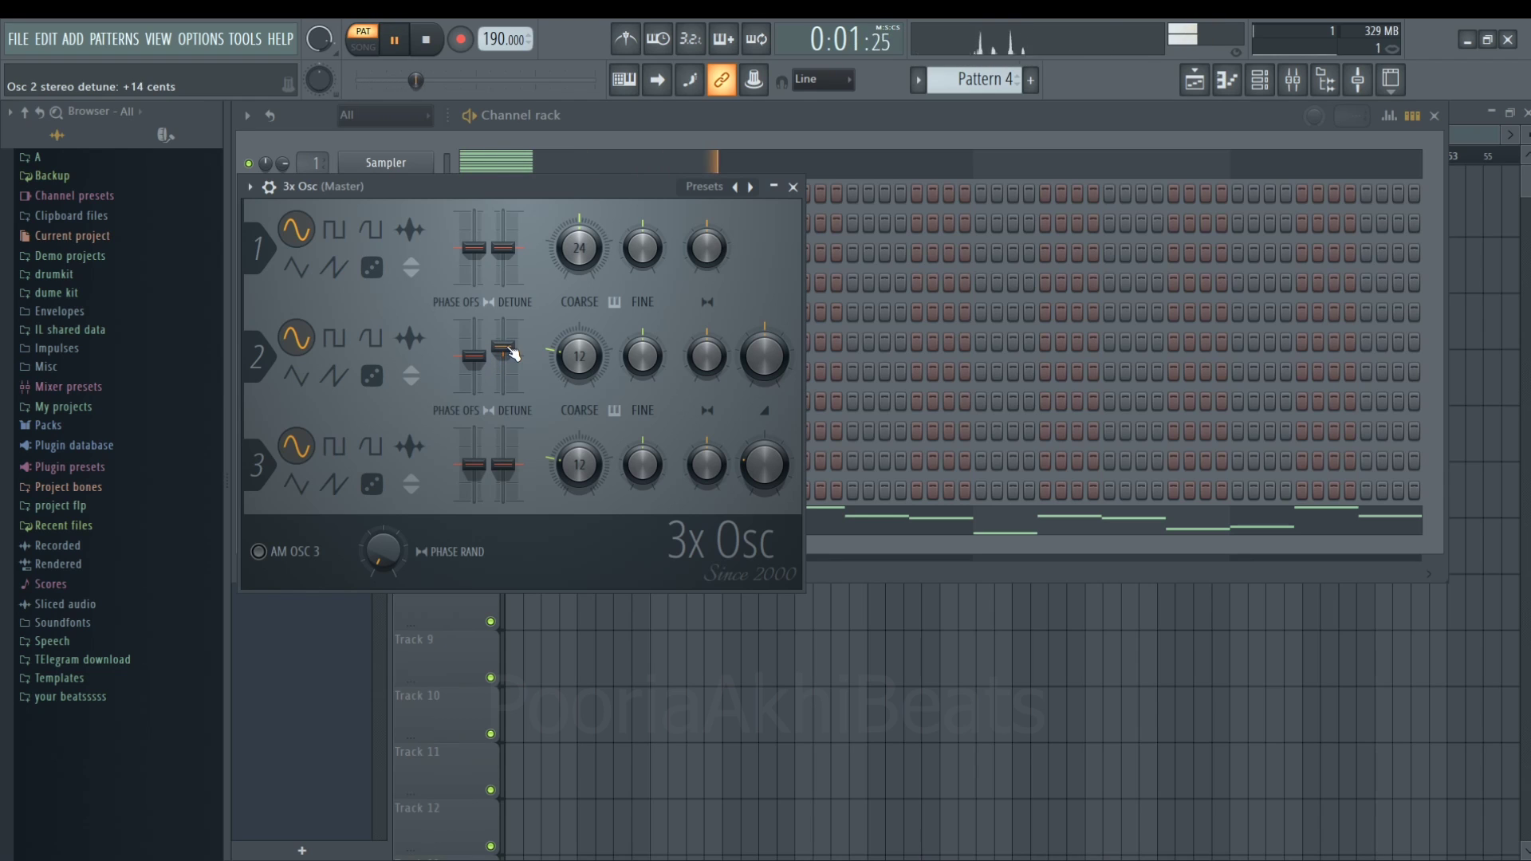
pyautogui.press('space')
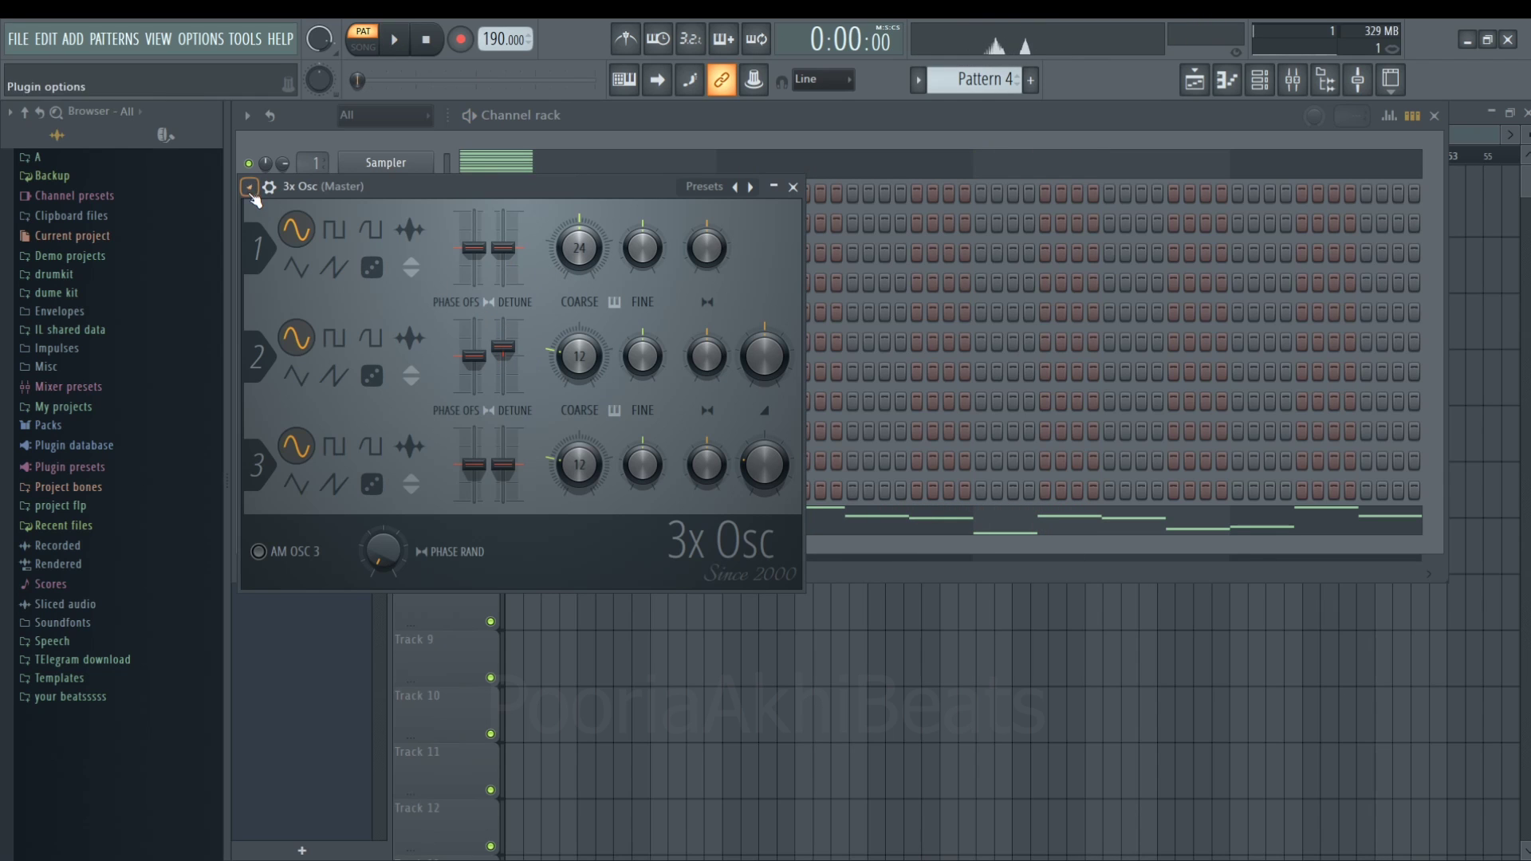
# - Enable the volume envelope in 3x Osc's detailed settings and shorten its attack
pyautogui.click(270, 187)
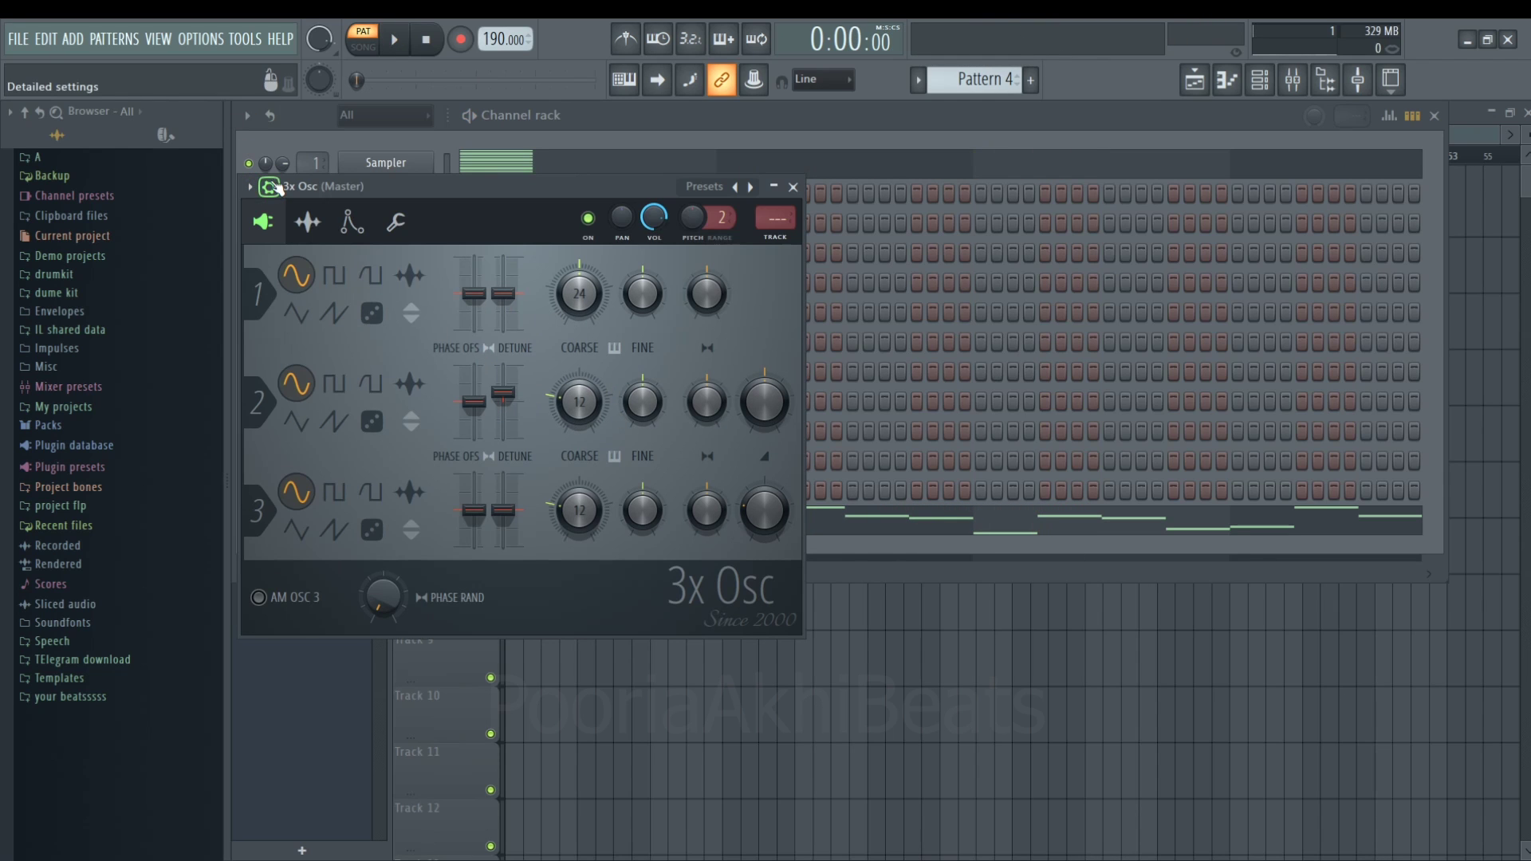
pyautogui.click(351, 222)
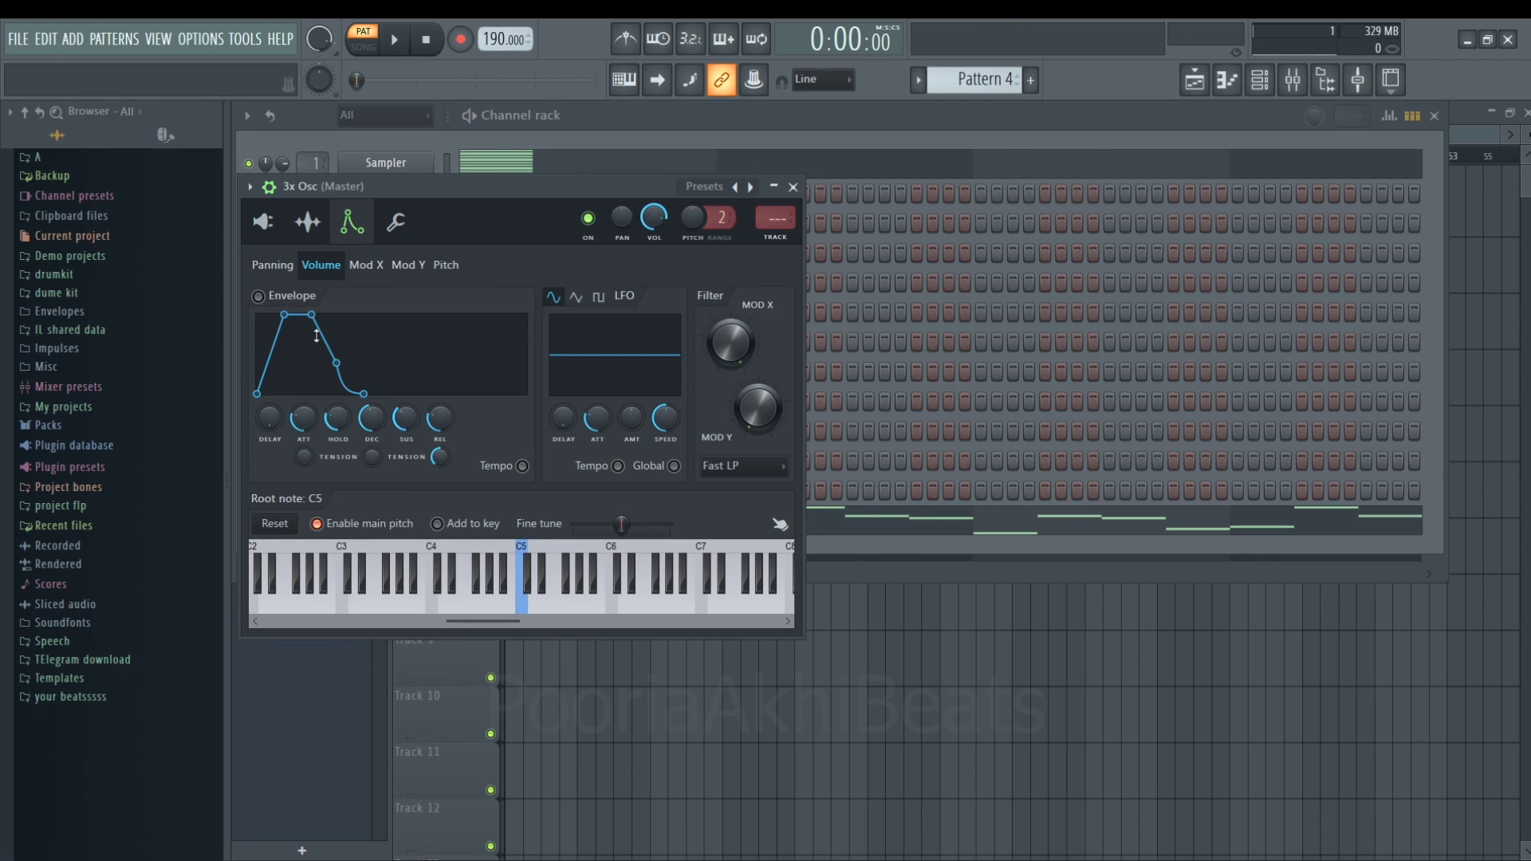
pyautogui.moveTo(303, 418); pyautogui.dragTo(303, 451)
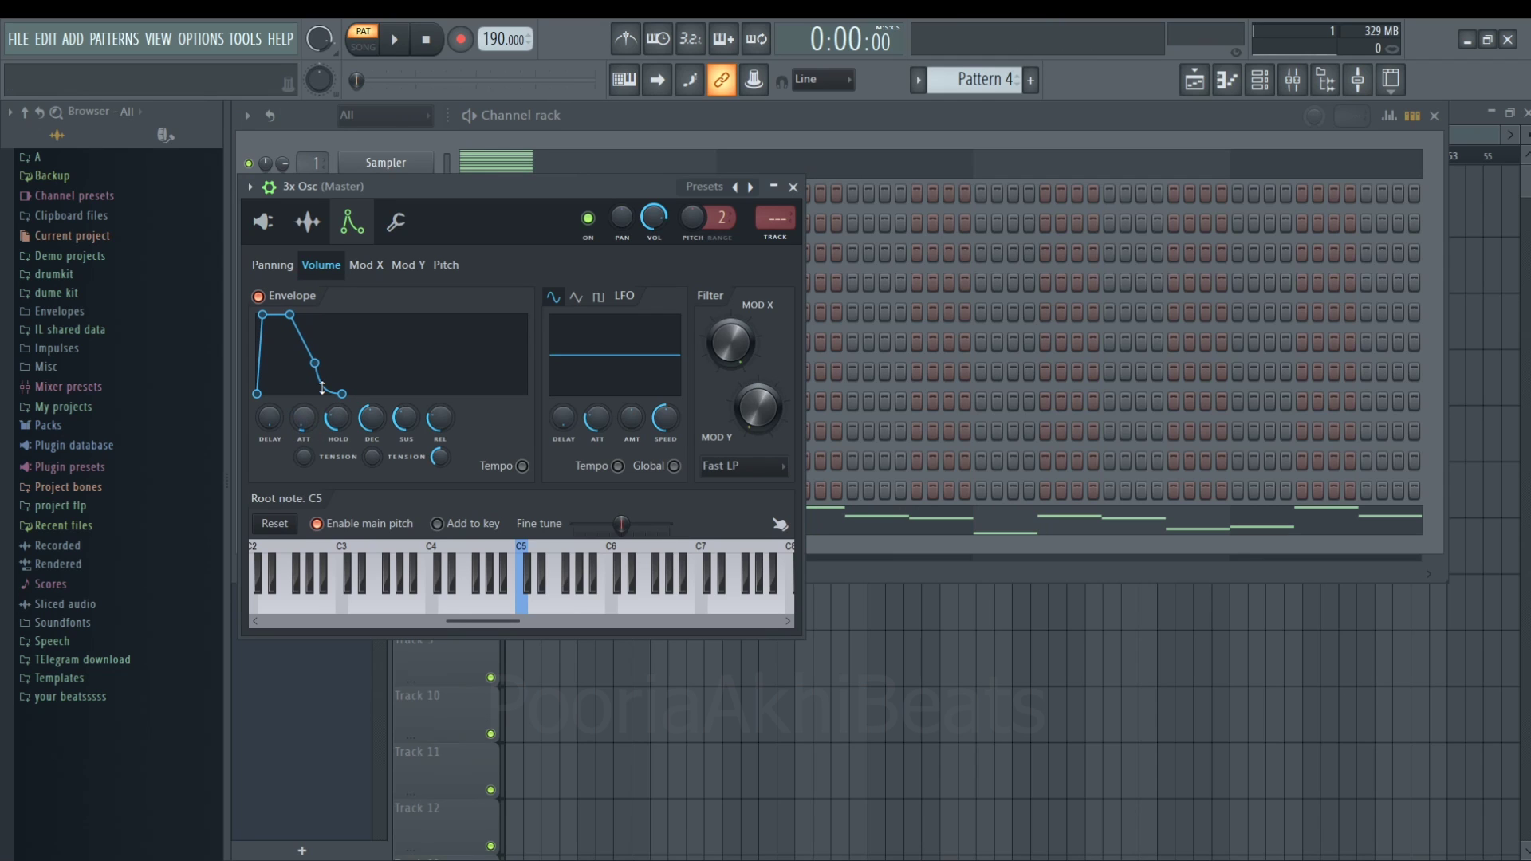
# - Raise the volume envelope's hold to maximum and lower its decay, sustain and release while auditioning the melody
pyautogui.press('space')
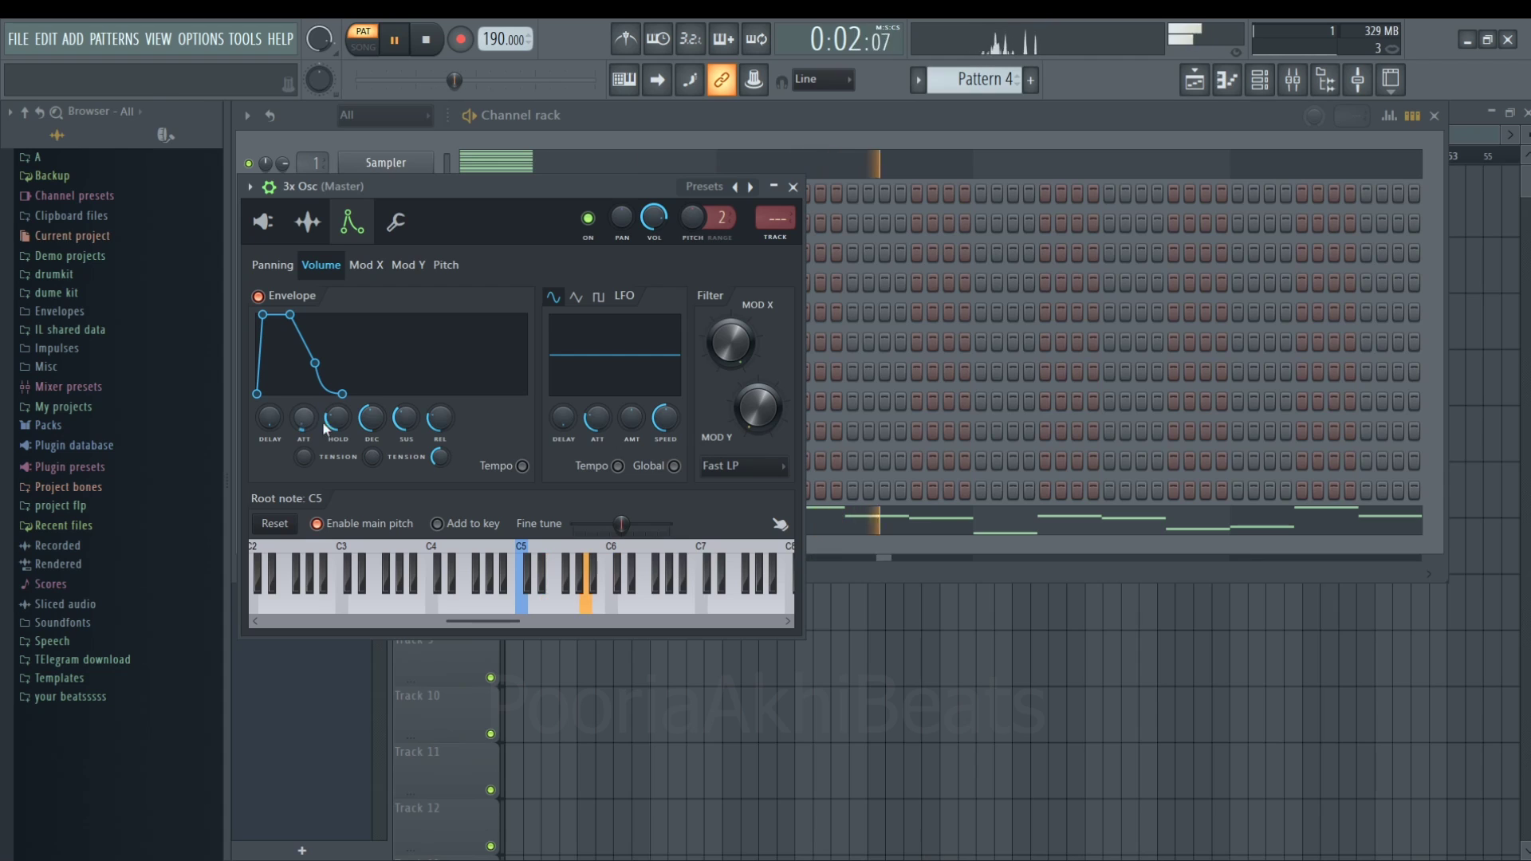
pyautogui.press('space')
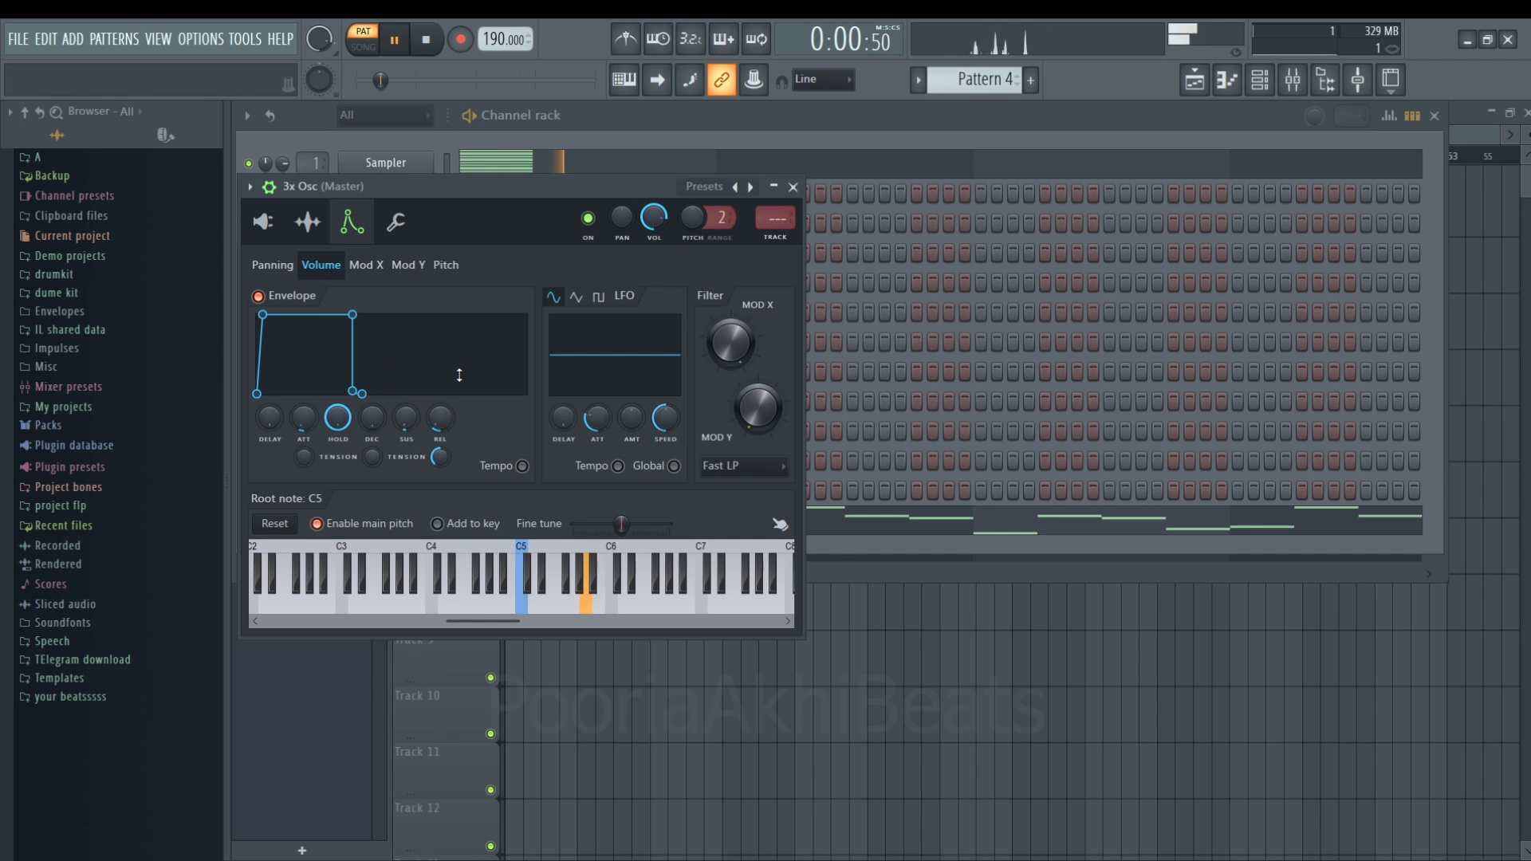
pyautogui.press('space')
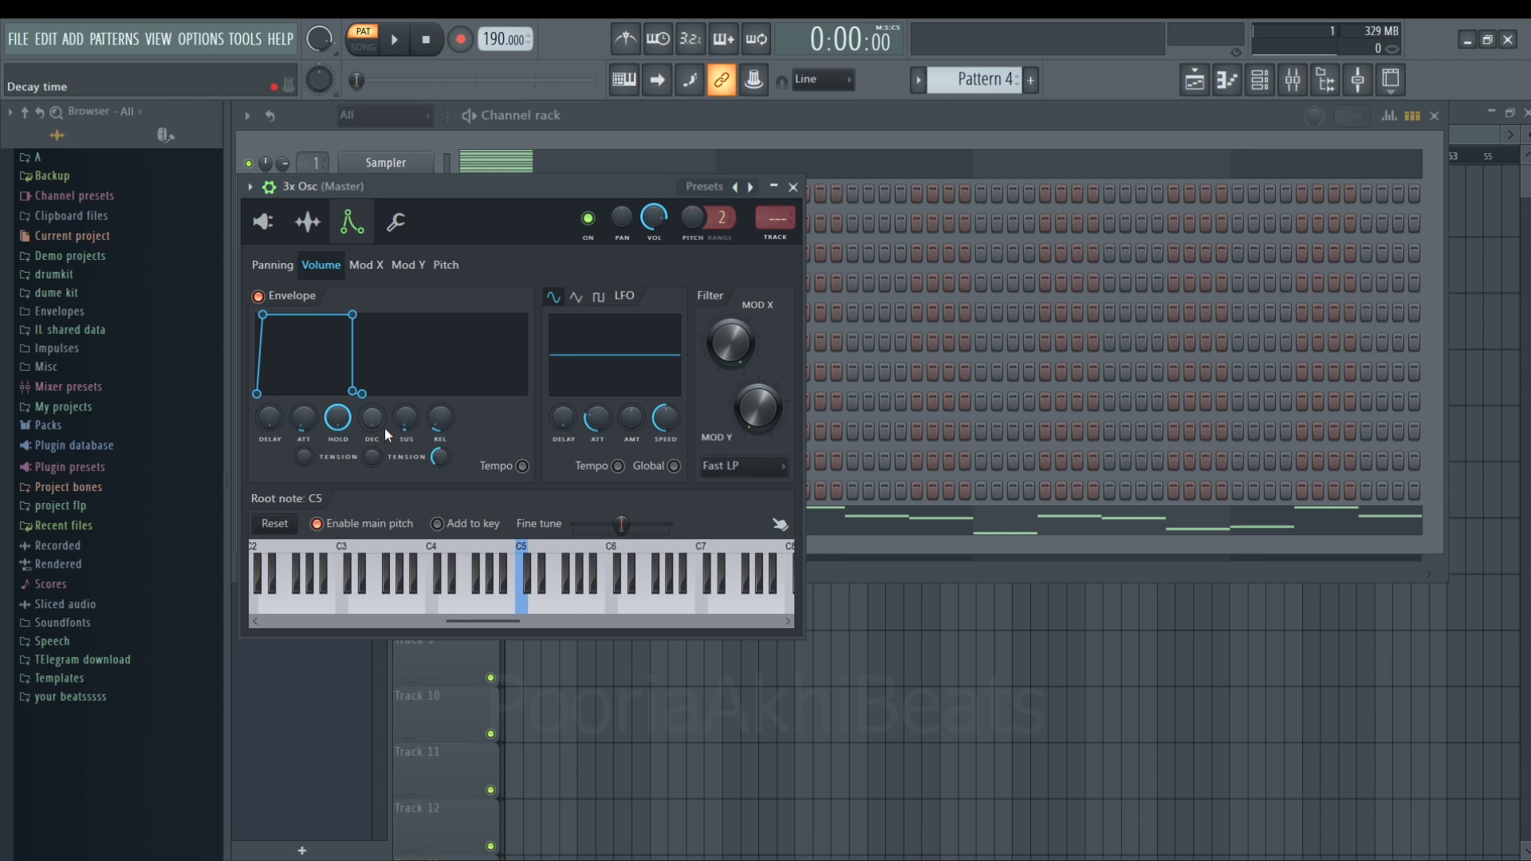
pyautogui.press('space')
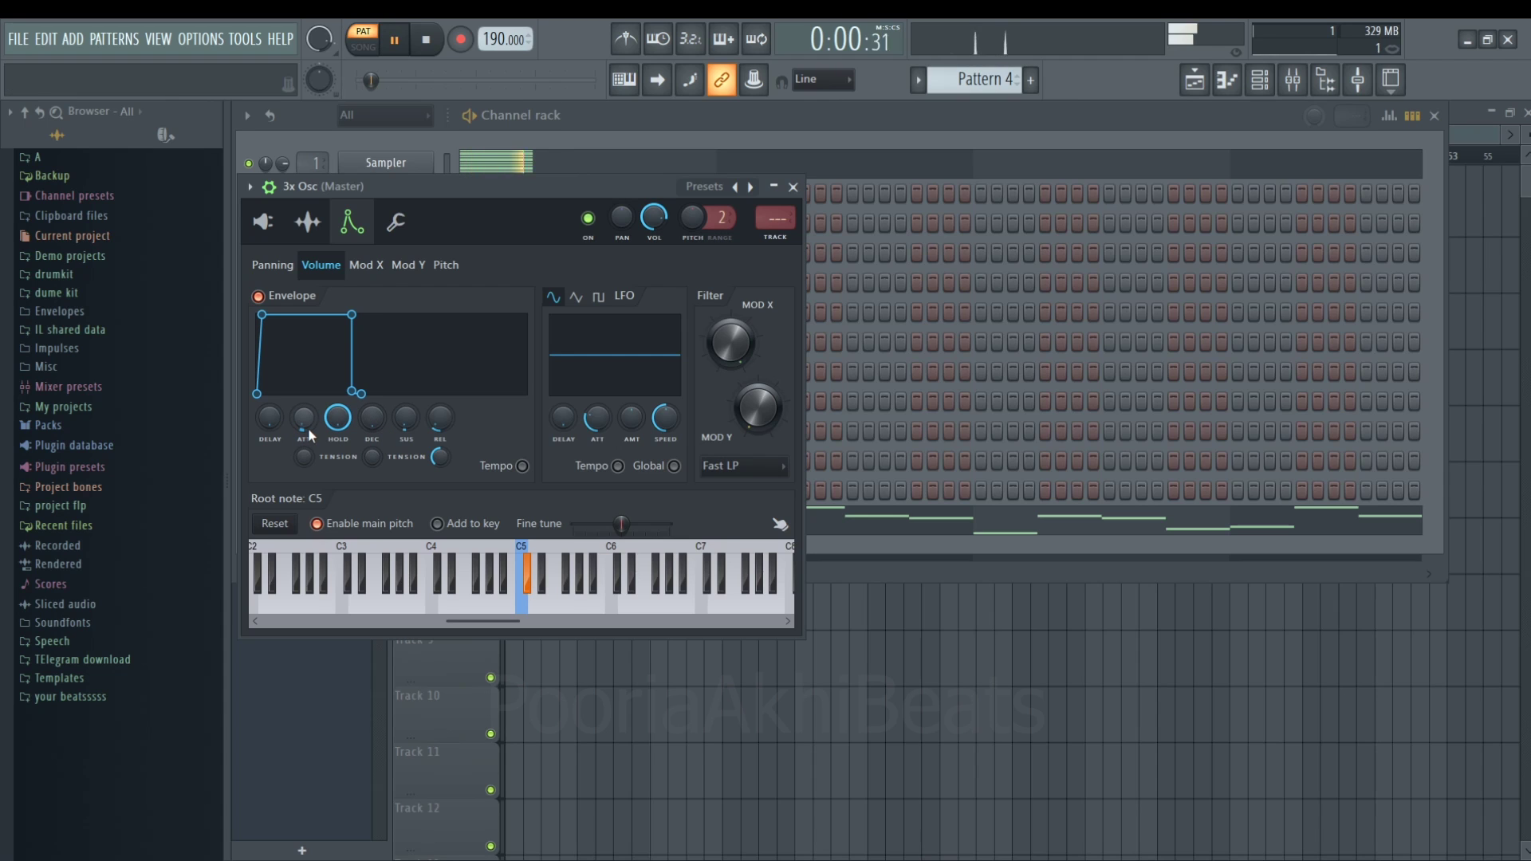
pyautogui.press('space')
# - Enable portamento and mono mode for 3x Osc and set it to cut itself in group 1
pyautogui.click(394, 244)
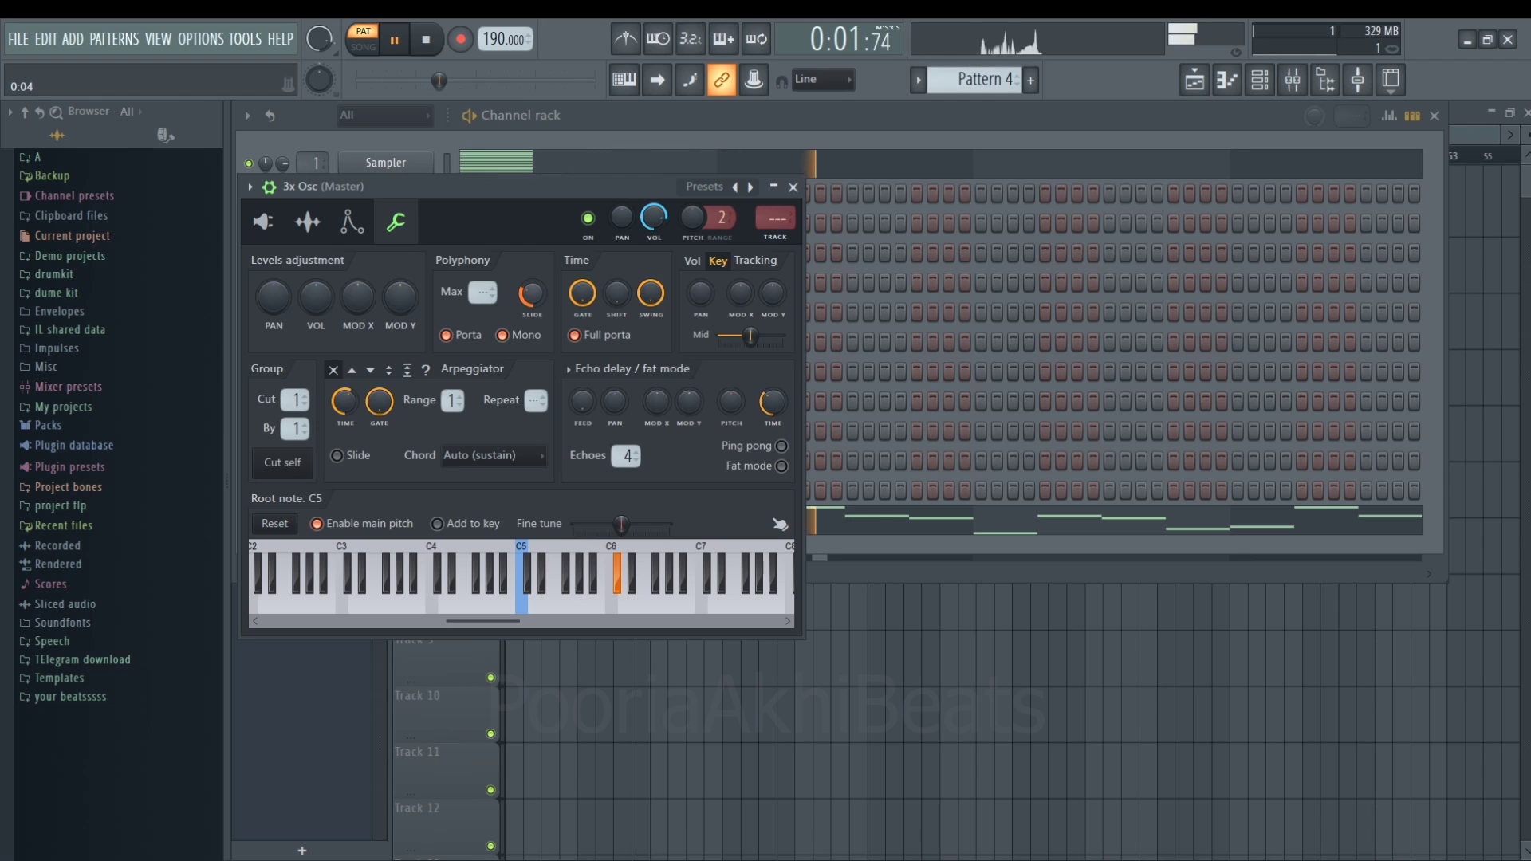
pyautogui.click(264, 221)
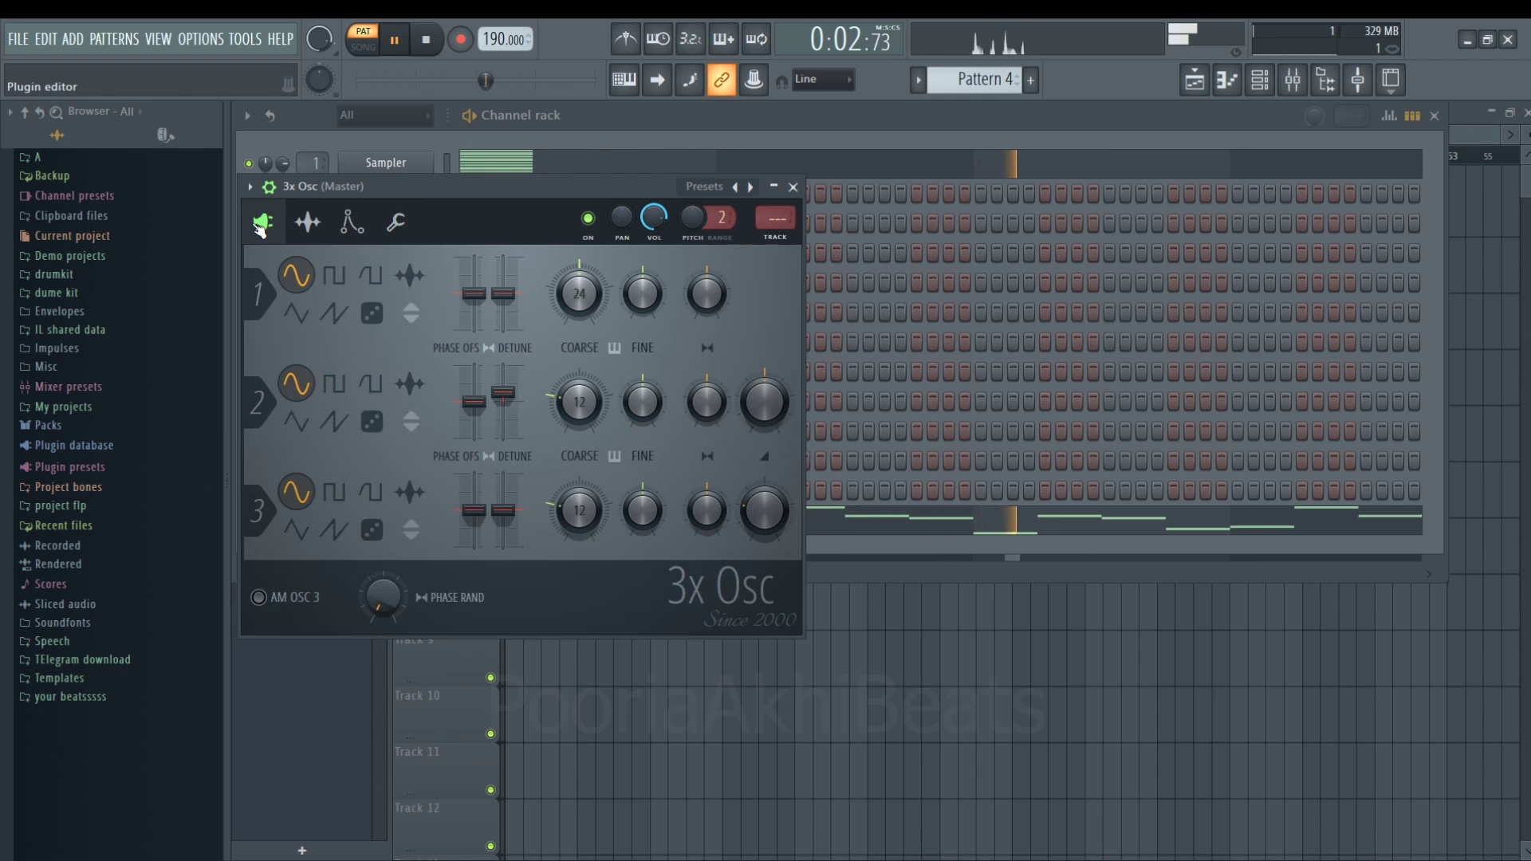
pyautogui.click(792, 188)
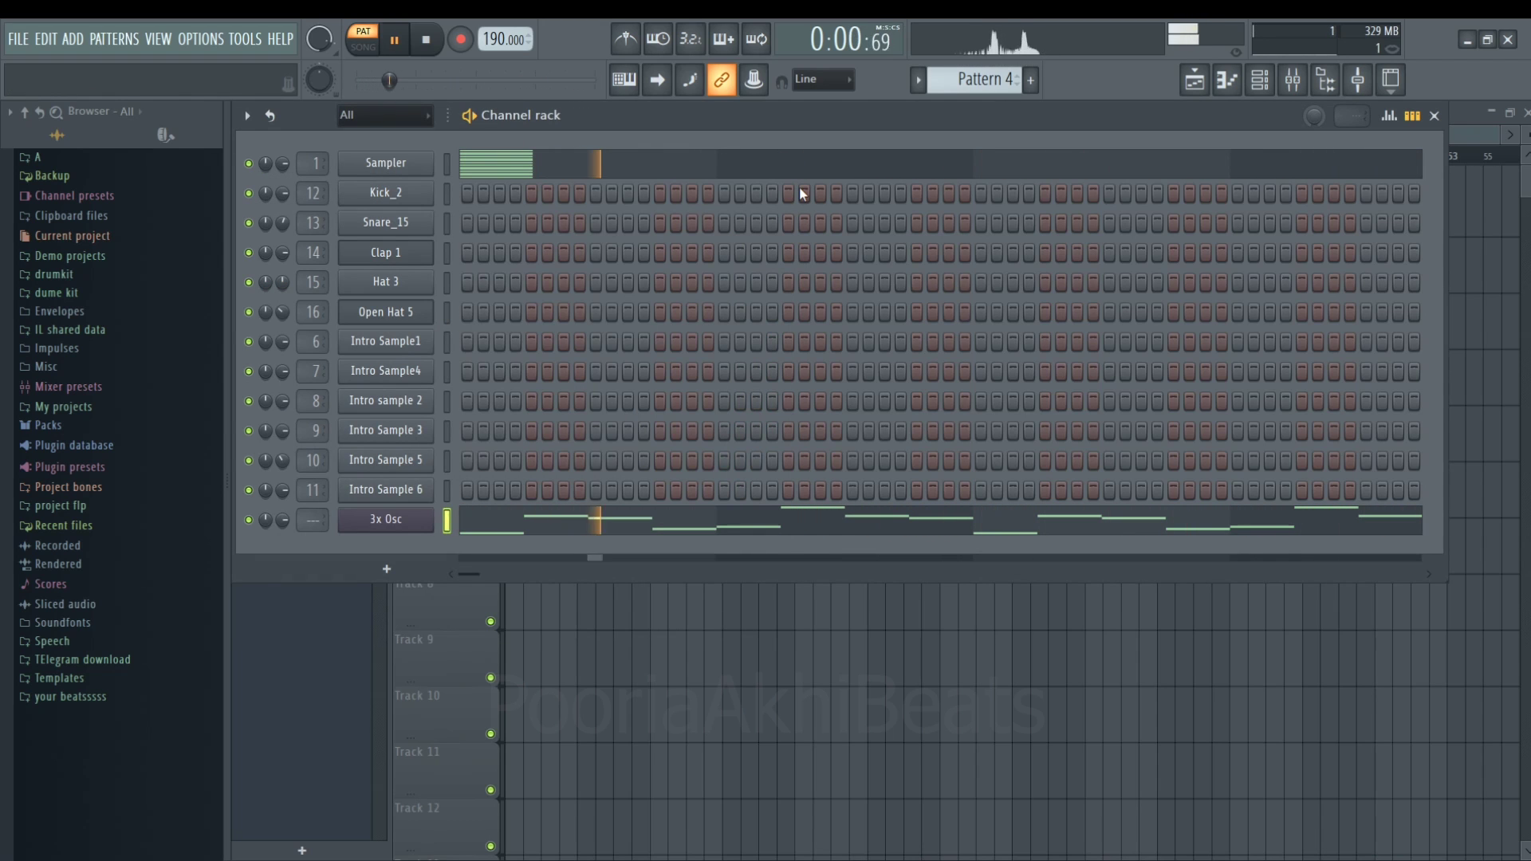
pyautogui.press('space')
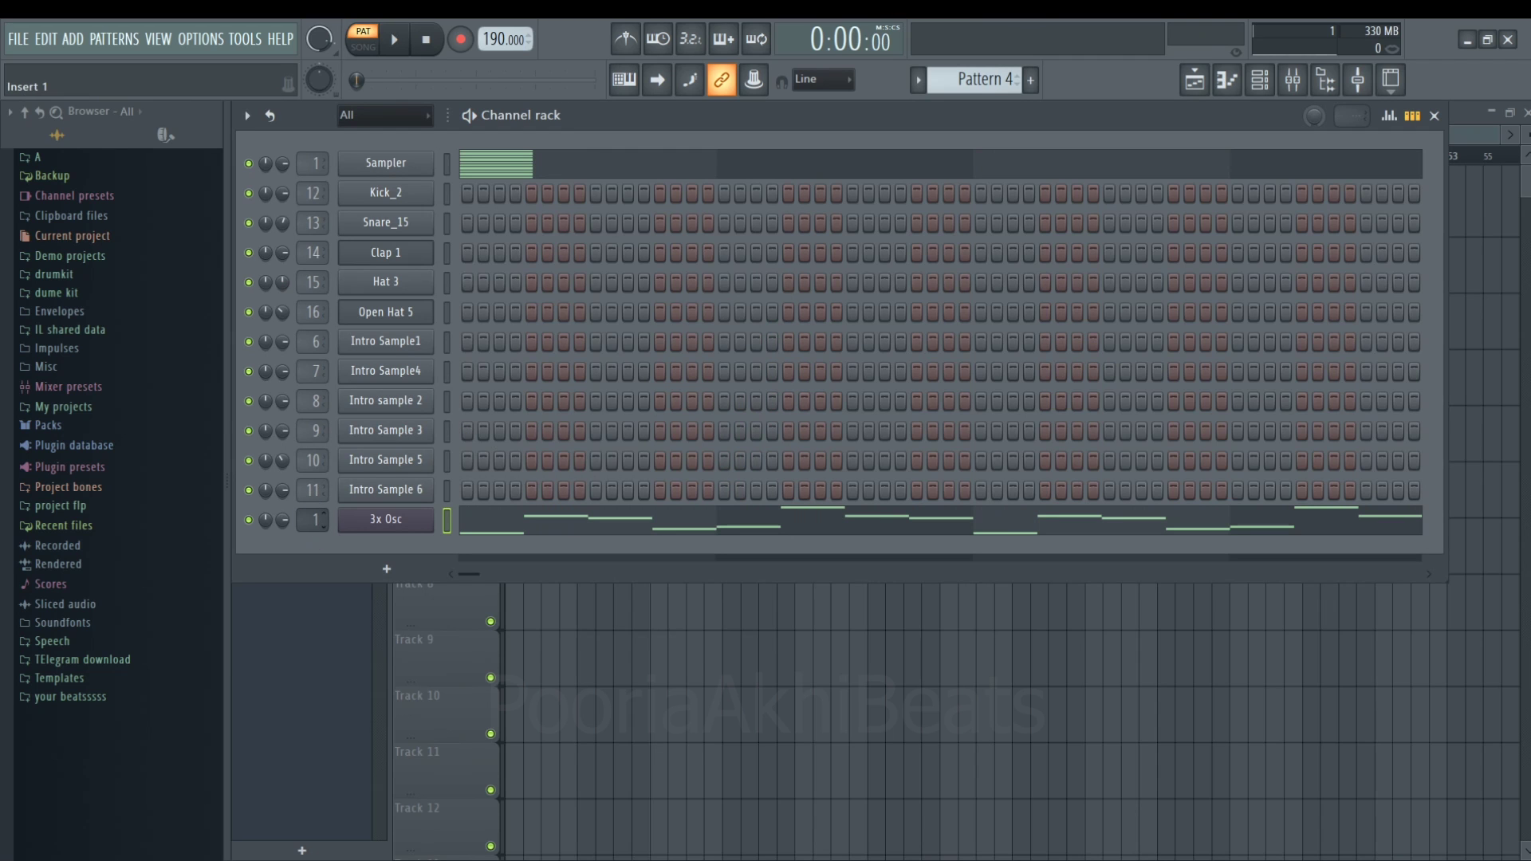
# - Add Fruity Reeverb 2 to 3x Osc's mixer track 2 with the wet level at 50% and lower the track's fader
pyautogui.click(1293, 83)
pyautogui.click(1454, 184)
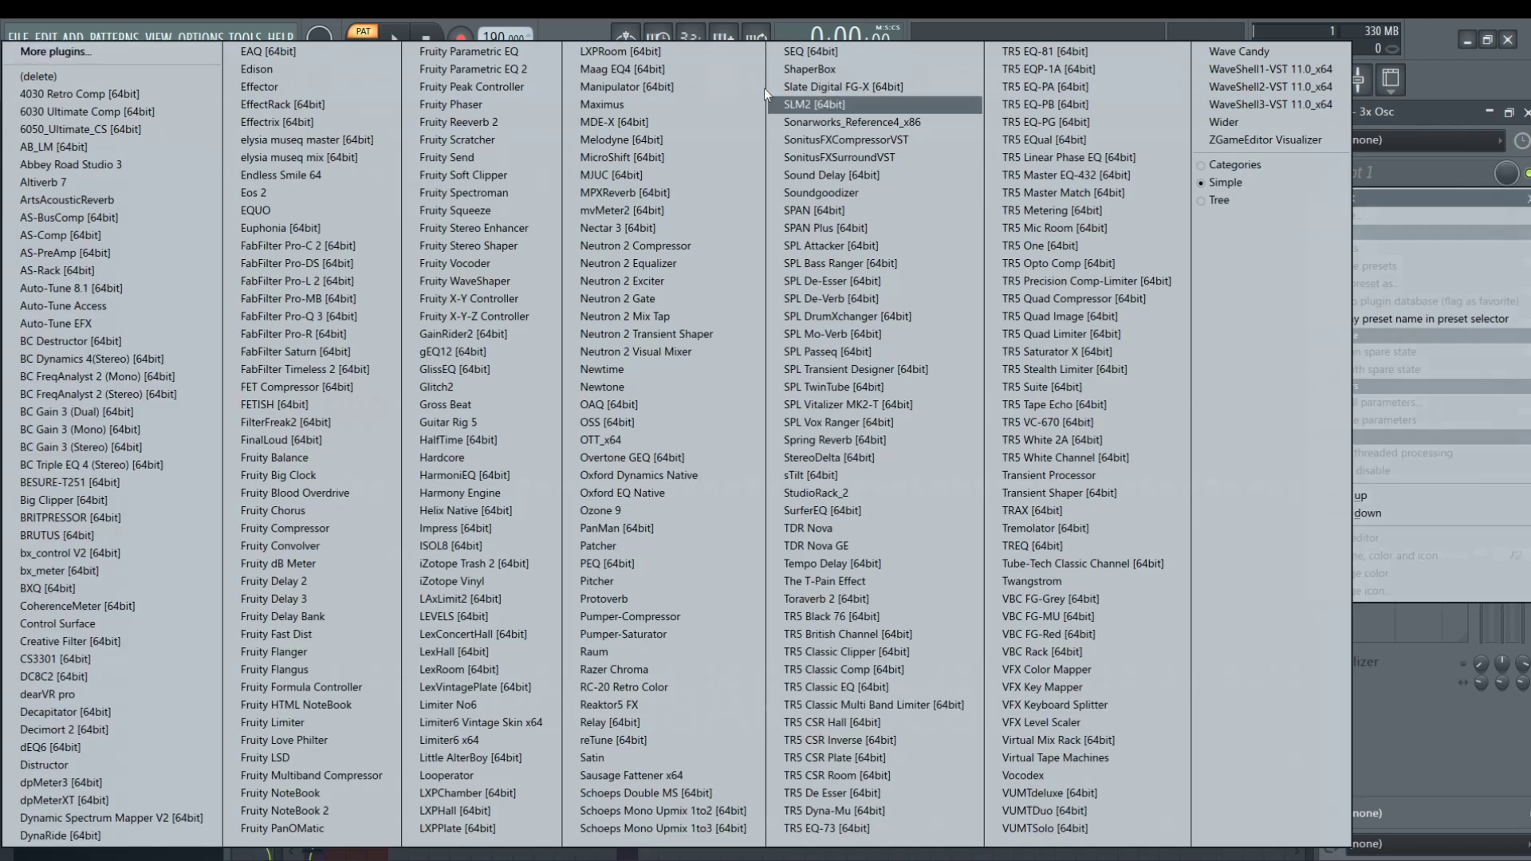
pyautogui.click(519, 120)
pyautogui.press('space')
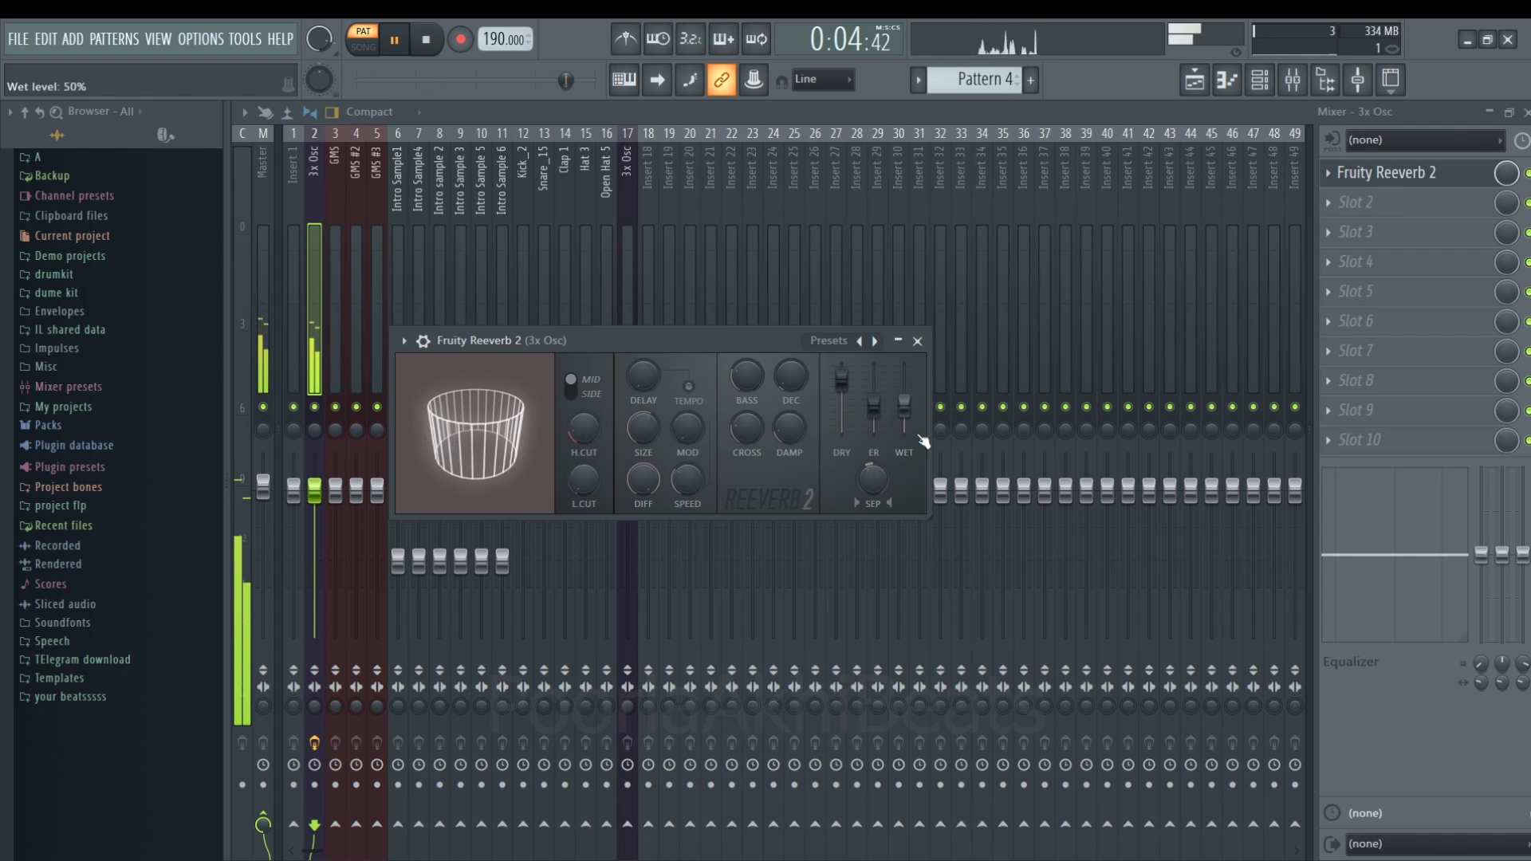
pyautogui.moveTo(314, 491); pyautogui.dragTo(315, 524)
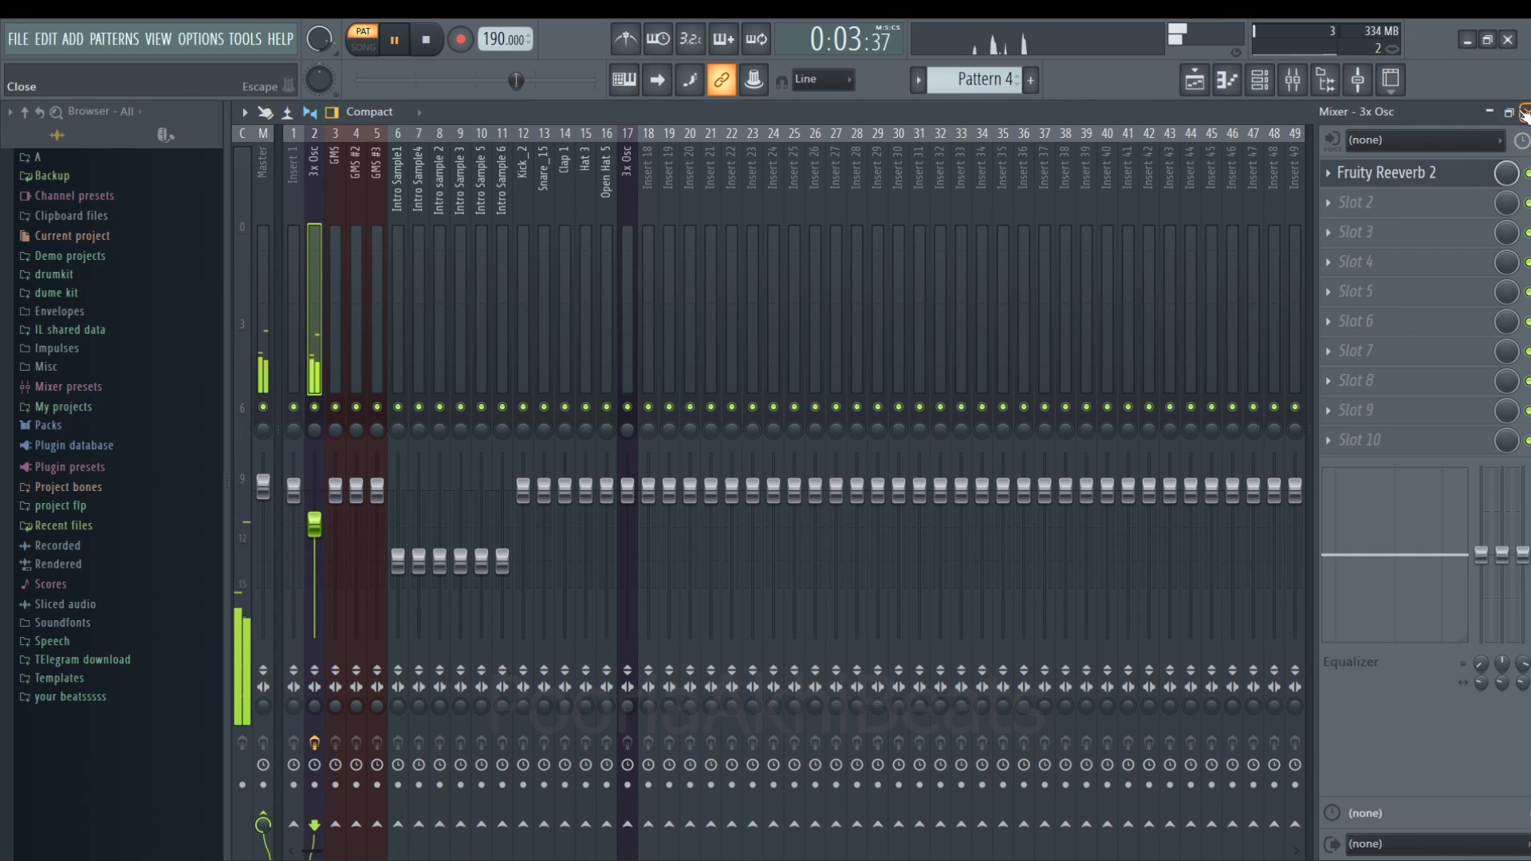
# - Place Pattern 4 on playlist Track 5 at bar 9 and repeat it back to back up to bar 41
pyautogui.press('F9')
pyautogui.press('F5')
pyautogui.press('space')
pyautogui.click(653, 437)
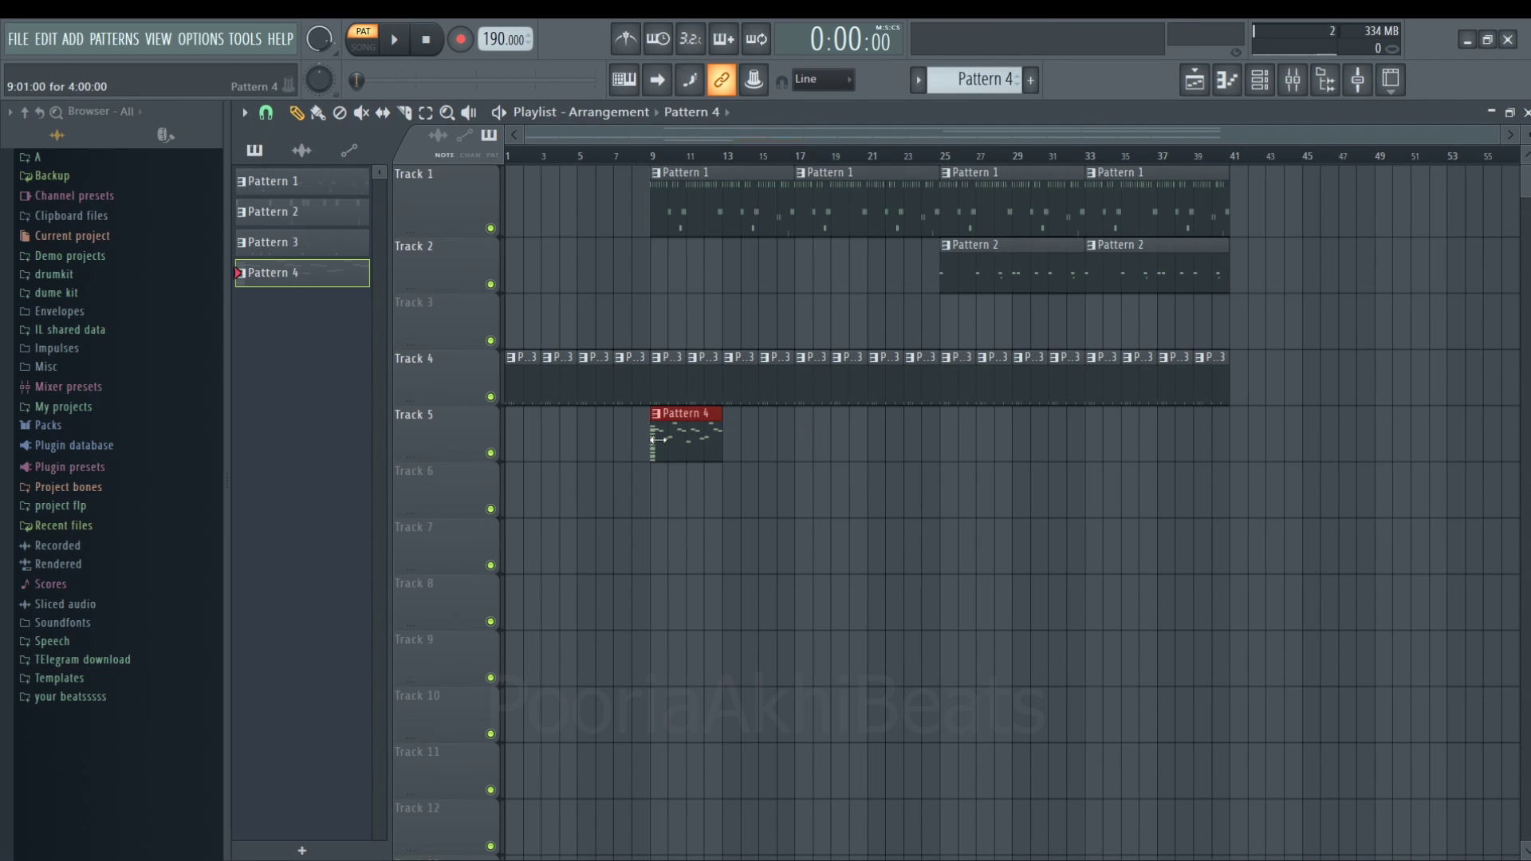
pyautogui.hotkey('ctrl', 'b')
pyautogui.hotkey('ctrl', 'b')
pyautogui.hotkey('ctrl', 'b')
pyautogui.hotkey('ctrl', 'b')
pyautogui.hotkey('ctrl', 'b')
pyautogui.hotkey('ctrl', 'b')
pyautogui.hotkey('ctrl', 'b')
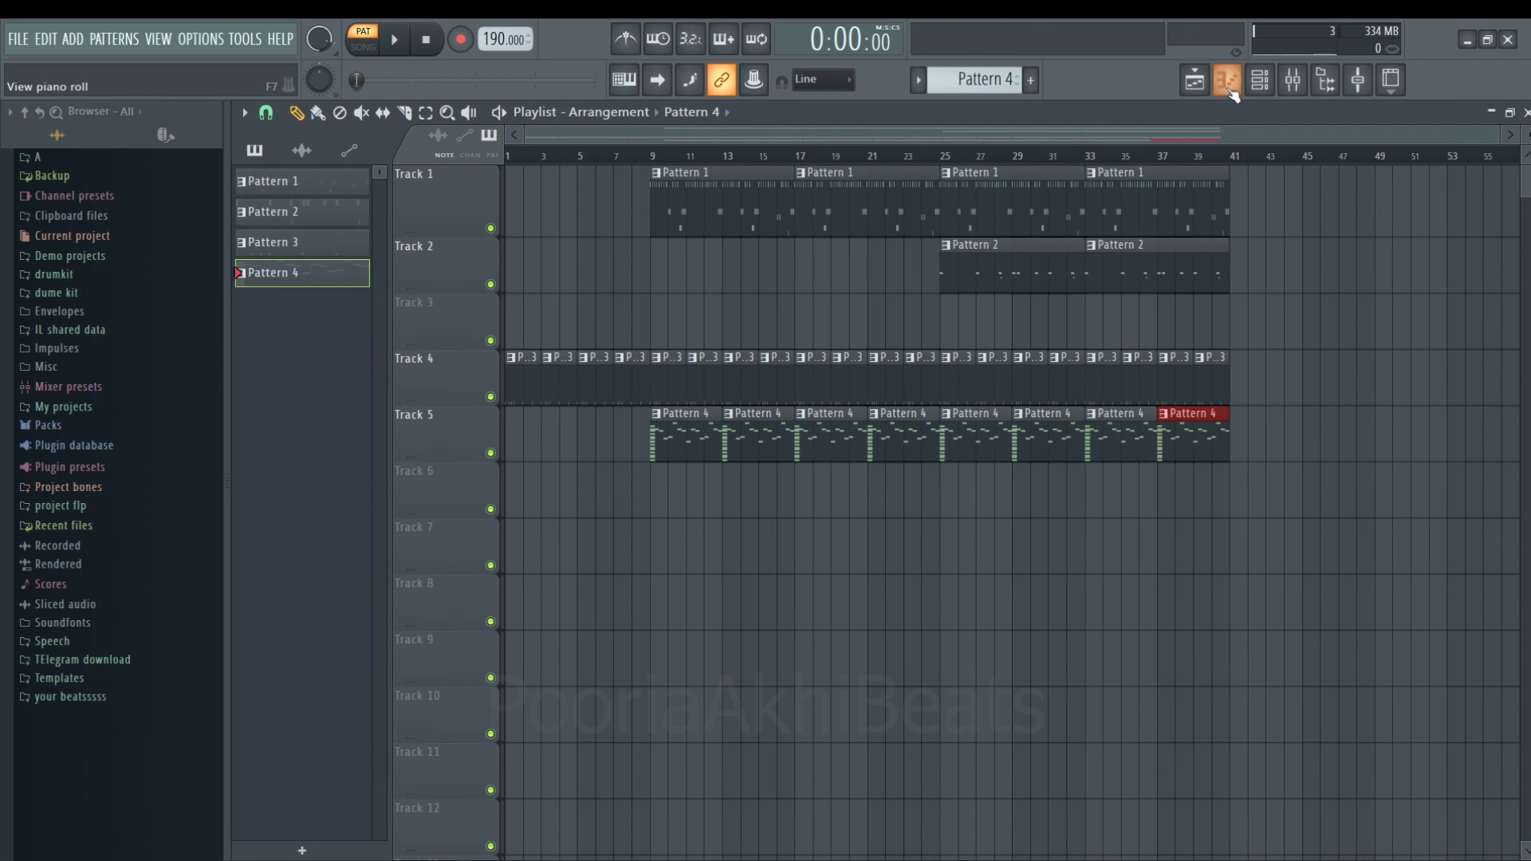
# - Create Pattern 5 and add a GMS synthesizer channel to the channel rack
pyautogui.click(1260, 80)
pyautogui.scroll(-1, 1020, 77)
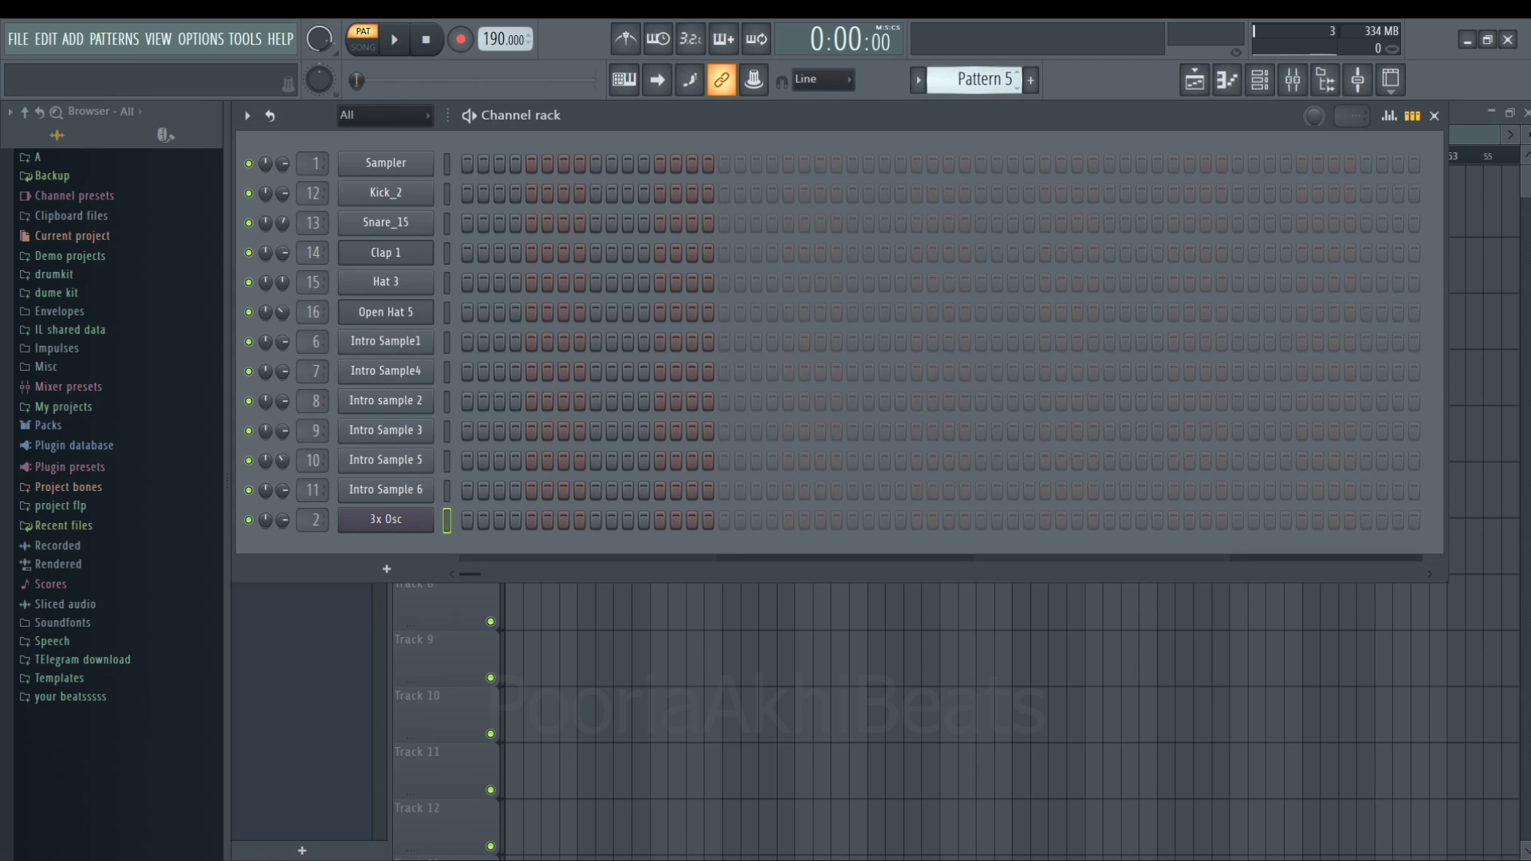
pyautogui.click(400, 581)
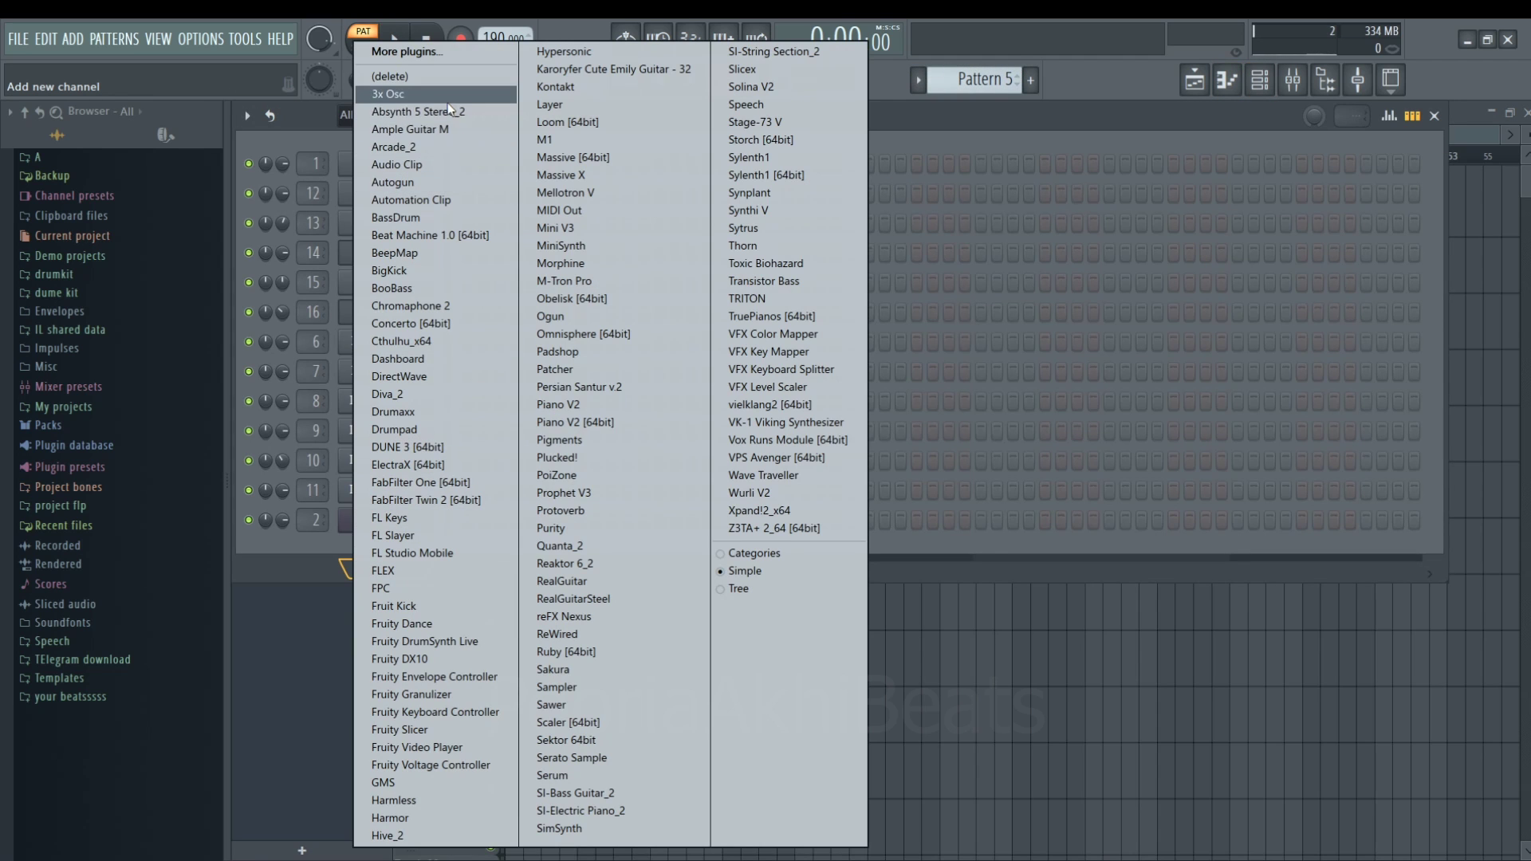
pyautogui.click(389, 783)
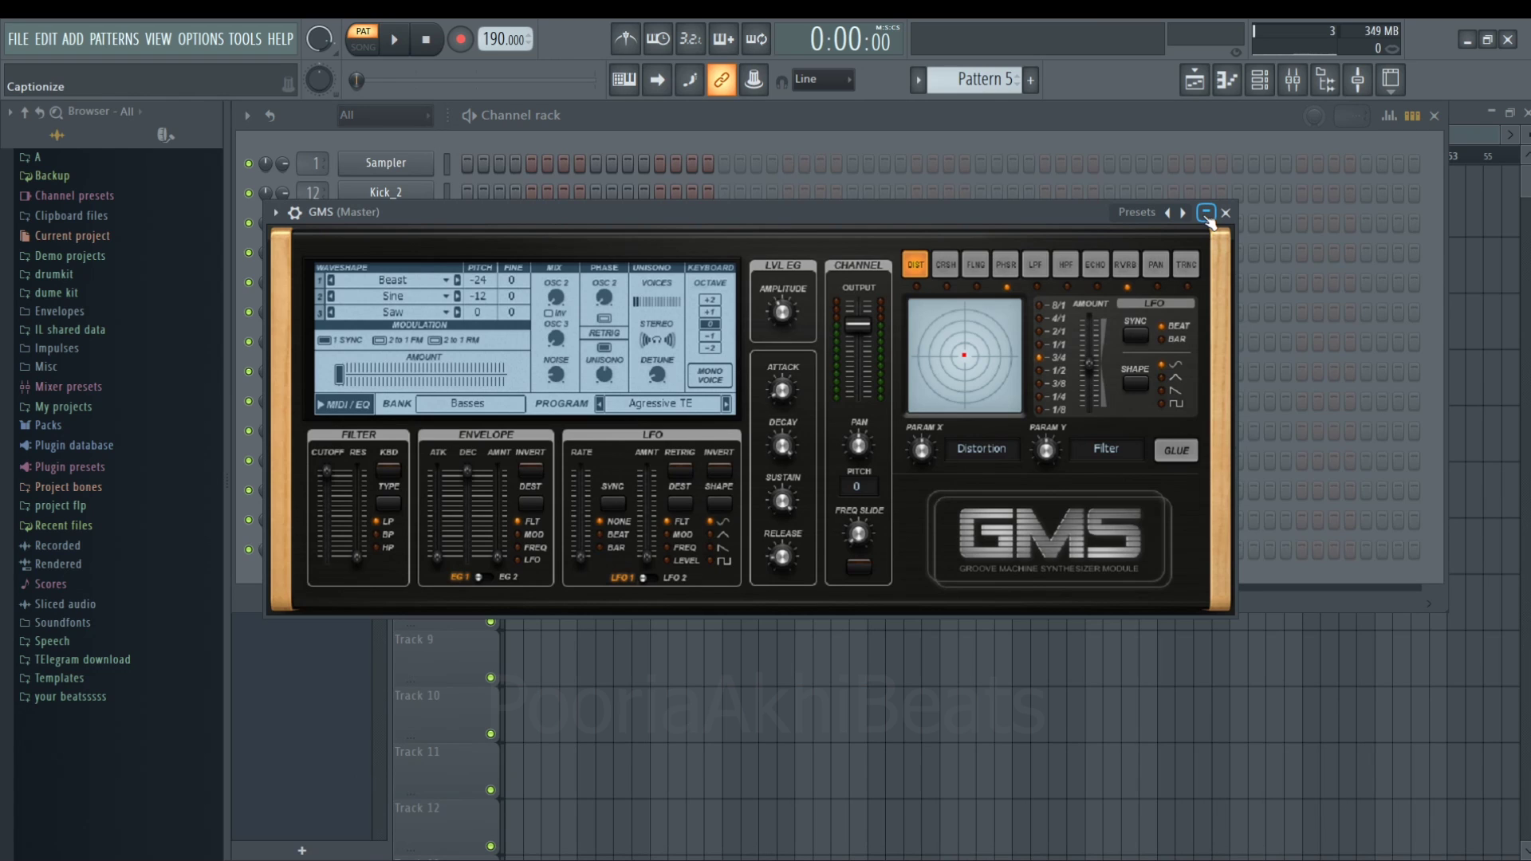
# - Load the "synth bass" program from the DARA K bank in GMS
pyautogui.click(468, 409)
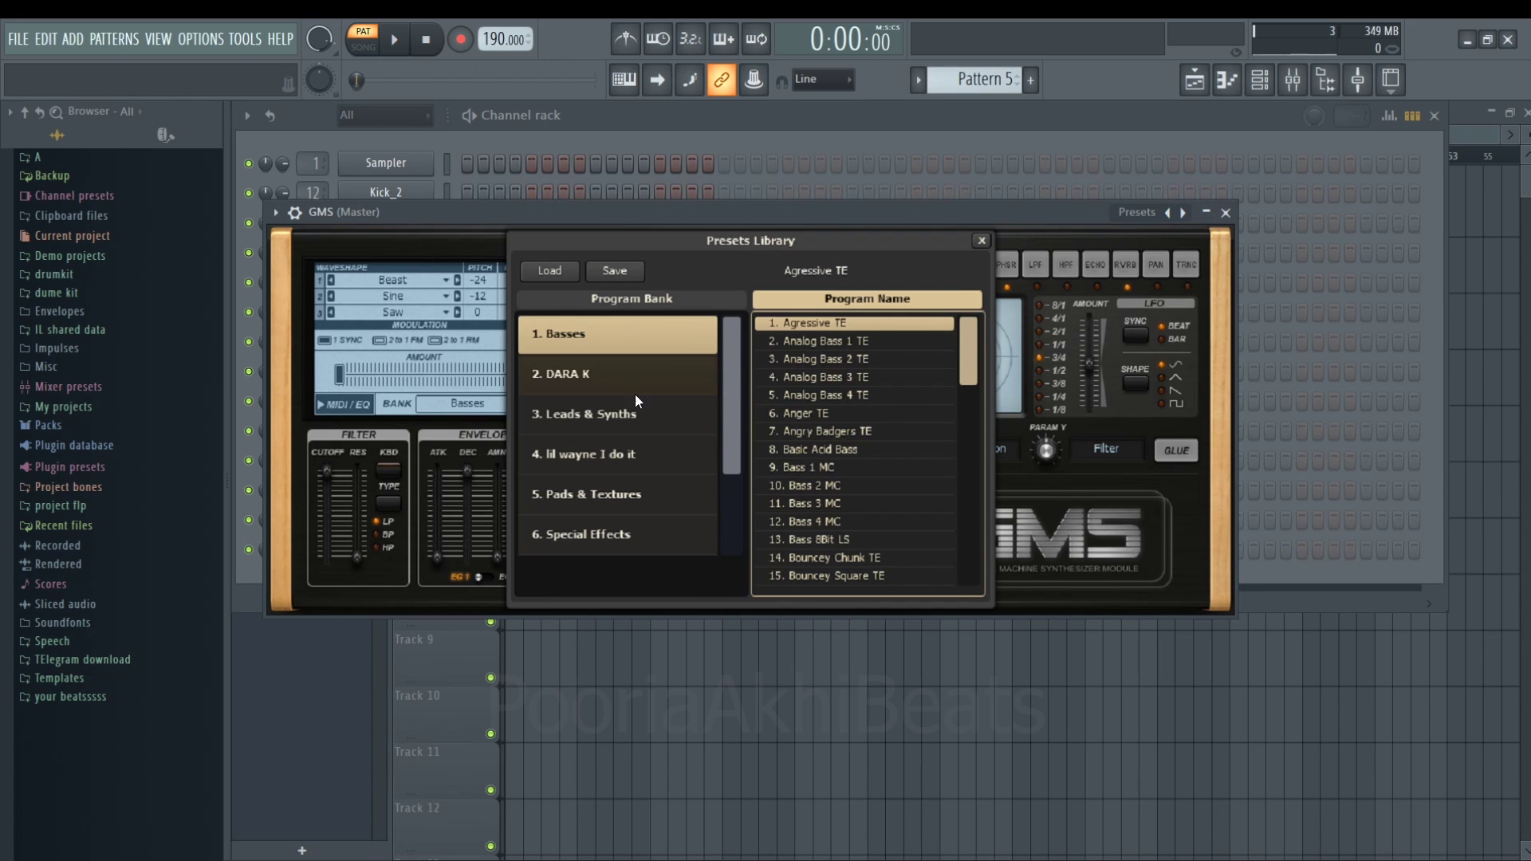
pyautogui.click(612, 381)
pyautogui.click(823, 361)
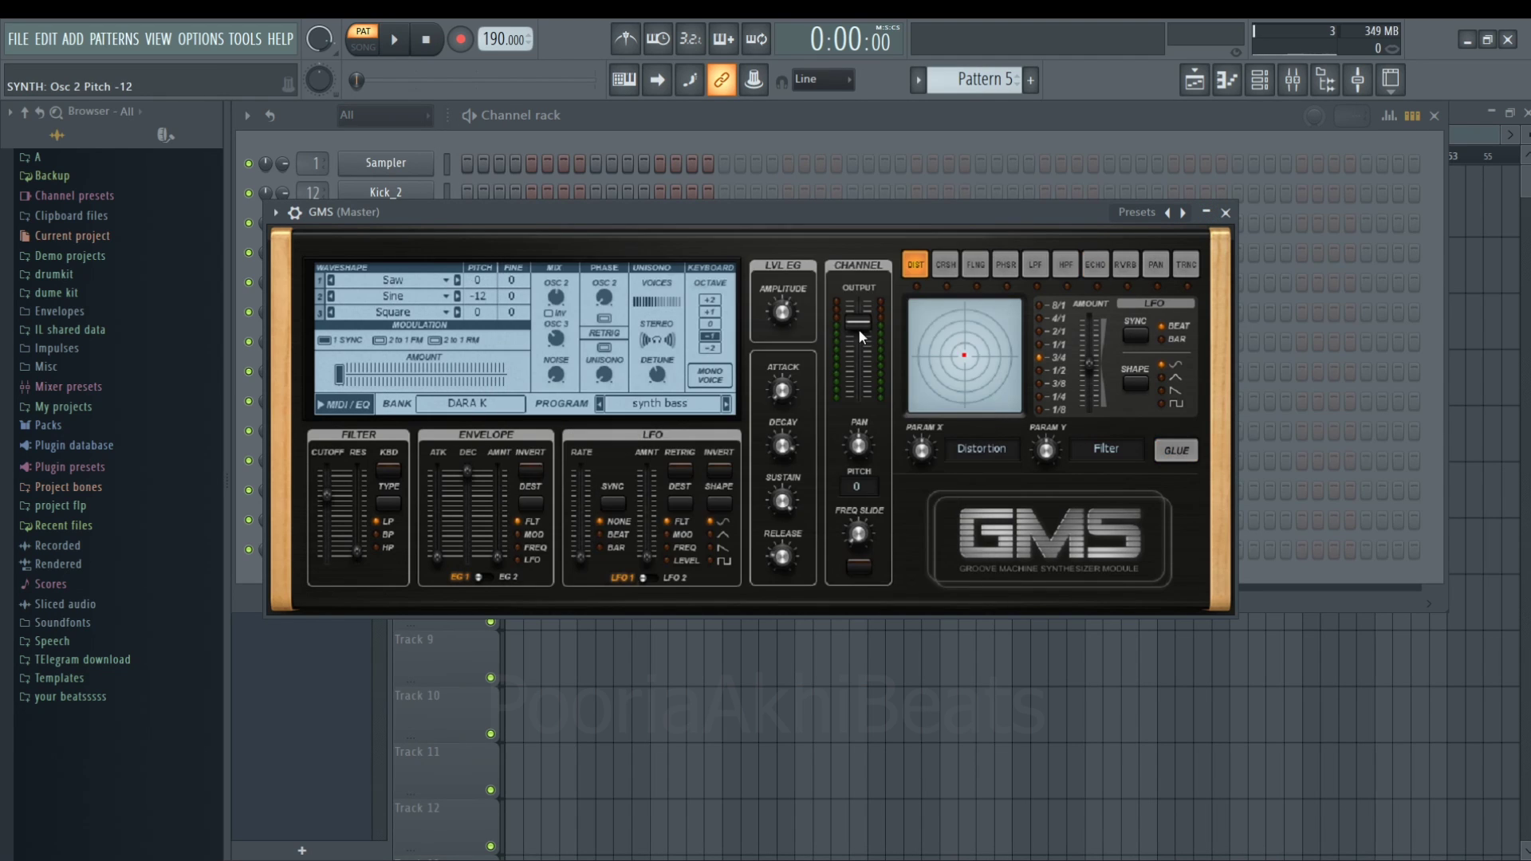
# - Enable portamento and mono mode for the GMS channel and set it to cut itself in group 2
pyautogui.click(295, 212)
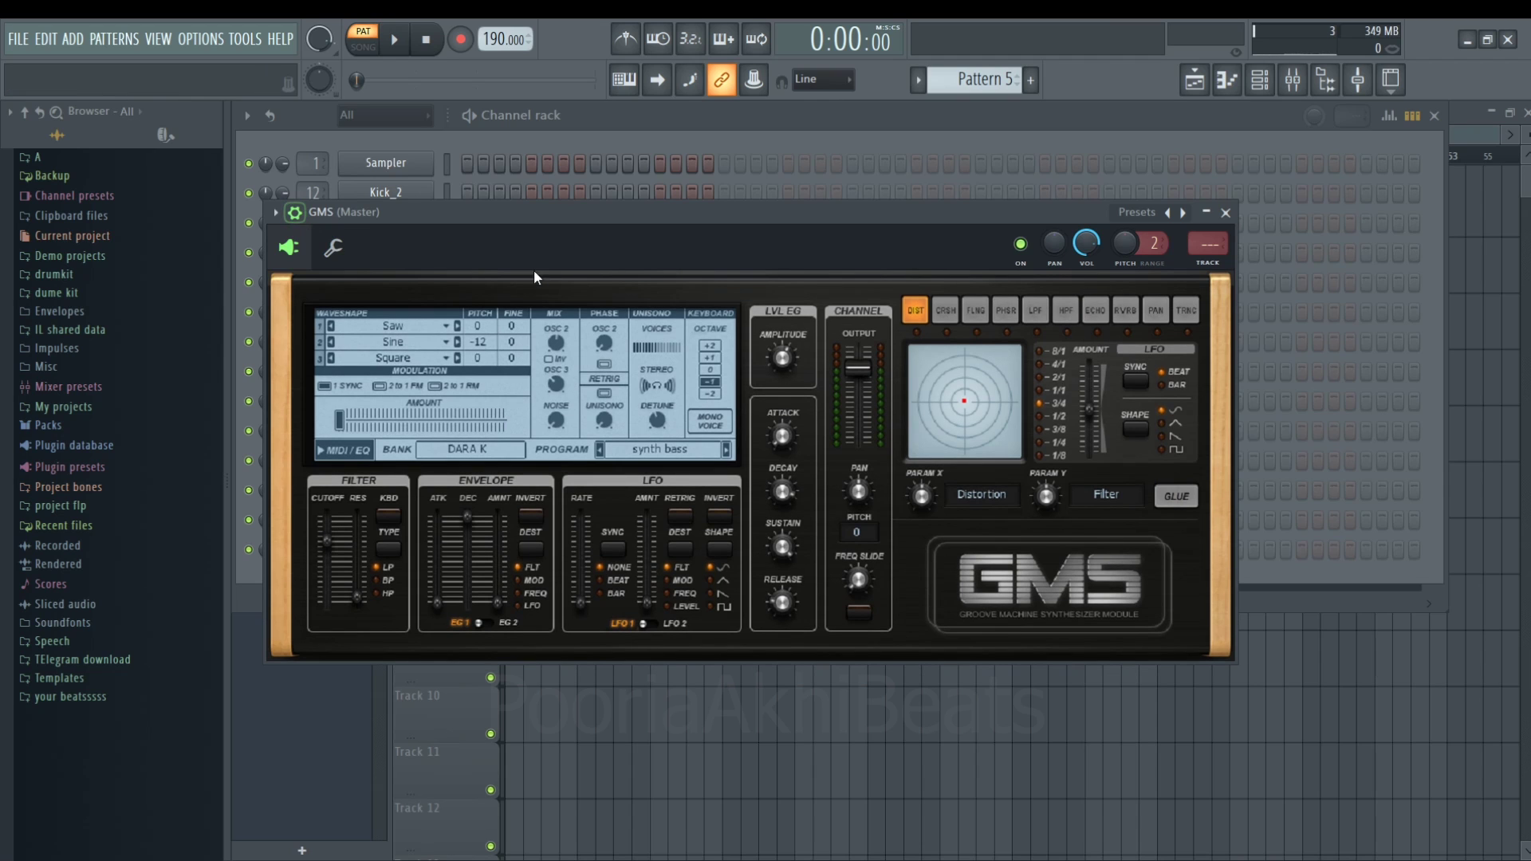
pyautogui.click(332, 249)
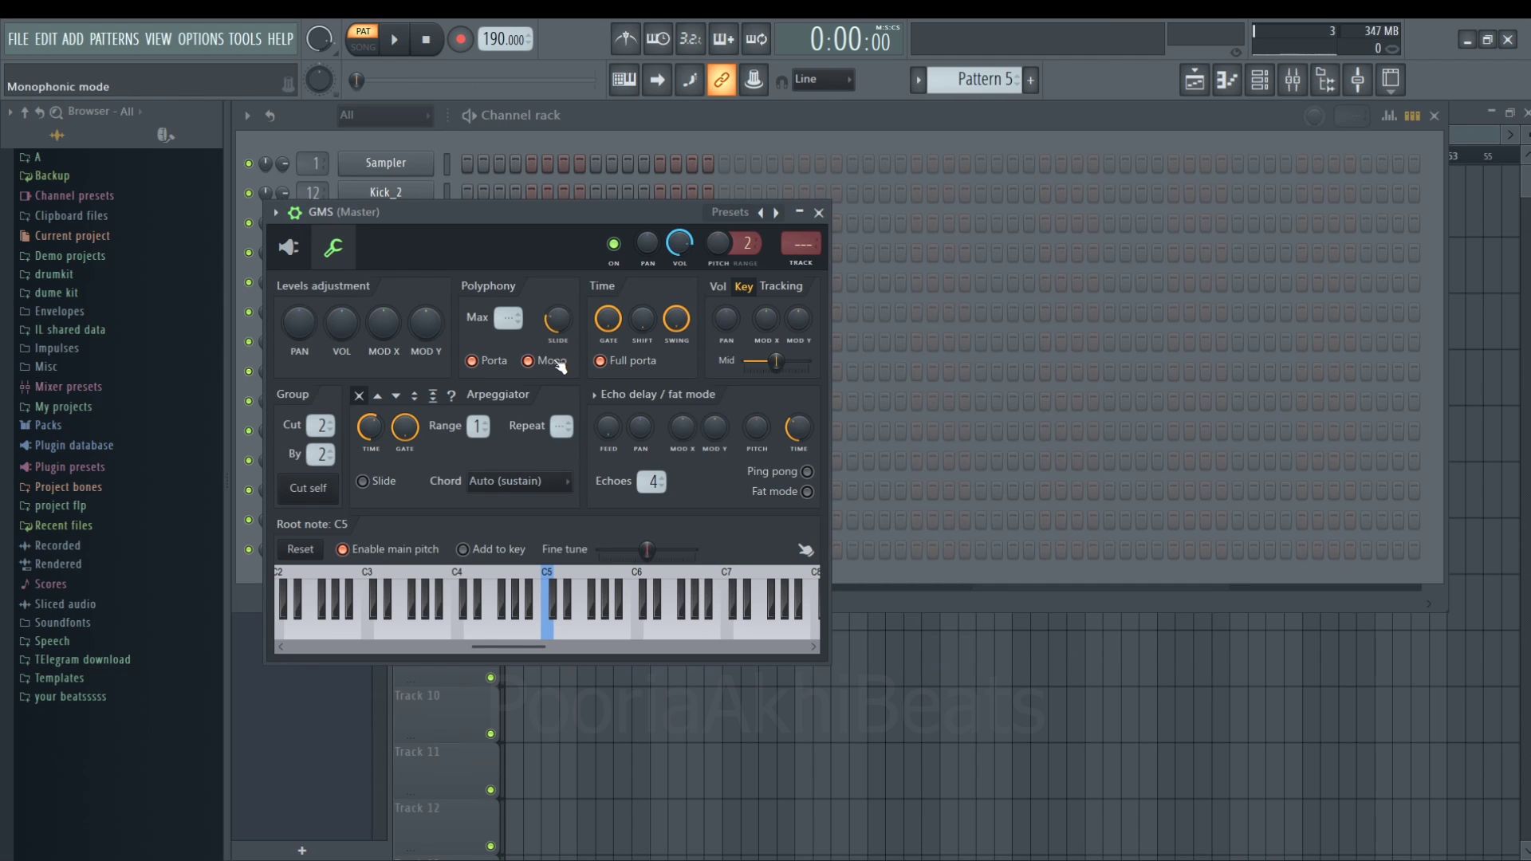
pyautogui.click(819, 213)
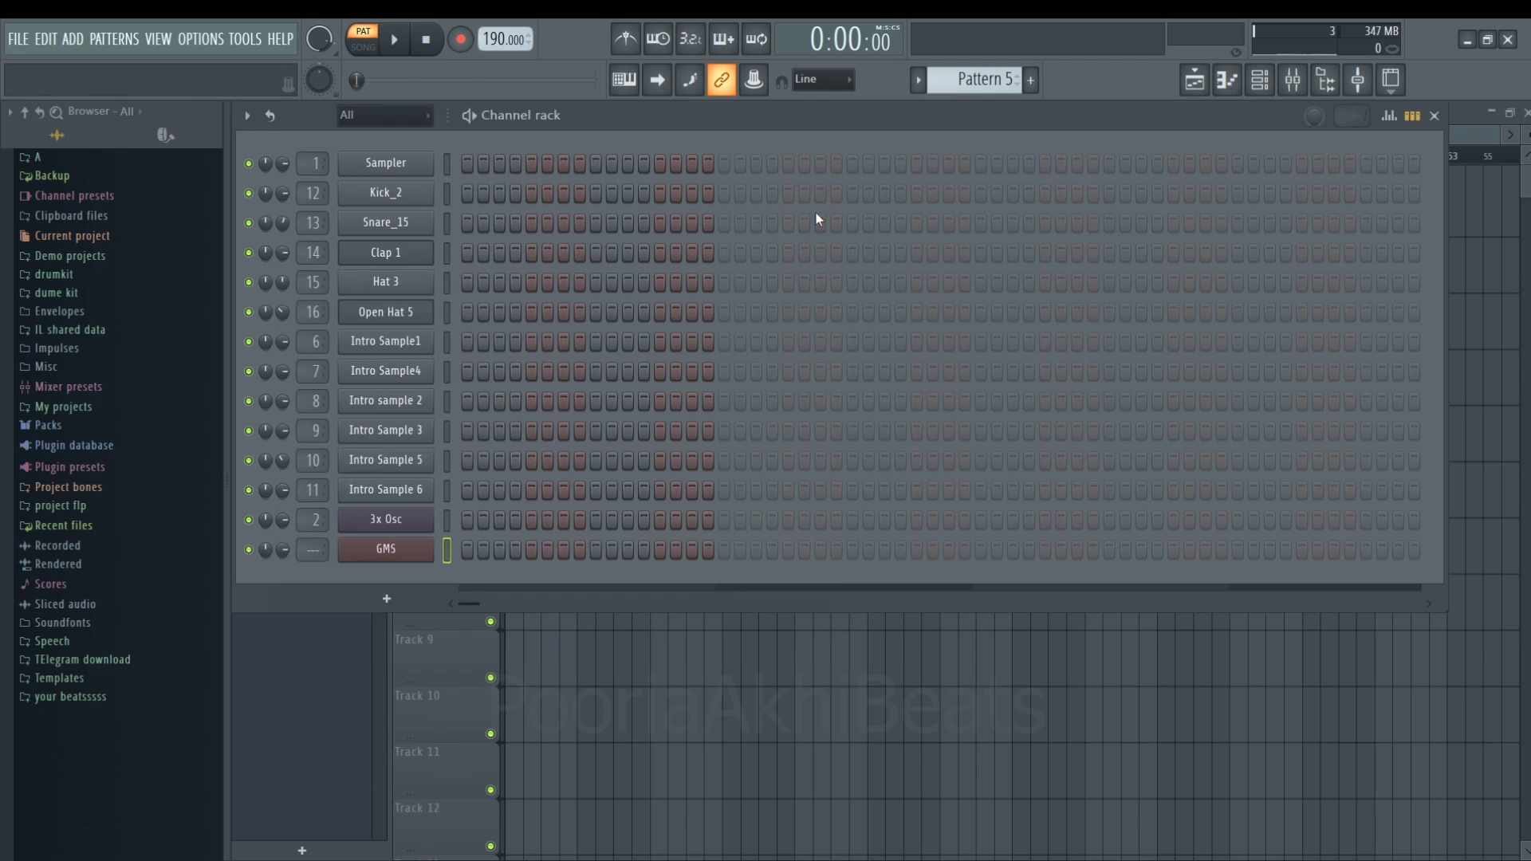
# - Draw two consecutive two-bar C#4 notes across bars 1 to 4 in the GMS piano roll
pyautogui.rightClick(406, 548)
pyautogui.click(502, 548)
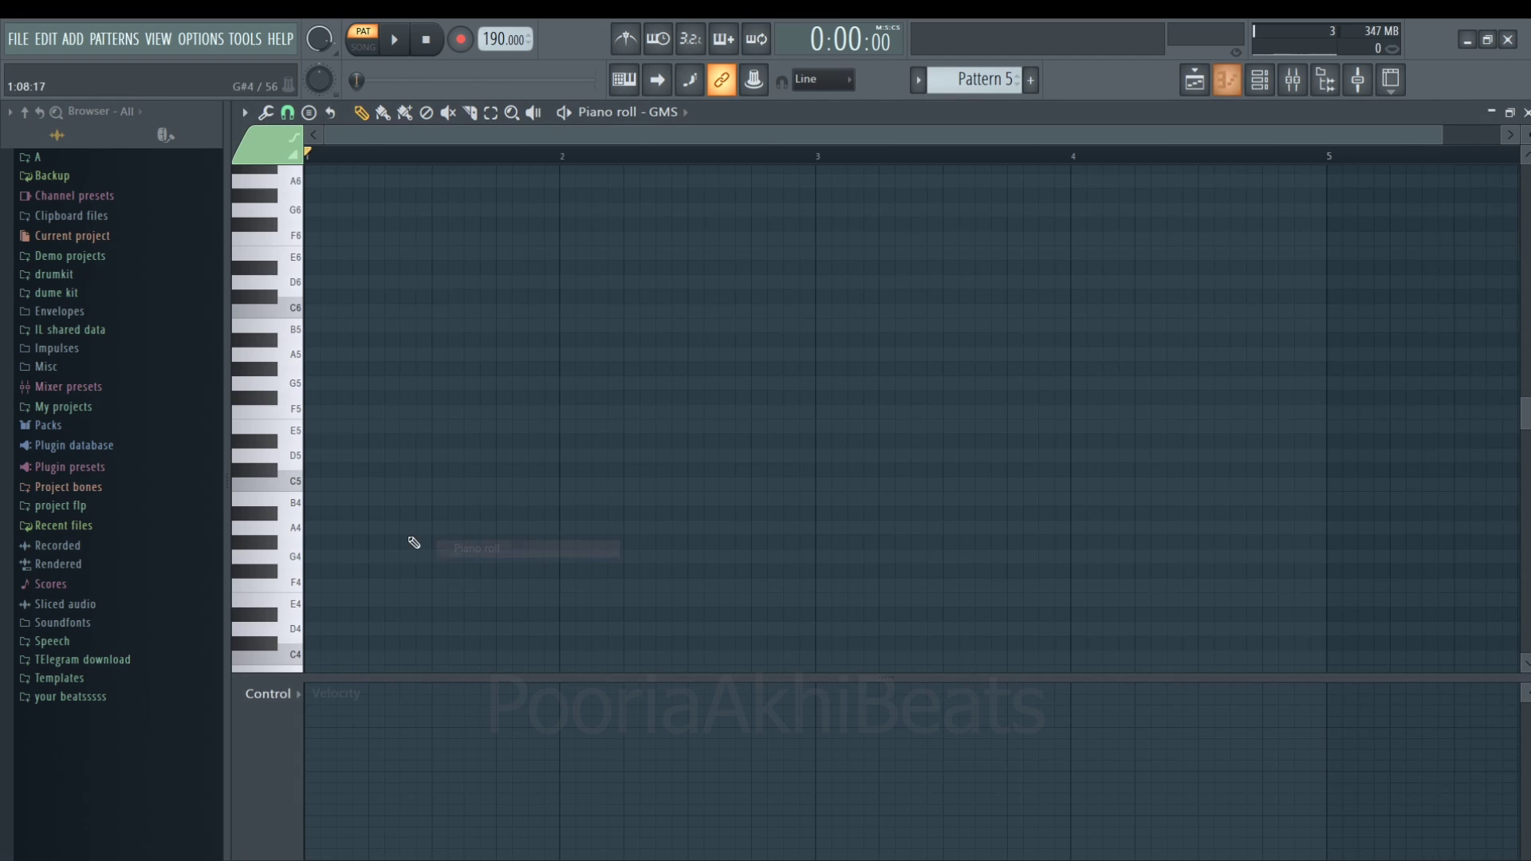
pyautogui.scroll(-3, 279, 490)
pyautogui.moveTo(279, 547)
pyautogui.mouseDown()
pyautogui.moveTo(279, 582)
pyautogui.moveTo(881, 631)
pyautogui.moveTo(815, 639)
pyautogui.mouseUp()
pyautogui.click(310, 571)
pyautogui.moveTo(843, 571); pyautogui.dragTo(811, 568)
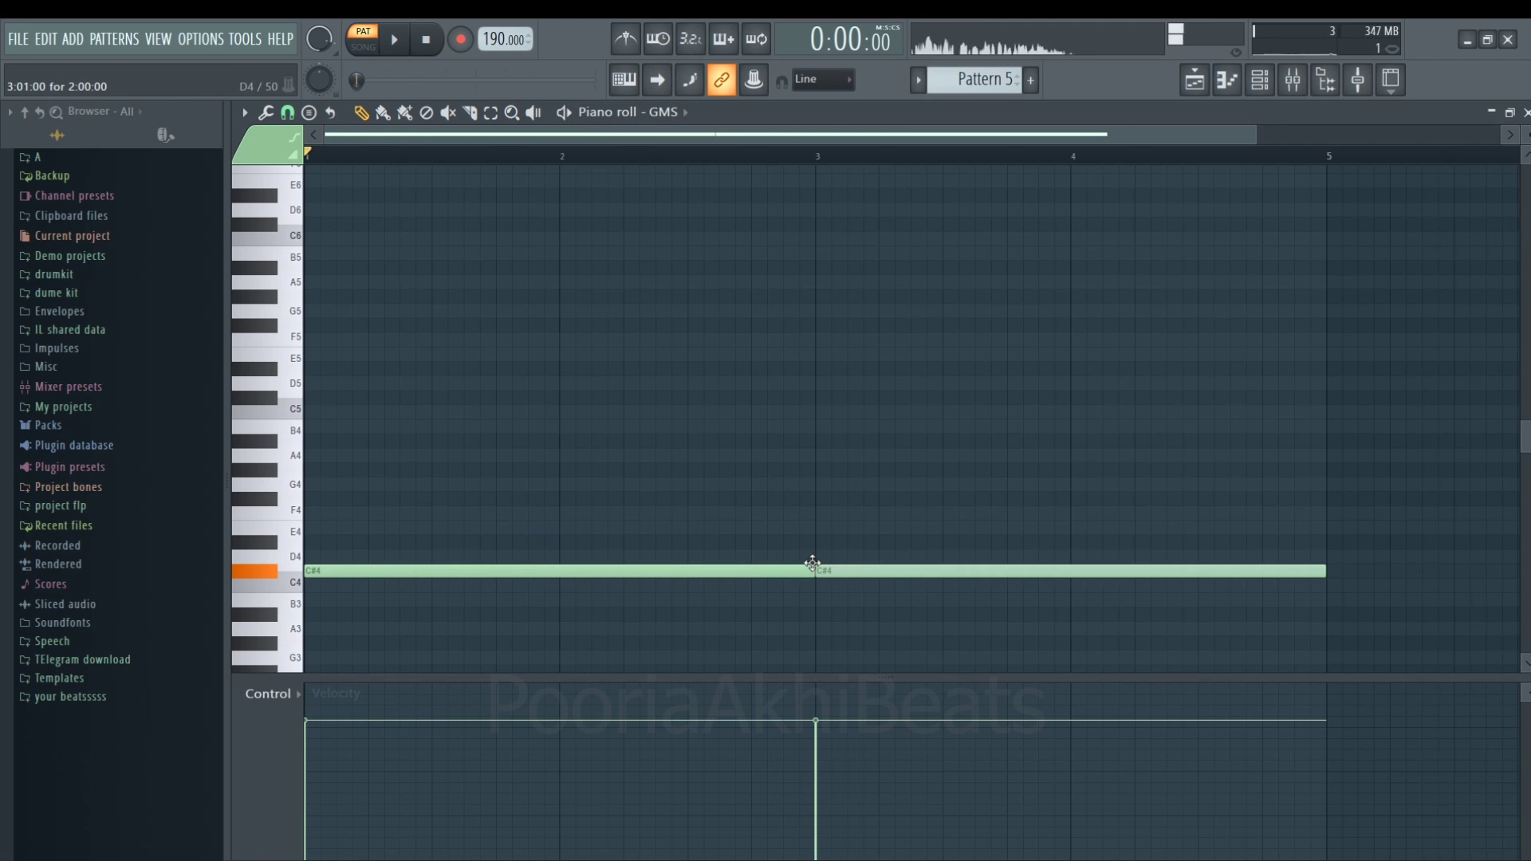
# - Add a one-beat C#5 note on the last beat of bar 4
pyautogui.moveTo(1022, 142); pyautogui.dragTo(1499, 141)
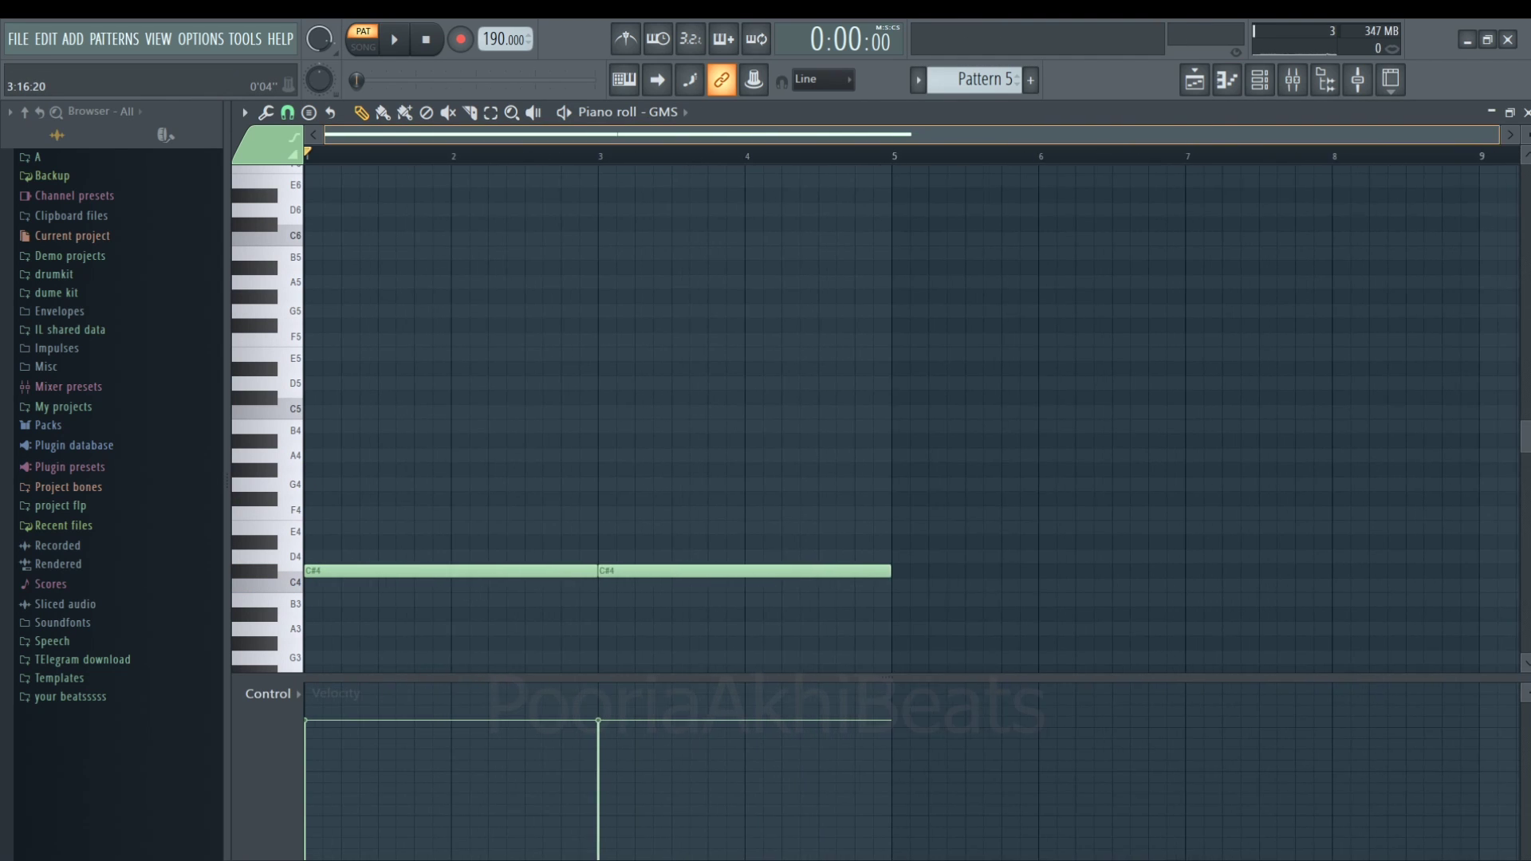
pyautogui.click(868, 368)
pyautogui.moveTo(868, 369); pyautogui.dragTo(861, 401)
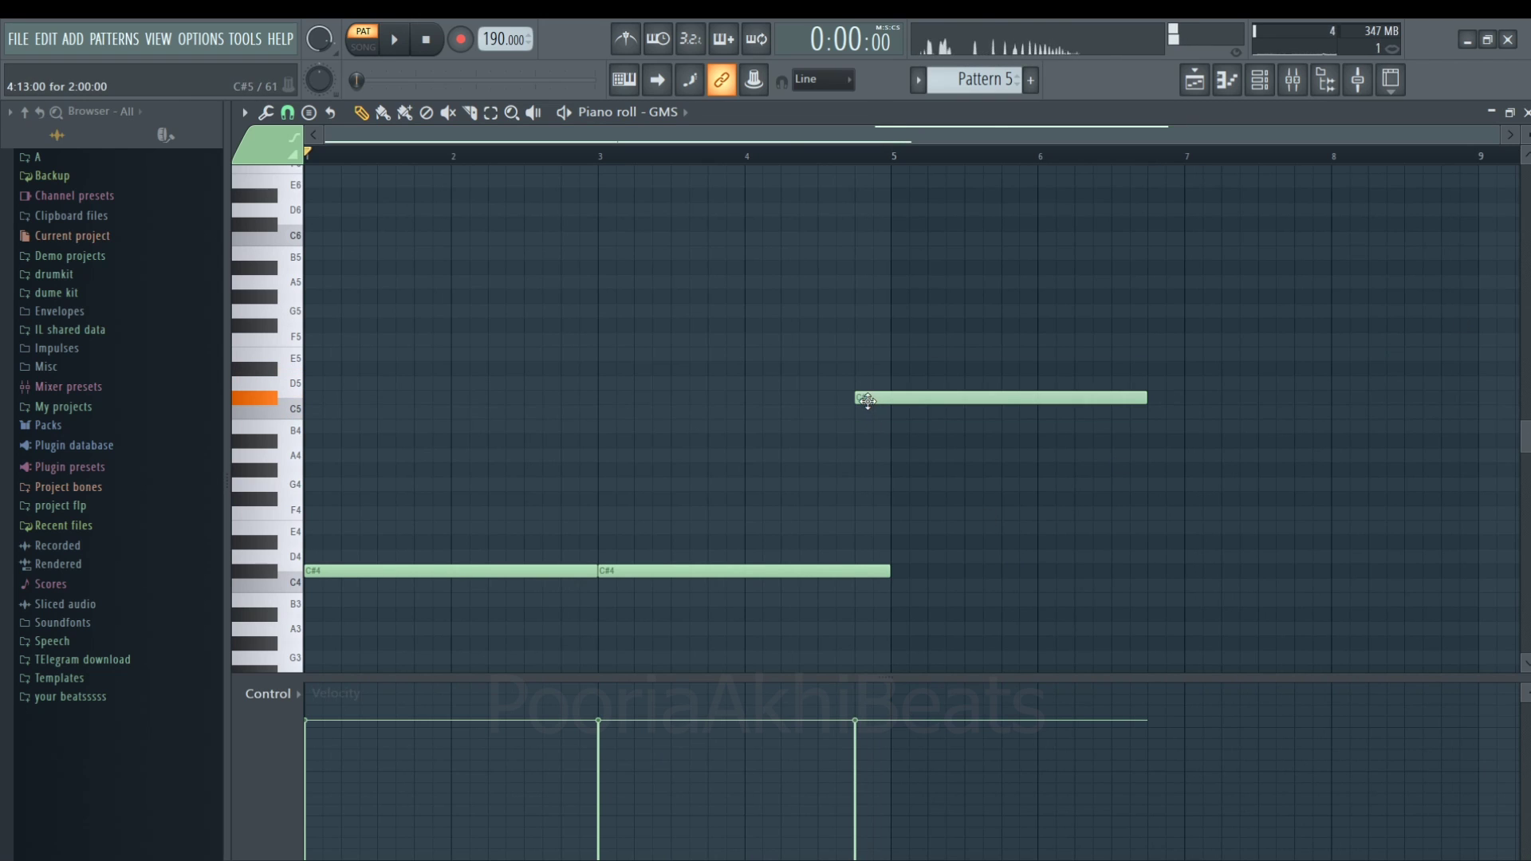
pyautogui.moveTo(1149, 404); pyautogui.dragTo(907, 399)
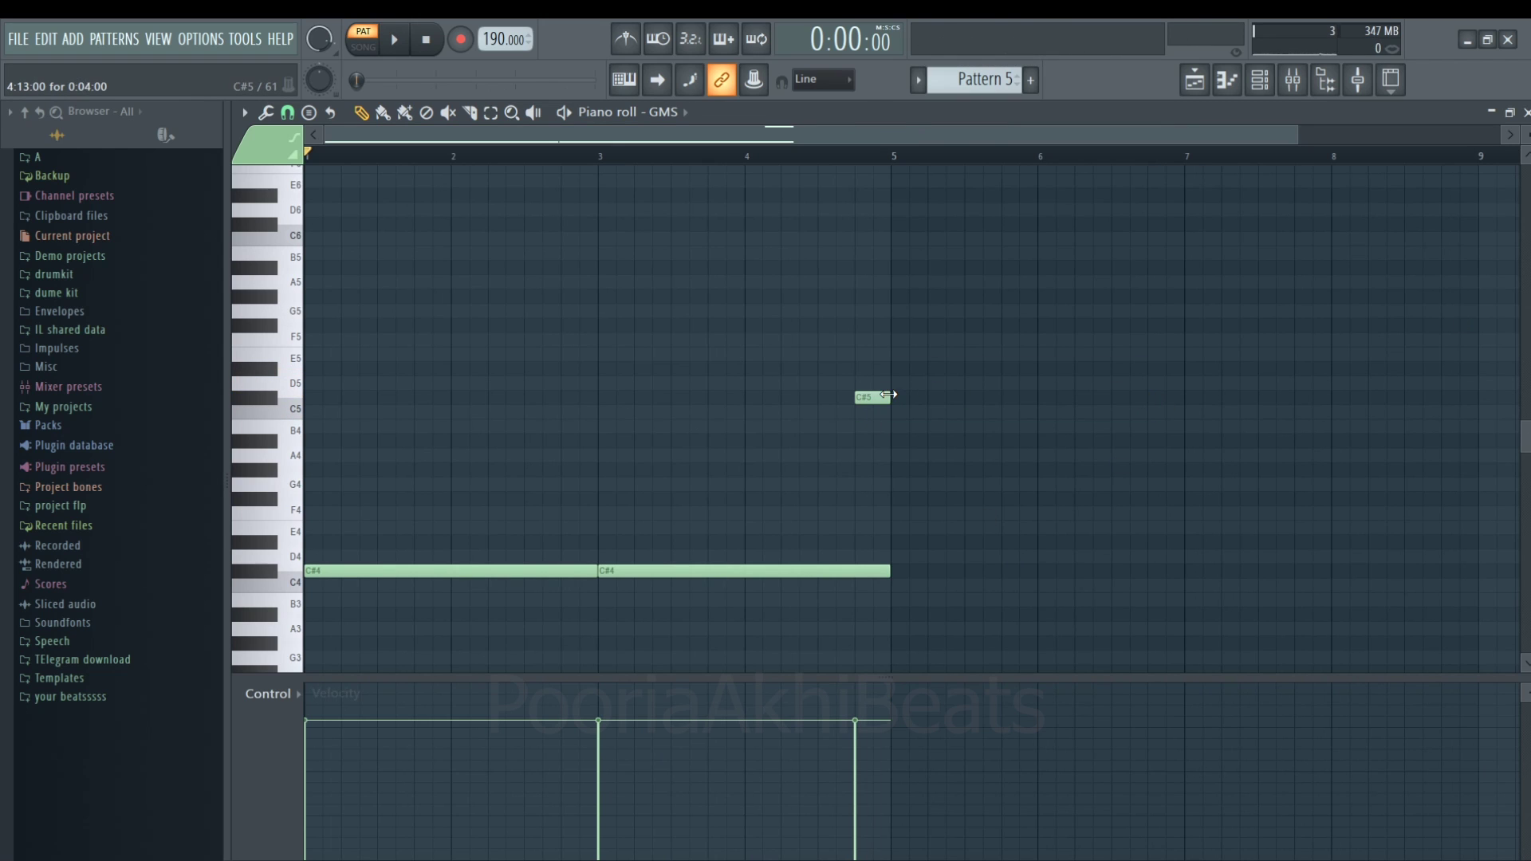
# - Draw two more two-bar C#4 notes to fill bars 5 to 8
pyautogui.click(907, 571)
pyautogui.moveTo(927, 569); pyautogui.dragTo(1187, 571)
pyautogui.click(1196, 571)
# - Add one-beat C#5 and A4 notes on the last two beats of bar 8 during playback
pyautogui.moveTo(1433, 388)
pyautogui.mouseDown()
pyautogui.moveTo(1417, 358)
pyautogui.moveTo(1409, 395)
pyautogui.mouseUp()
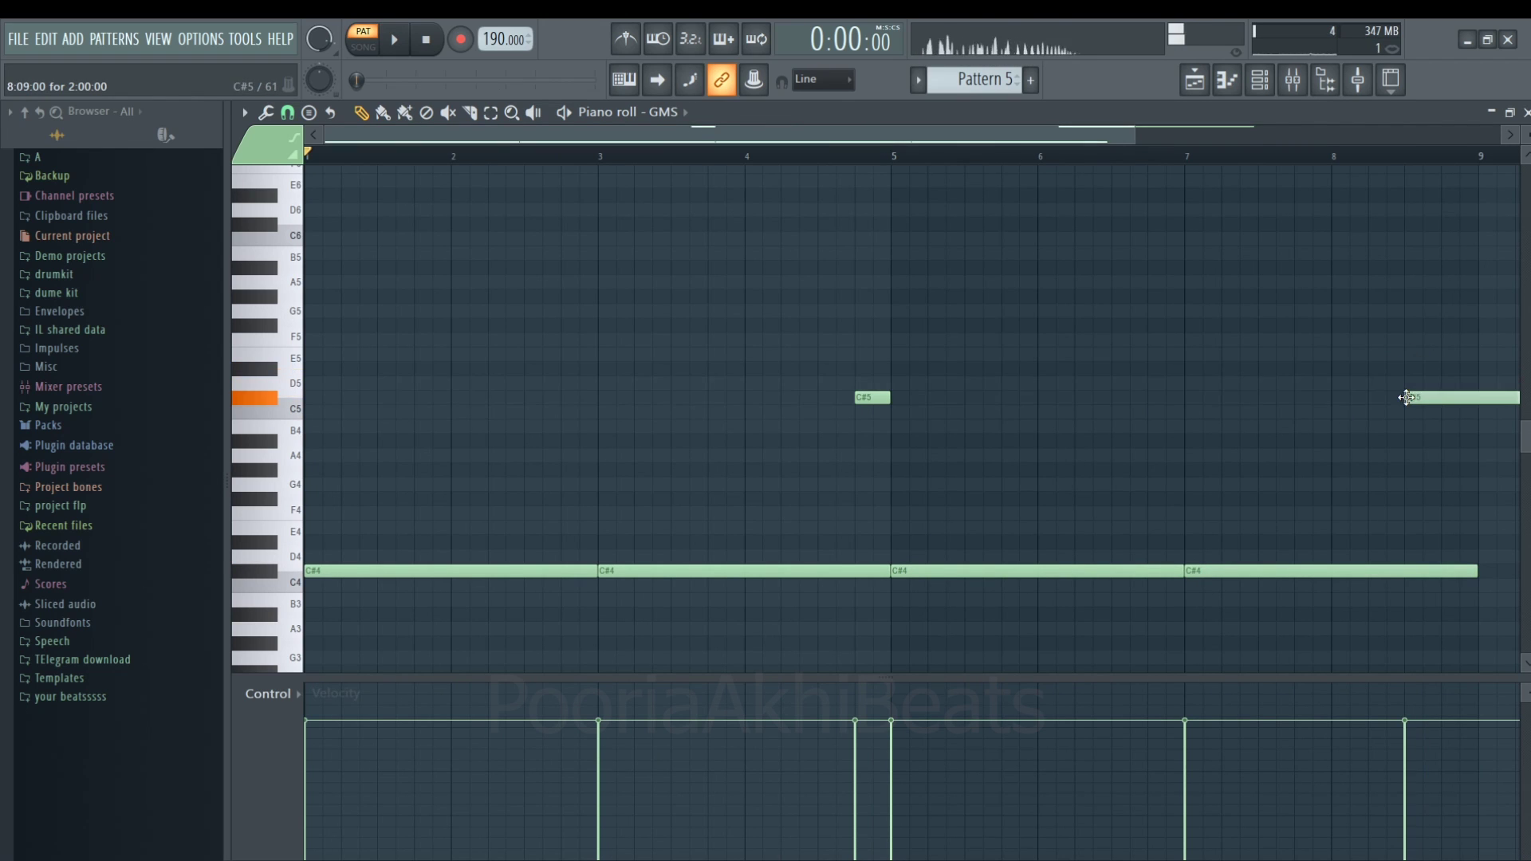
pyautogui.press('space')
pyautogui.scroll(-3, 1276, 195)
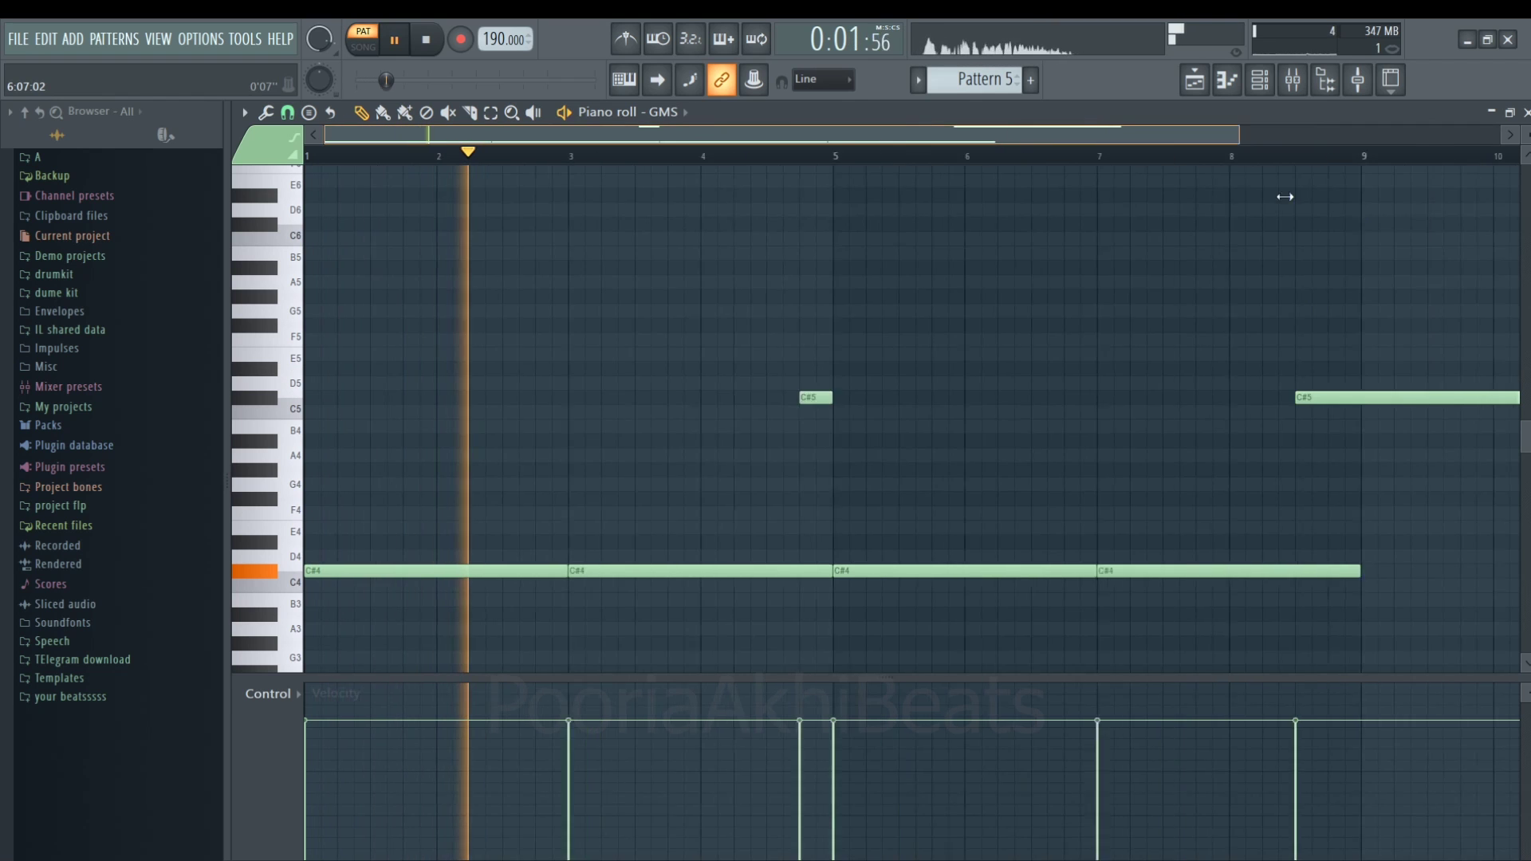
pyautogui.moveTo(1191, 385); pyautogui.dragTo(1032, 452)
pyautogui.click(1035, 440)
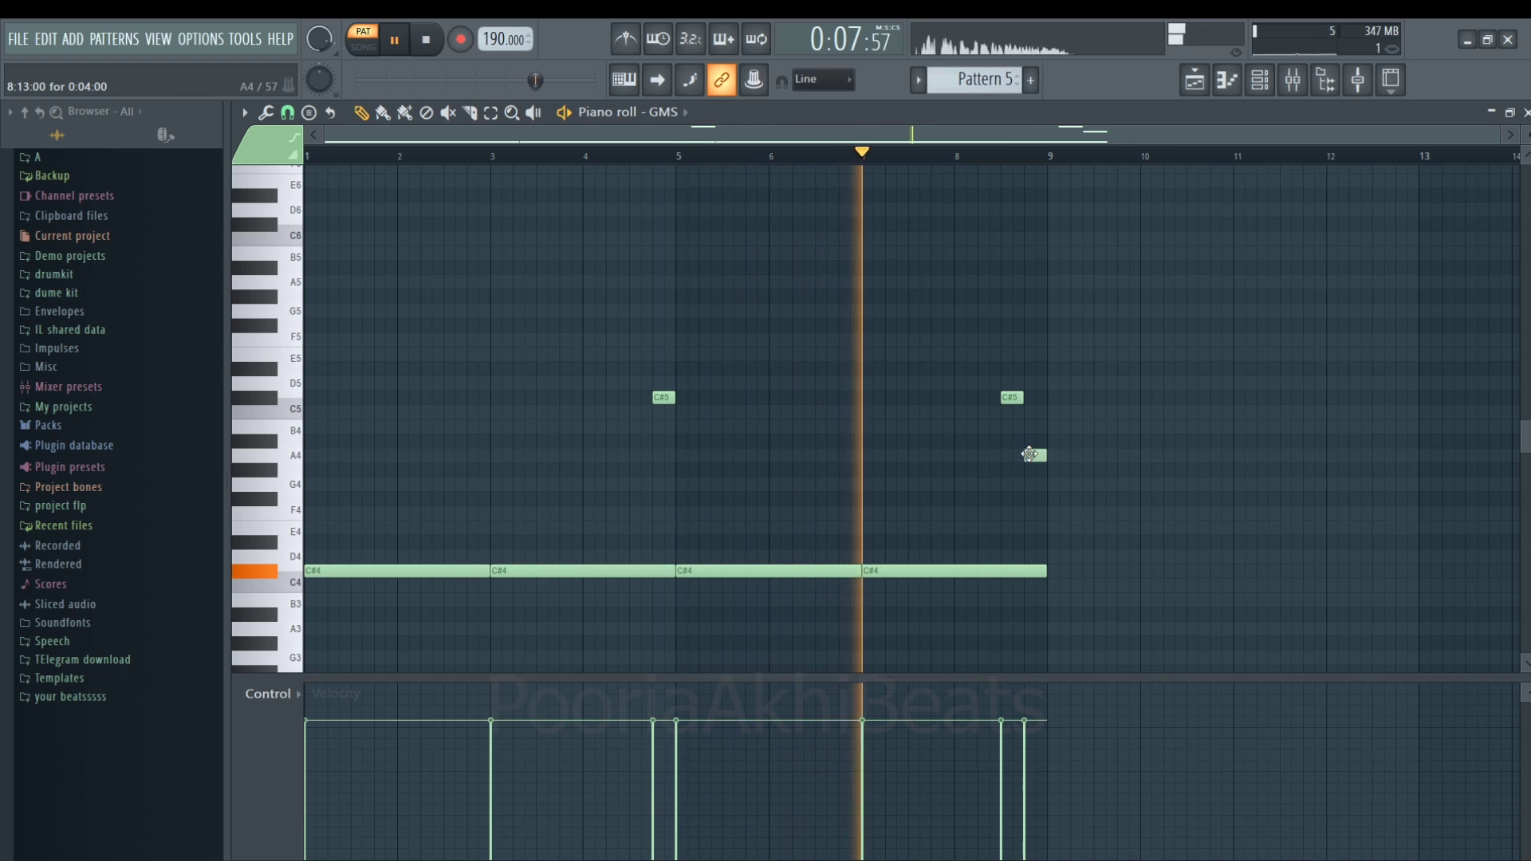
# - Turn the C#5 notes at the ends of bars 4 and 8 into slide notes
pyautogui.scroll(2, 1026, 172)
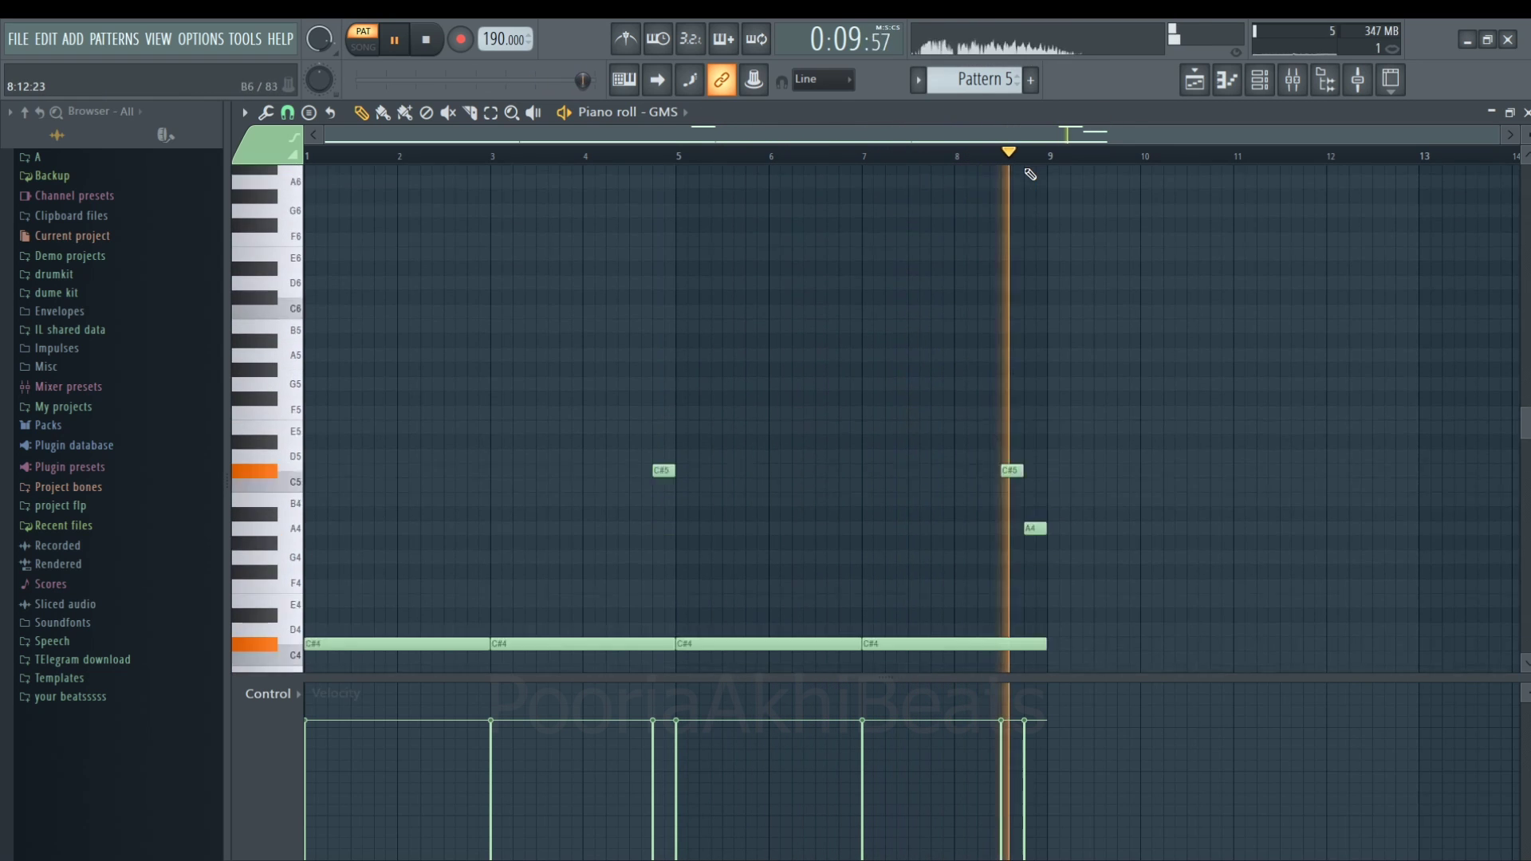
pyautogui.scroll(-3, 1029, 173)
pyautogui.scroll(3, 1033, 169)
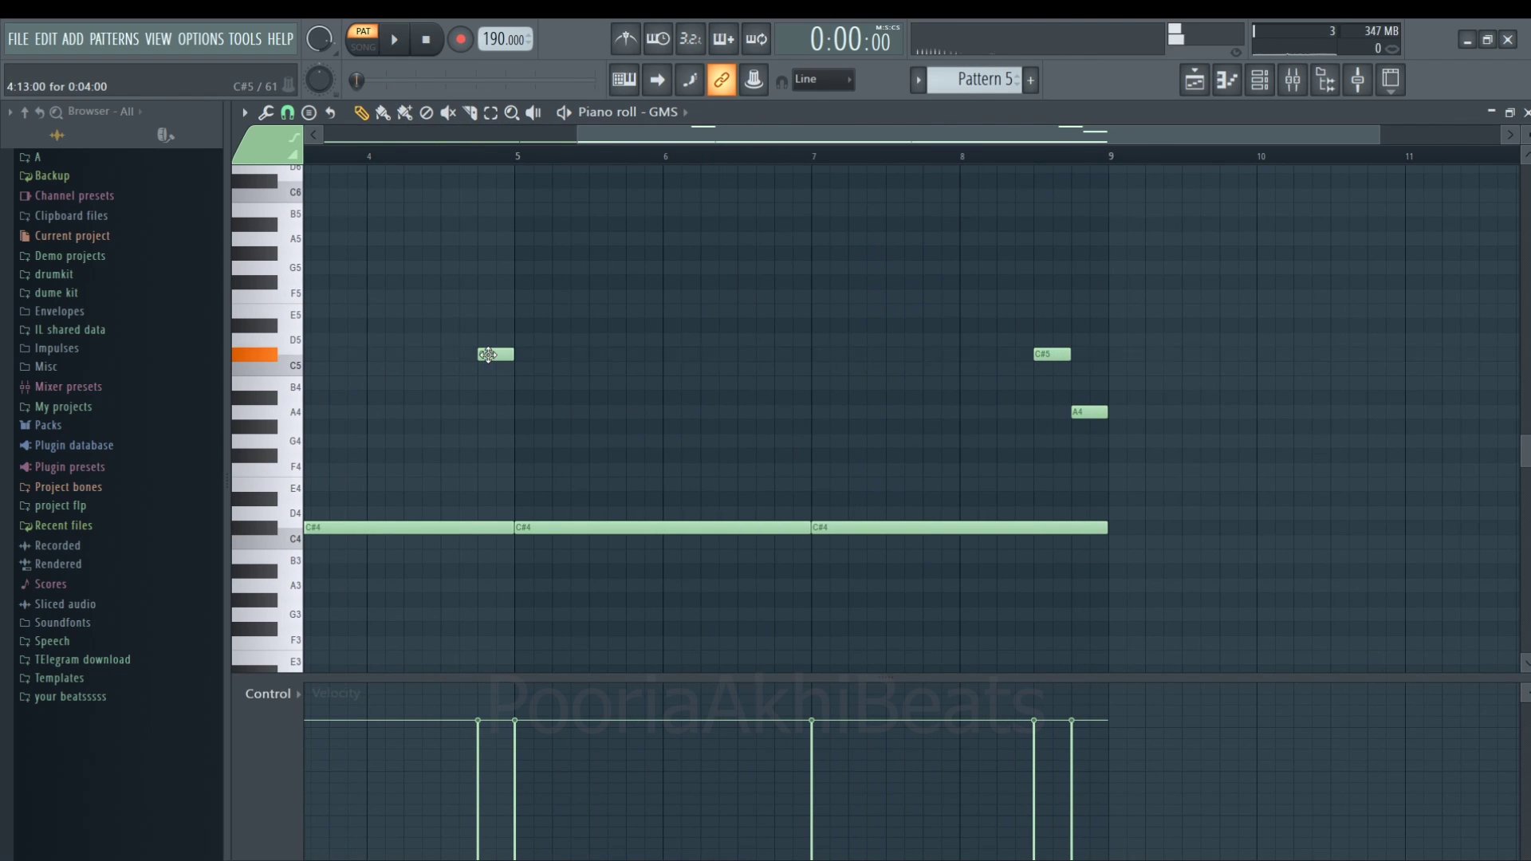
pyautogui.doubleClick(488, 355)
pyautogui.click(883, 562)
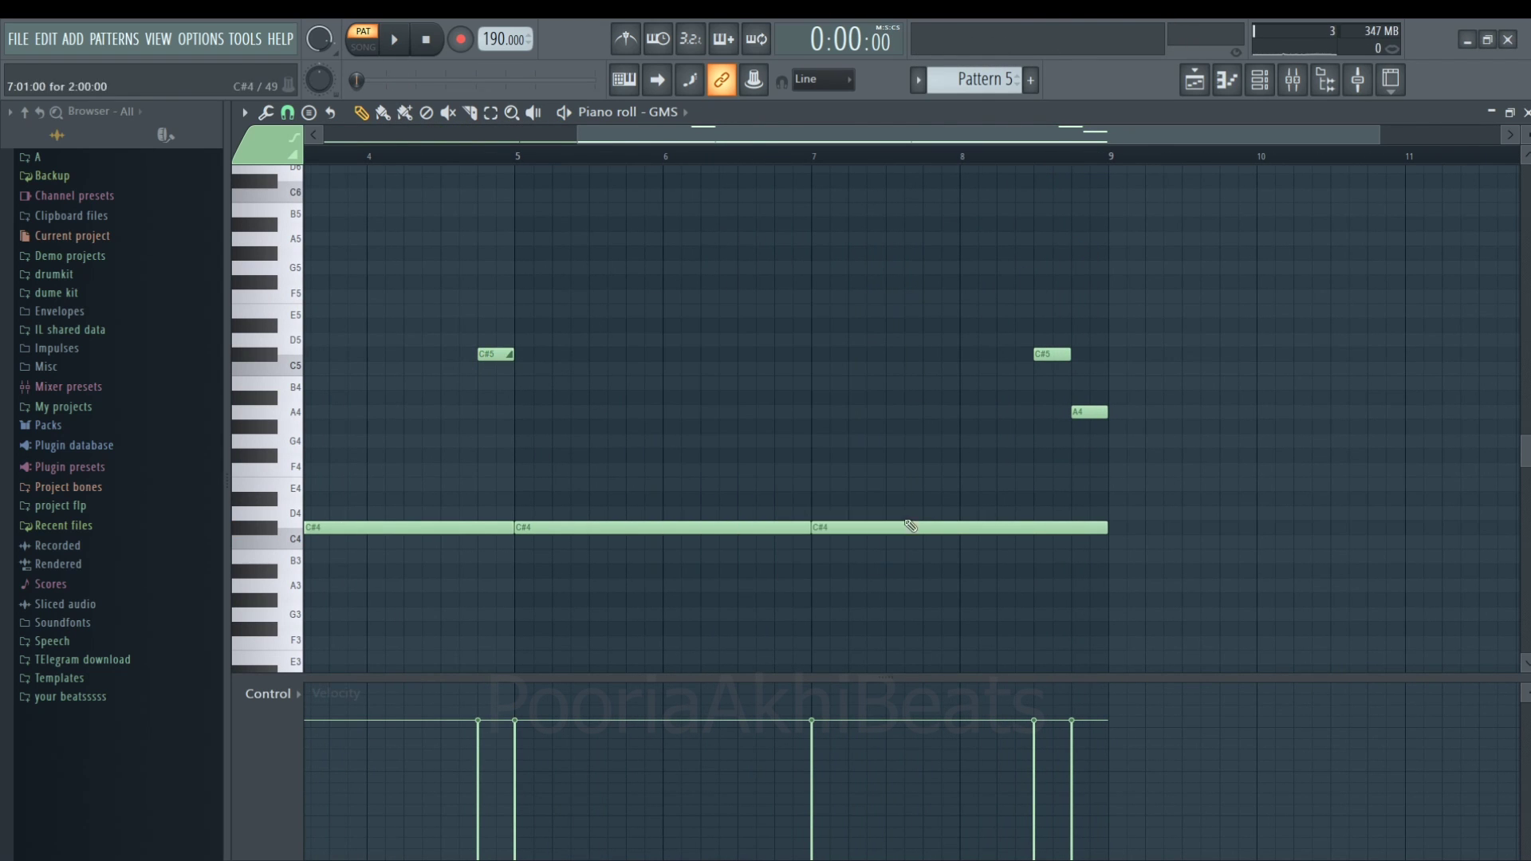
pyautogui.doubleClick(1062, 352)
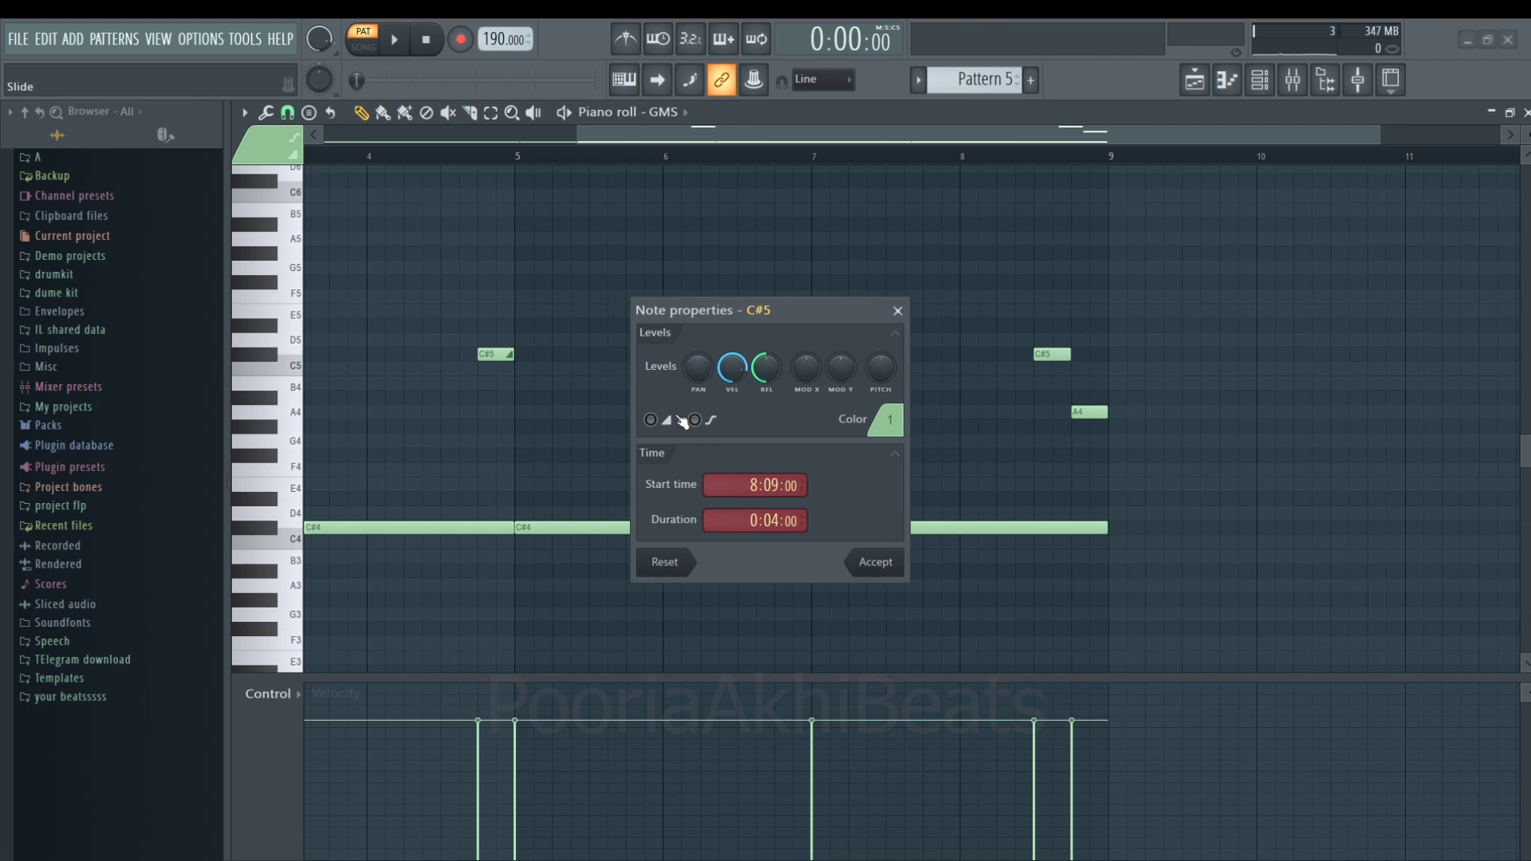
pyautogui.click(877, 565)
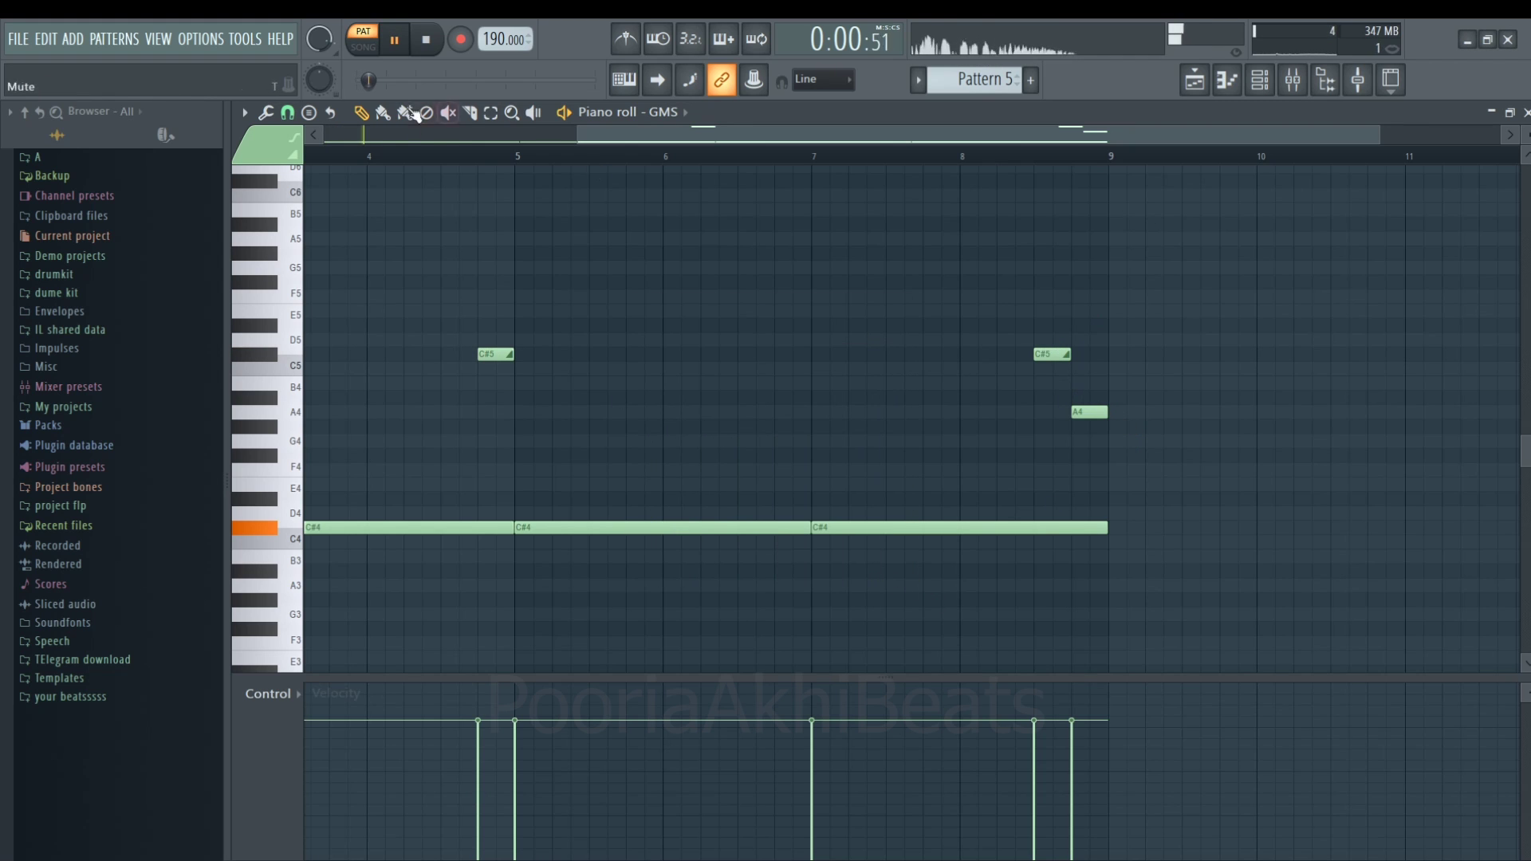
# - Turn the A4 in bar 8 into a slide note, lengthen the preceding C#5 to overlap it, and audition the ending
pyautogui.click(422, 151)
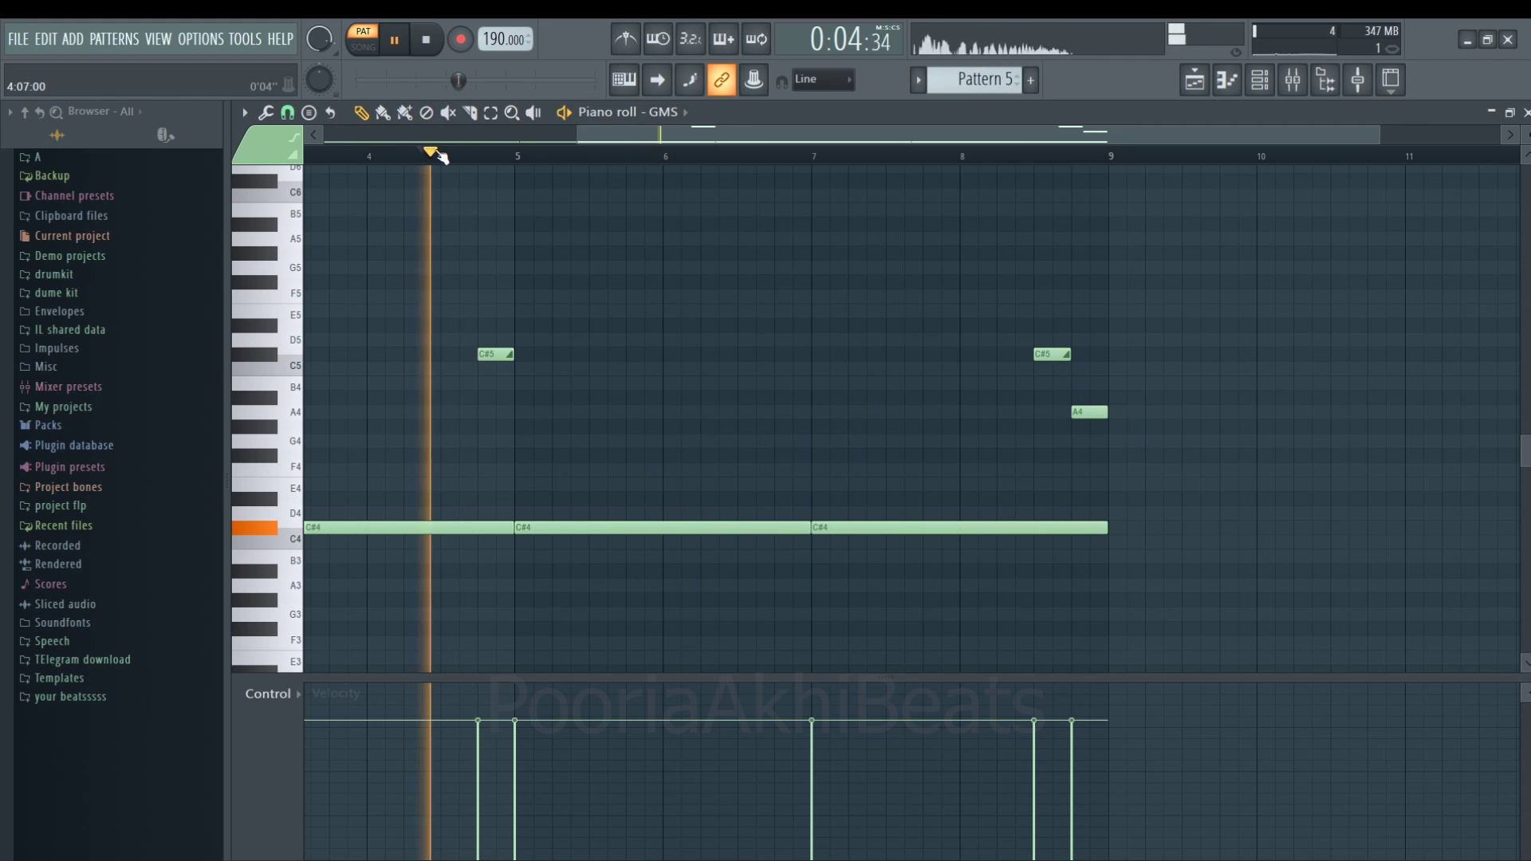
pyautogui.doubleClick(1099, 416)
pyautogui.click(651, 419)
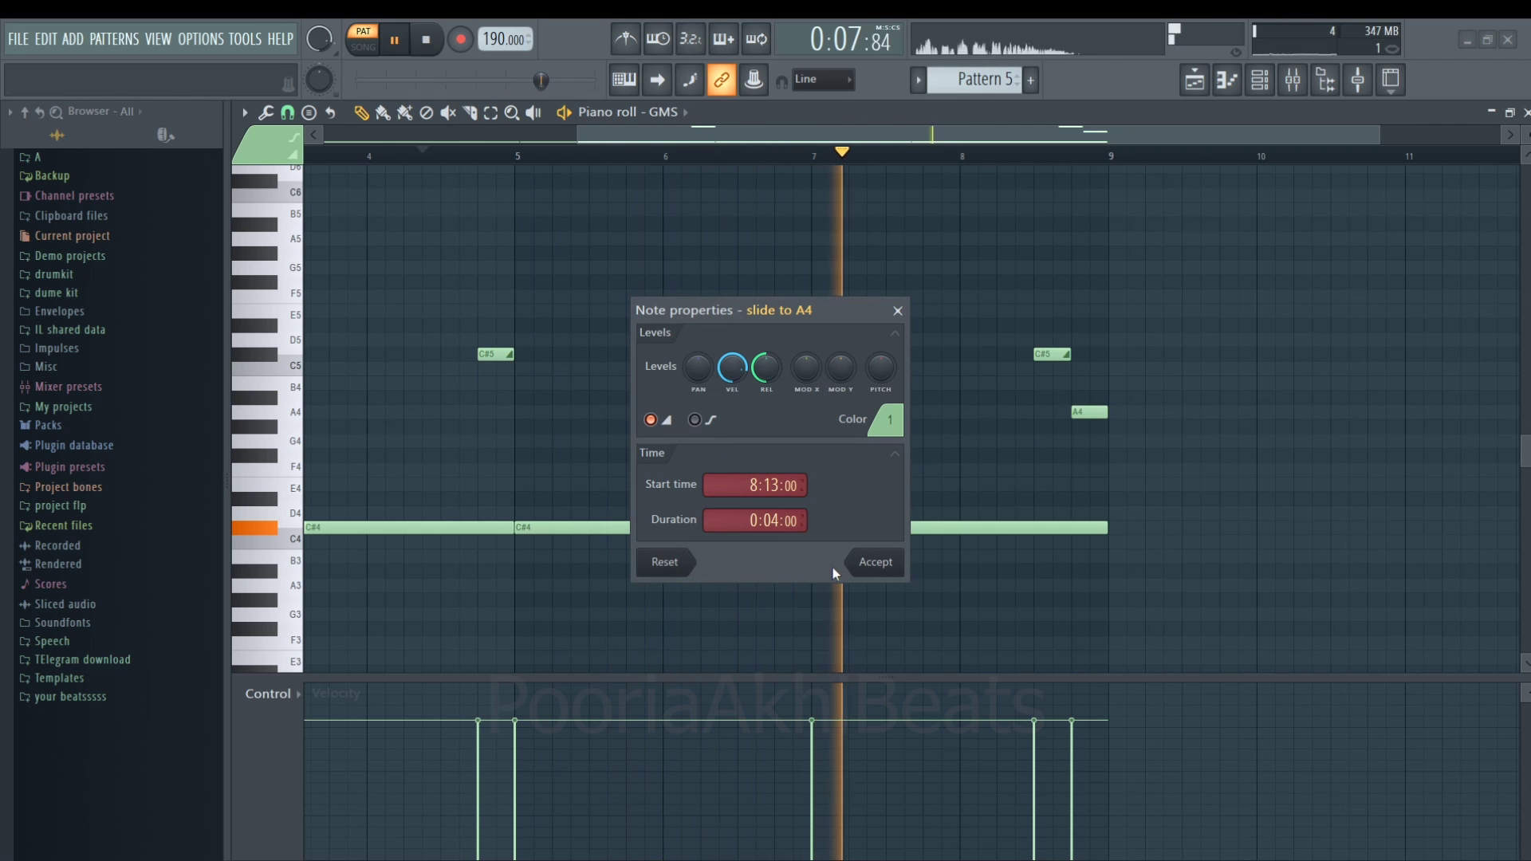
pyautogui.click(871, 562)
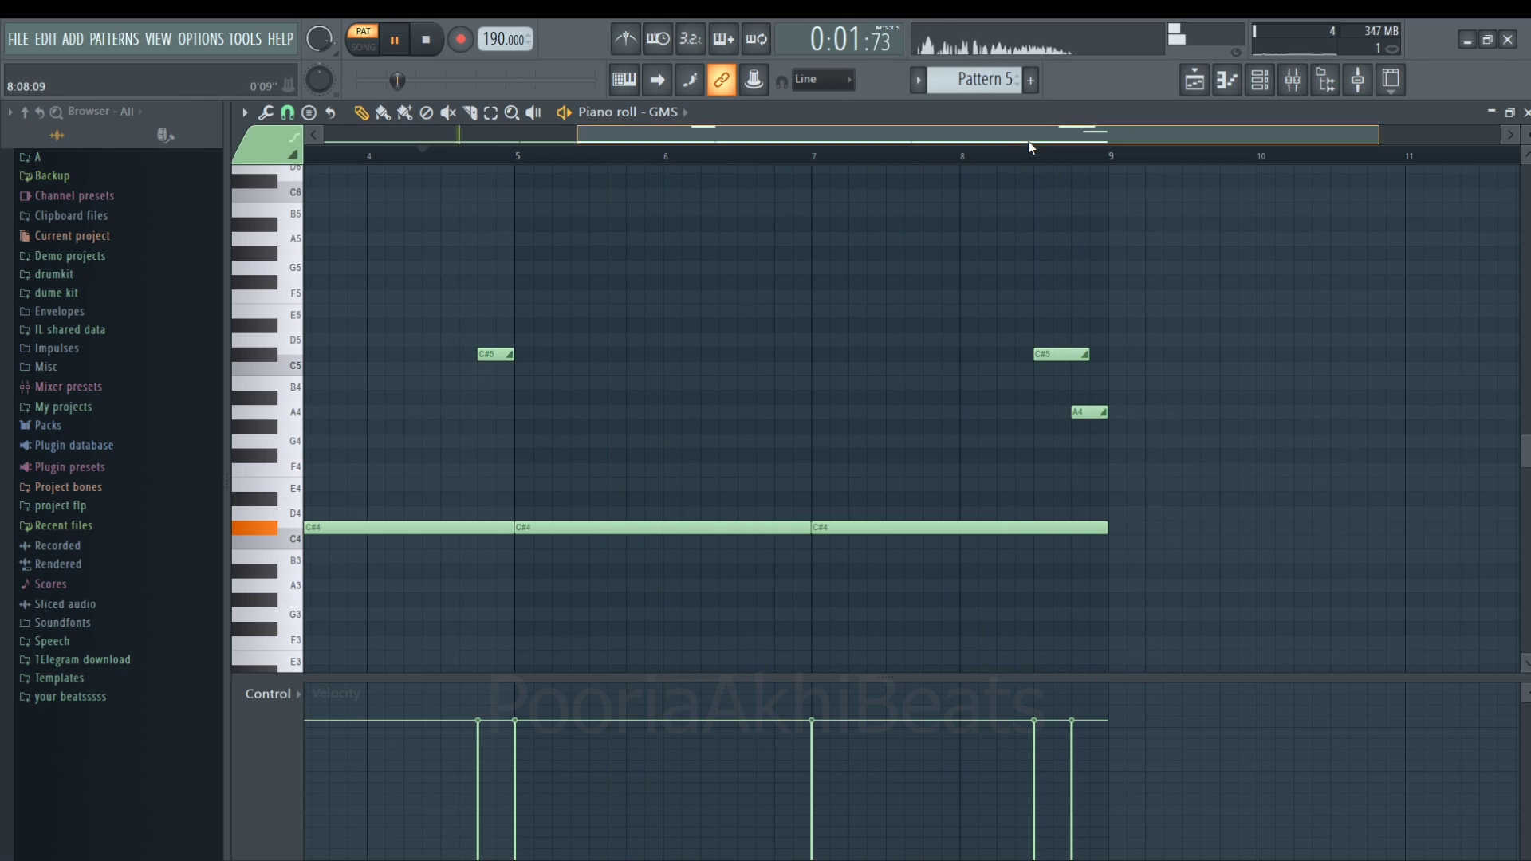
pyautogui.press('space')
pyautogui.press('space')
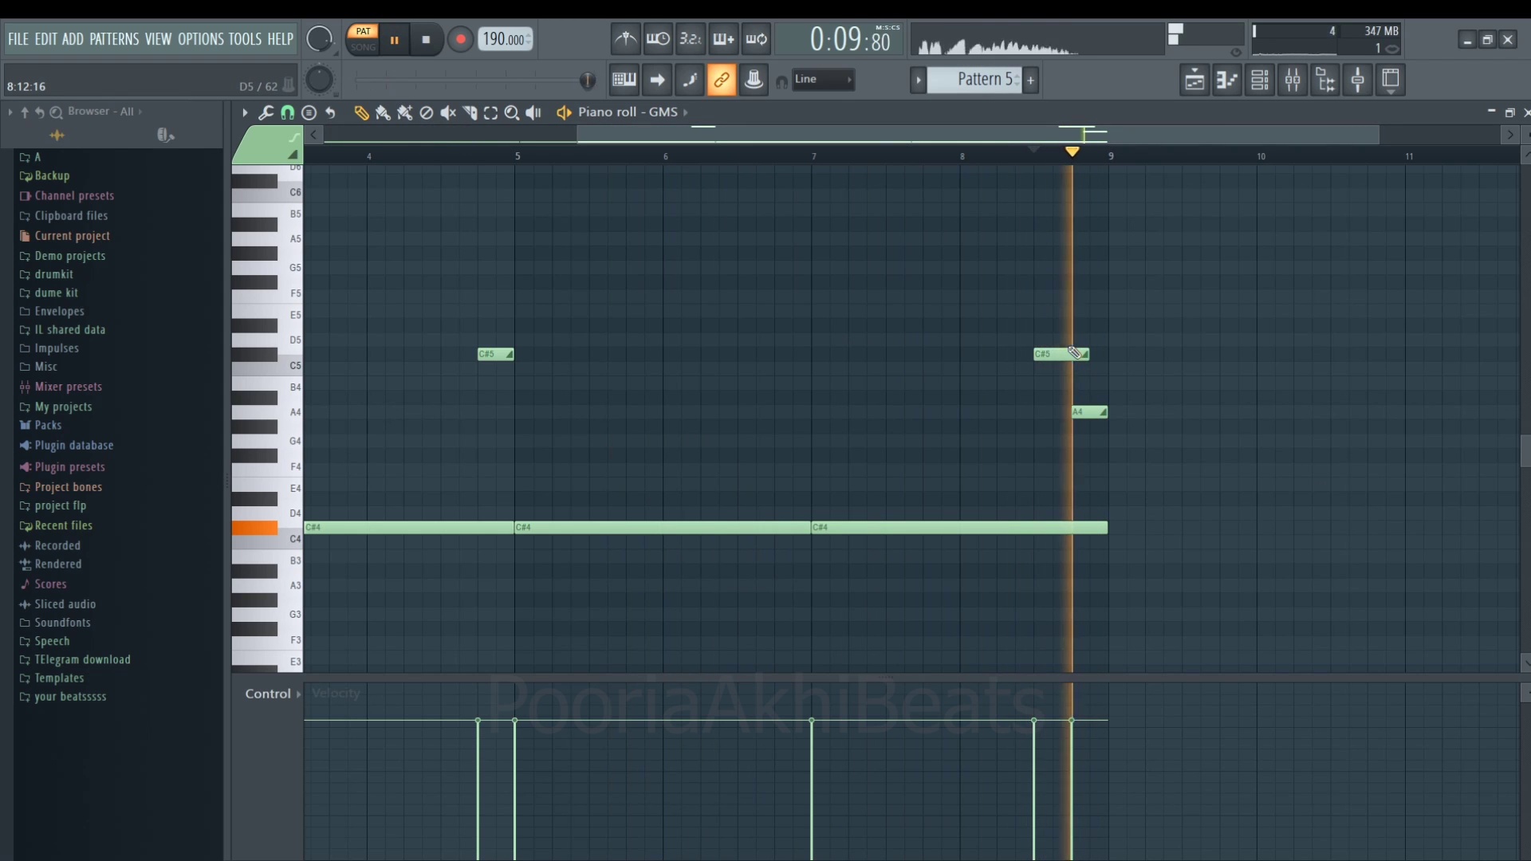
pyautogui.press('space')
pyautogui.press('space')
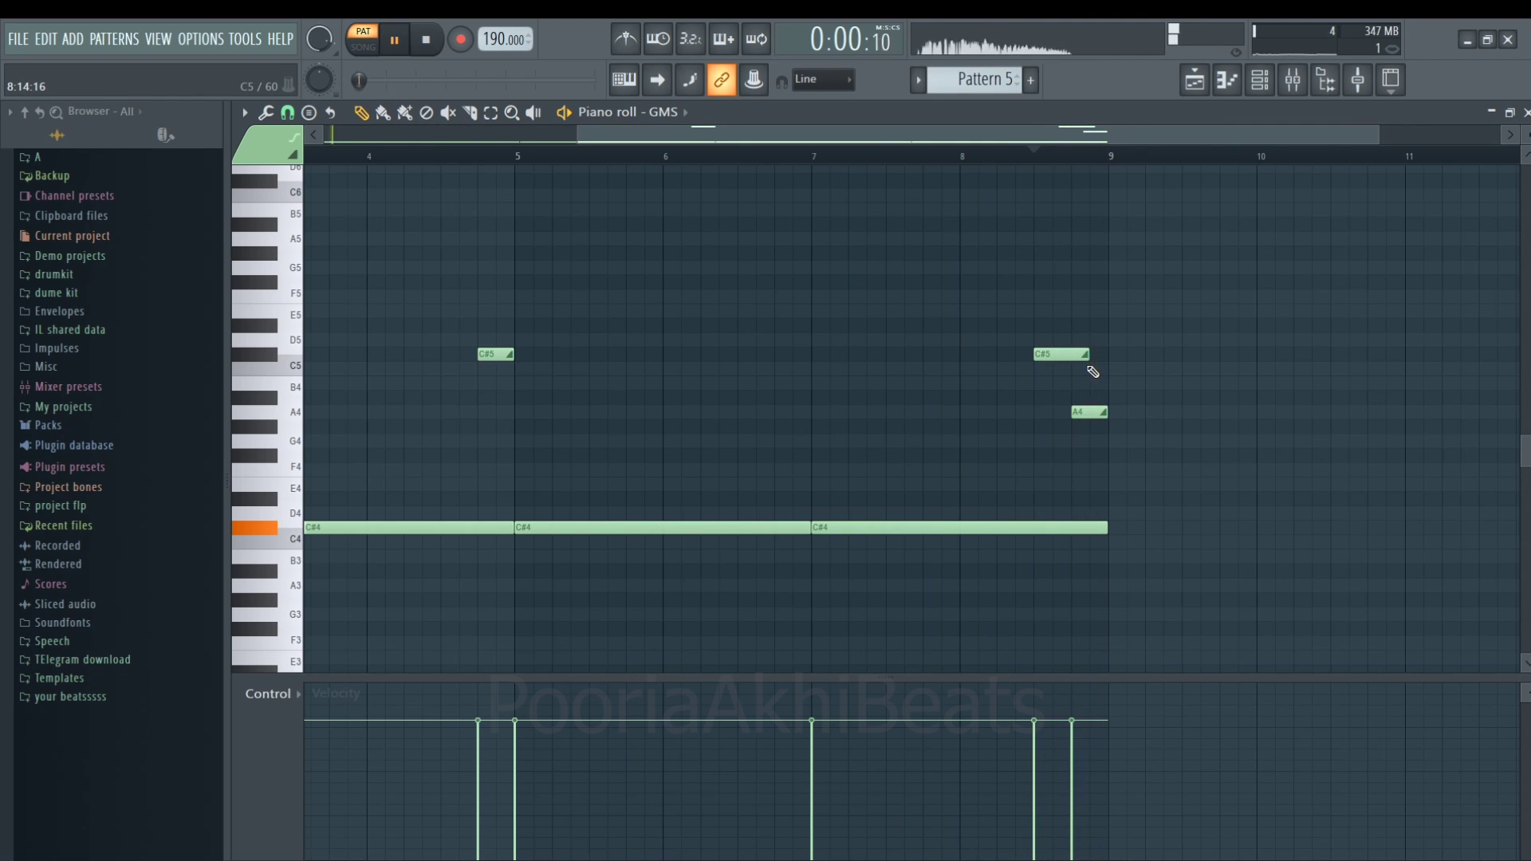
# - Place Pattern 5 clips on Track 6 at bars 9 and 17, and audition the song from bar 9
pyautogui.click(1525, 111)
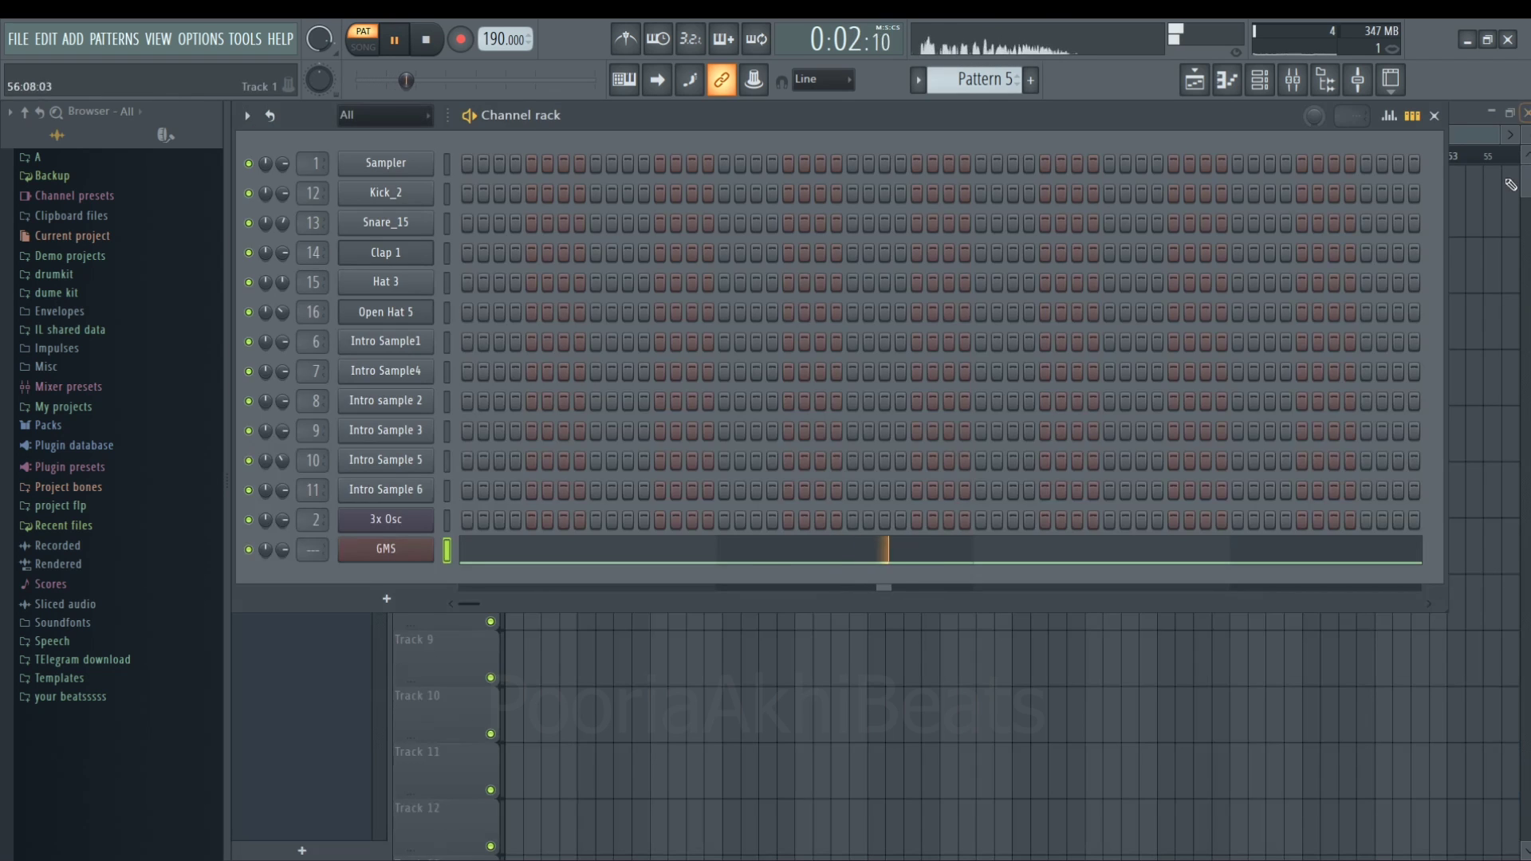
pyautogui.press('F5')
pyautogui.click(936, 505)
pyautogui.moveTo(935, 505); pyautogui.dragTo(718, 489)
pyautogui.press('space')
pyautogui.click(654, 172)
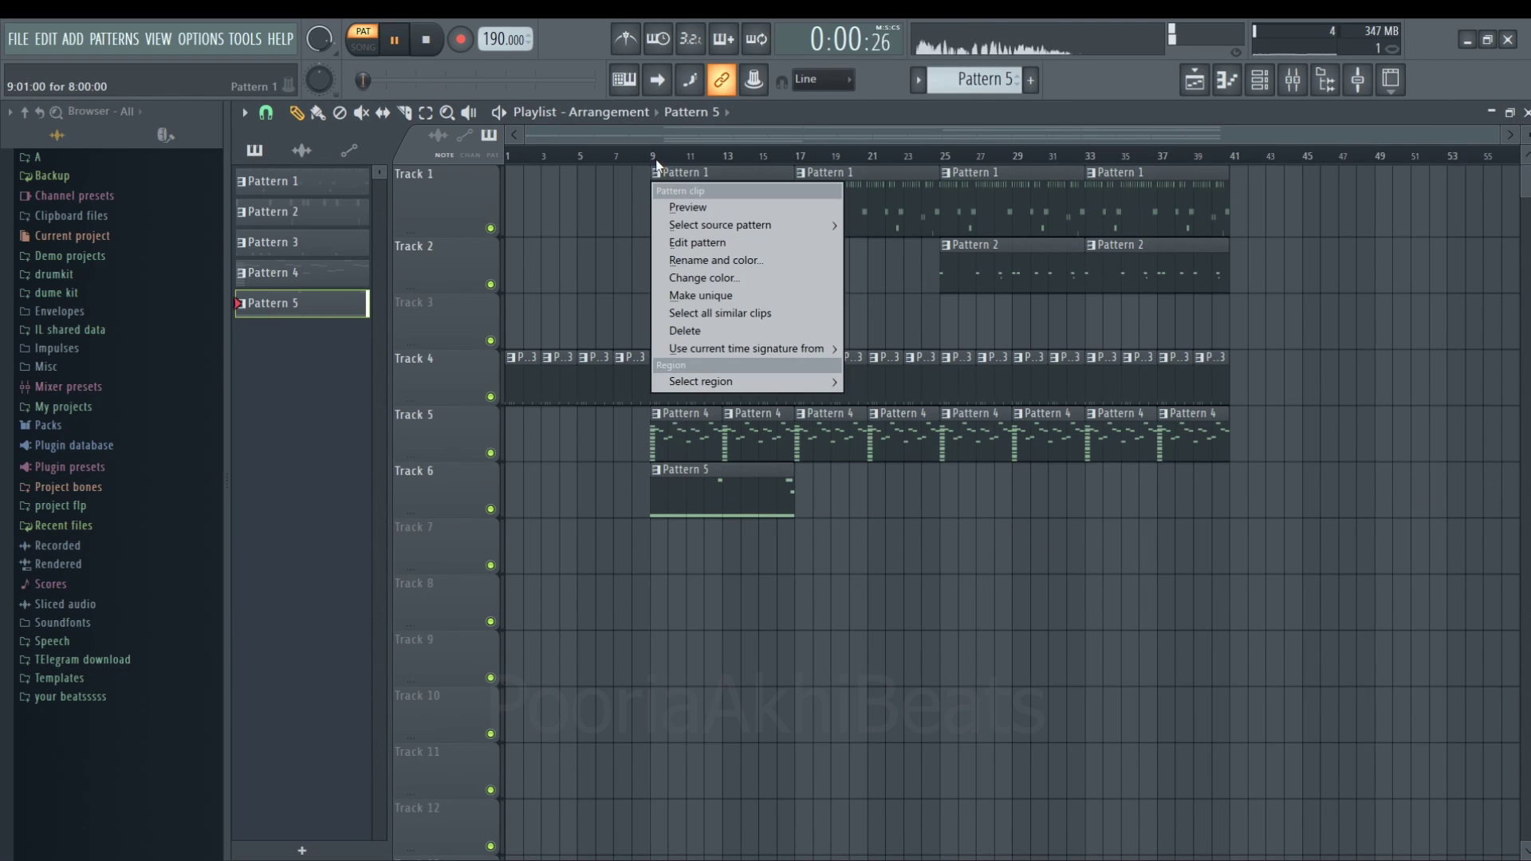
pyautogui.click(653, 156)
pyautogui.click(807, 498)
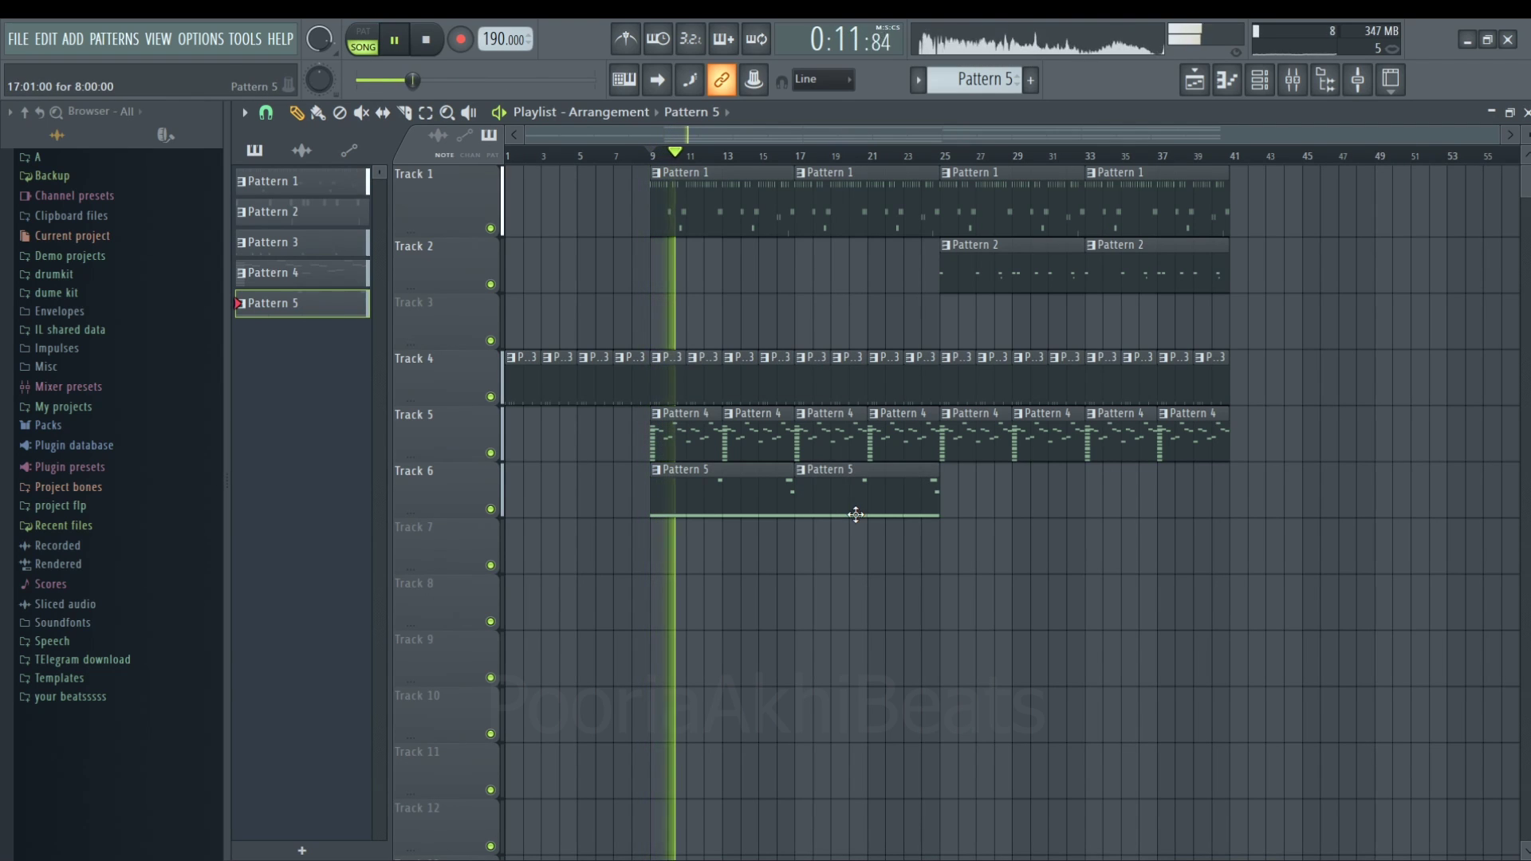
pyautogui.press('space')
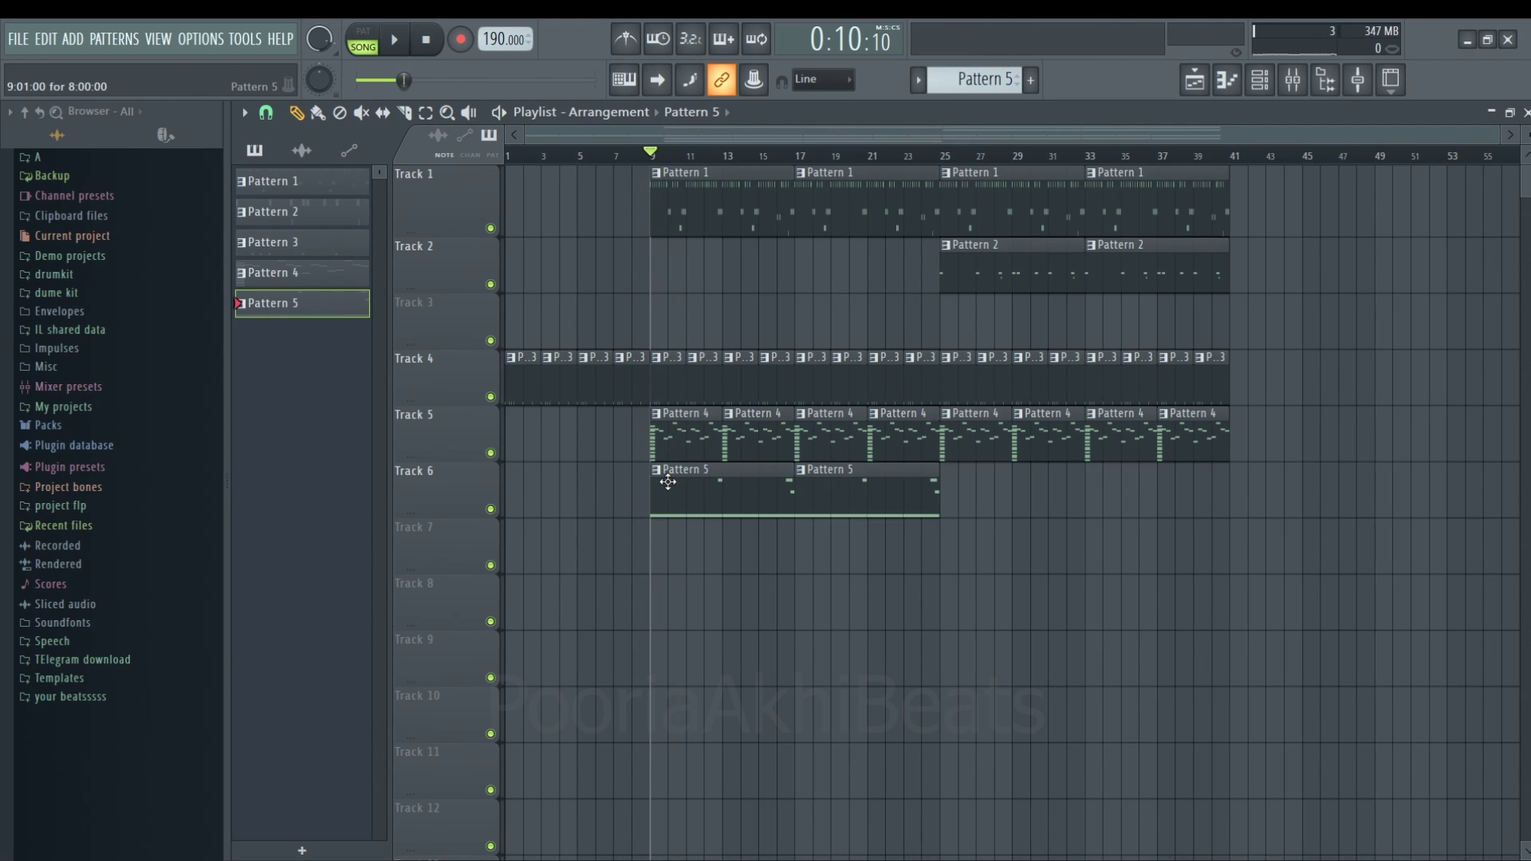
# - Make the Pattern 5 clip at bar 17 on Track 6 unique
pyautogui.click(807, 476)
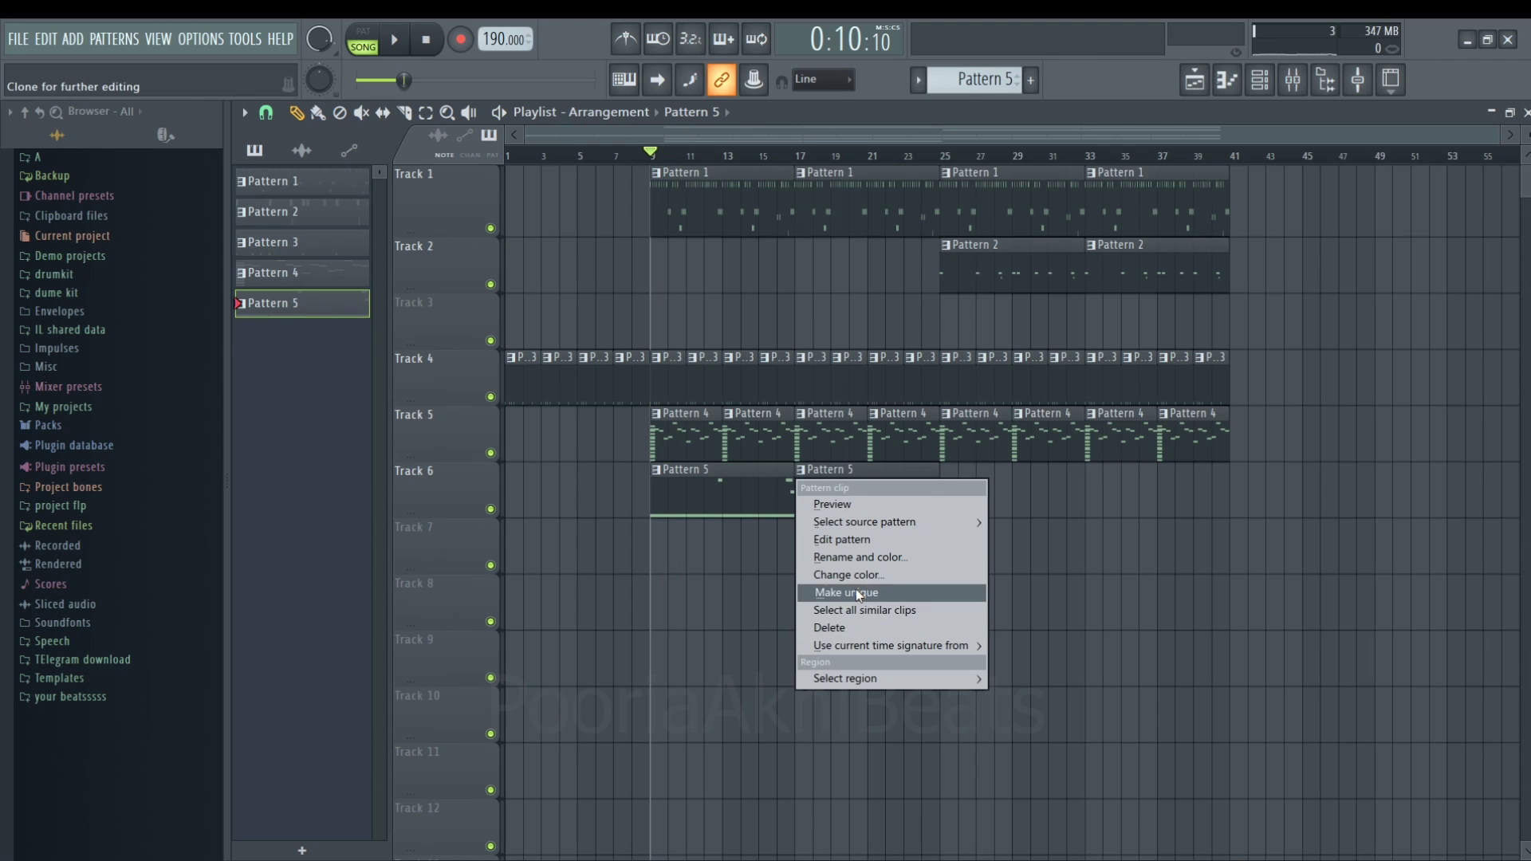
pyautogui.click(838, 588)
pyautogui.click(799, 493)
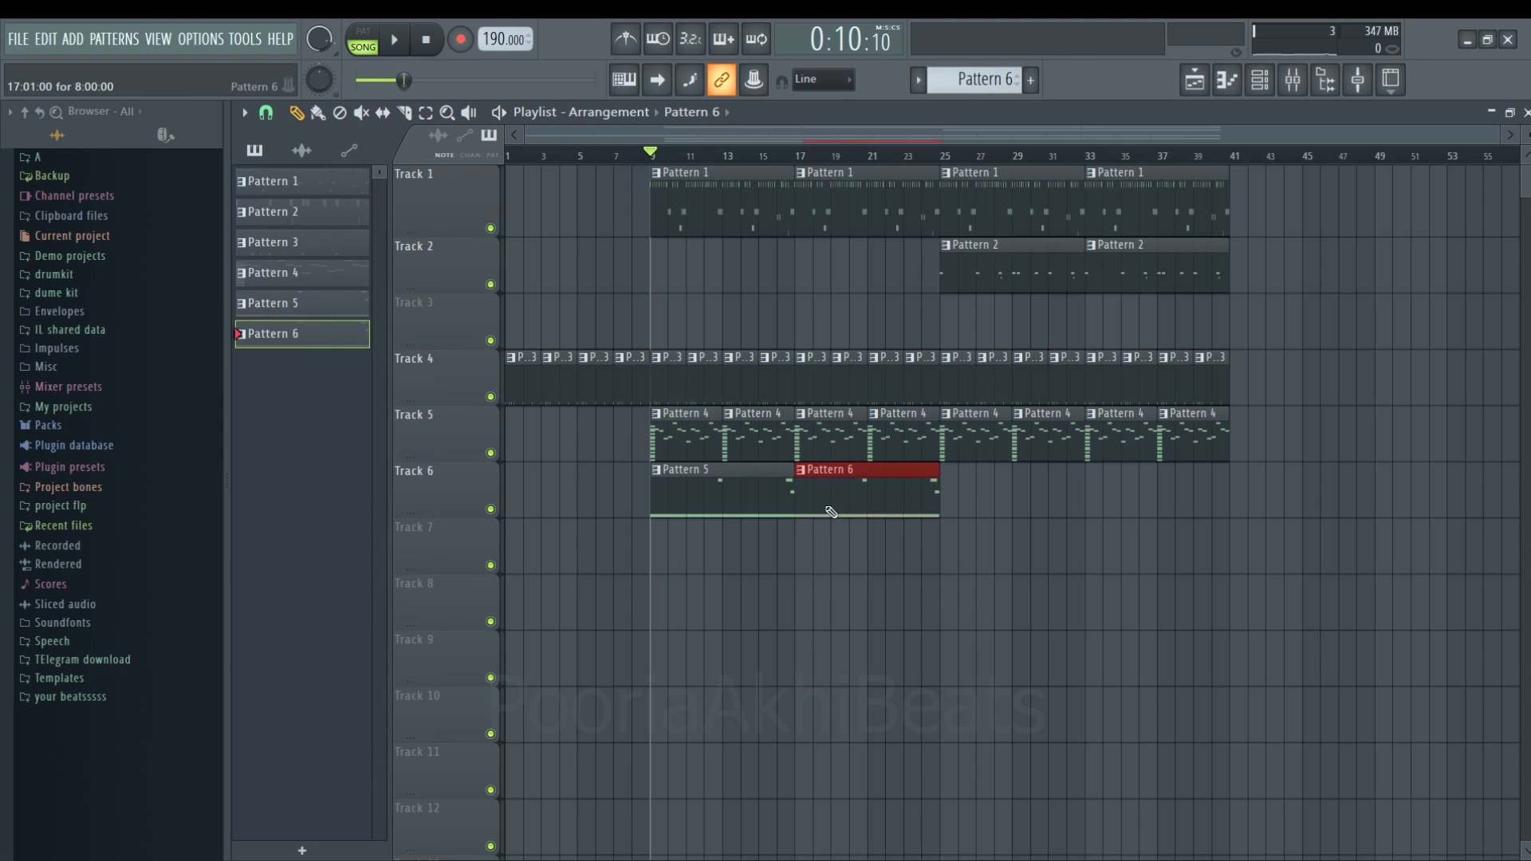
# - In Pattern 6's GMS notes, lower the bar 5 C#4 note to A3 and raise the bar 7 C#4 note to G#4
pyautogui.doubleClick(831, 512)
pyautogui.moveTo(885, 524); pyautogui.dragTo(885, 579)
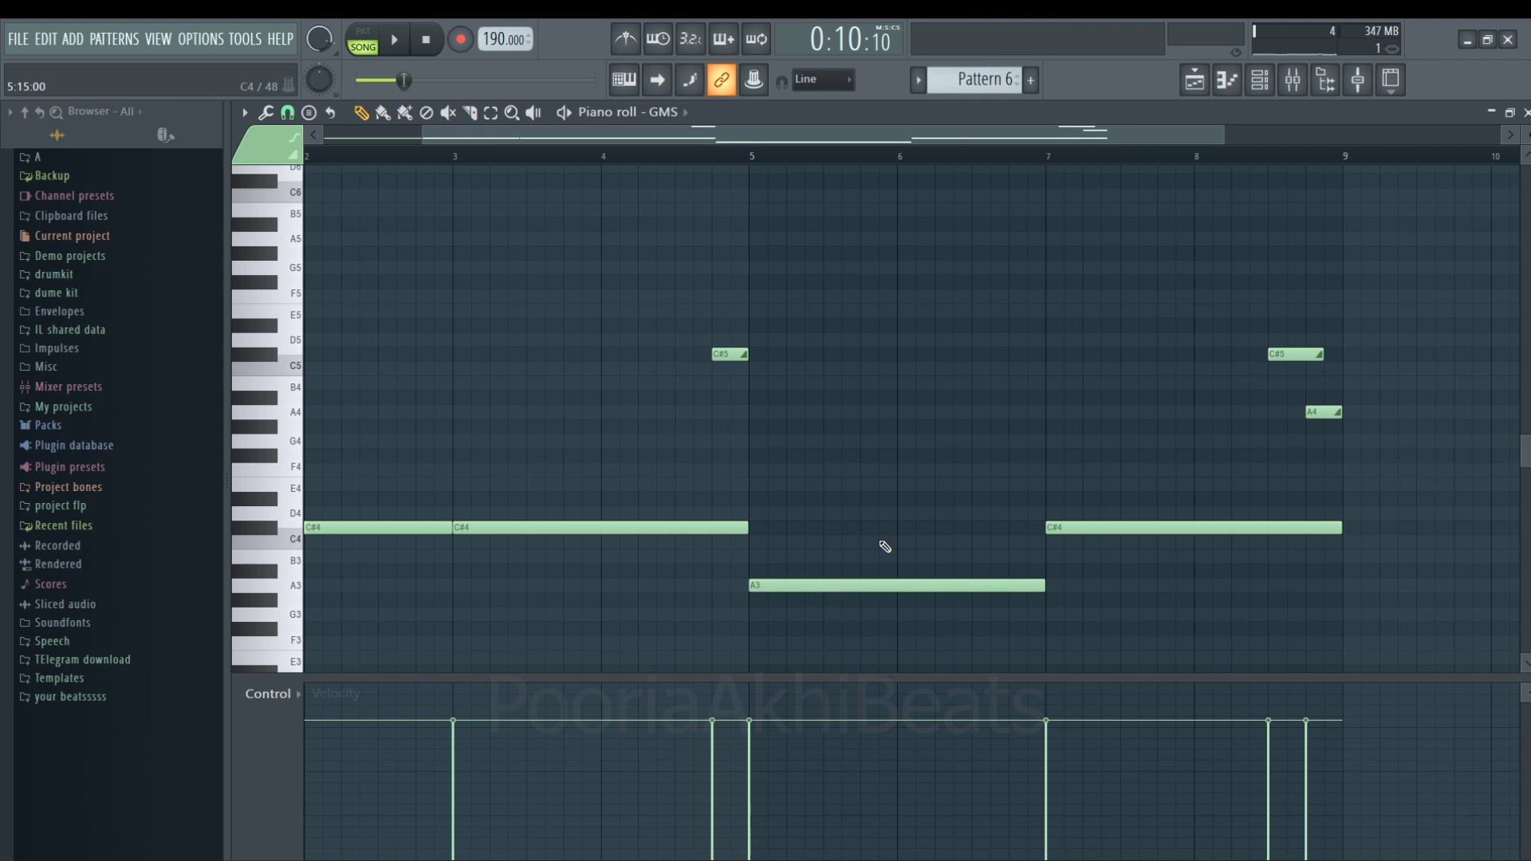
pyautogui.keyDown('ctrl'); pyautogui.click(880, 585); pyautogui.keyUp('ctrl')
pyautogui.moveTo(1108, 530); pyautogui.dragTo(1113, 443)
pyautogui.keyDown('ctrl'); pyautogui.click(1115, 427); pyautogui.keyUp('ctrl')
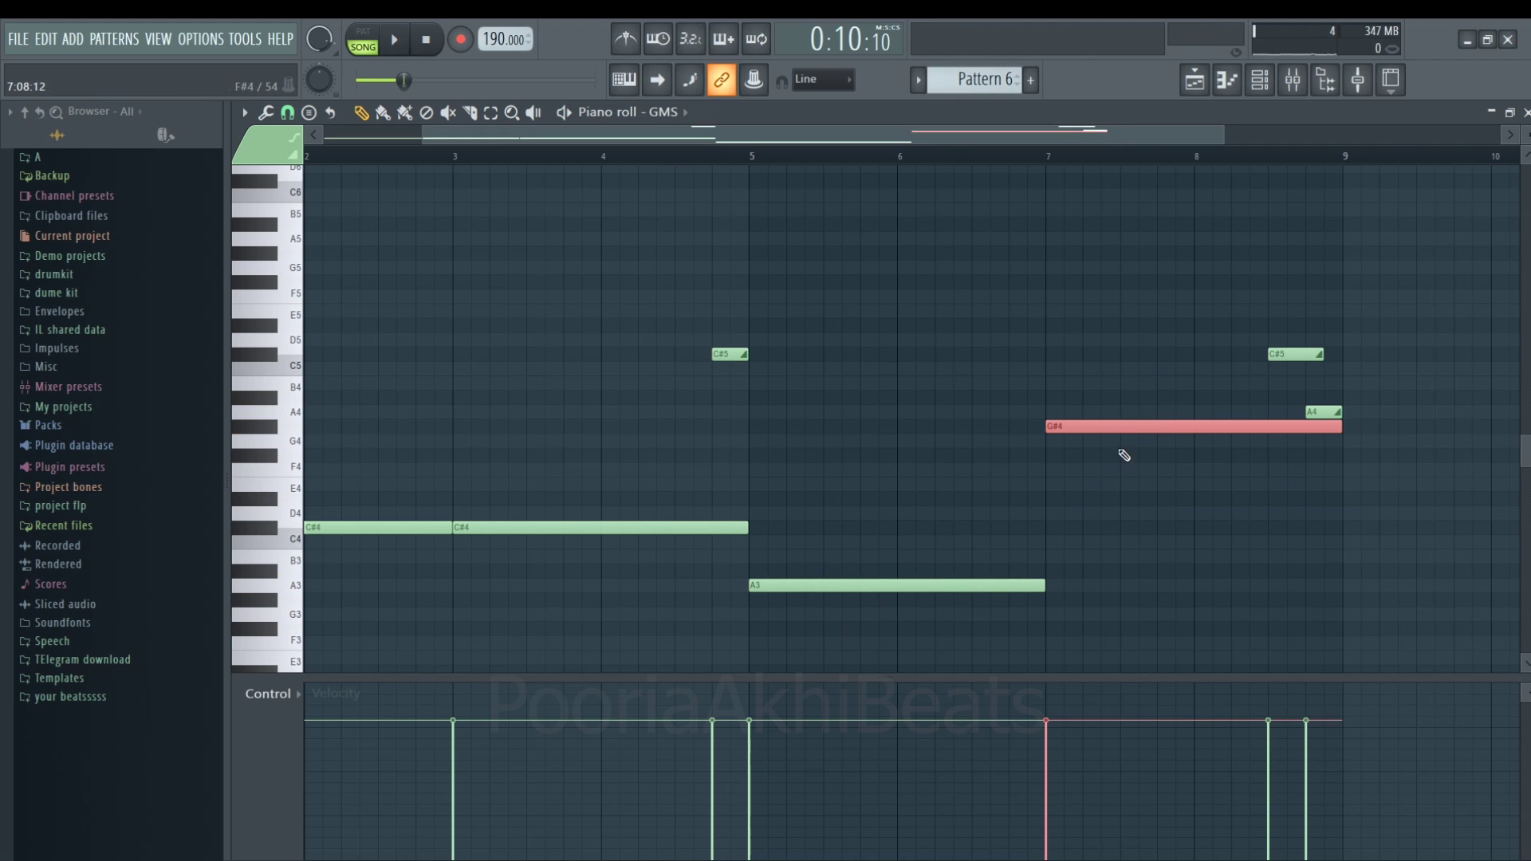
# - Replace the C#5 slide ending bar 4 with a one-and-a-half-beat G#4 slide, and extend the A3 note half a beat past bar 7
pyautogui.moveTo(742, 355); pyautogui.dragTo(721, 428)
pyautogui.click(733, 355)
pyautogui.rightClick(735, 355)
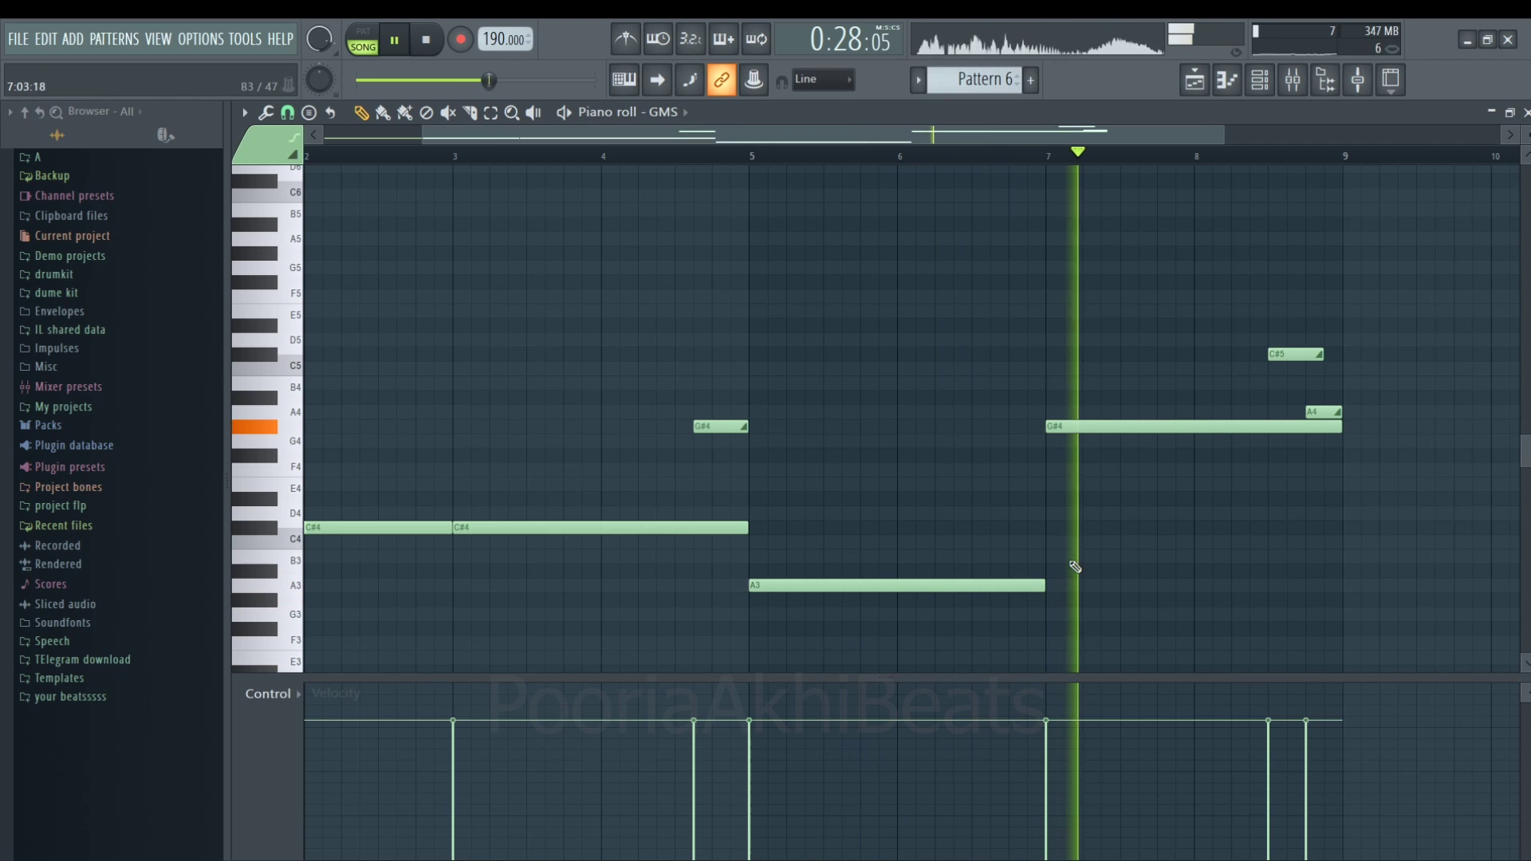
pyautogui.moveTo(1045, 585); pyautogui.dragTo(1063, 586)
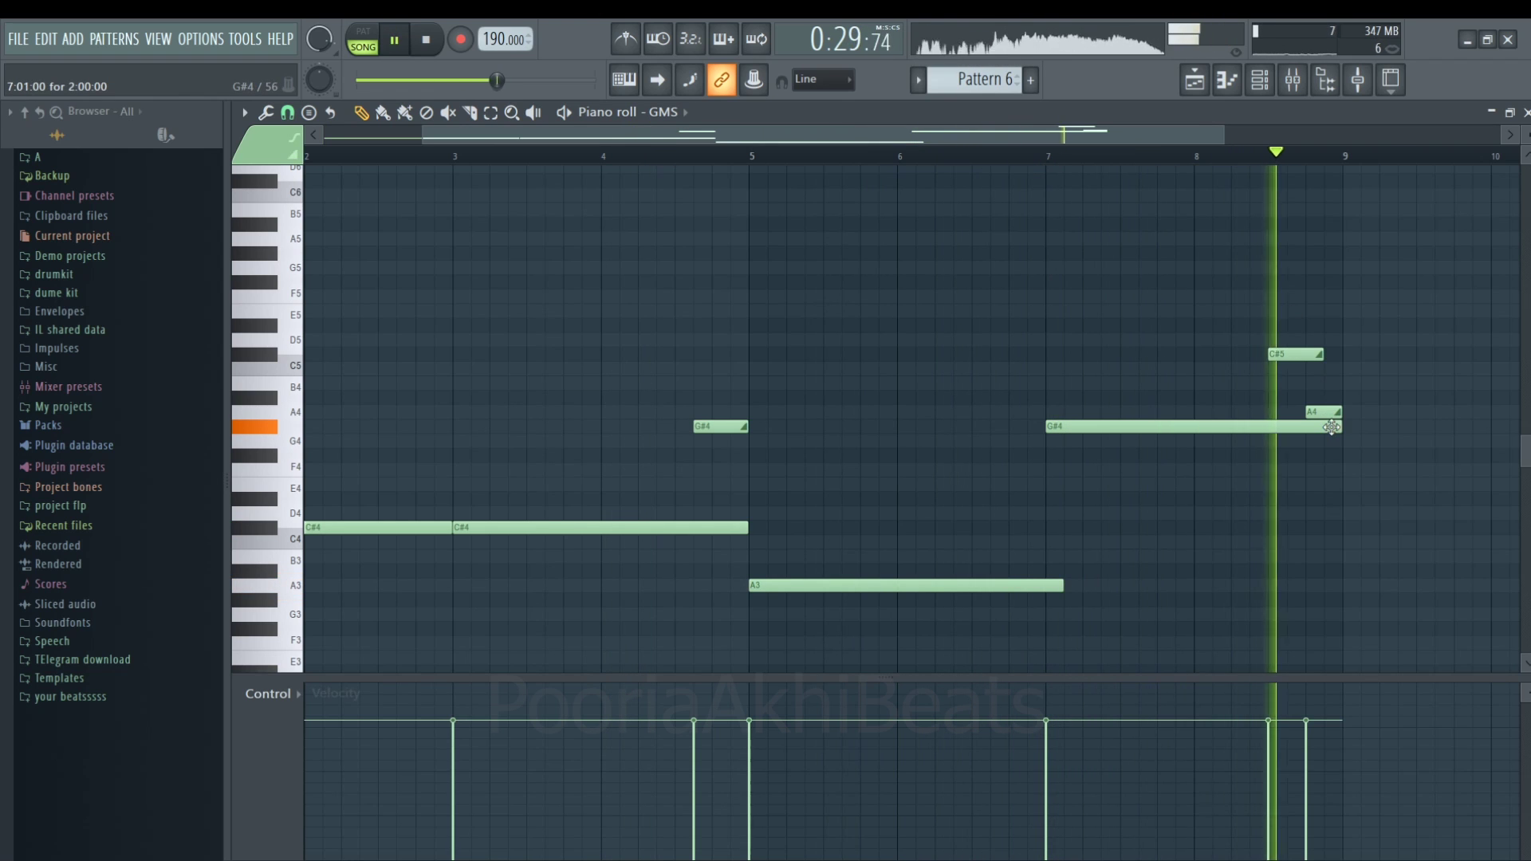
# - Shift the last C#5 slide to end with bar 8, and replace the A4 slide with a half-beat C#4 slide
pyautogui.moveTo(1311, 358); pyautogui.dragTo(1330, 360)
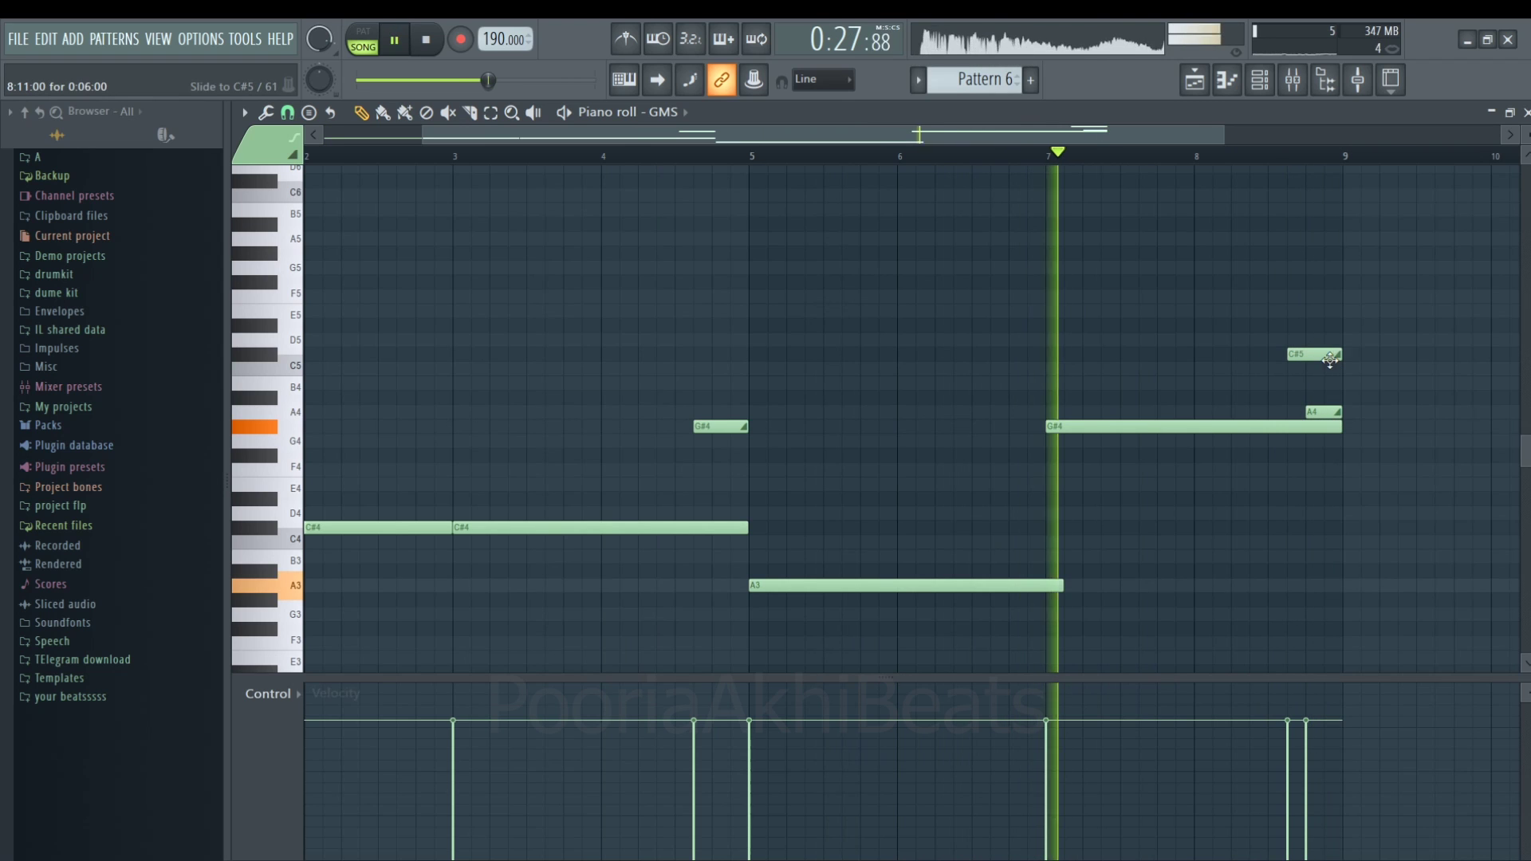
pyautogui.press('space')
pyautogui.rightClick(1327, 410)
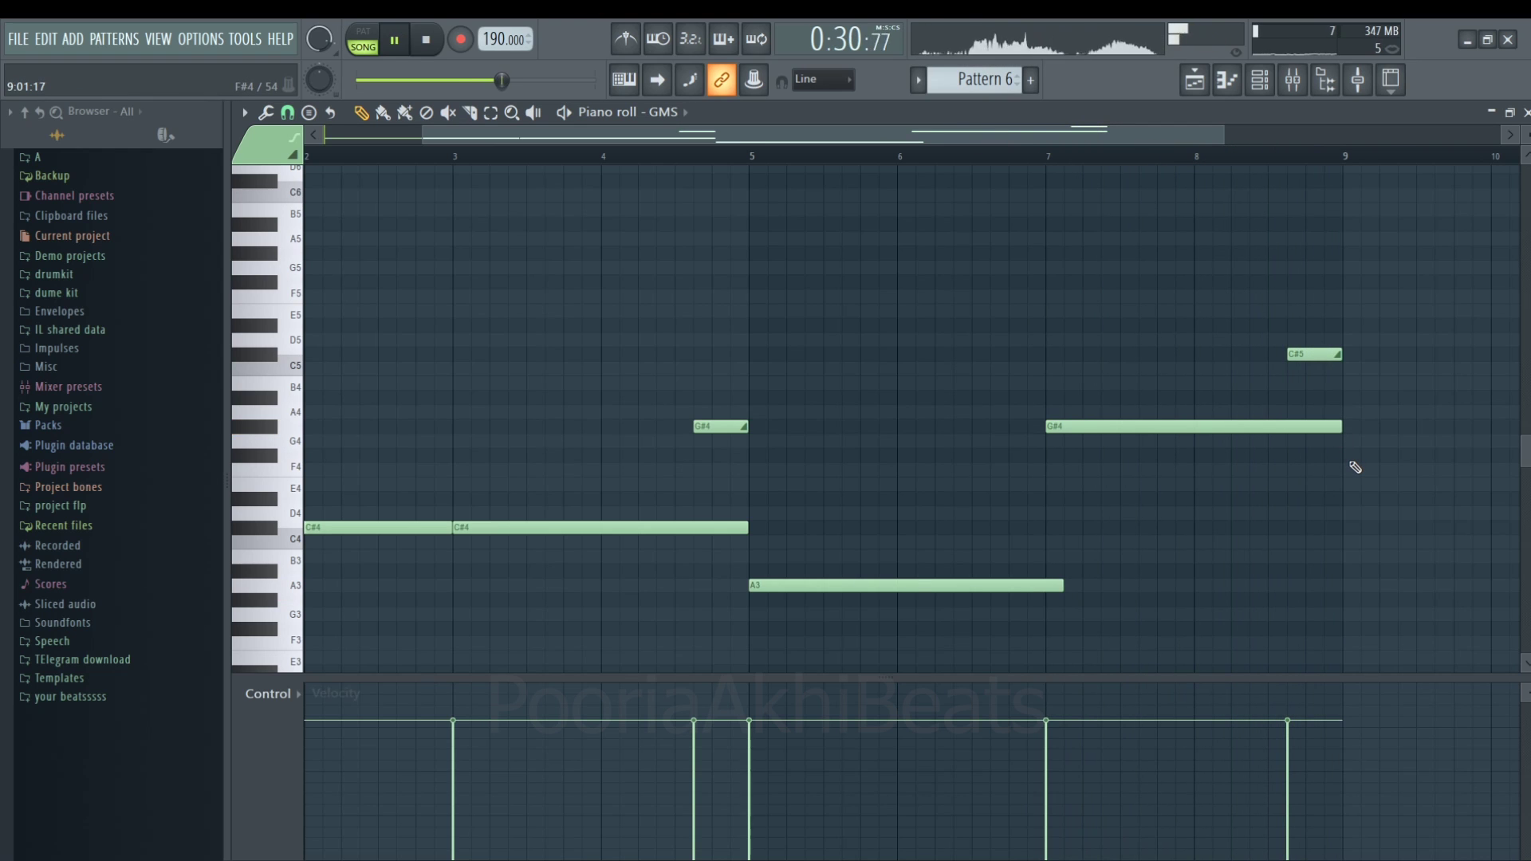
pyautogui.click(1331, 383)
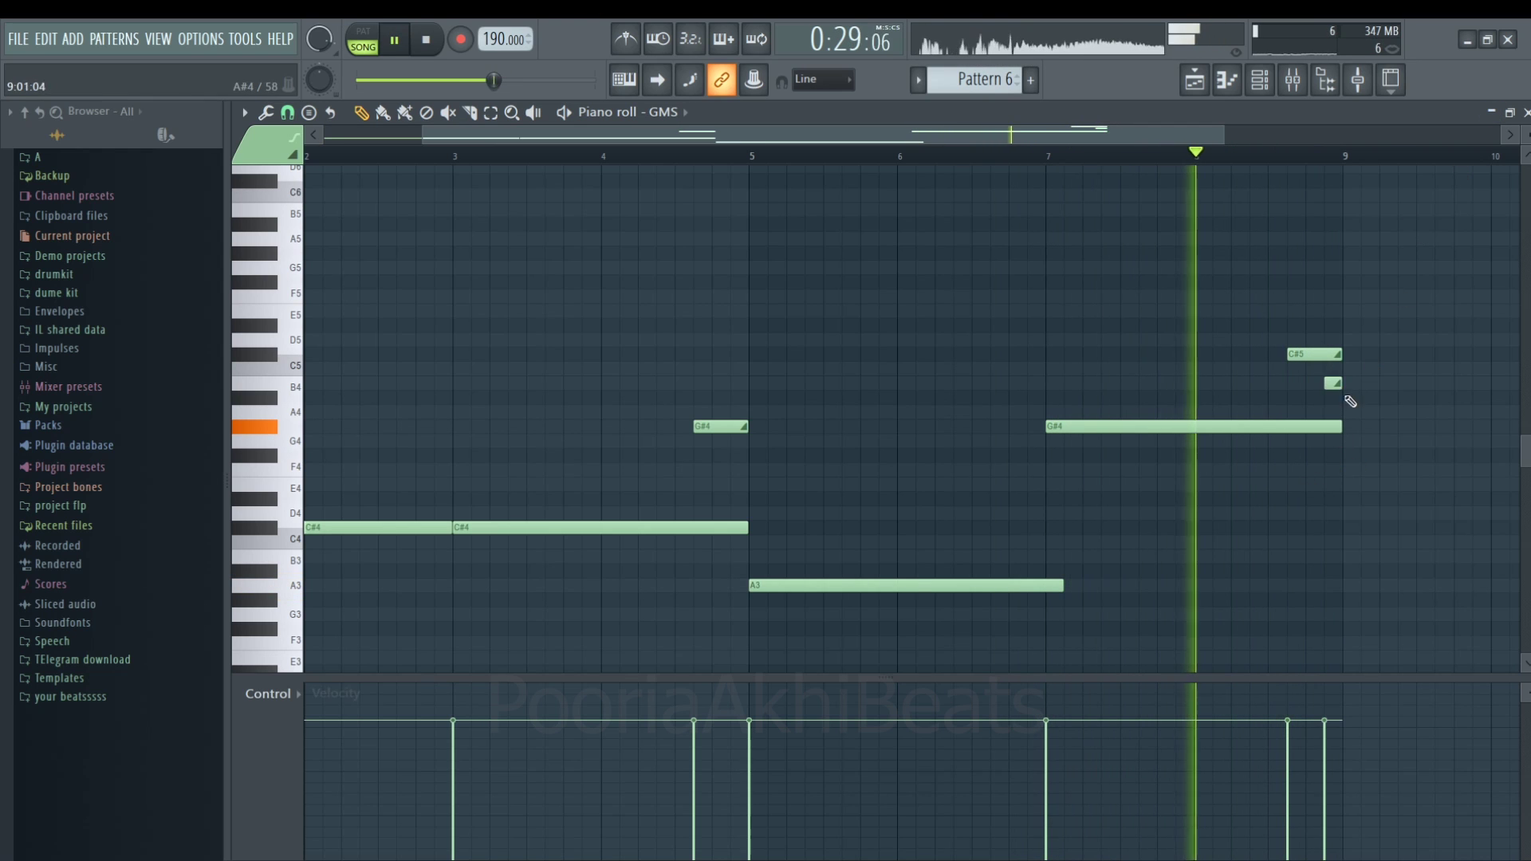
pyautogui.moveTo(1330, 382); pyautogui.dragTo(1328, 515)
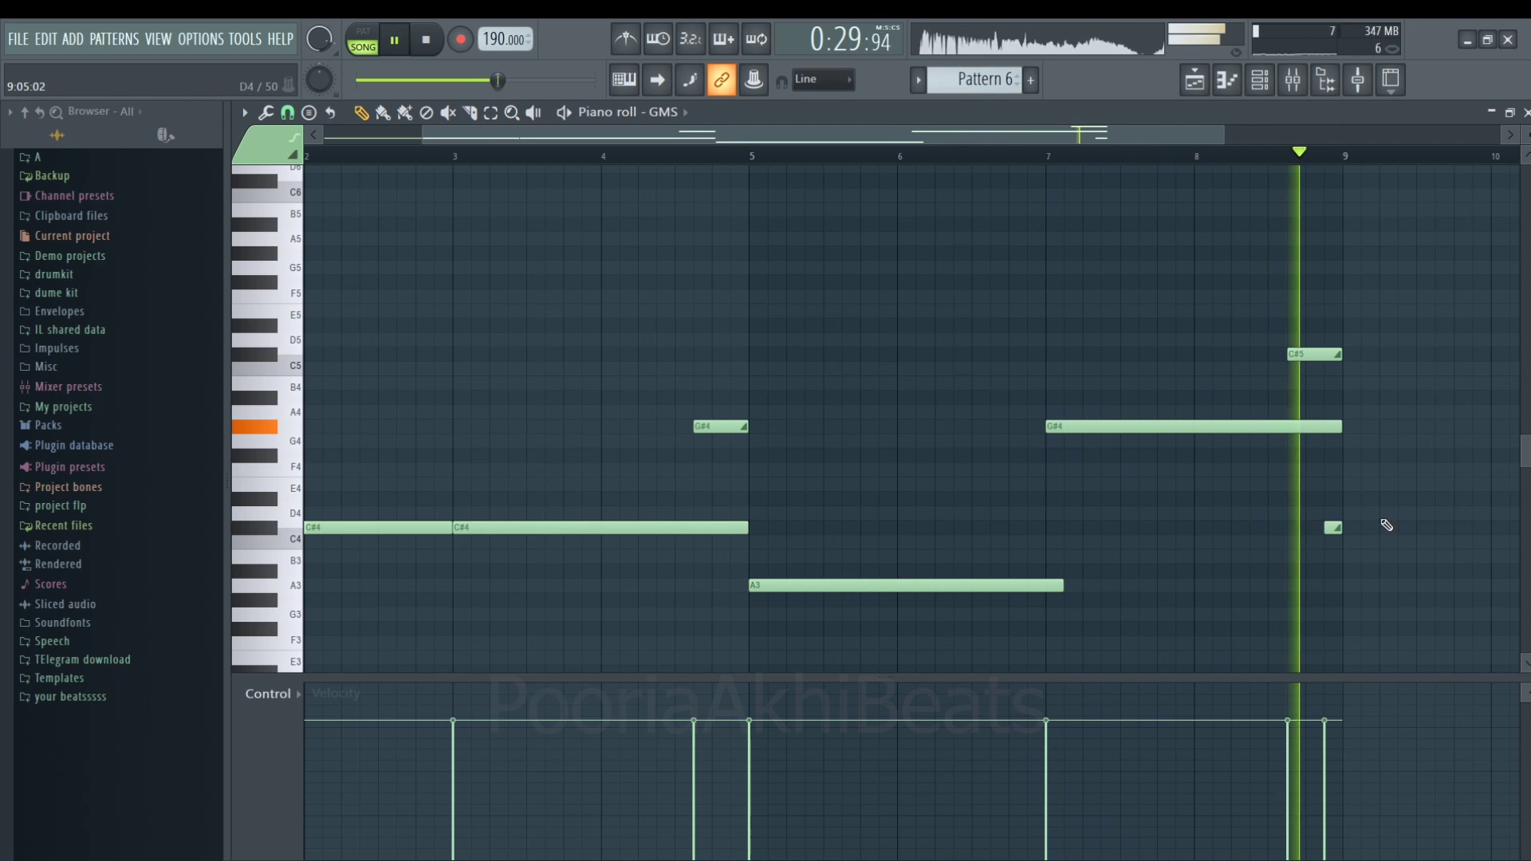
# - Place Pattern 6 clips on Track 6 at bars 25 and 33 of the playlist
pyautogui.press('F6')
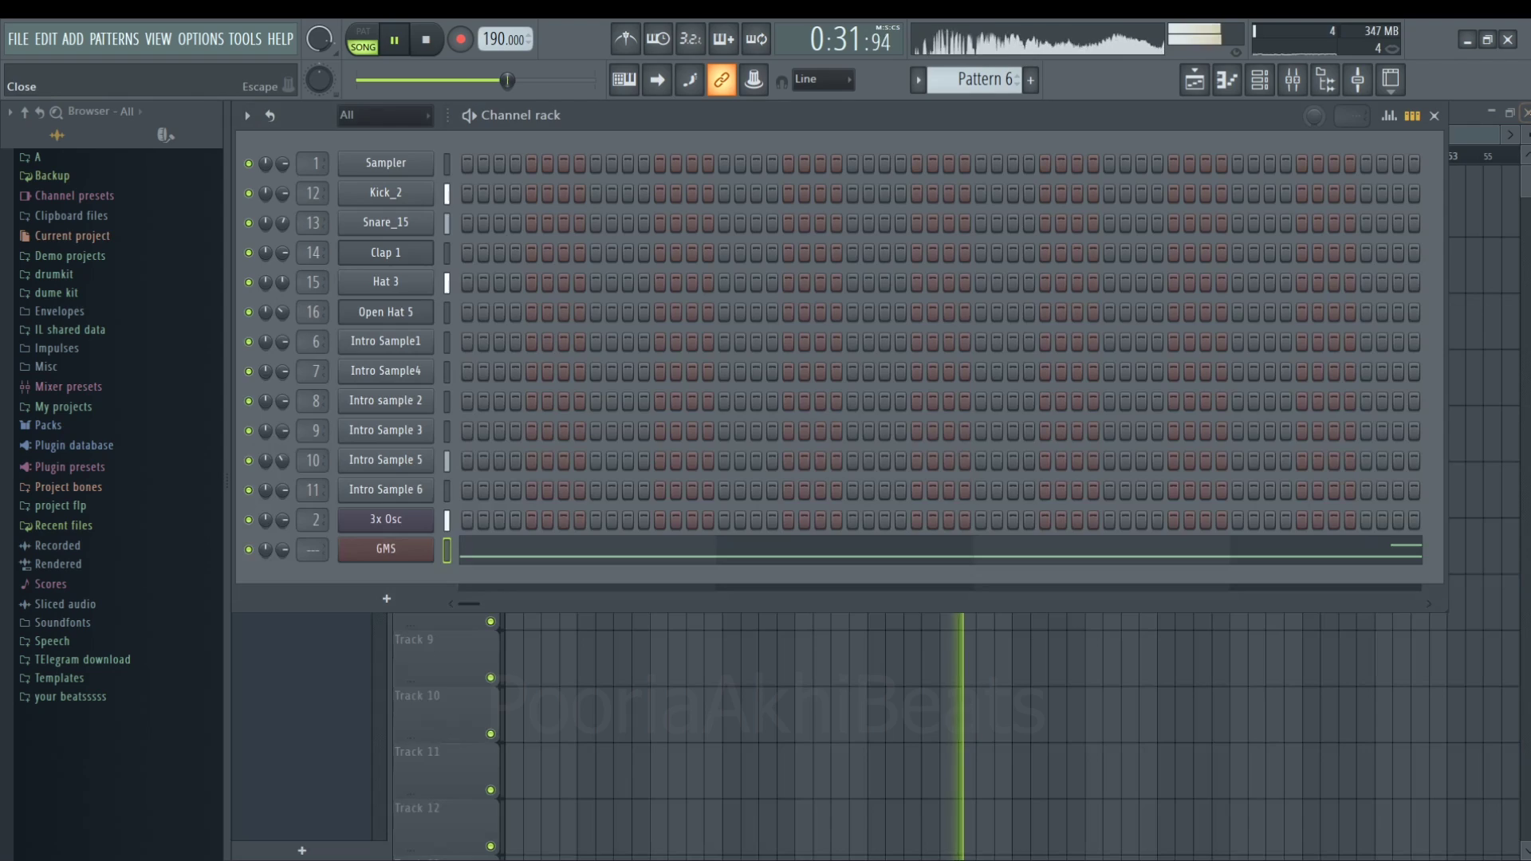
pyautogui.press('F5')
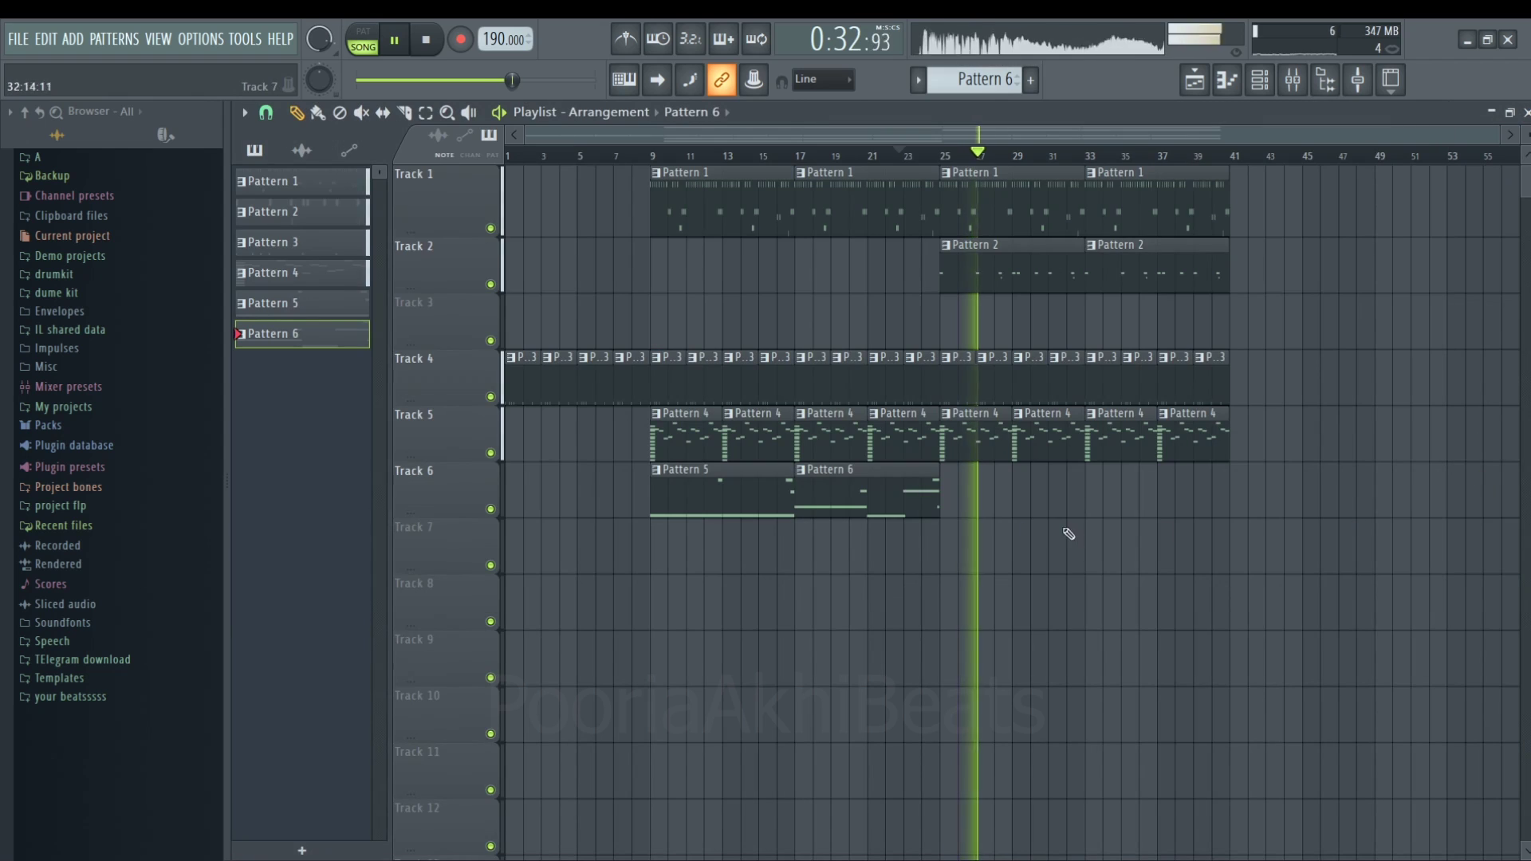
pyautogui.click(959, 501)
pyautogui.click(1096, 493)
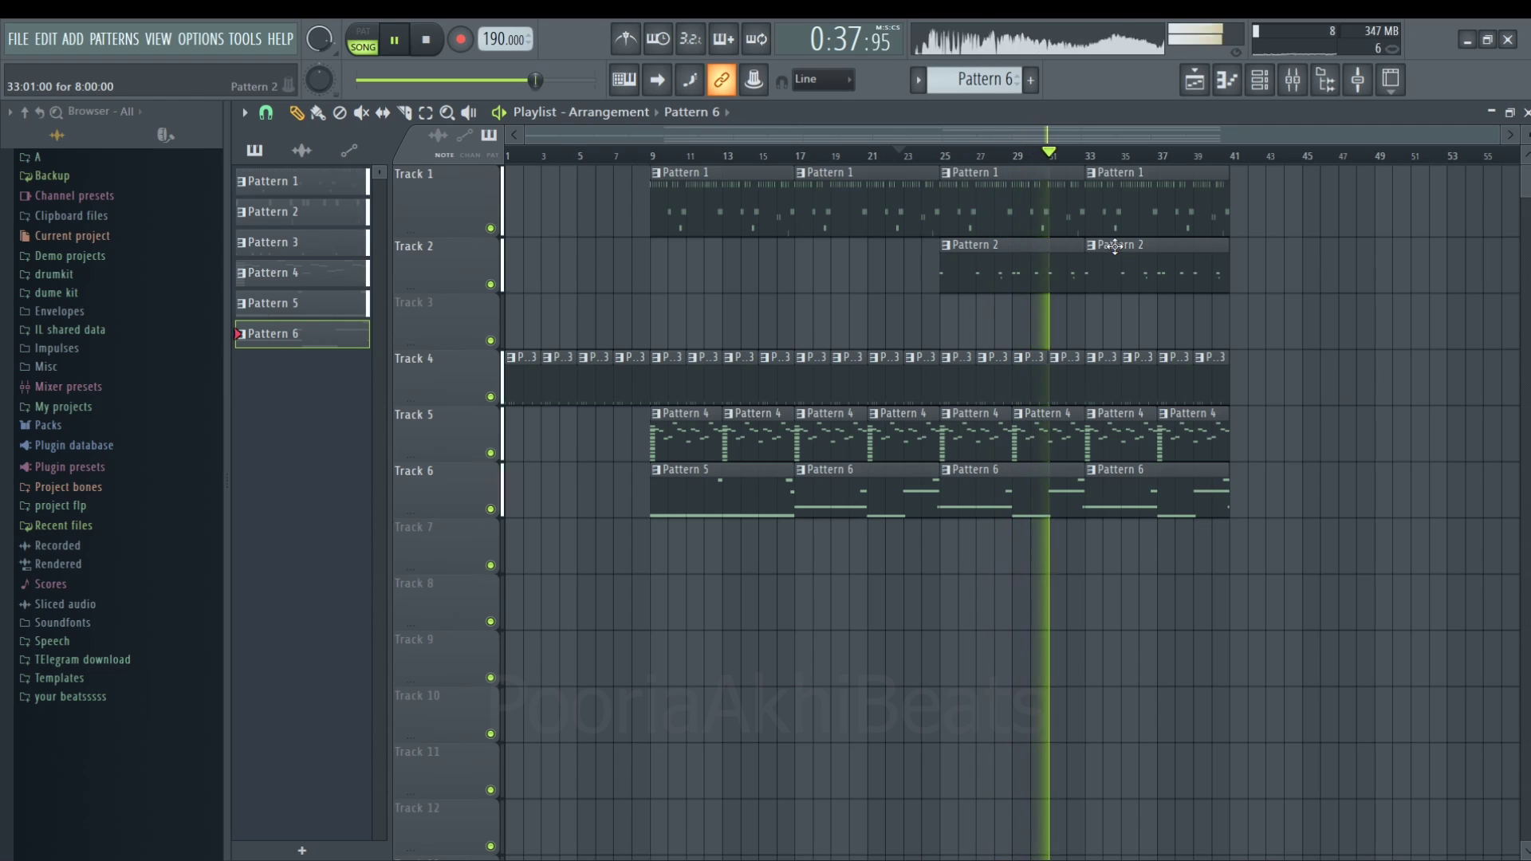
# - Stop playback, route the GMS channel to mixer track 3, and load Fruity Parametric EQ 2 on that track's first slot
pyautogui.click(1268, 80)
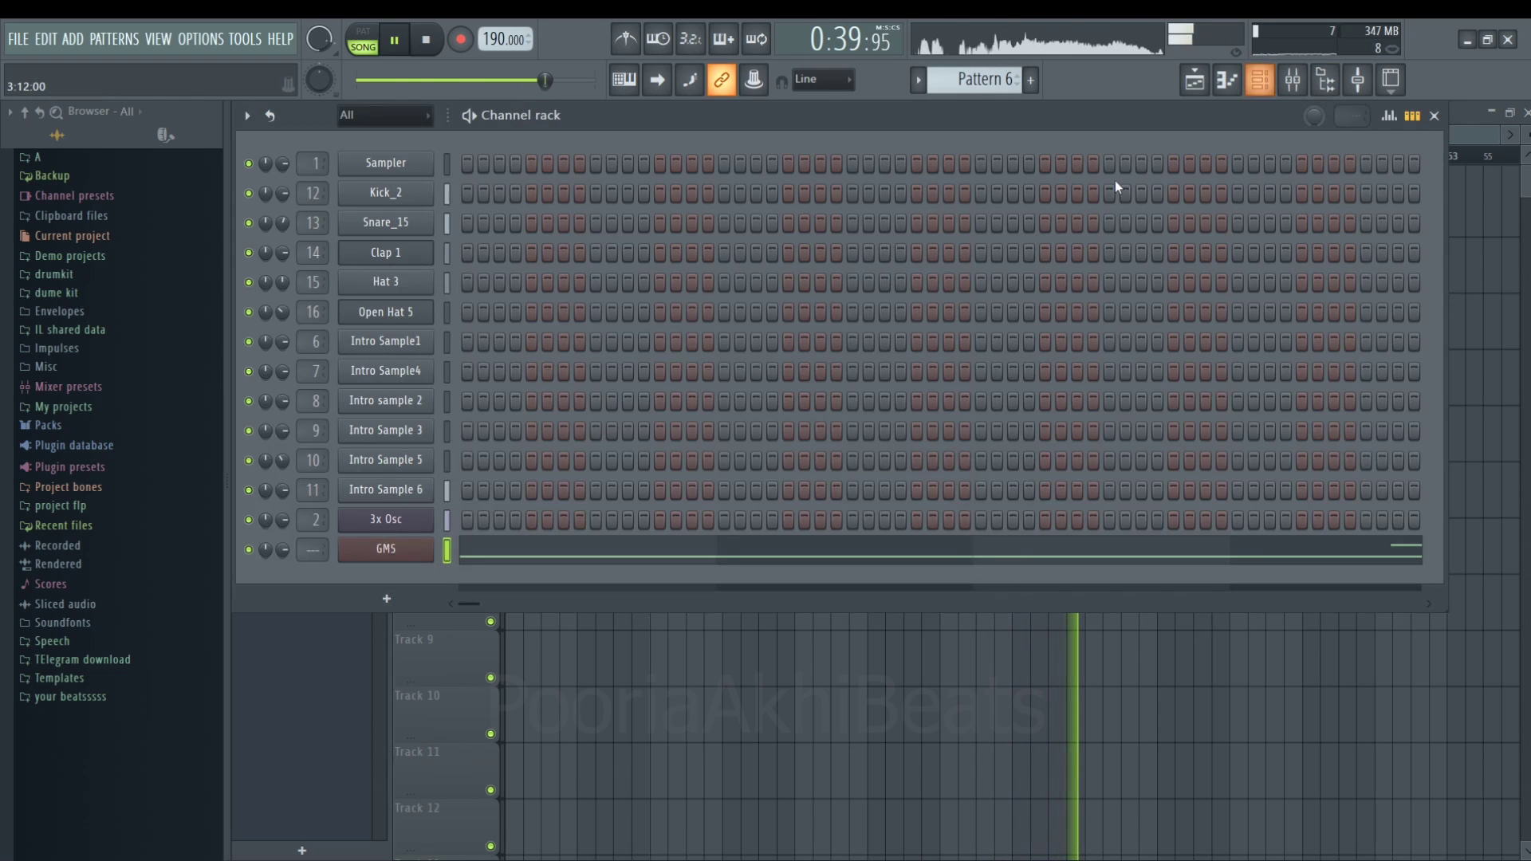
pyautogui.press('space')
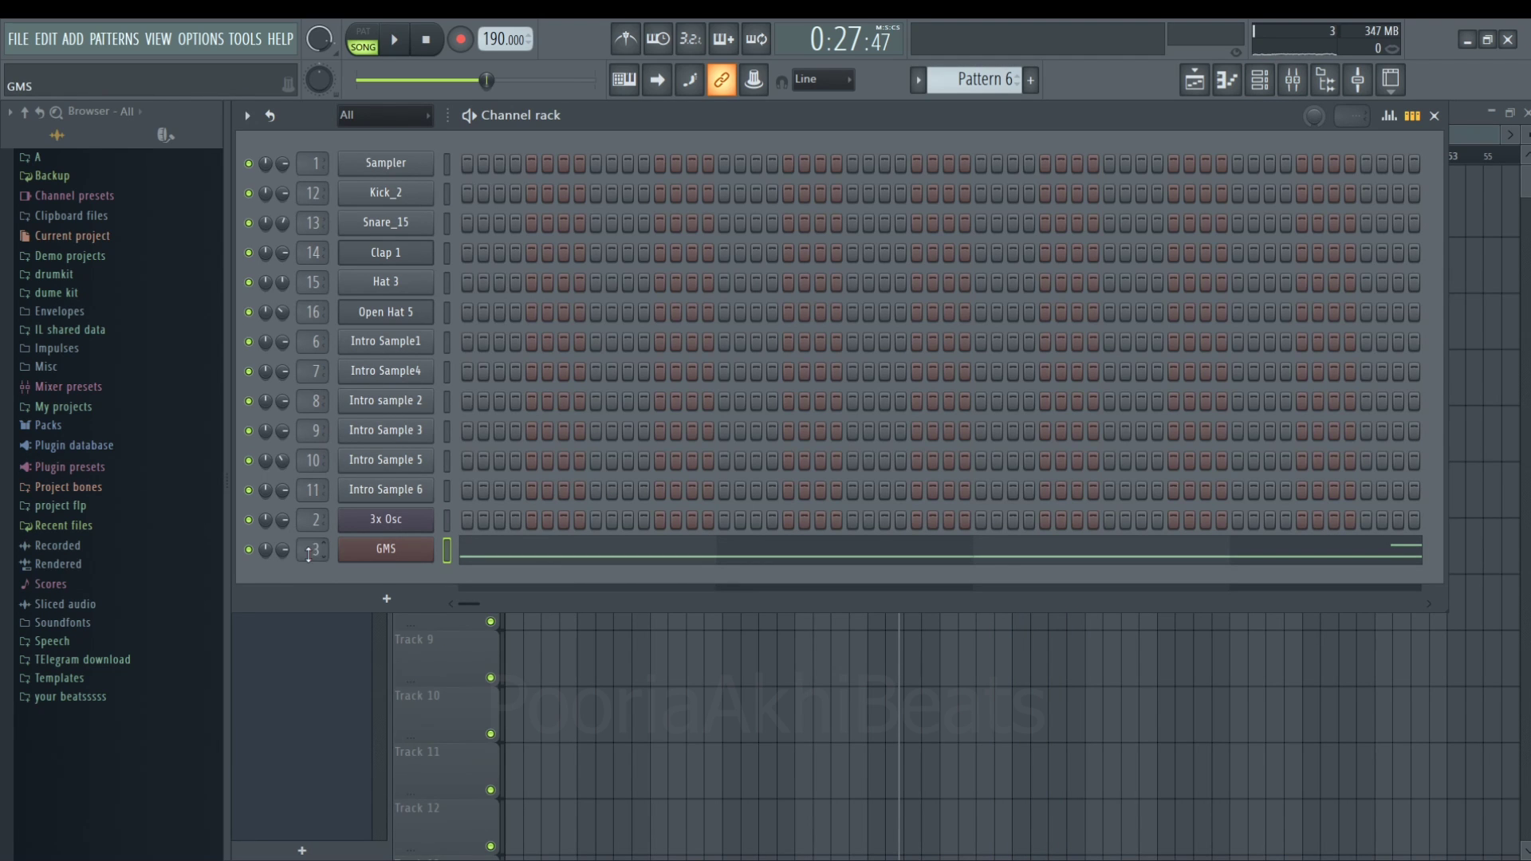
pyautogui.click(1285, 86)
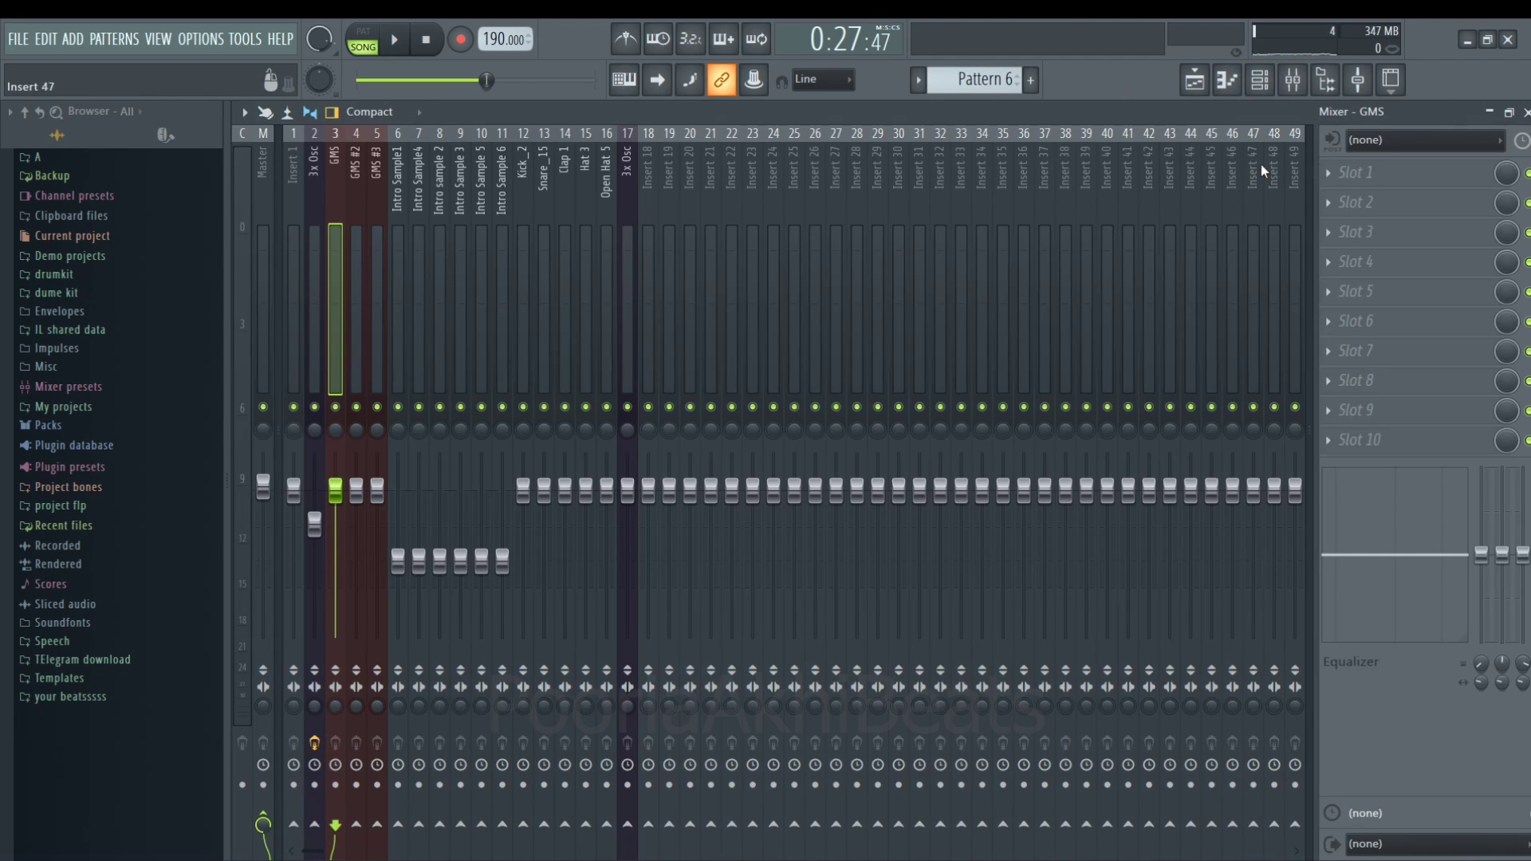
pyautogui.click(1394, 181)
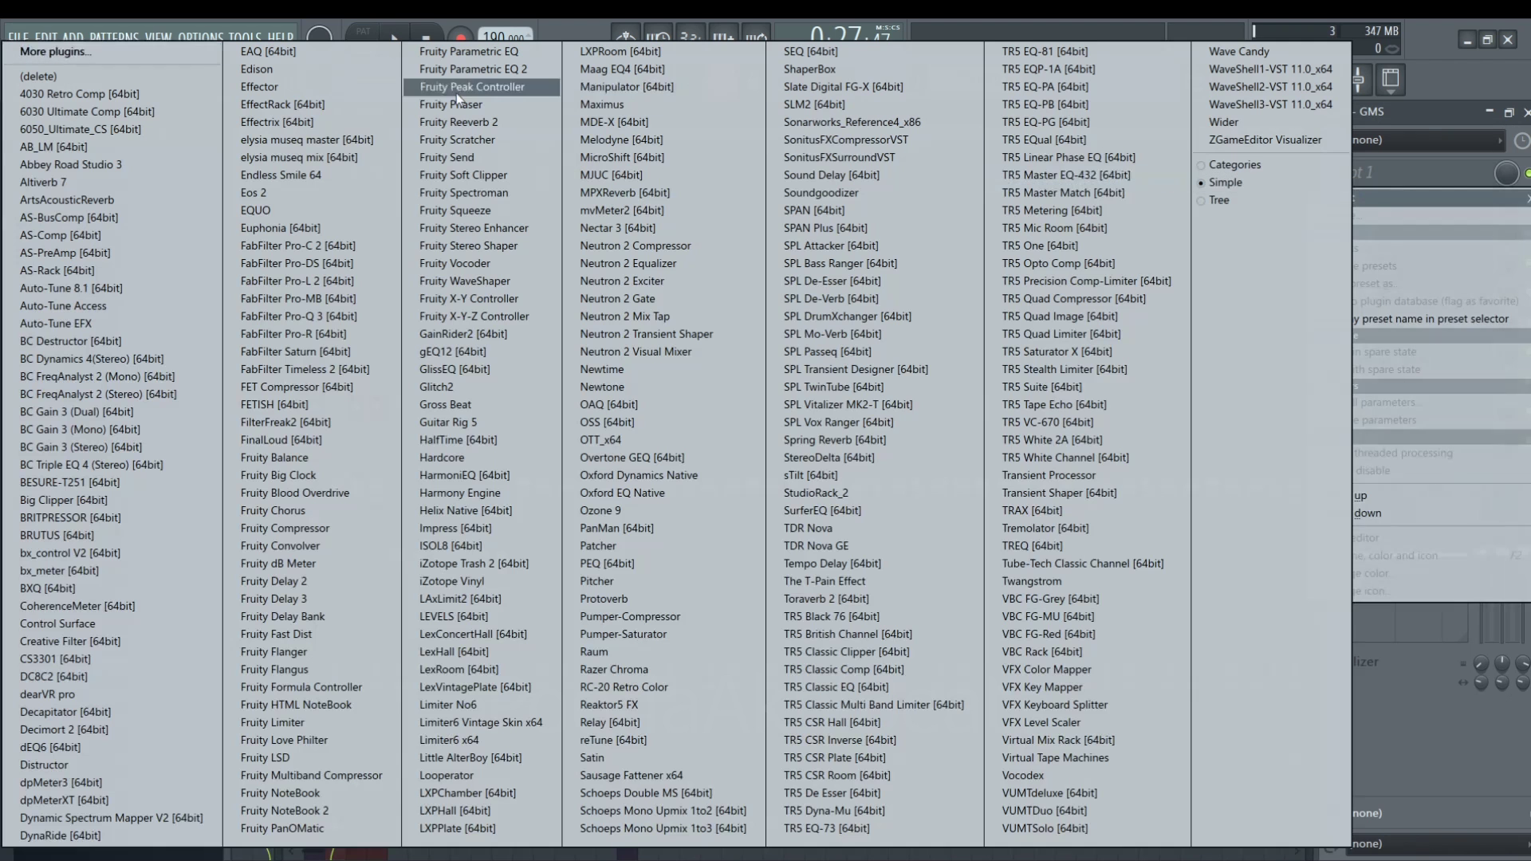
pyautogui.click(517, 68)
# - Cut the bass's highs by setting EQ band 7 to -18 dB at 865 Hz, and audition the result
pyautogui.moveTo(600, 347); pyautogui.dragTo(483, 434)
pyautogui.press('space')
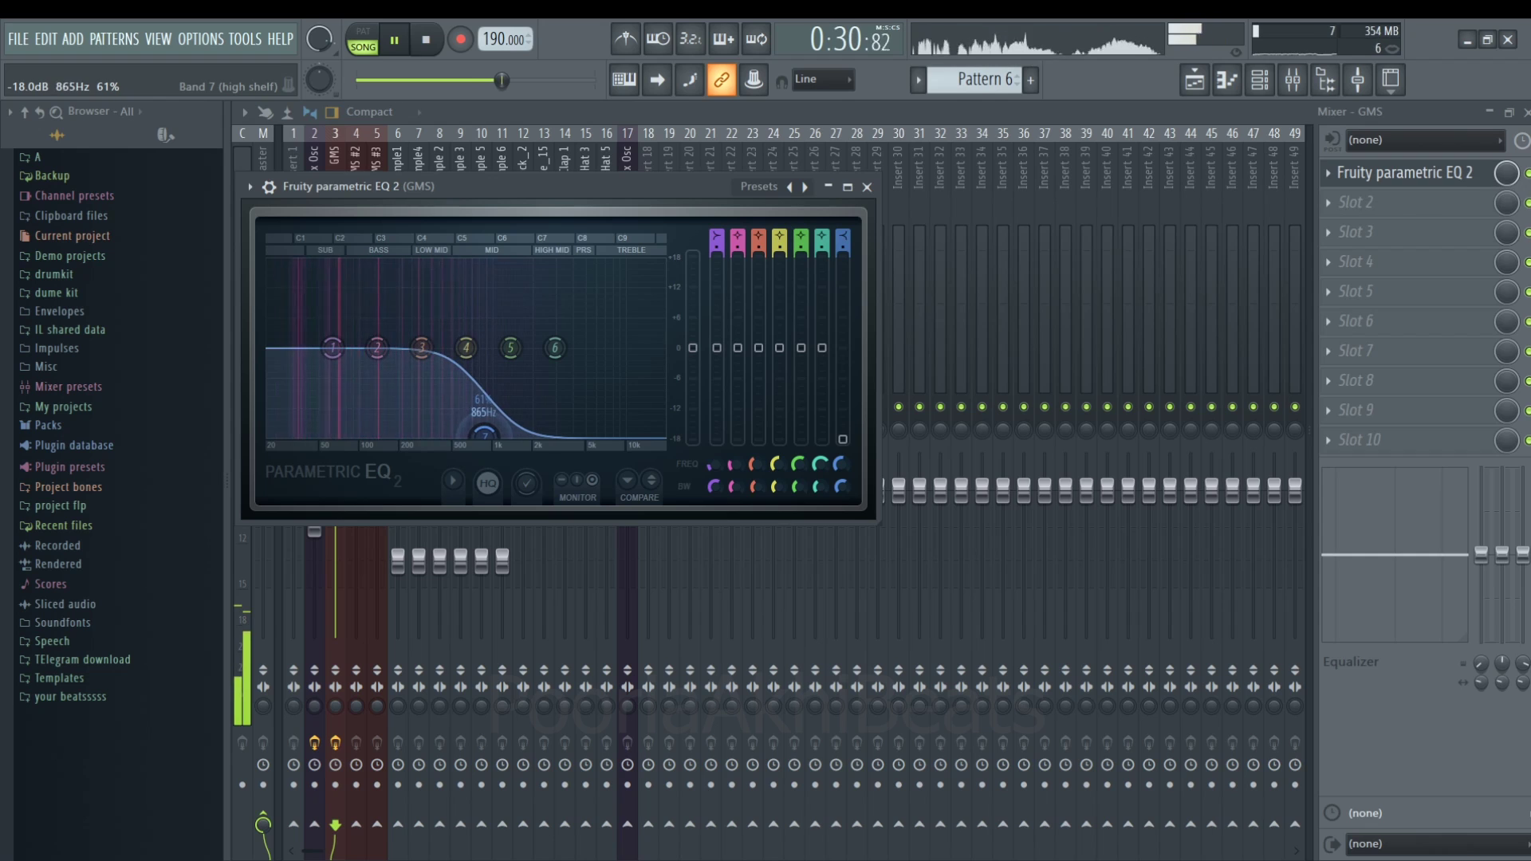
pyautogui.press('space')
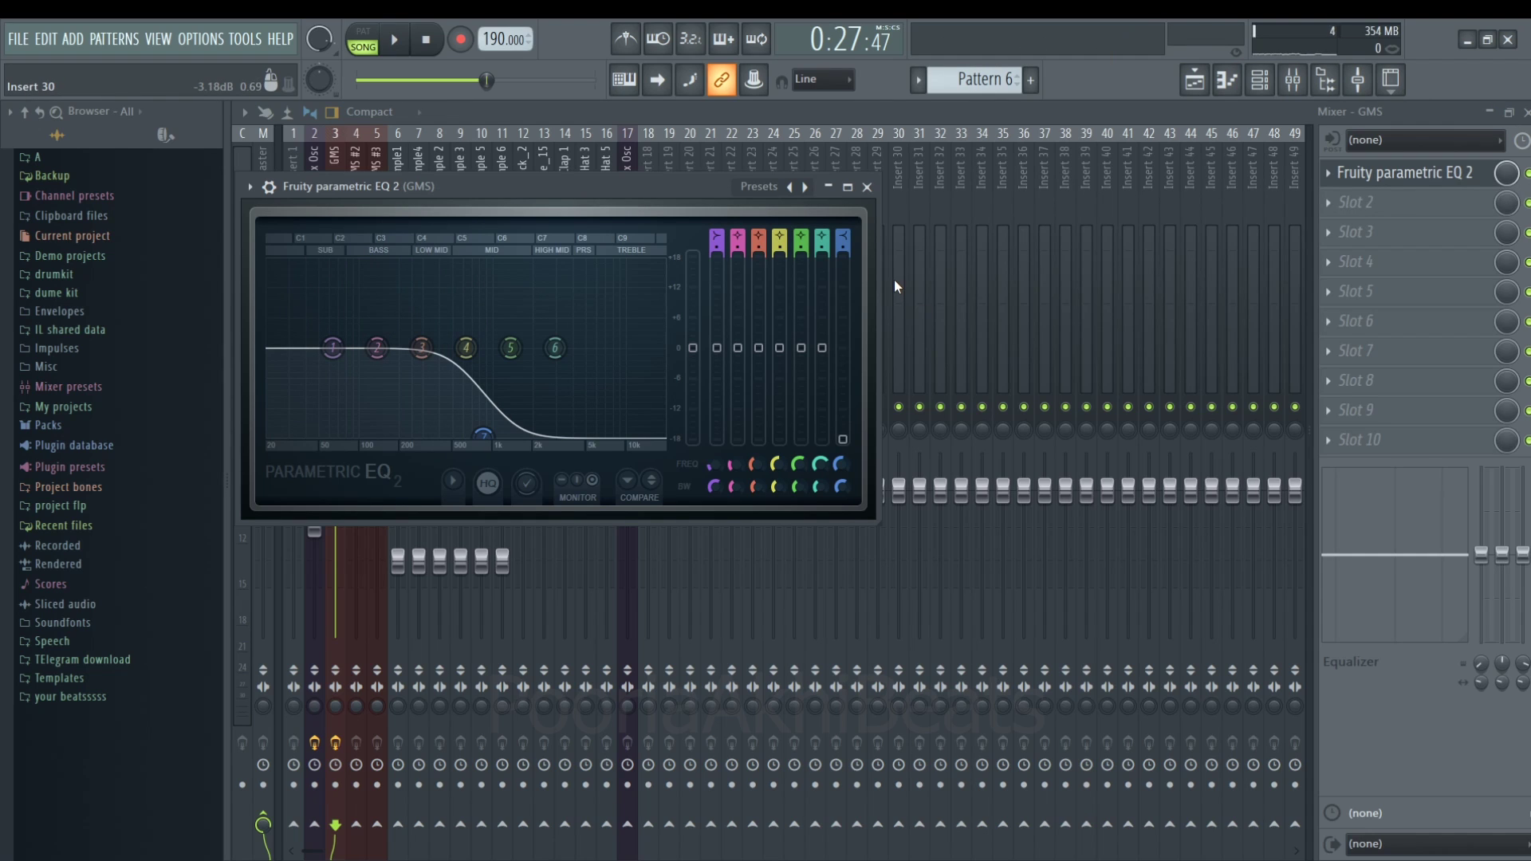
# - Boost EQ band 2 by 2.5 dB at about 43 Hz and narrow its bandwidth to 27% while playing the song
pyautogui.moveTo(364, 345); pyautogui.dragTo(312, 335)
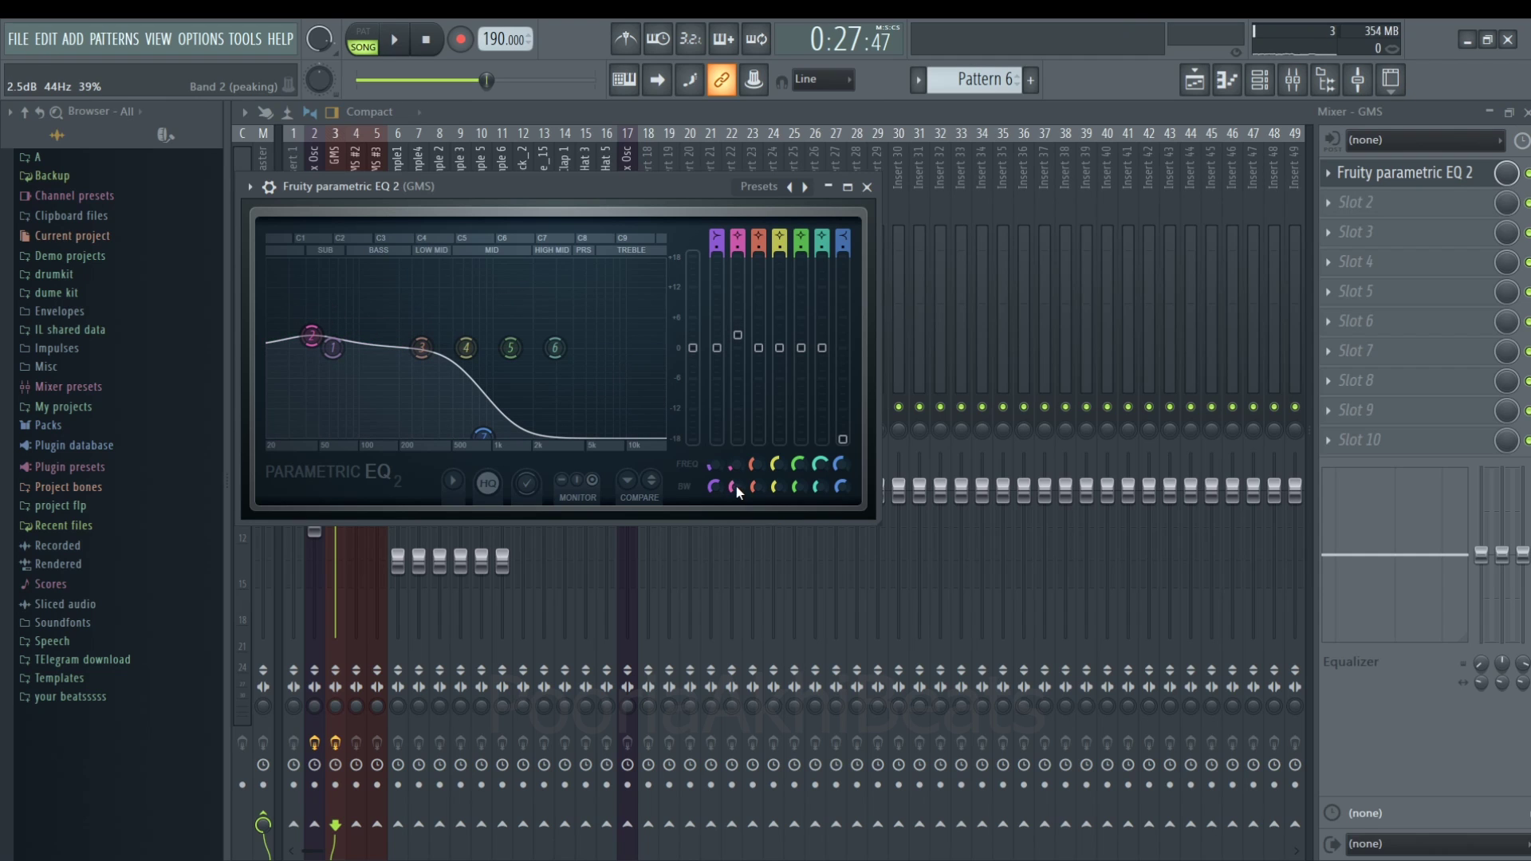
pyautogui.scroll(-3, 311, 335)
pyautogui.press('space')
pyautogui.moveTo(311, 334); pyautogui.dragTo(316, 337)
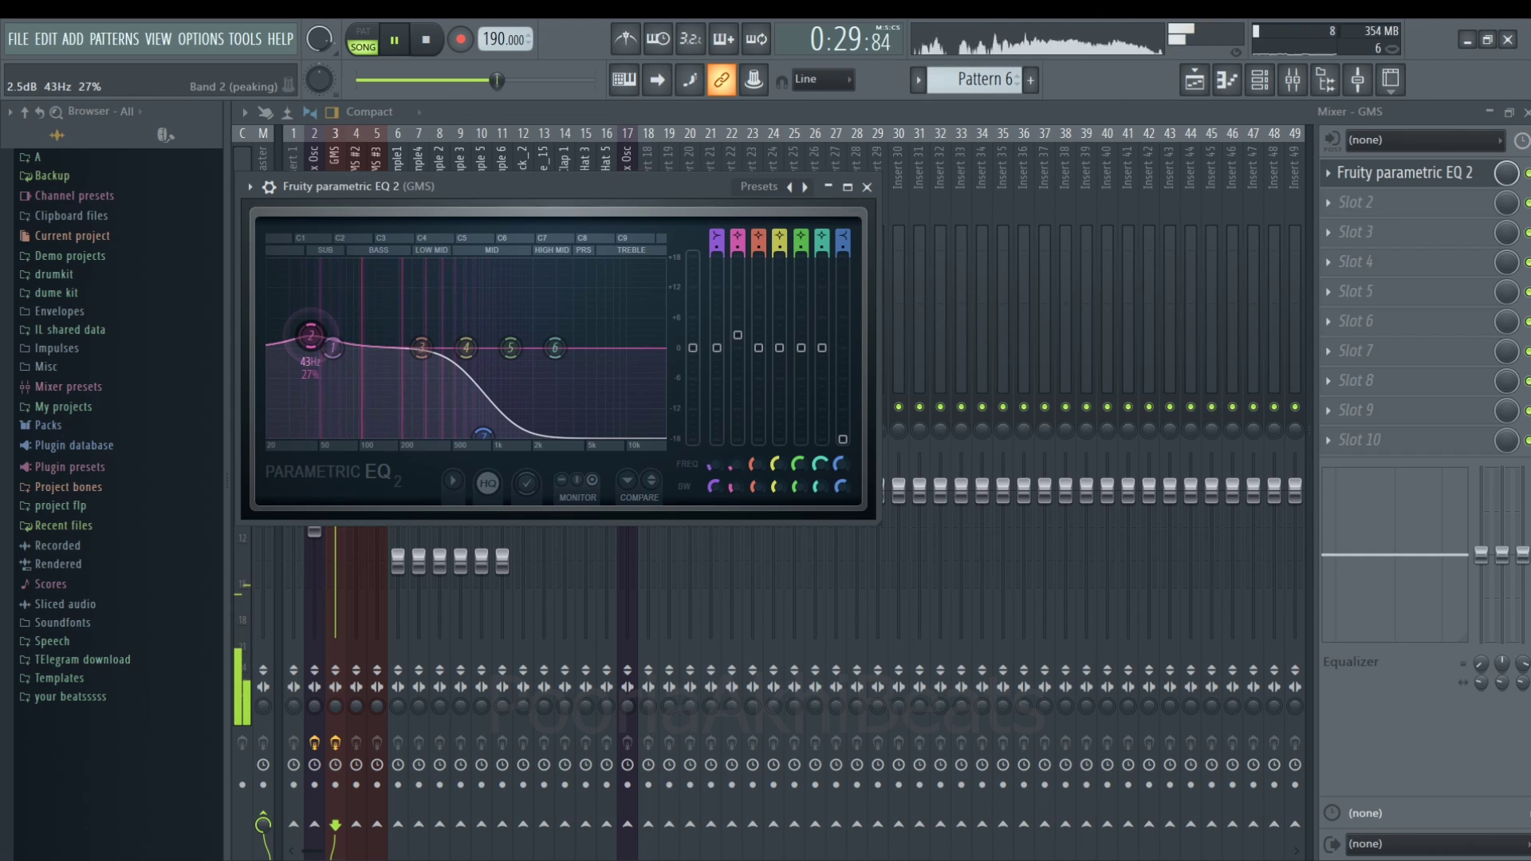
# - Tune EQ band 2 to the key C#1 at 34.6 Hz and close the equalizer
pyautogui.rightClick(311, 335)
pyautogui.moveTo(354, 421)
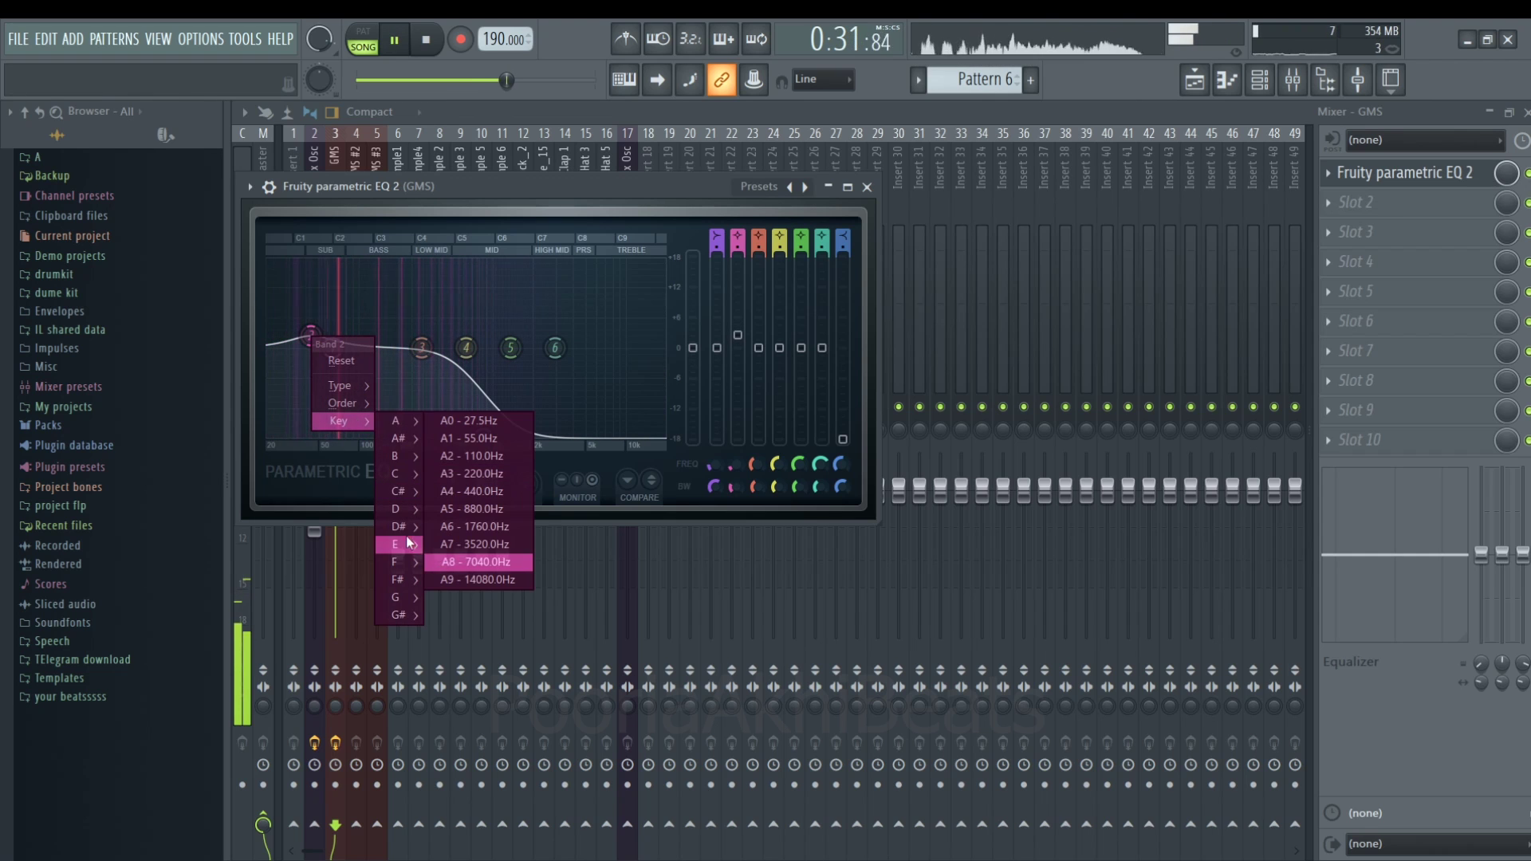
pyautogui.moveTo(399, 491)
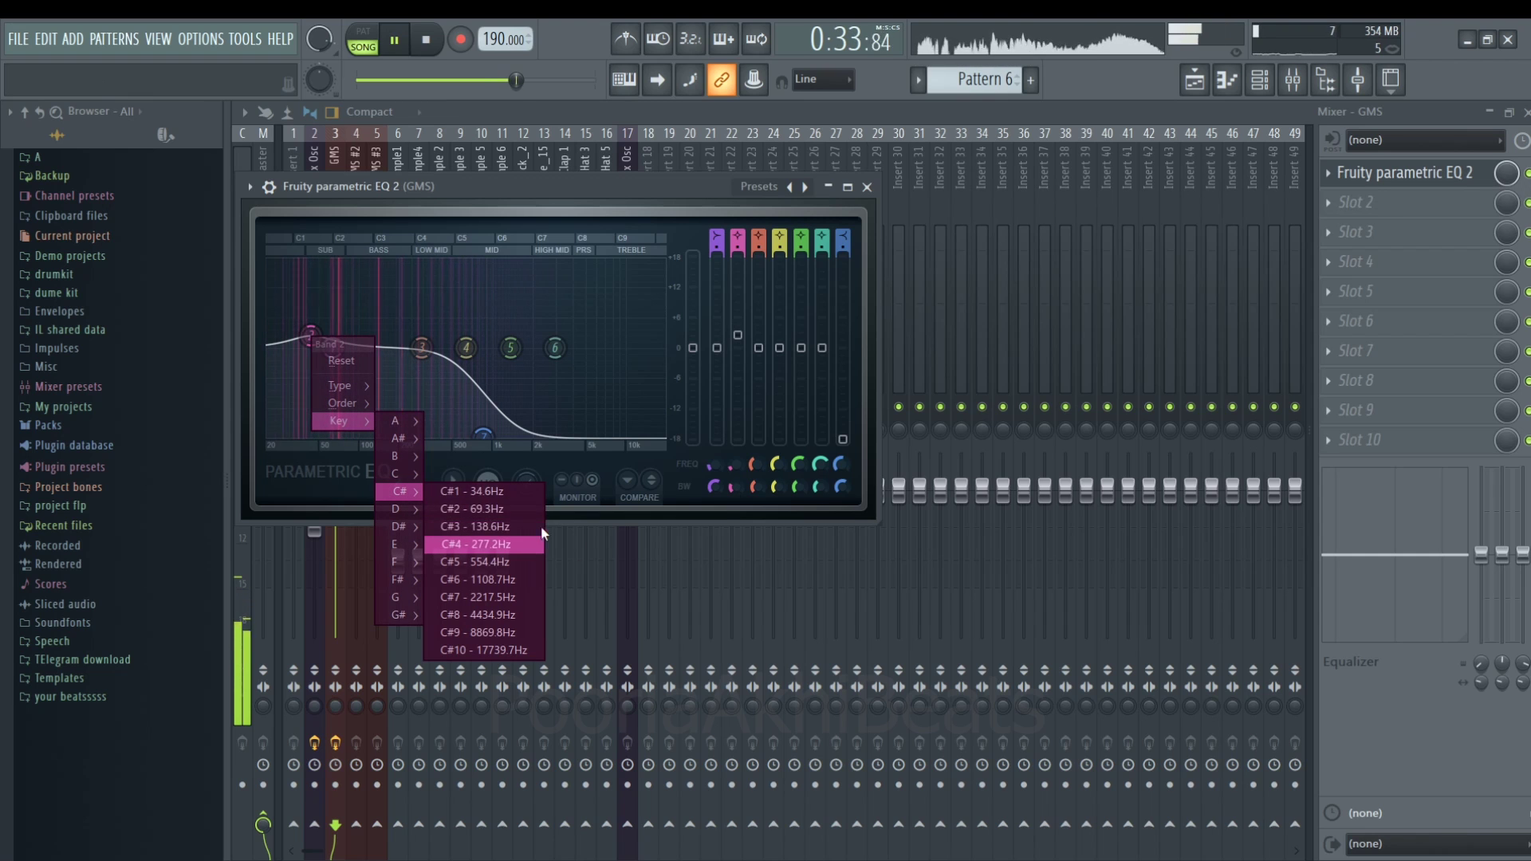
pyautogui.click(495, 493)
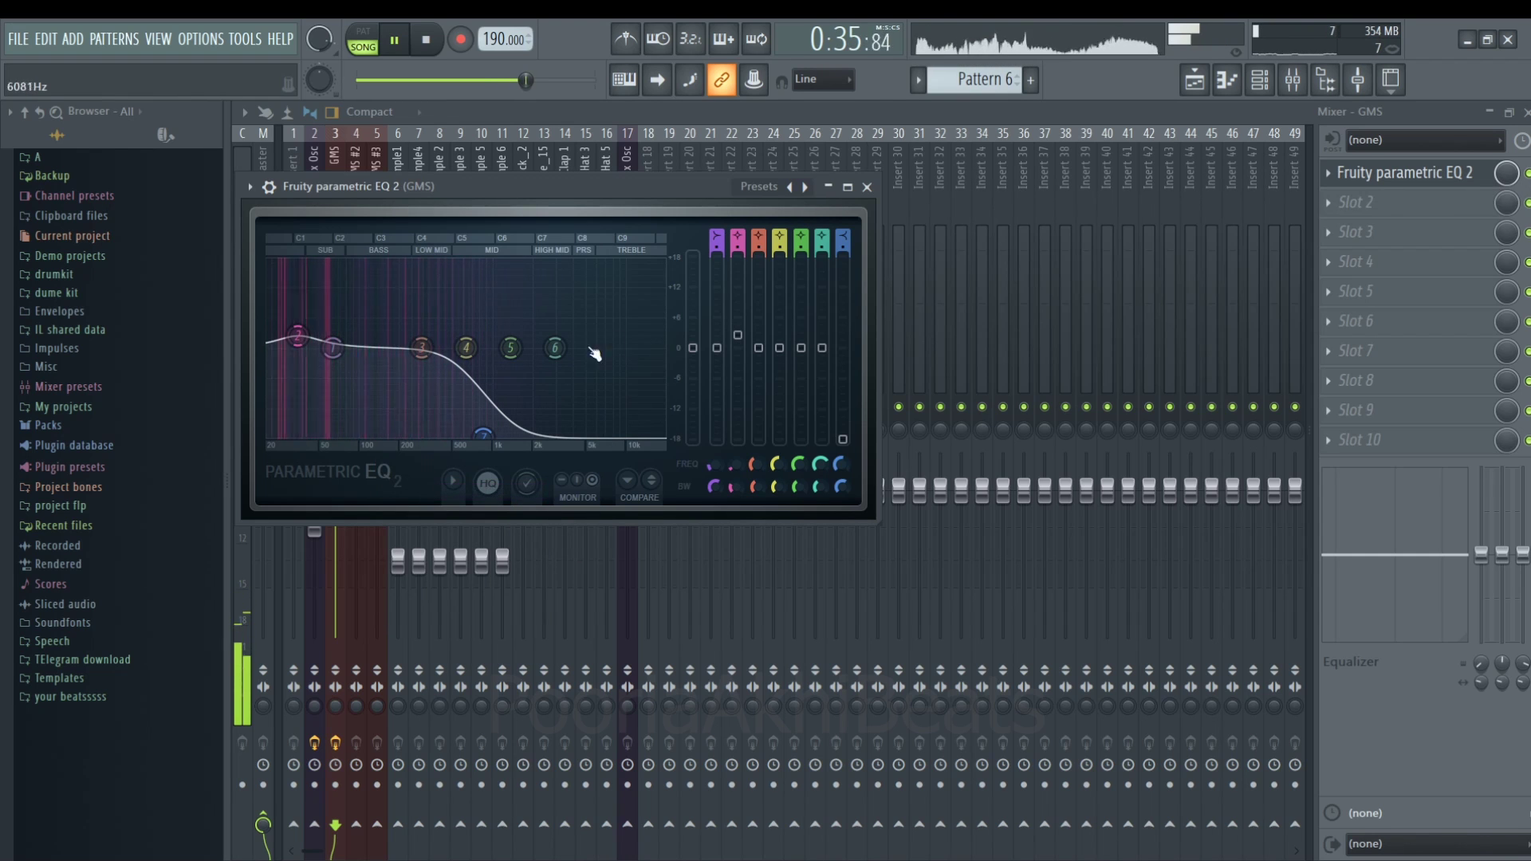
pyautogui.click(866, 188)
pyautogui.press('F6')
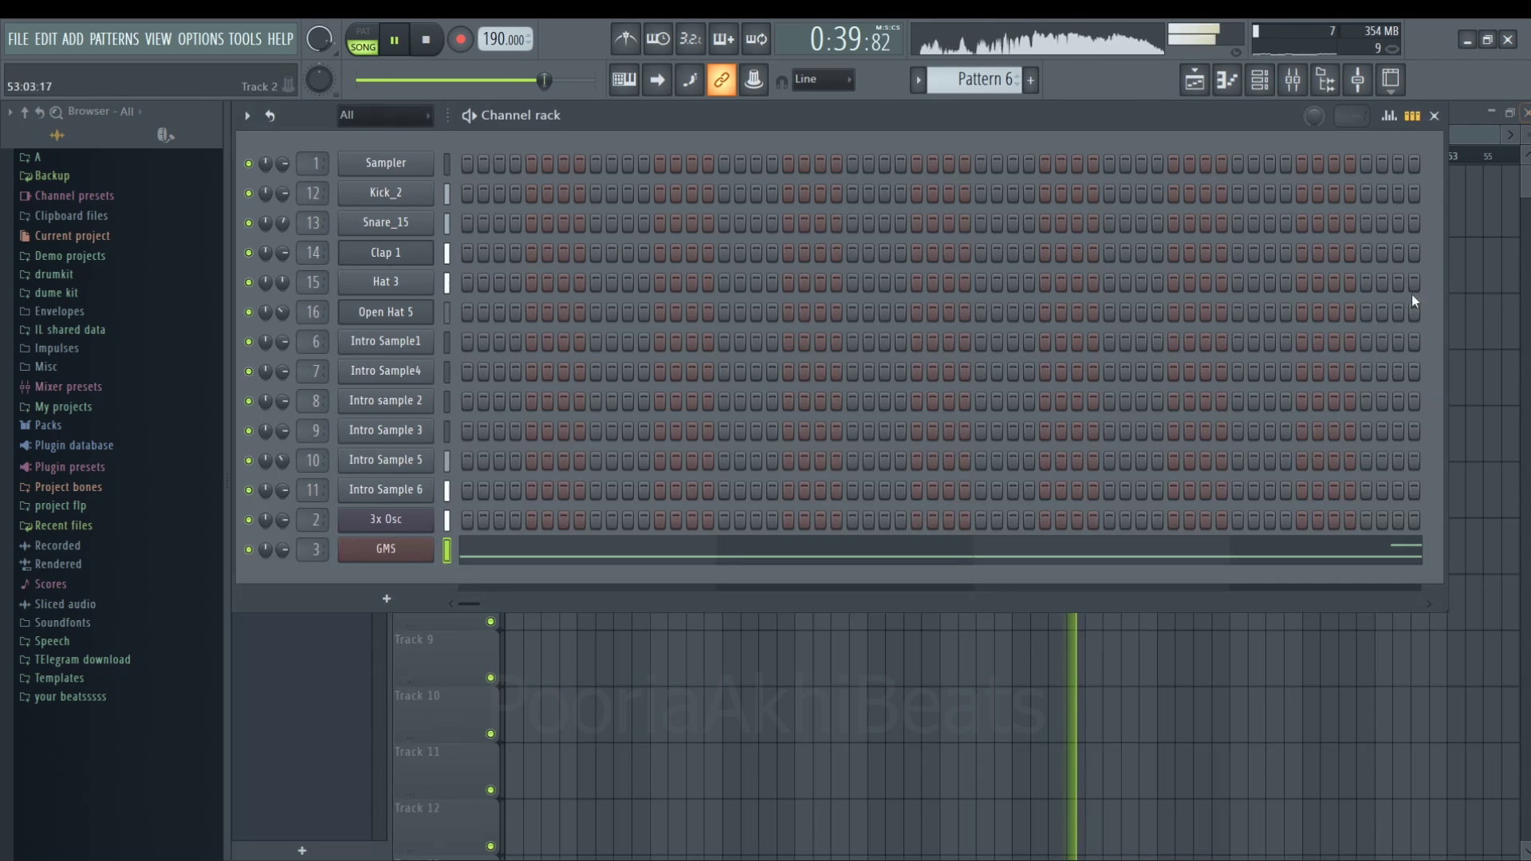
pyautogui.press('F6')
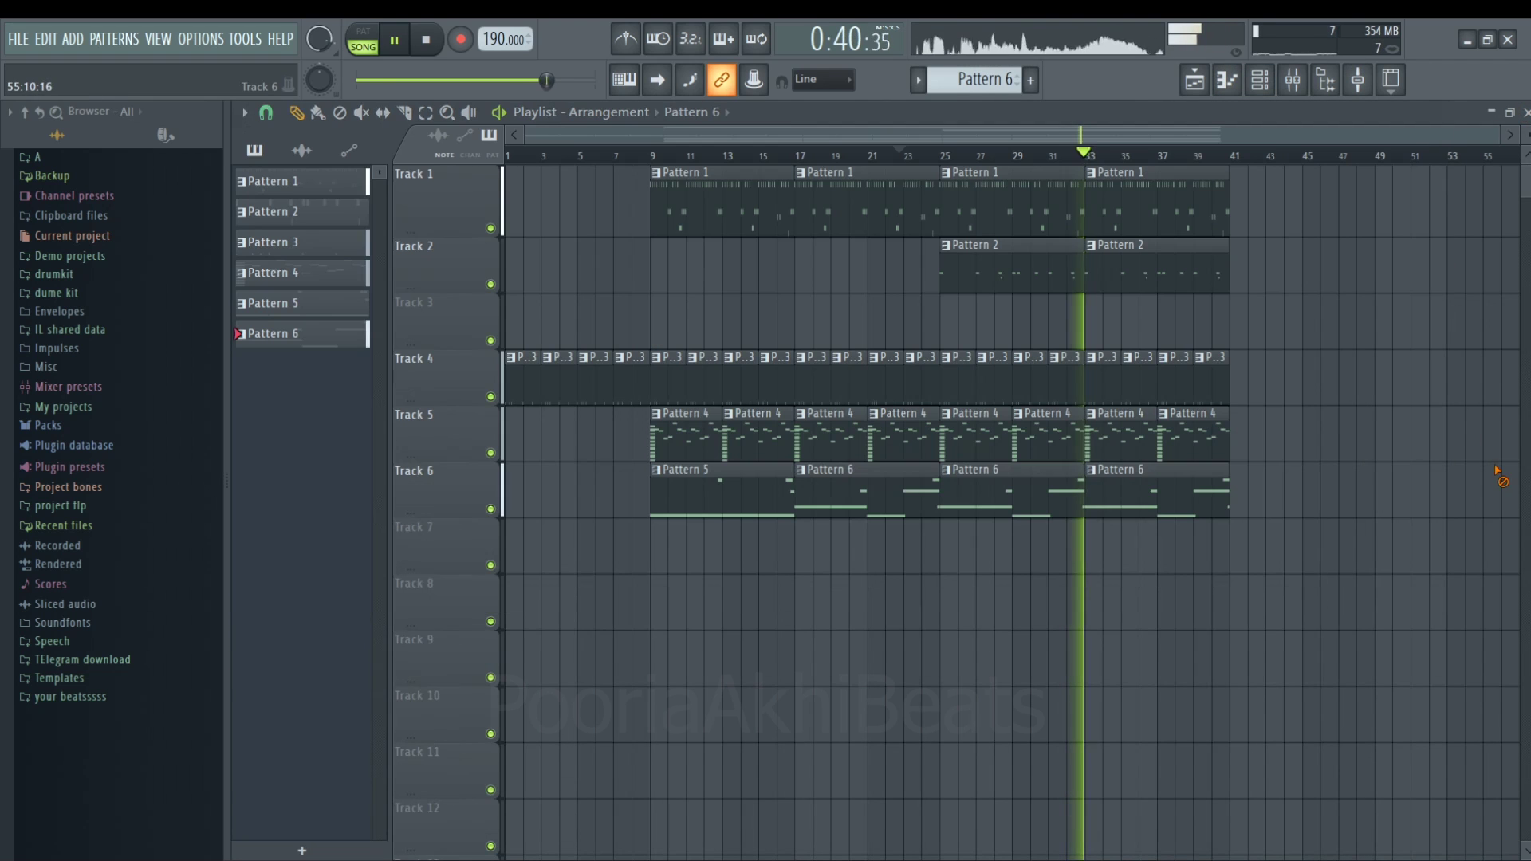
pyautogui.click(1260, 84)
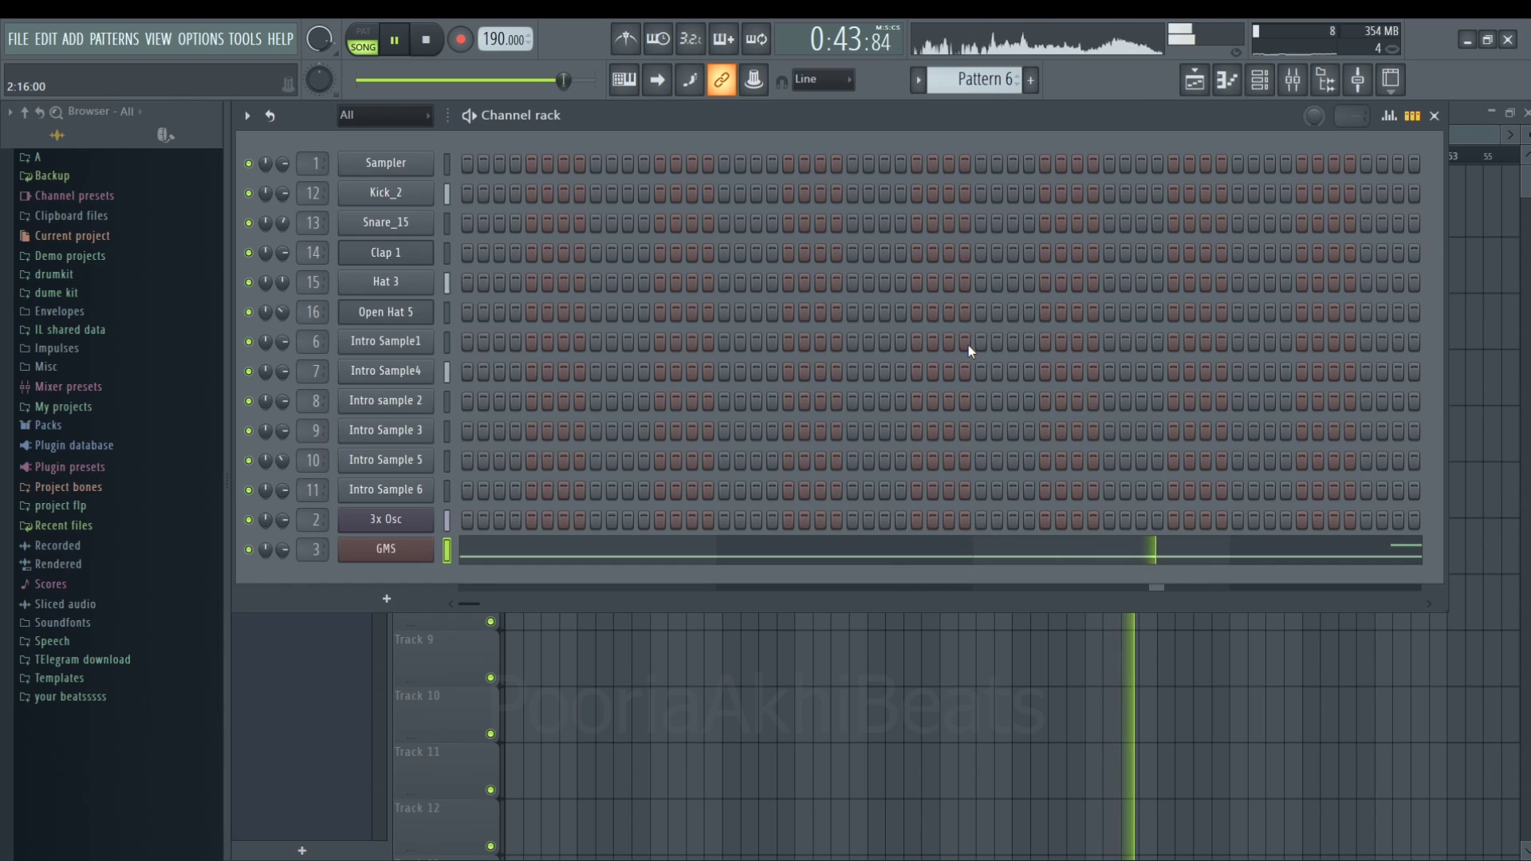
# - Stop playback and sidechain the Kick_2 mixer track to the GMS track
pyautogui.press('space')
pyautogui.click(1297, 76)
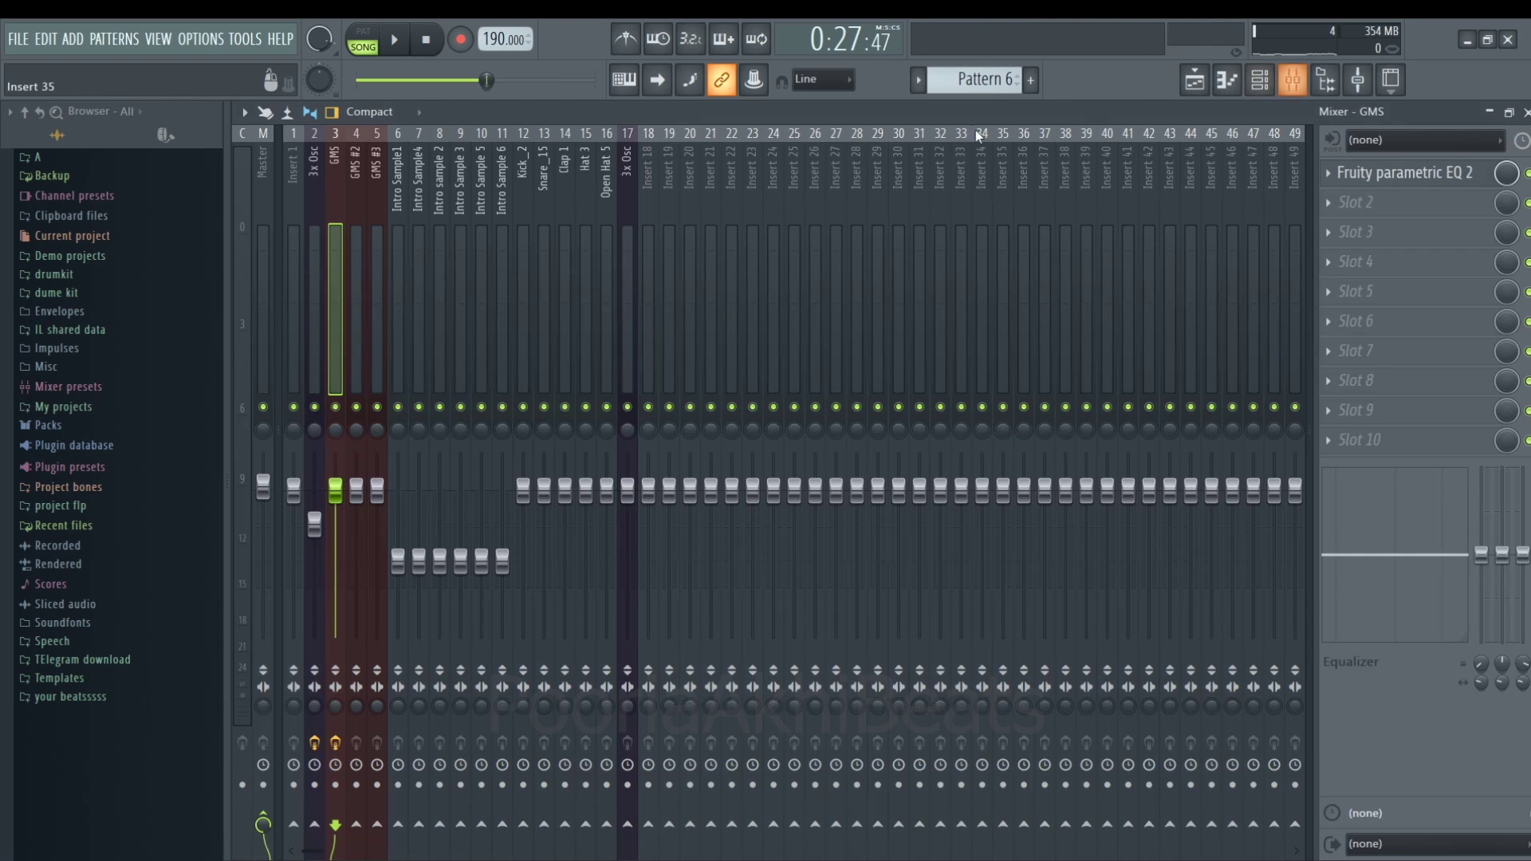
pyautogui.click(524, 267)
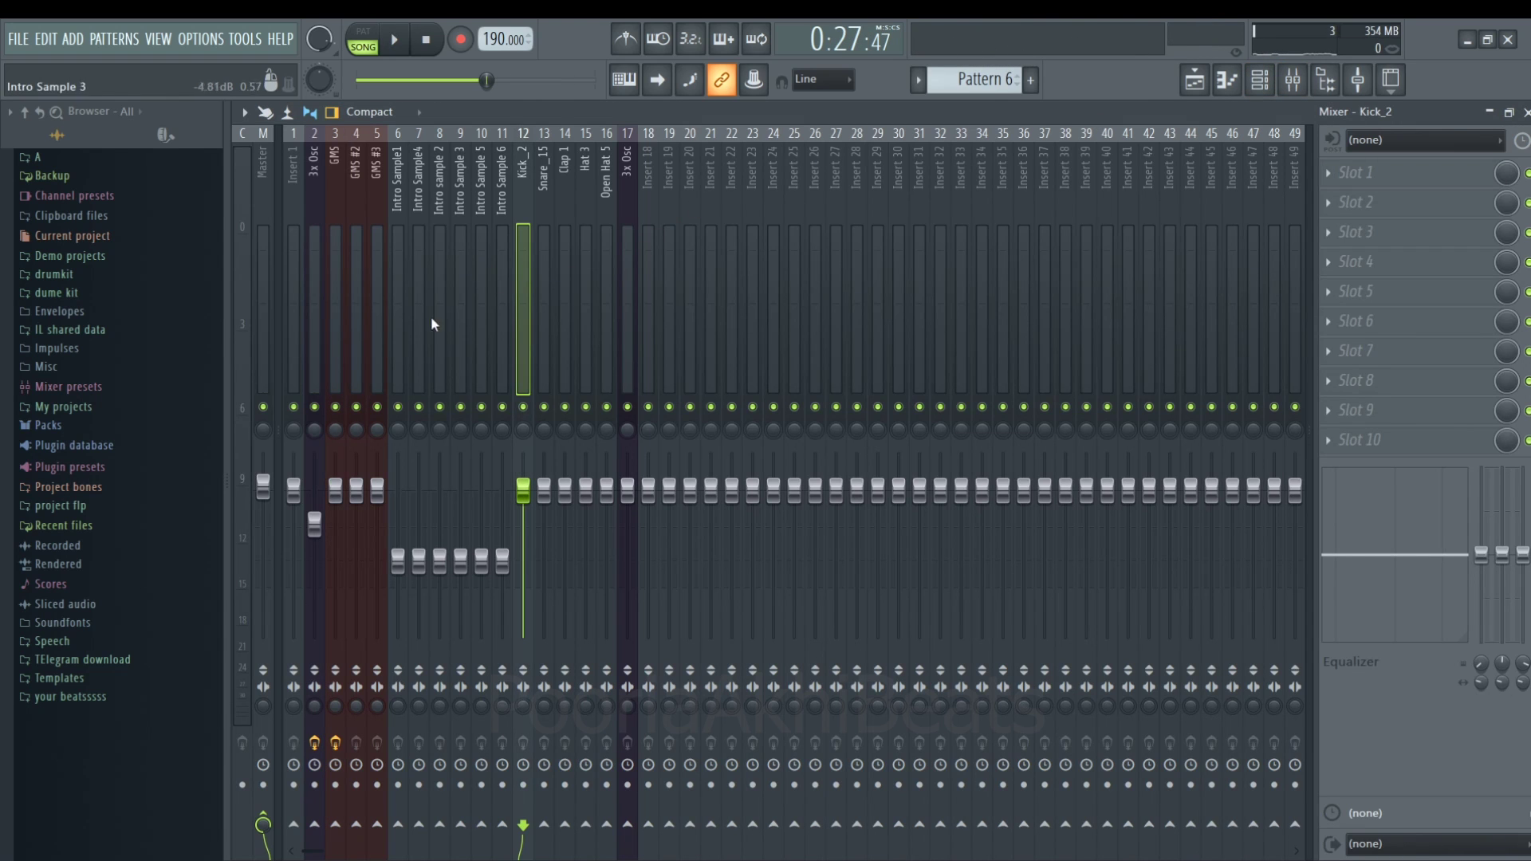
pyautogui.rightClick(335, 825)
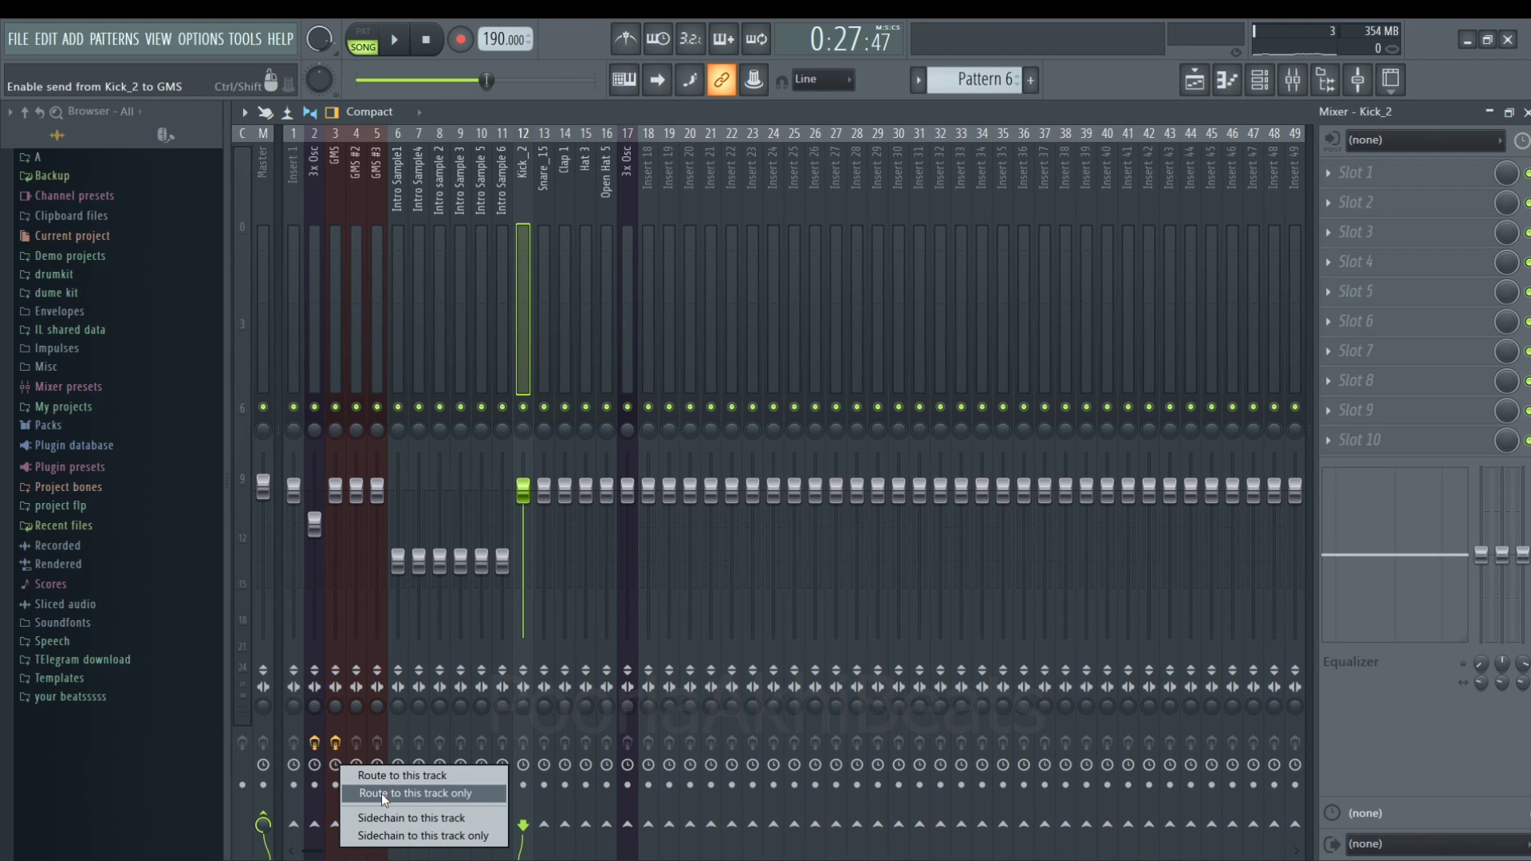
pyautogui.click(390, 818)
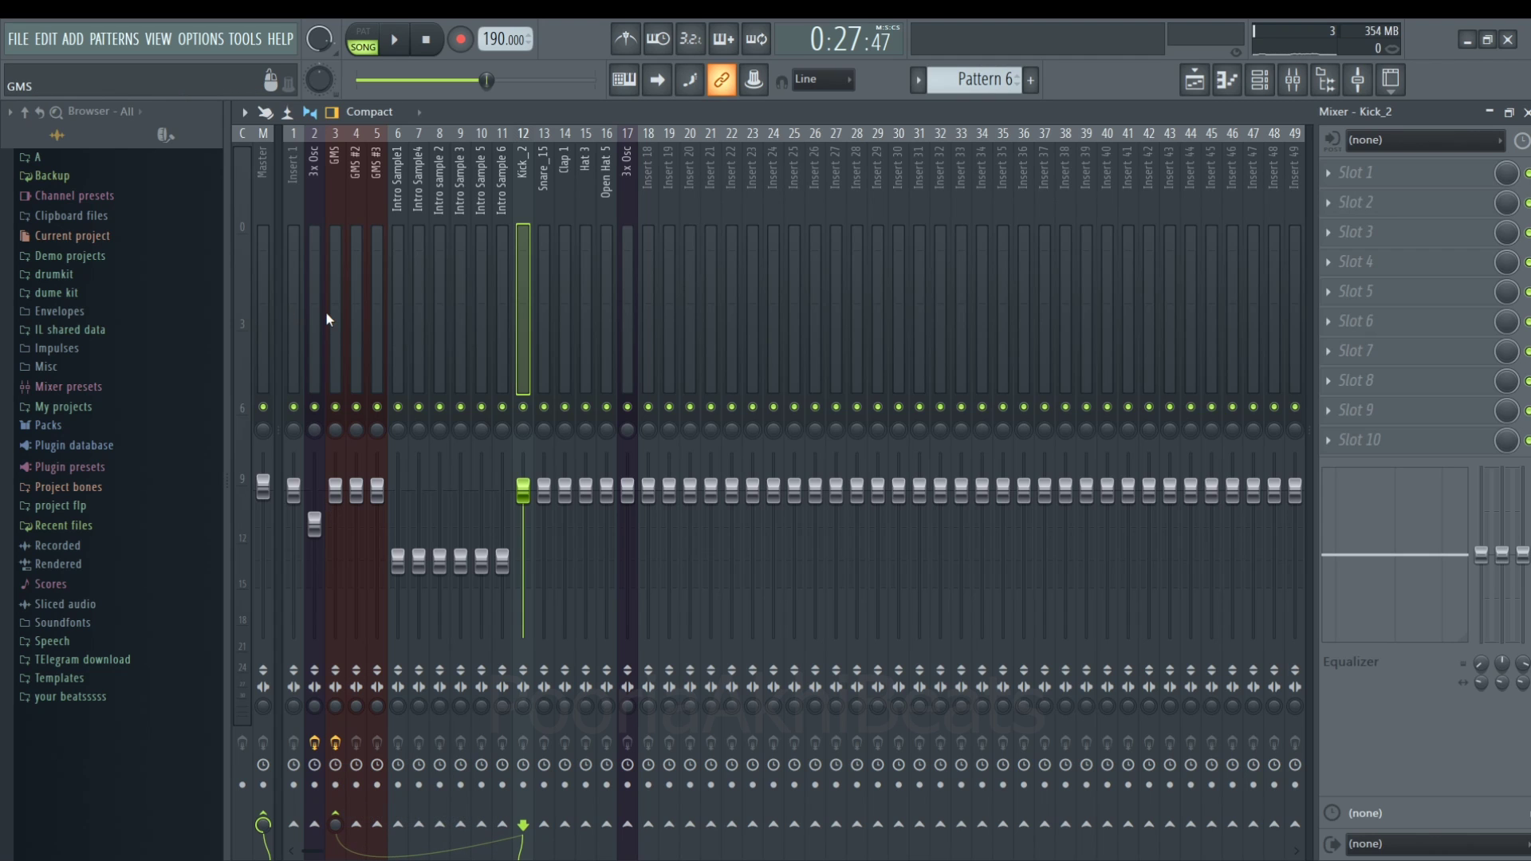
# - Add Fruity Limiter to the GMS mixer track's second slot, switch it to compressor mode and choose Kick_2 as its sidechain source
pyautogui.click(346, 319)
pyautogui.click(327, 284)
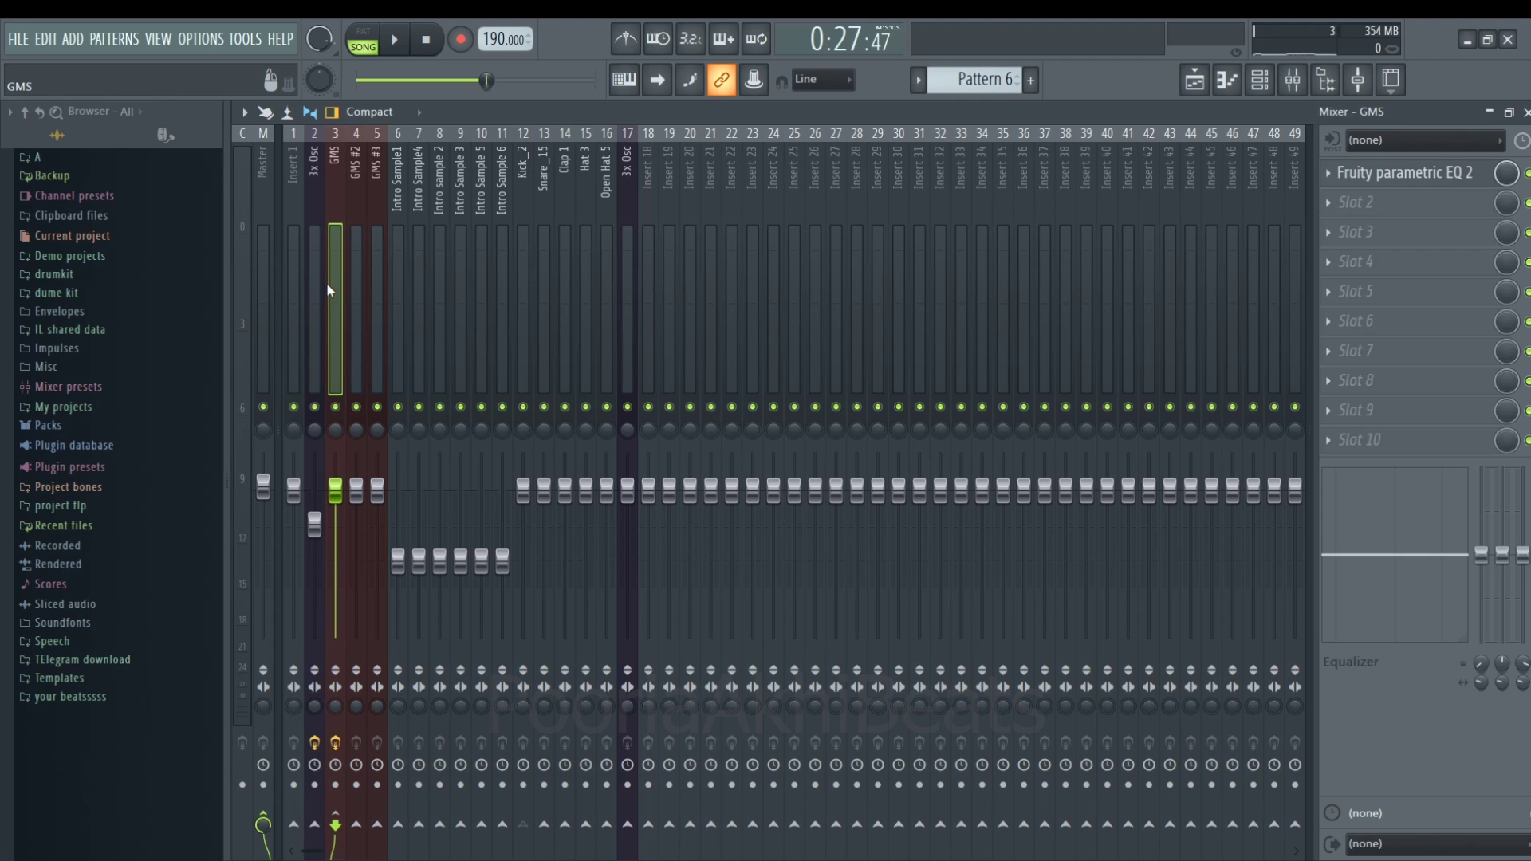
pyautogui.click(1395, 199)
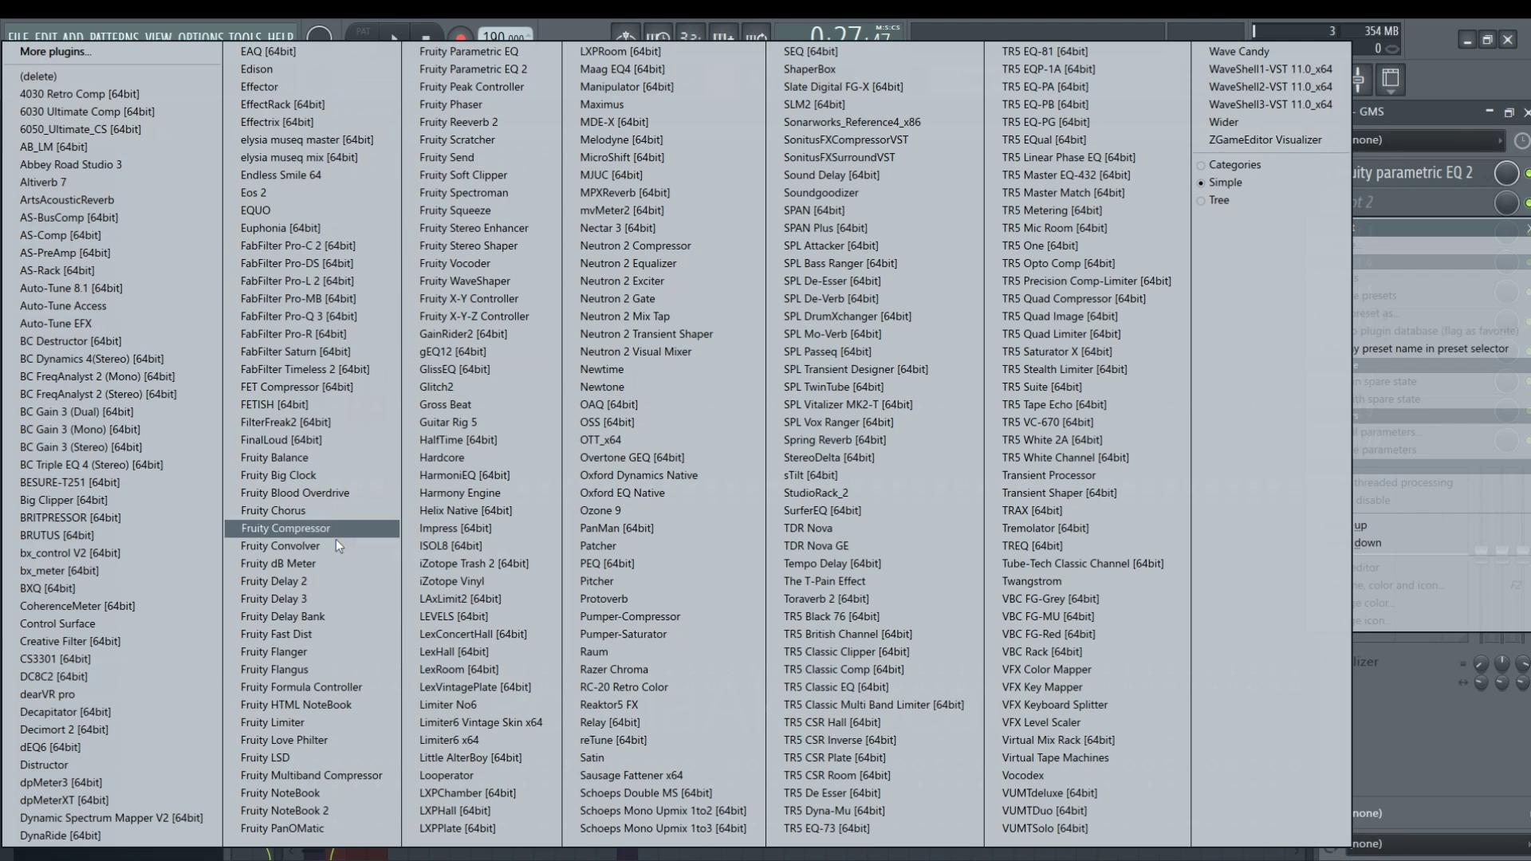
pyautogui.click(323, 729)
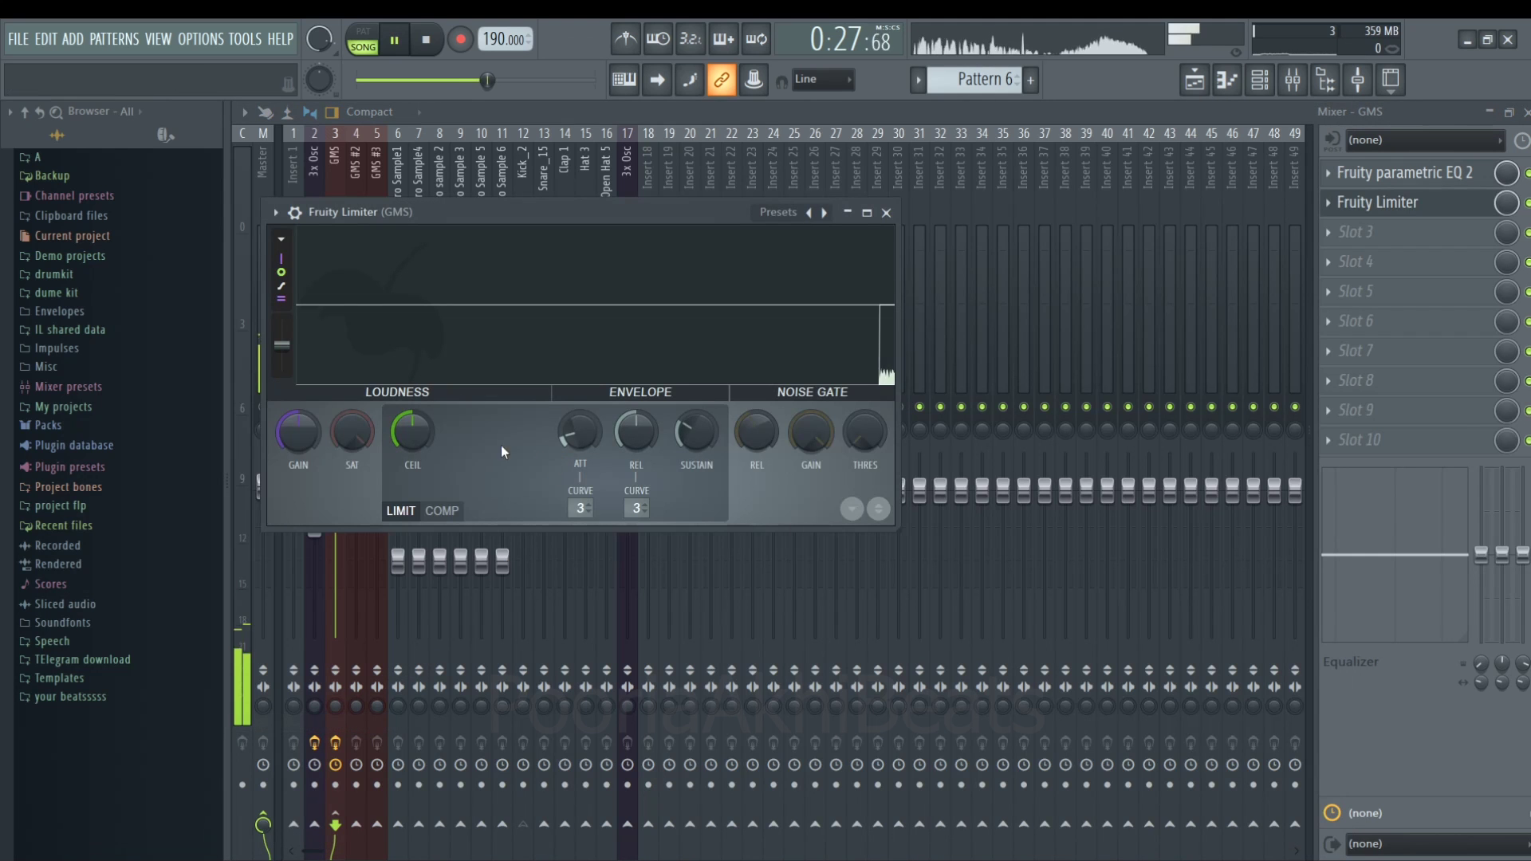
pyautogui.click(637, 508)
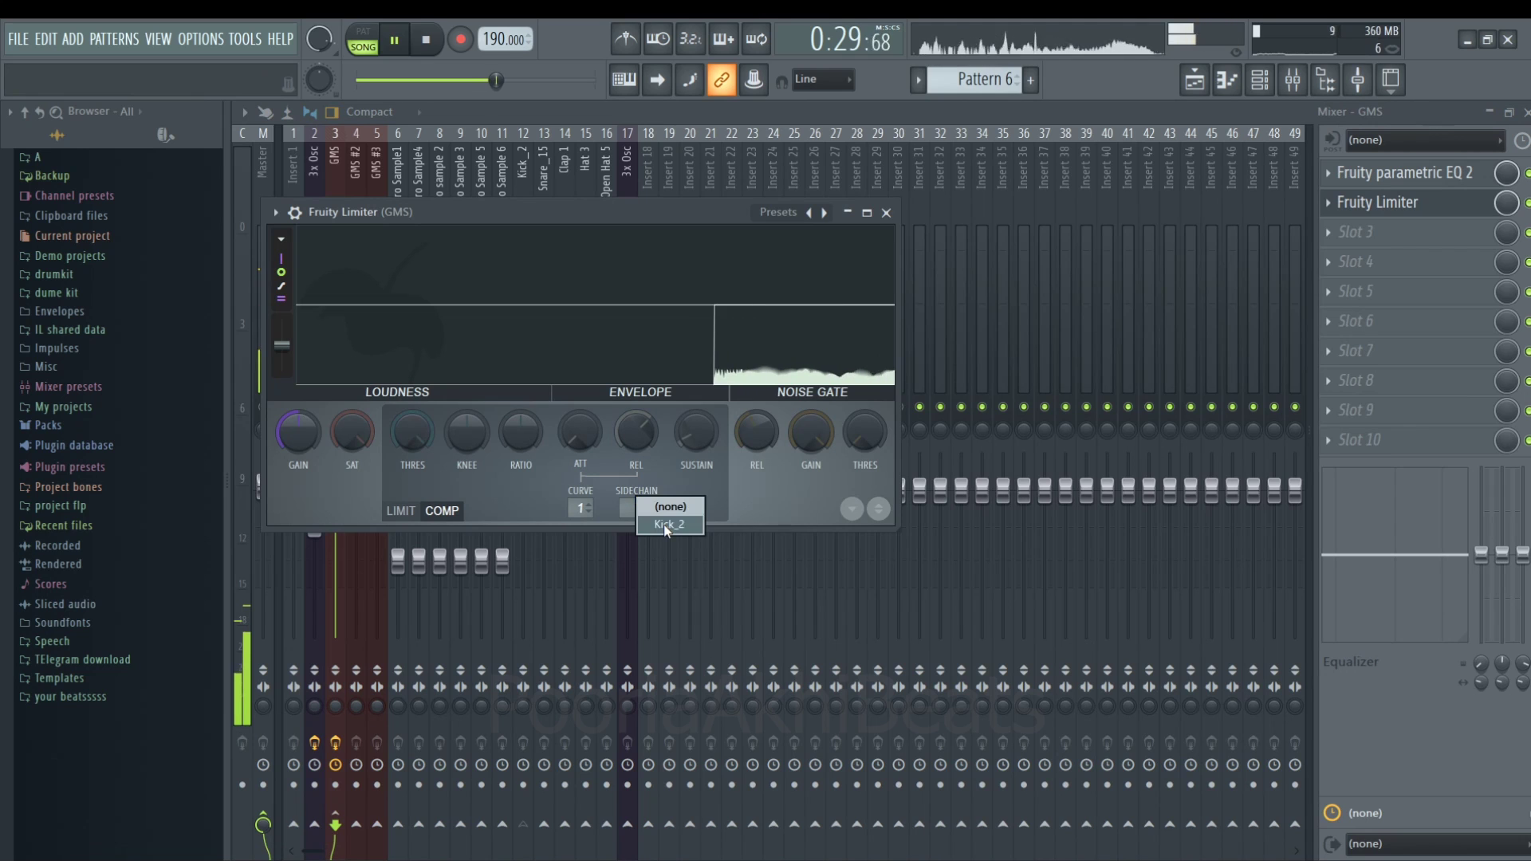
pyautogui.click(662, 523)
# - Set the limiter's compression threshold to about -24 dB and ratio to about 2.9:1 while playing, and close the limiter
pyautogui.moveTo(413, 431); pyautogui.dragTo(412, 487)
pyautogui.moveTo(521, 432); pyautogui.dragTo(520, 399)
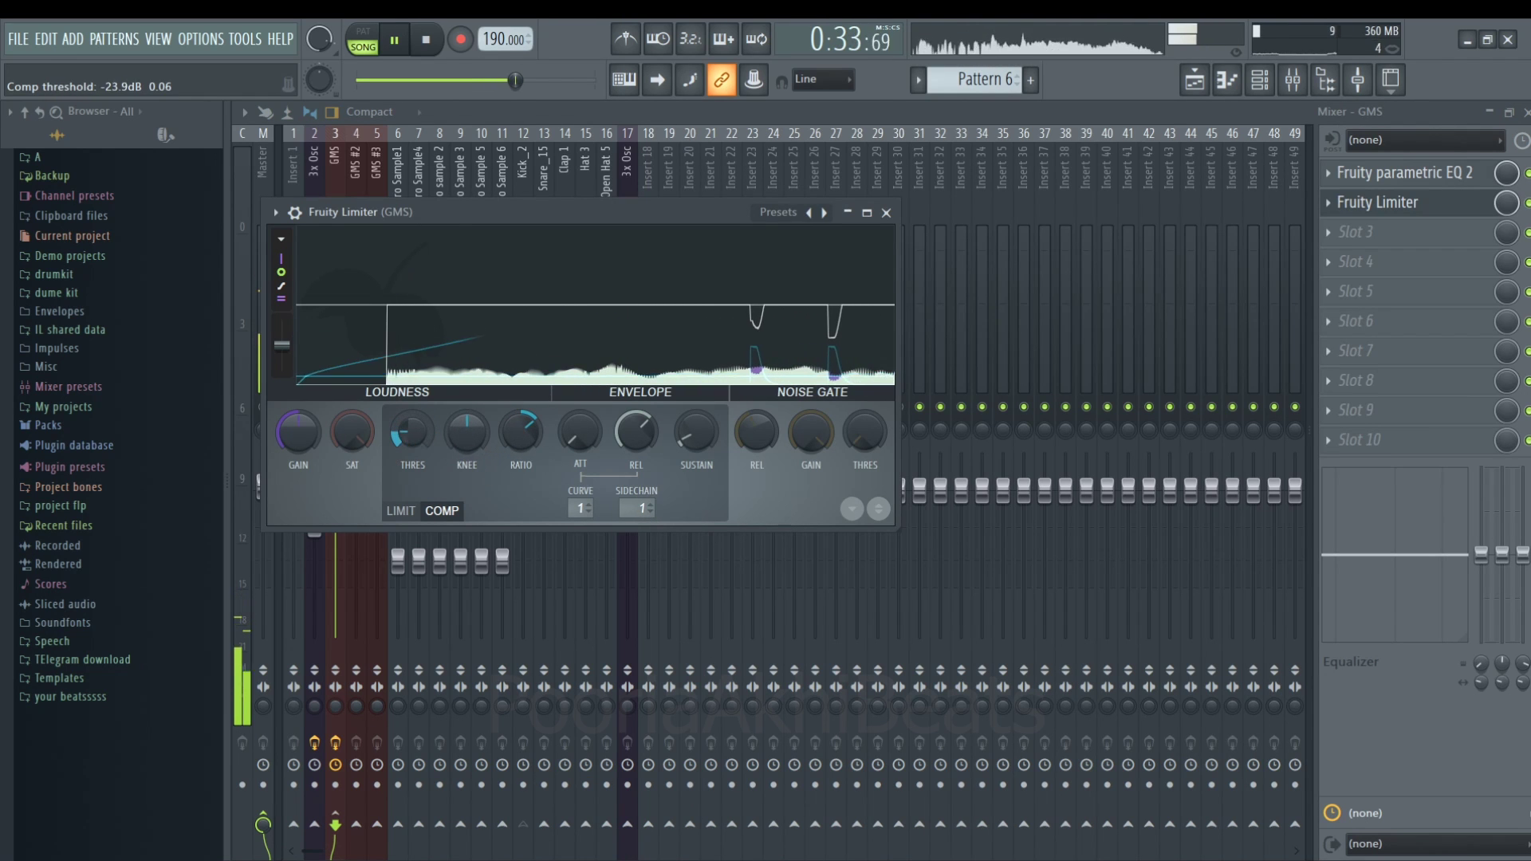
pyautogui.scroll(5, 520, 434)
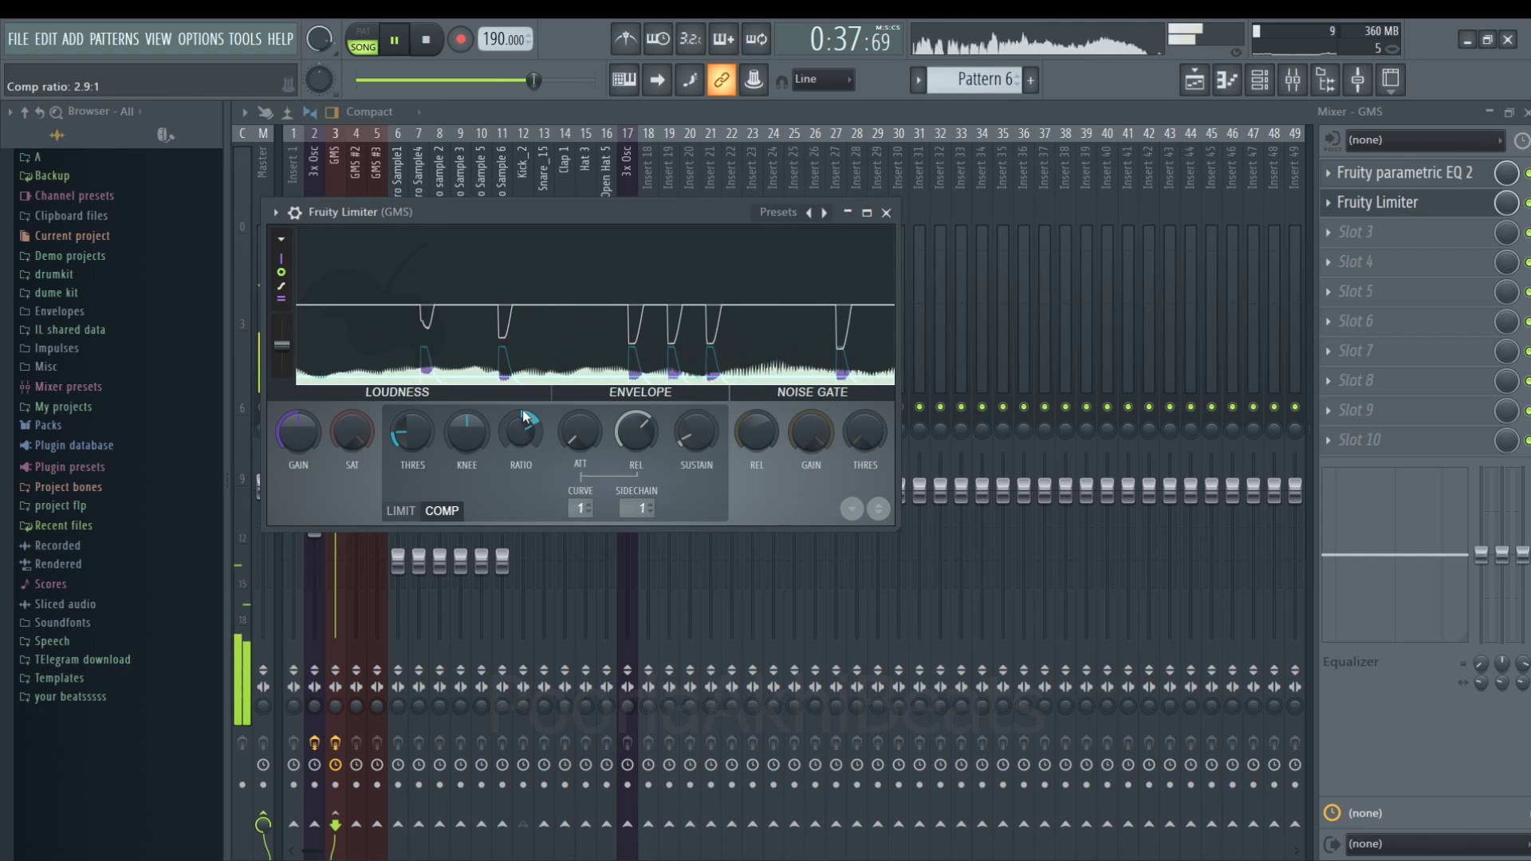
pyautogui.click(886, 212)
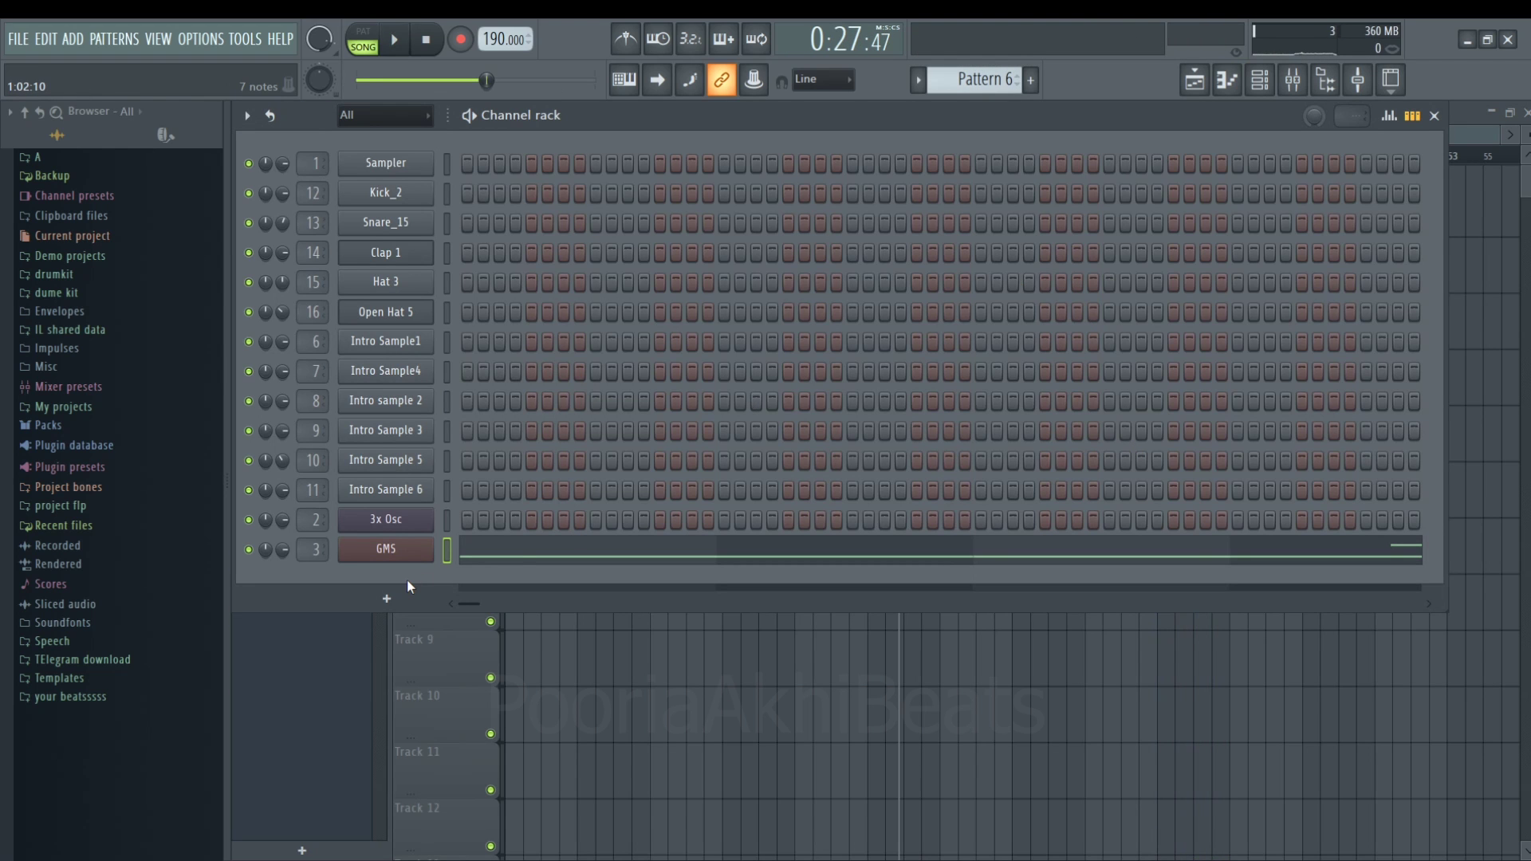
# - Add a second GMS synthesizer channel, load the bell2 program from the DARA K bank and close the plugin
pyautogui.click(406, 595)
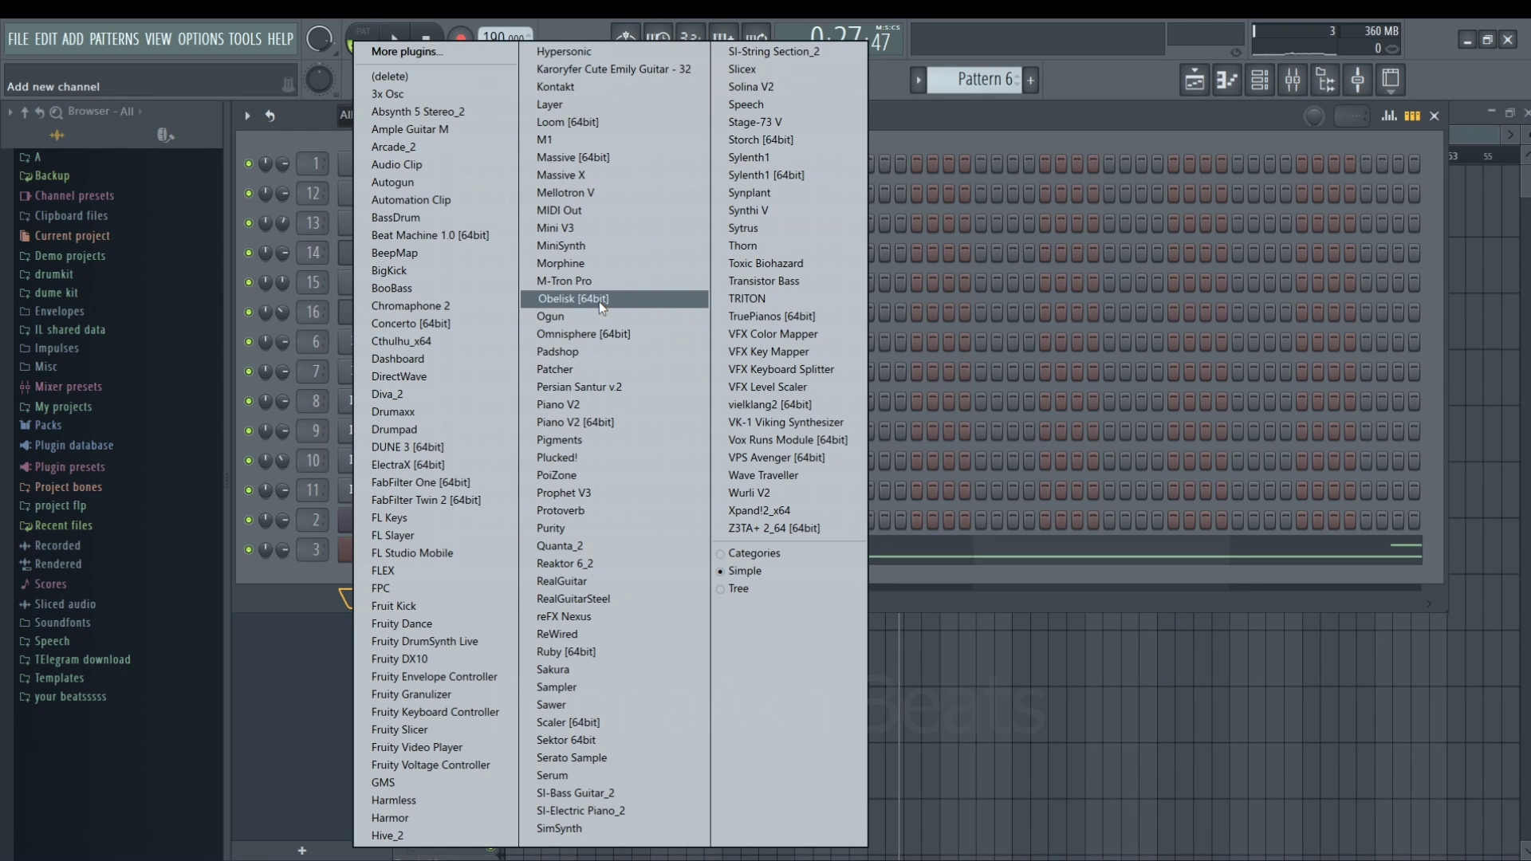
pyautogui.click(416, 785)
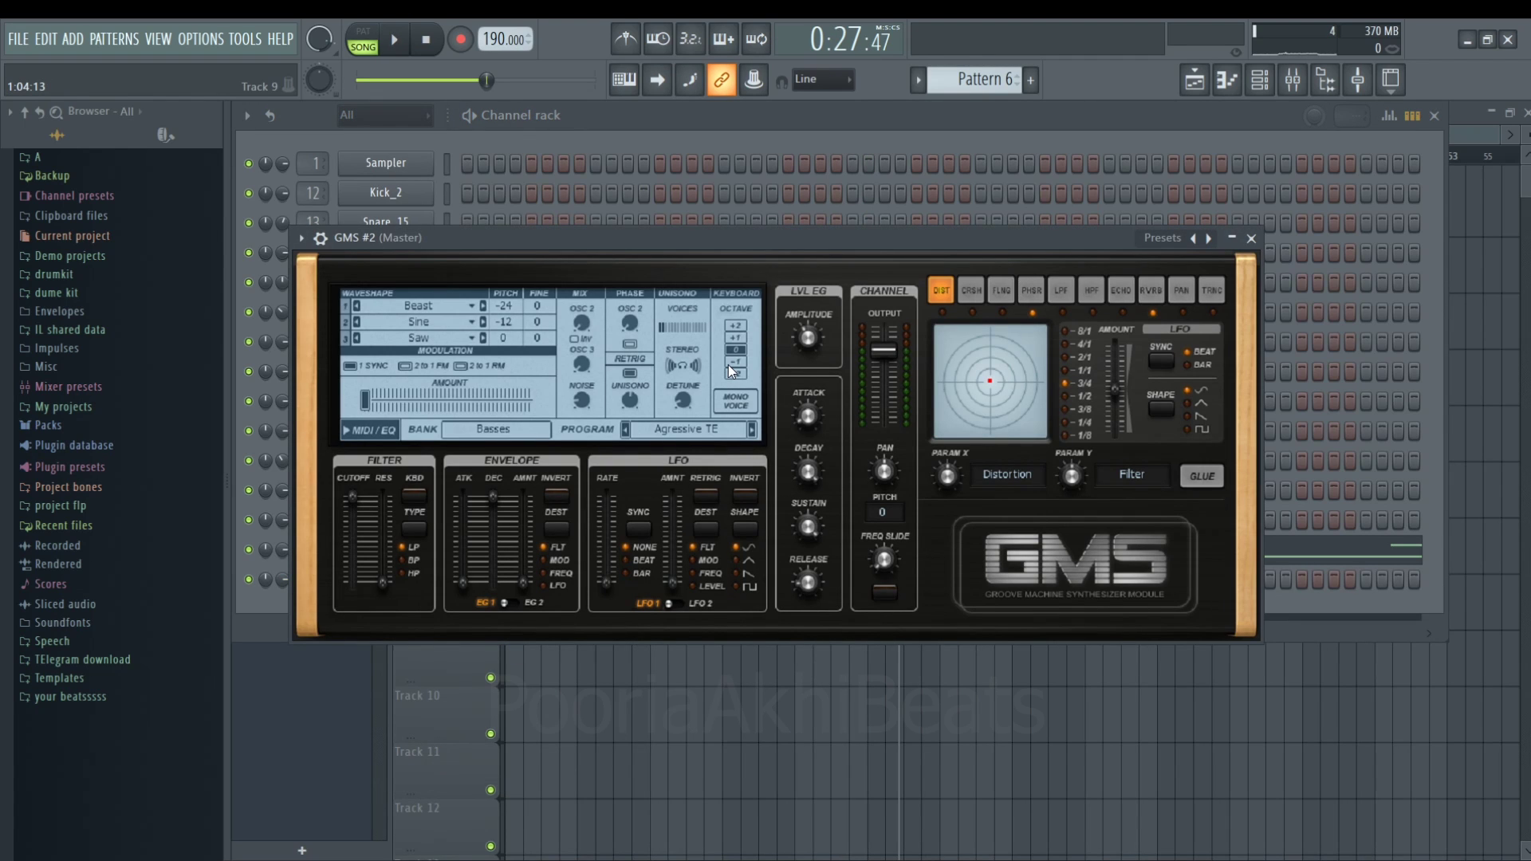
pyautogui.click(492, 439)
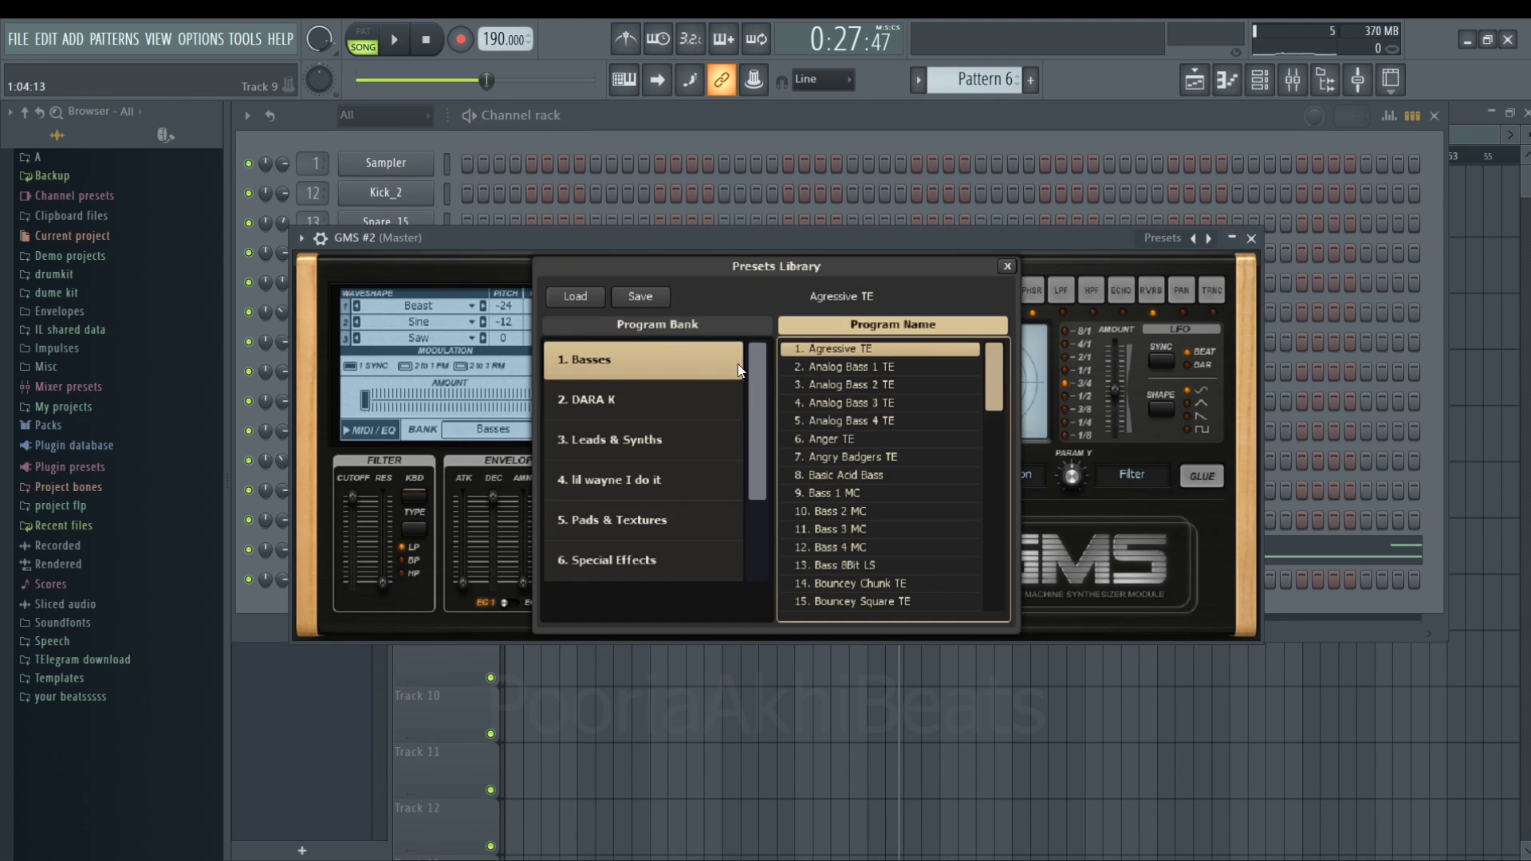
pyautogui.click(703, 401)
pyautogui.doubleClick(823, 350)
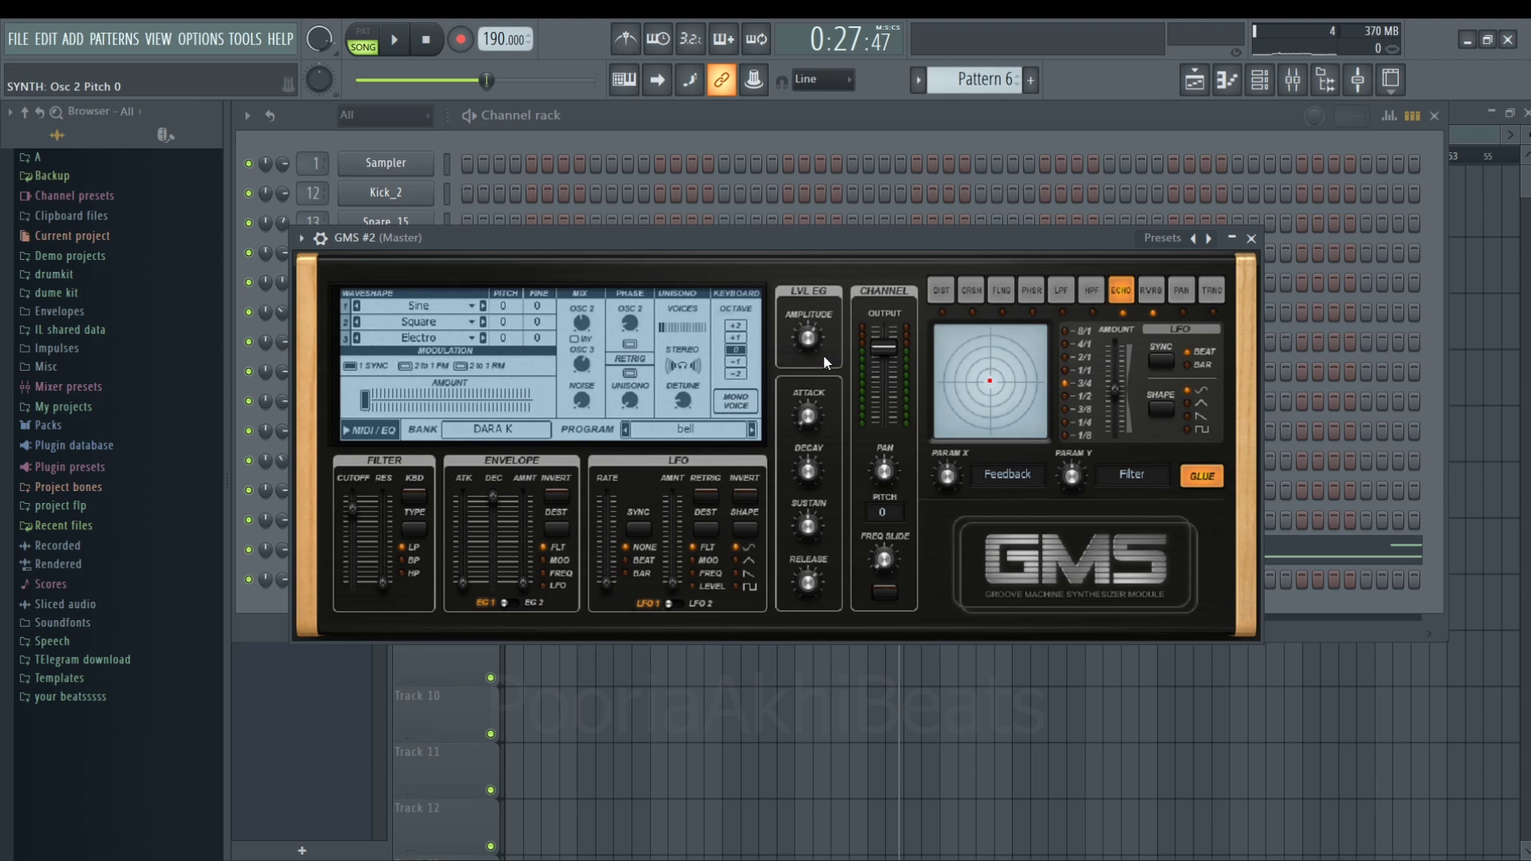
pyautogui.click(751, 430)
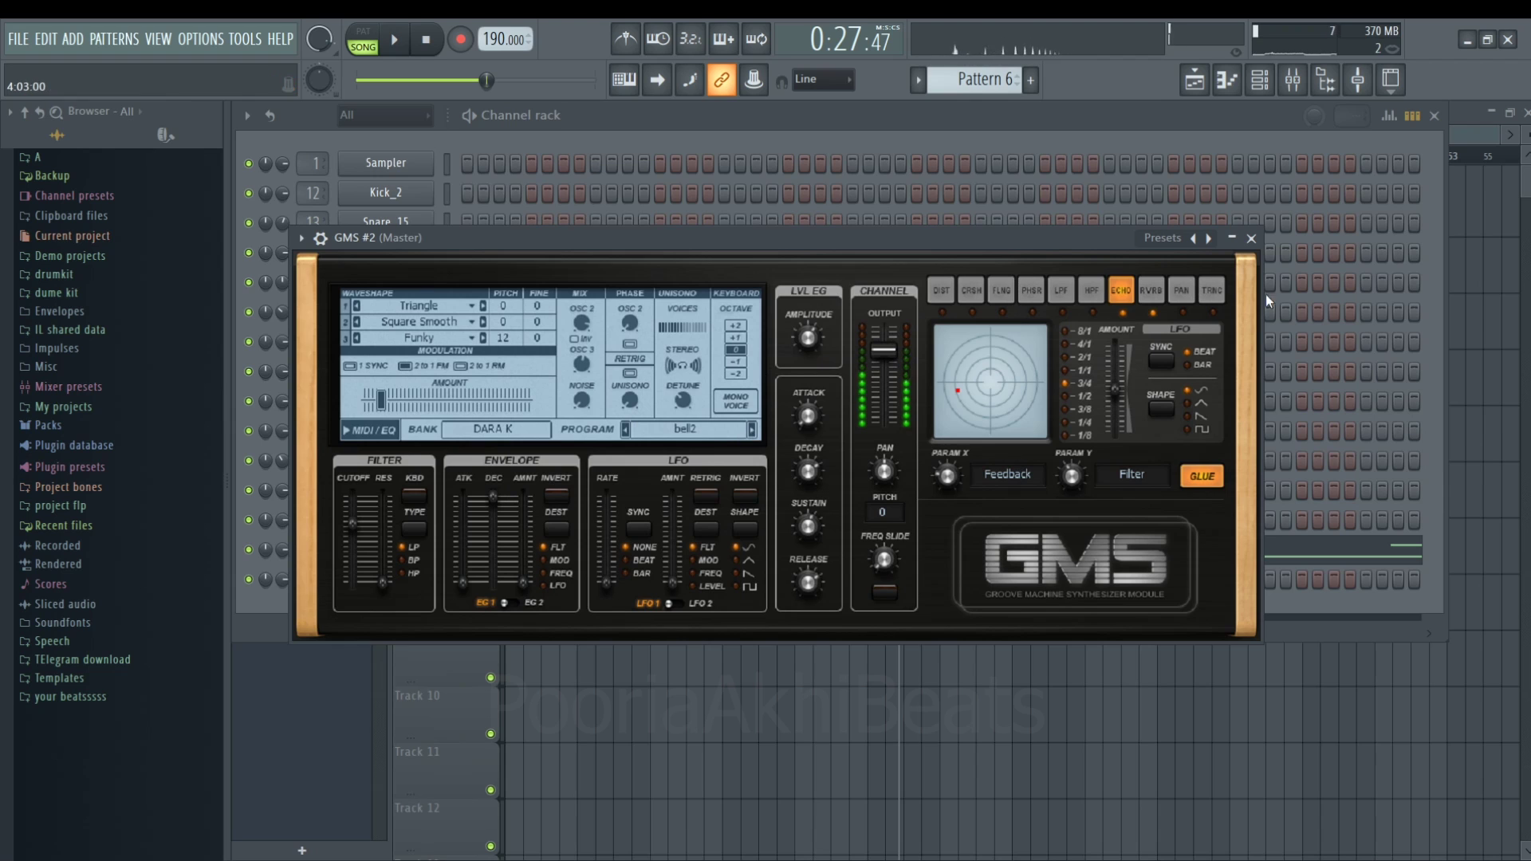
pyautogui.click(1252, 238)
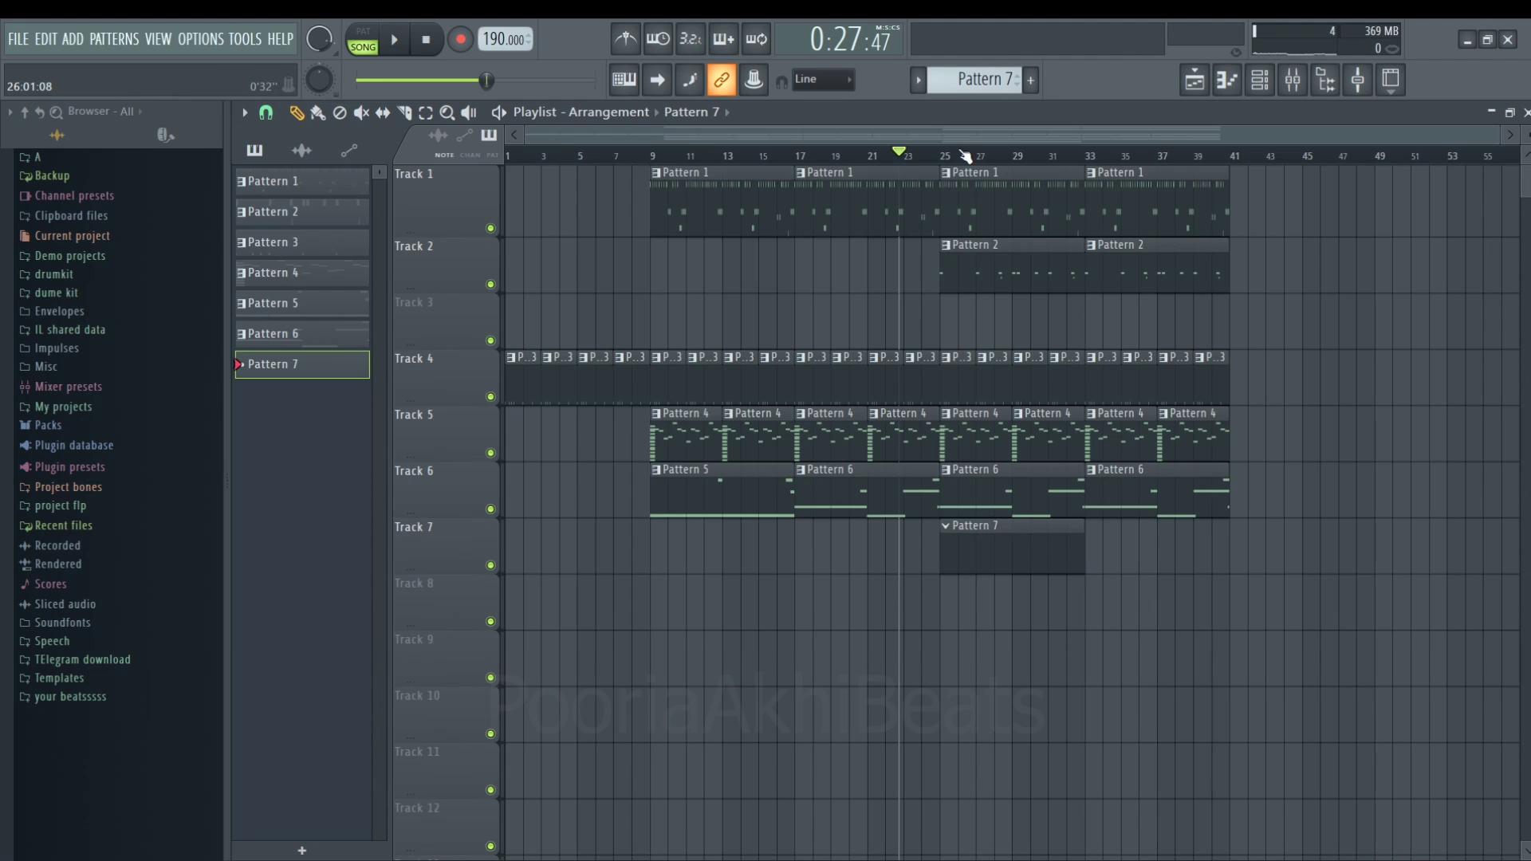
# - Set the song position to bar 25 and open Pattern 7's GMS #2 channel in the piano roll
pyautogui.click(966, 157)
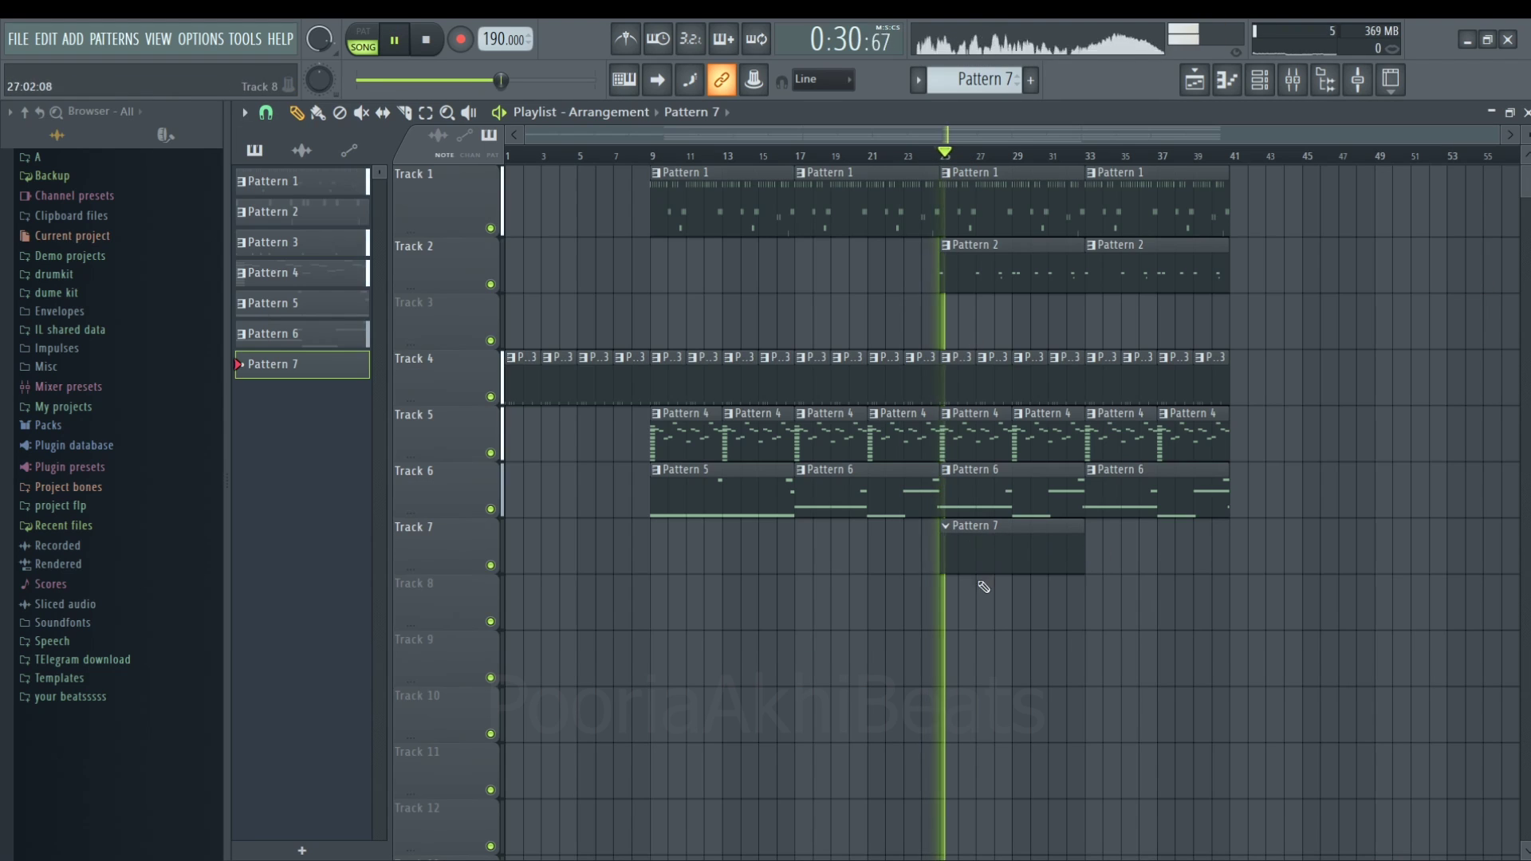
pyautogui.doubleClick(968, 542)
pyautogui.press('space')
pyautogui.rightClick(431, 567)
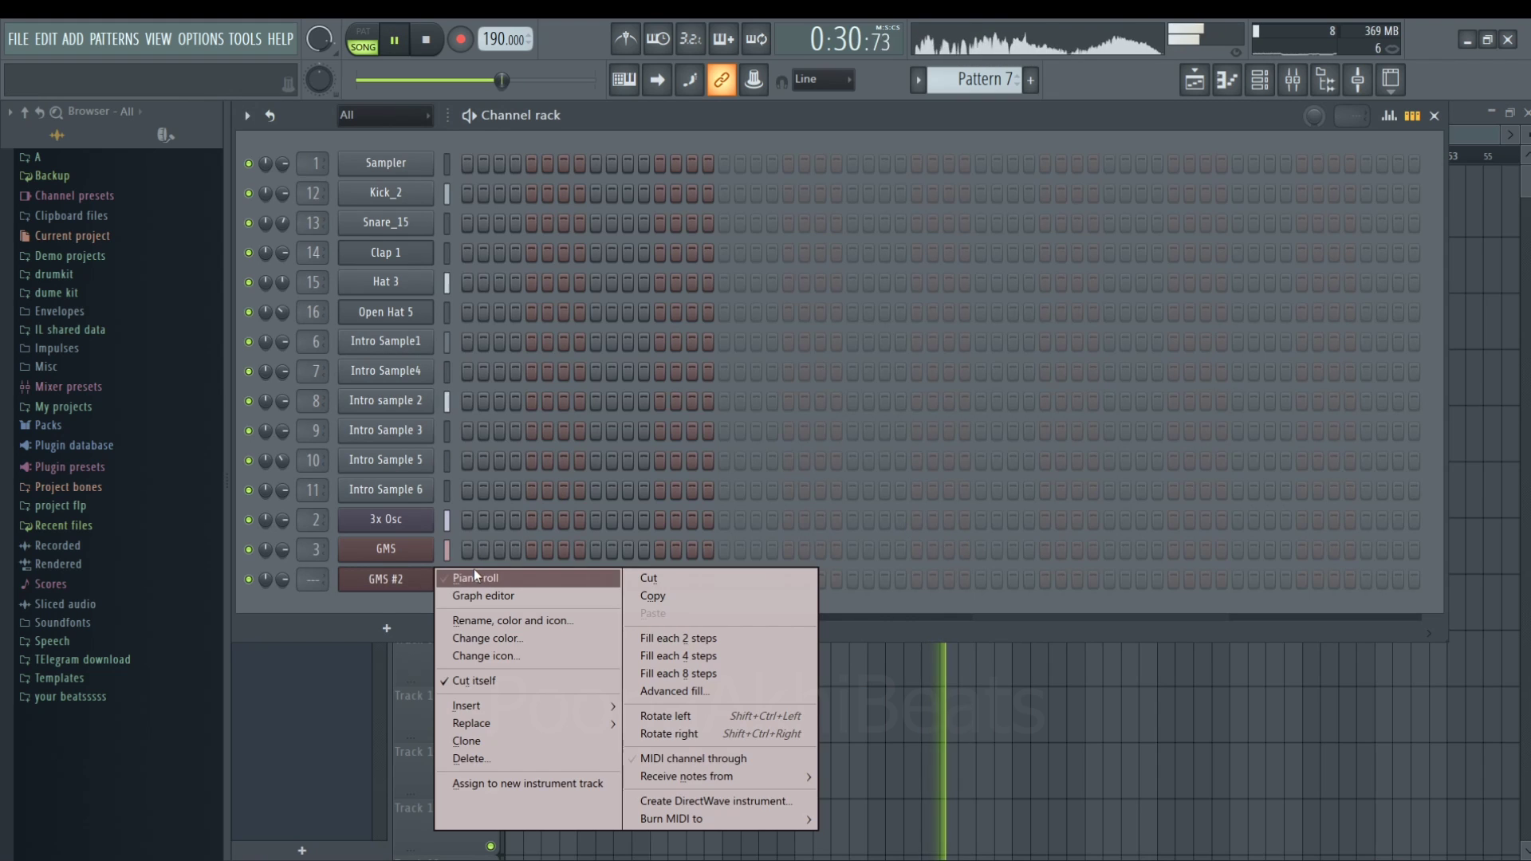
pyautogui.click(473, 568)
# - Place short C#5 notes at 1:09 and 2:13 and add G#5 copies above both
pyautogui.scroll(2, 315, 358)
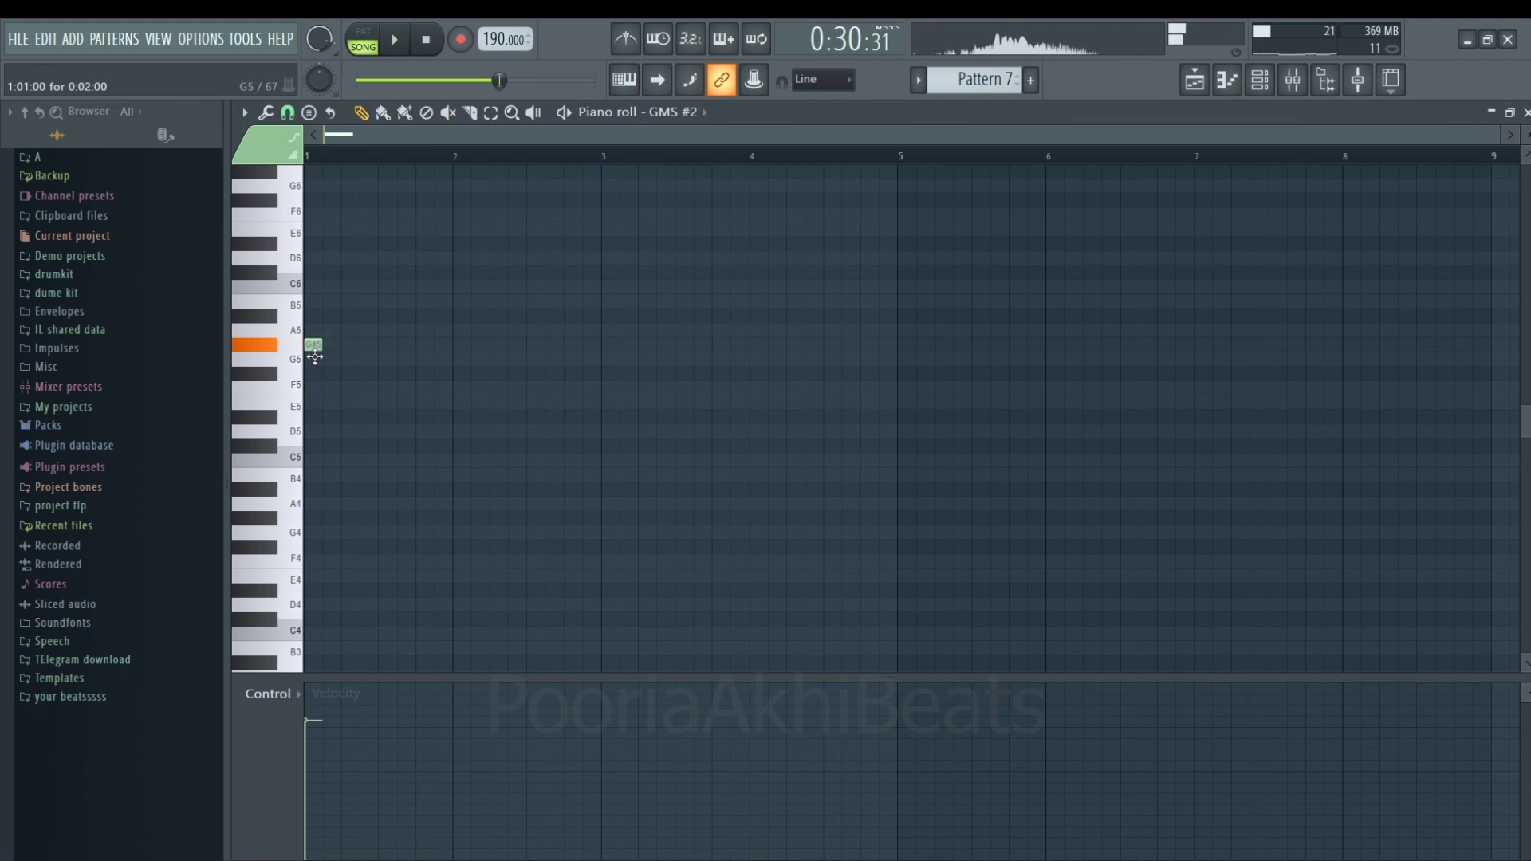
pyautogui.moveTo(370, 402); pyautogui.dragTo(385, 457)
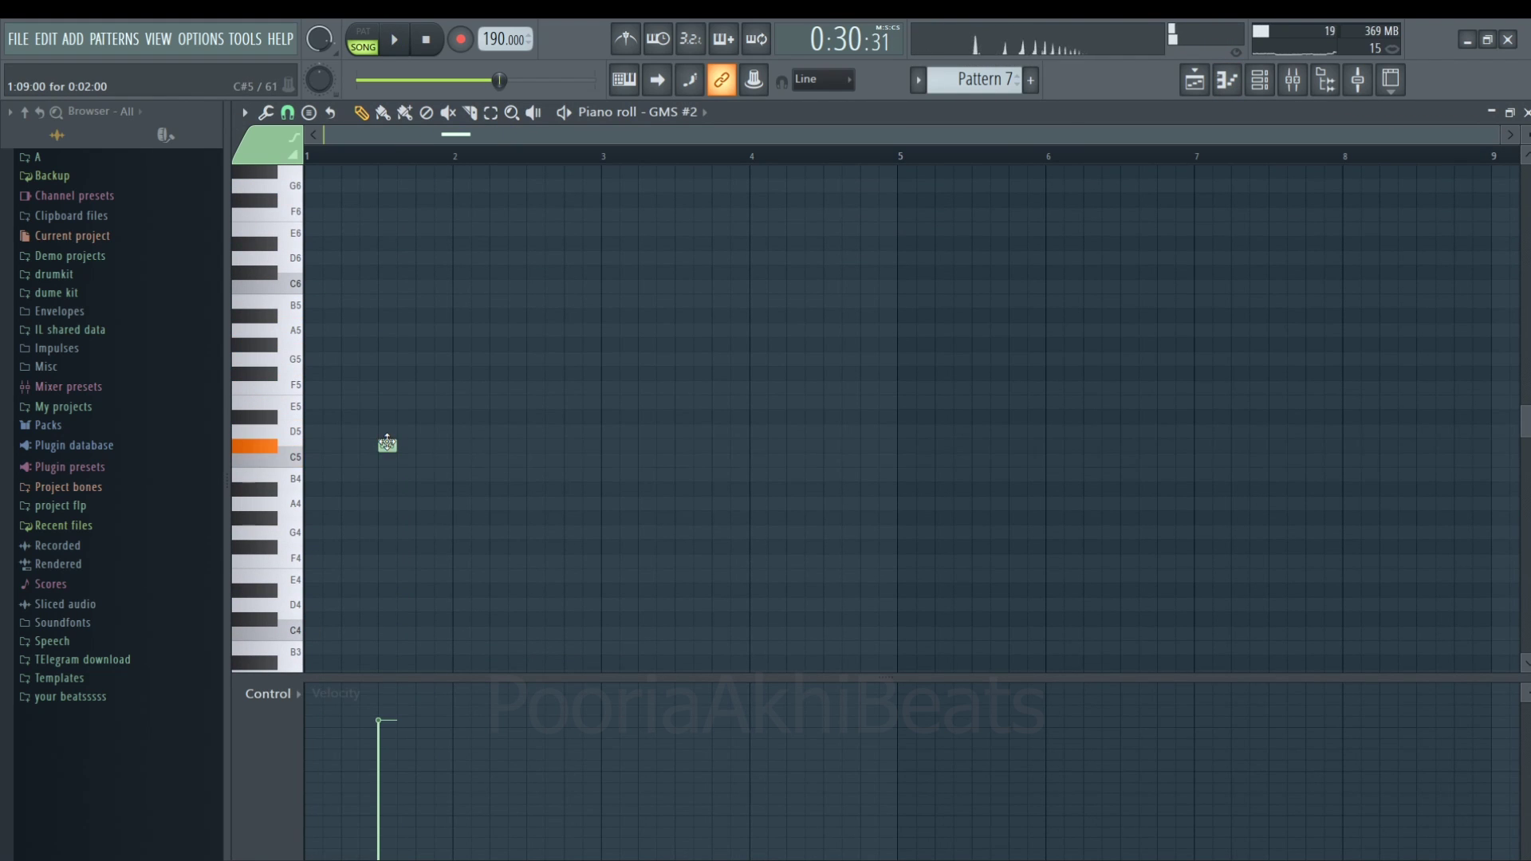
pyautogui.press('space')
pyautogui.click(573, 446)
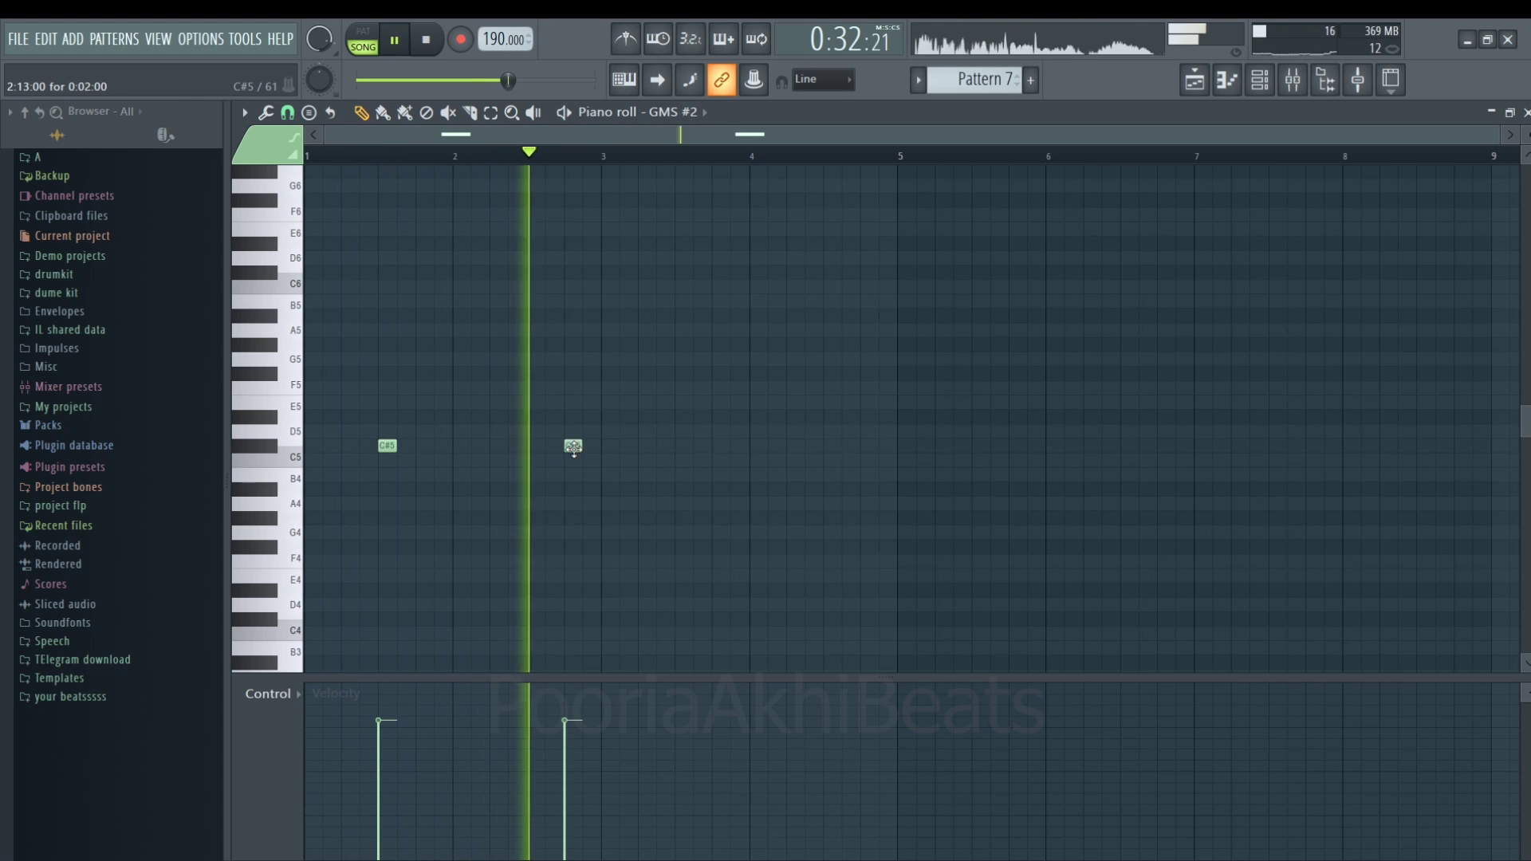
pyautogui.moveTo(660, 396); pyautogui.dragTo(325, 441)
pyautogui.moveTo(630, 368); pyautogui.dragTo(317, 478)
pyautogui.moveTo(387, 445)
pyautogui.mouseDown()
pyautogui.moveTo(385, 314)
pyautogui.moveTo(386, 344)
pyautogui.mouseUp()
# - Repeat the note pairs four bars further on in bars 5 and 6, and copy all notes one octave lower
pyautogui.moveTo(735, 250); pyautogui.dragTo(318, 529)
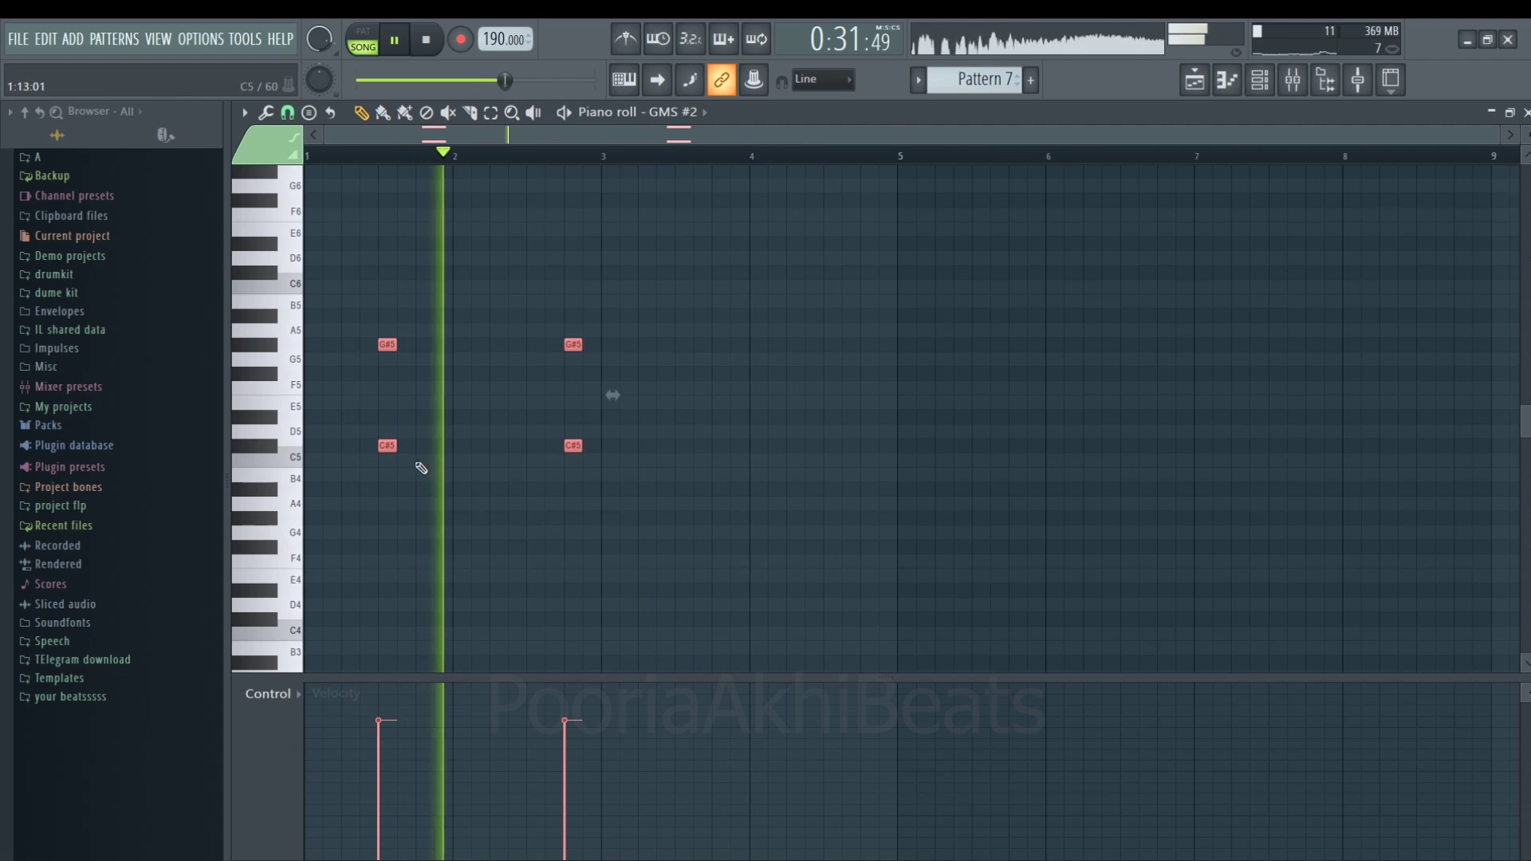
pyautogui.hotkey('ctrl', 'b')
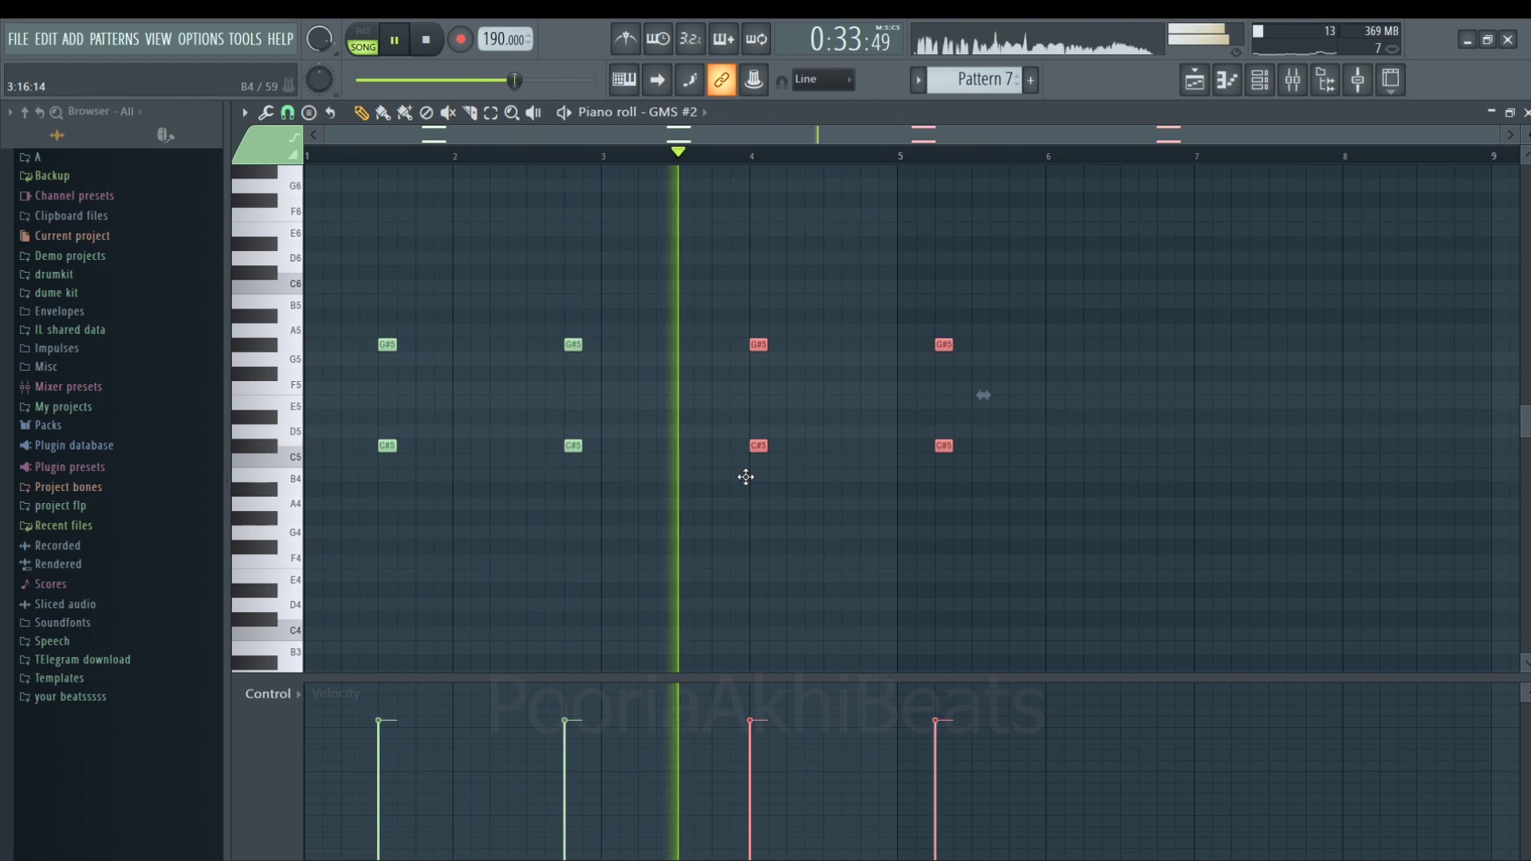
pyautogui.moveTo(746, 476); pyautogui.dragTo(957, 499)
pyautogui.click(996, 524)
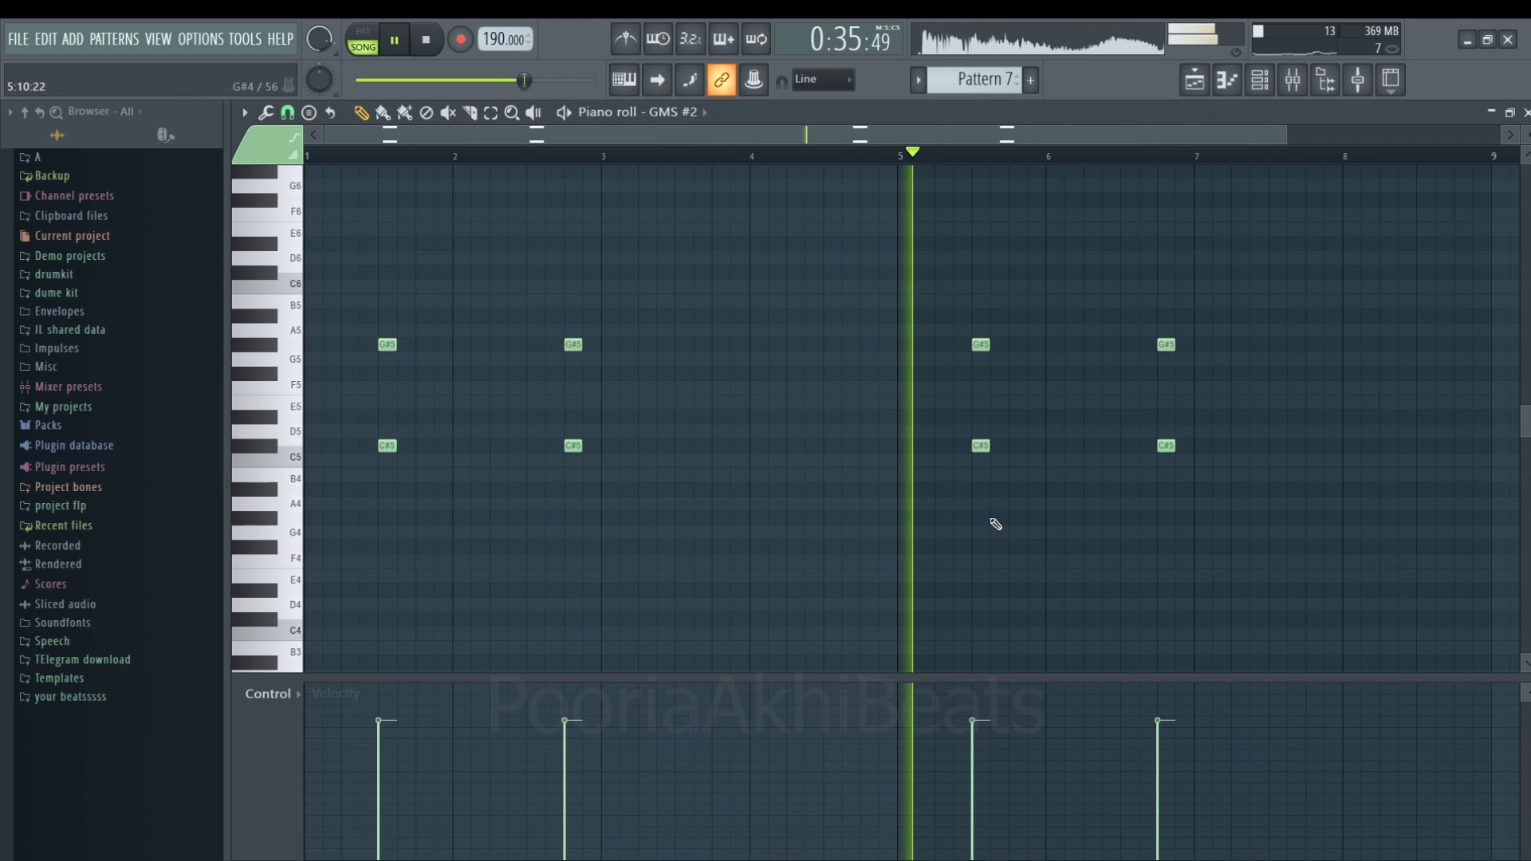
pyautogui.moveTo(1281, 267); pyautogui.dragTo(379, 612)
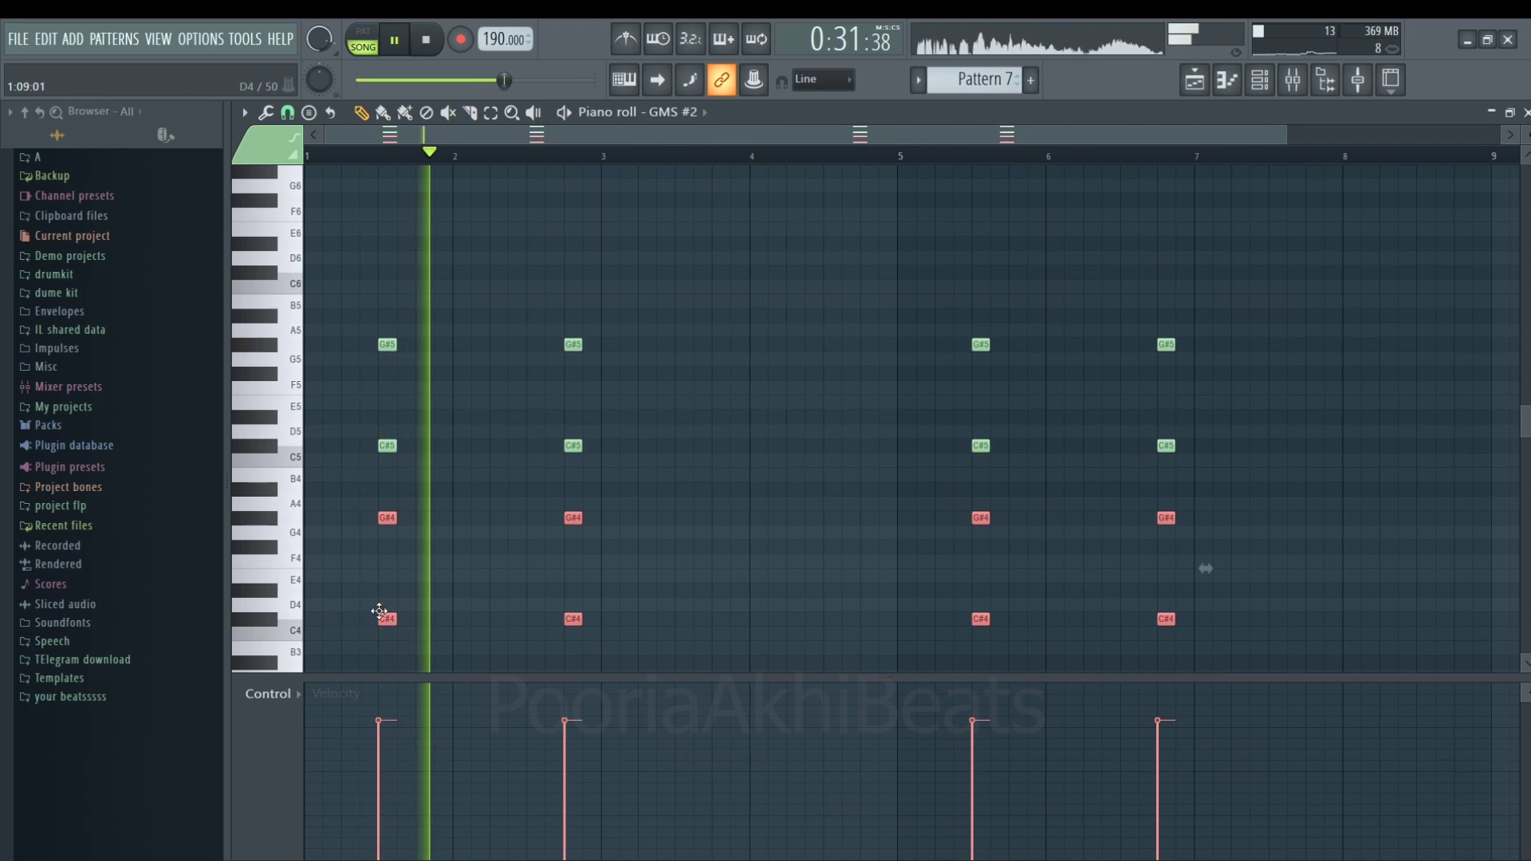
pyautogui.click(814, 478)
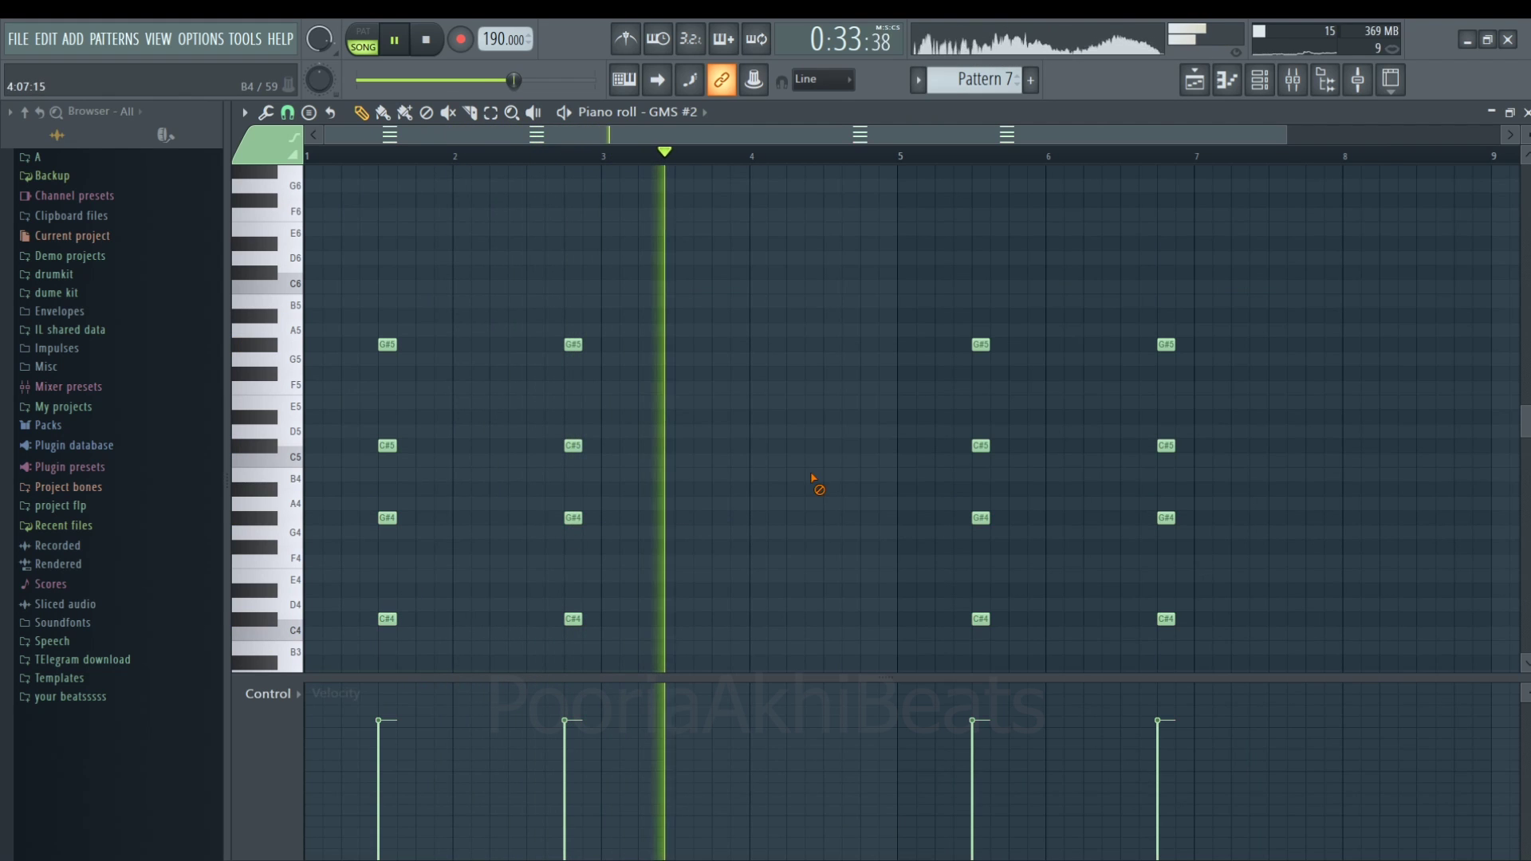
# - Stop playback, route GMS #2 to mixer track 4 and load Fruity parametric EQ 2 in its first slot
pyautogui.press('F6')
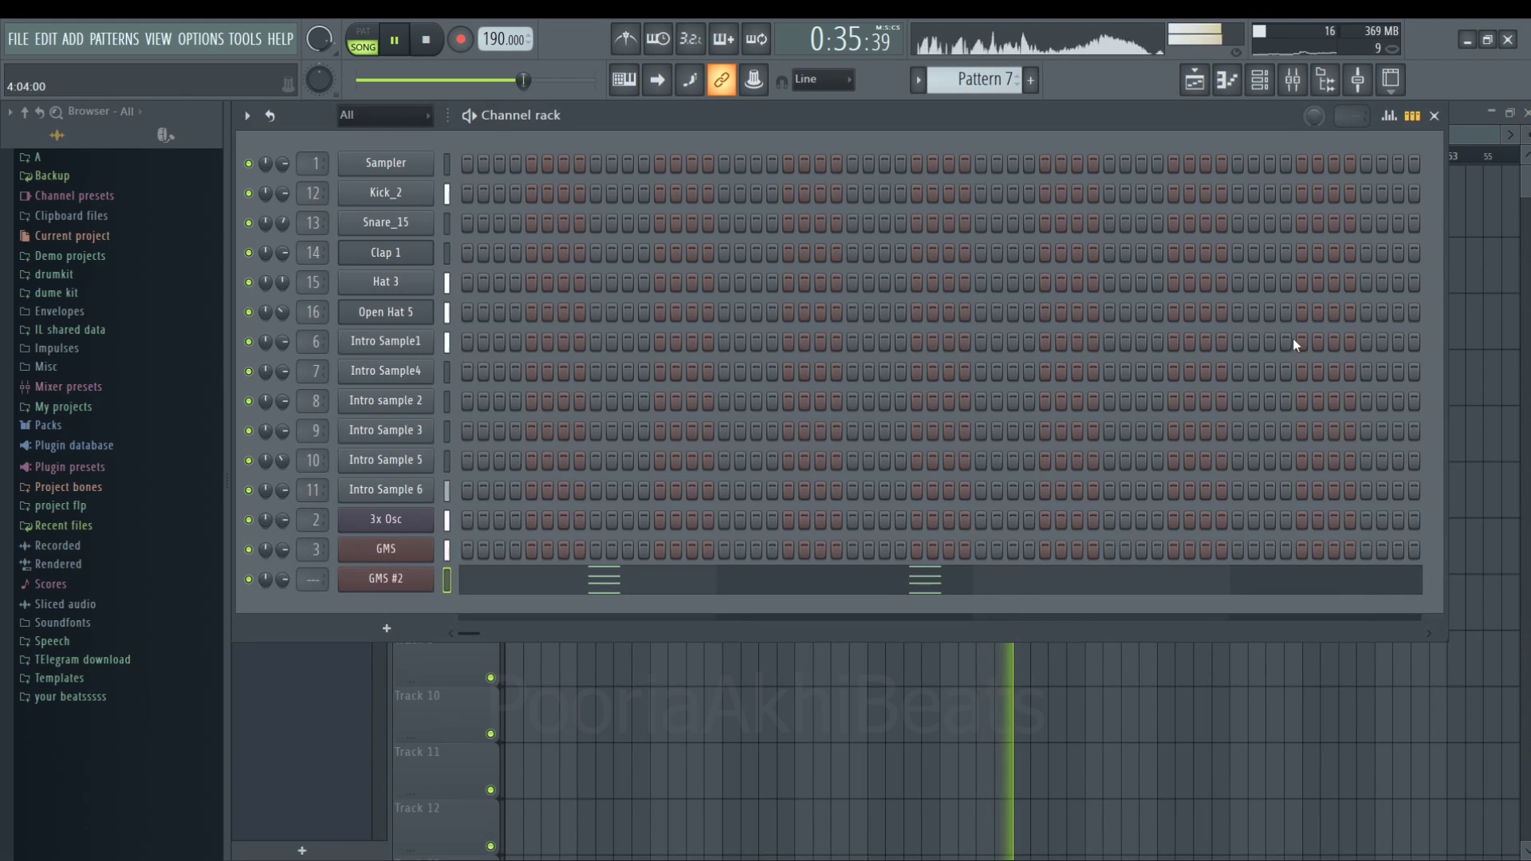
pyautogui.press('space')
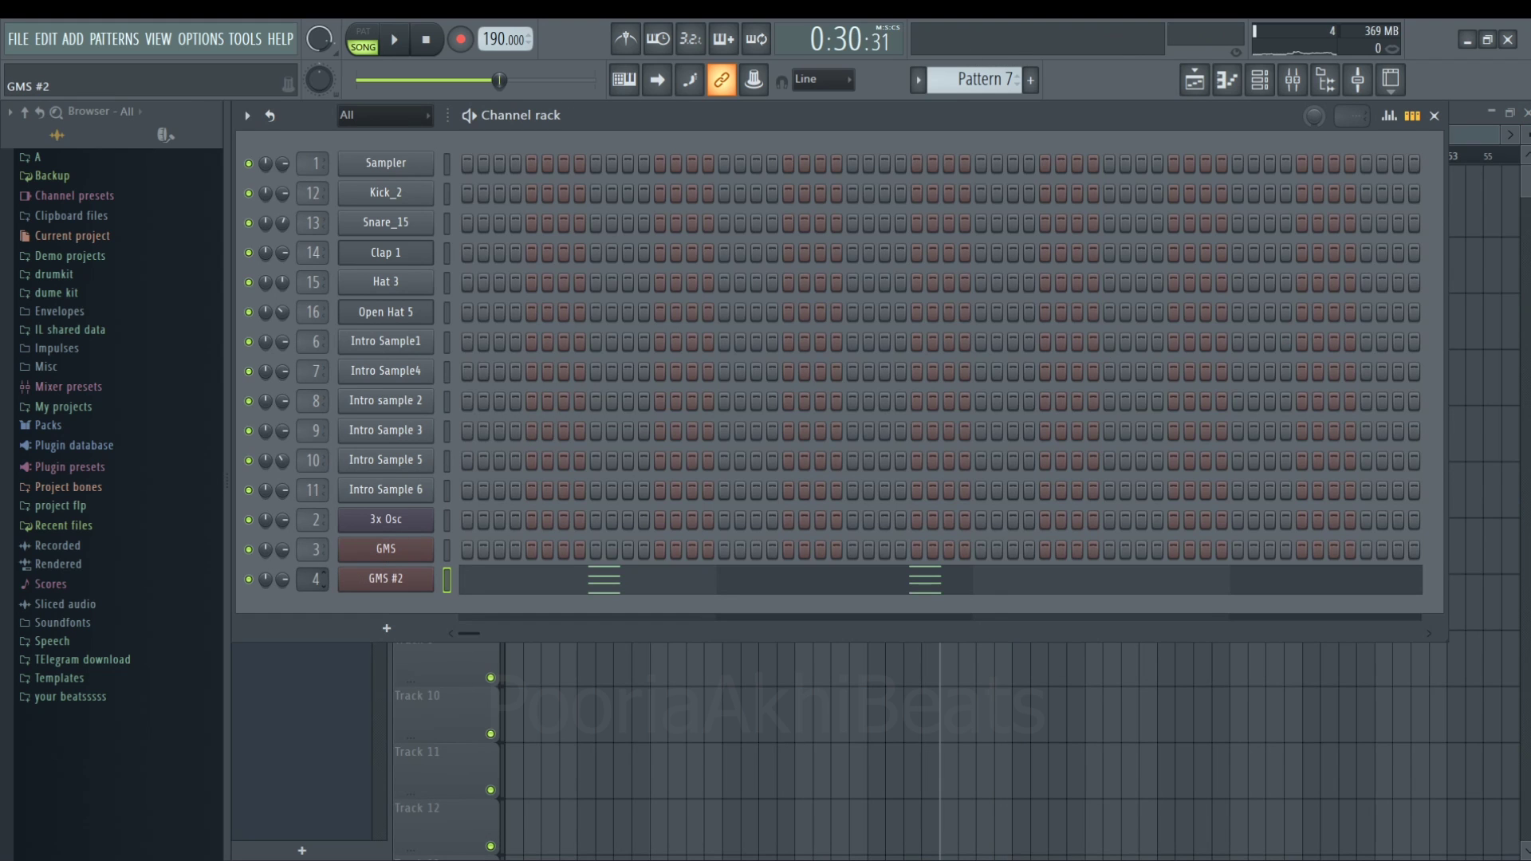
pyautogui.click(1299, 92)
pyautogui.click(1452, 180)
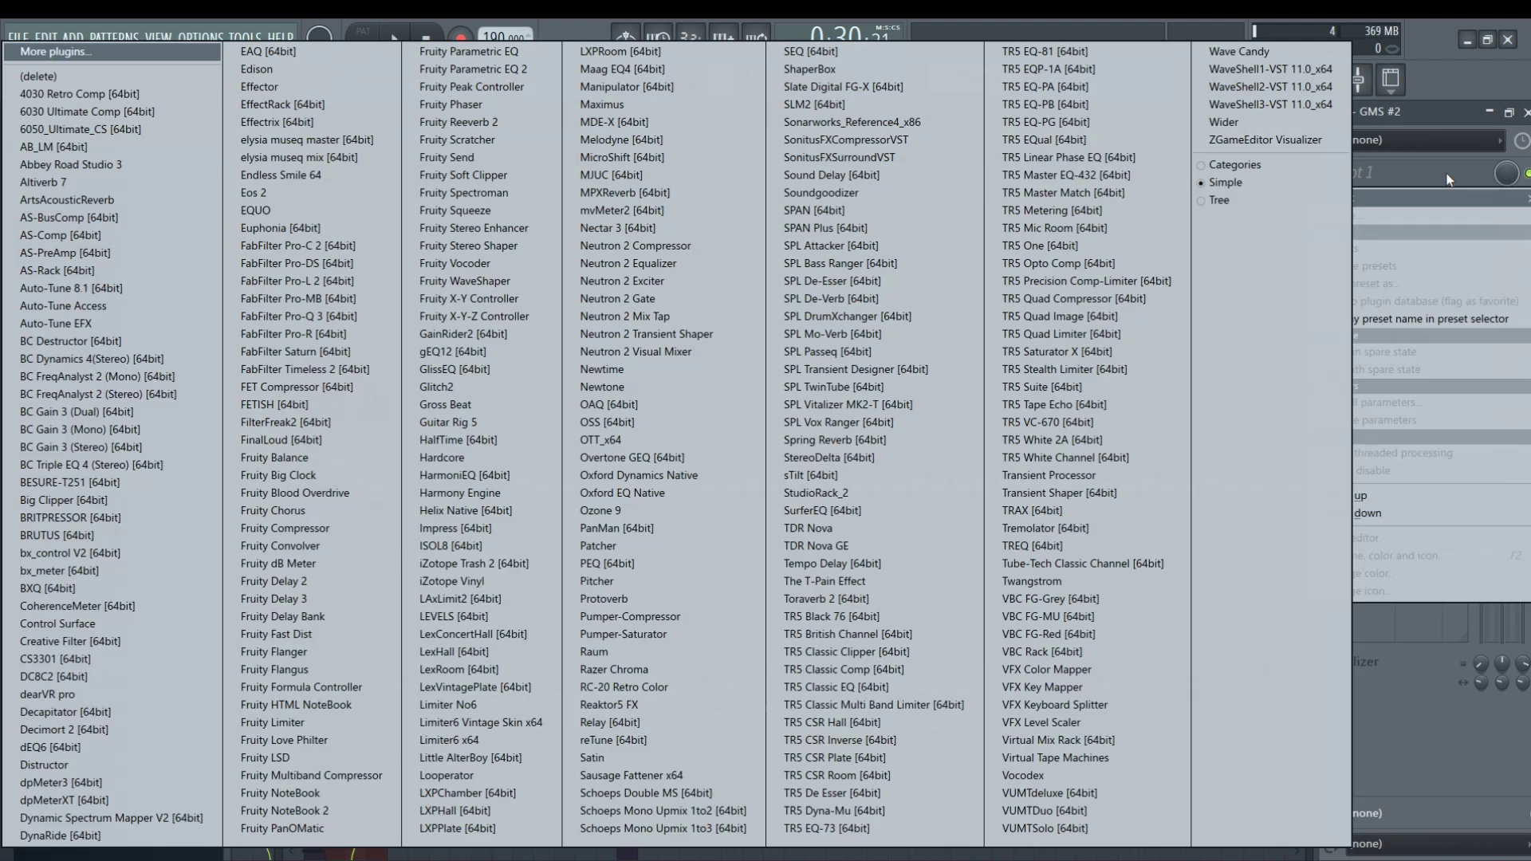
pyautogui.click(421, 49)
# - While playing, set EQ band 1 to -18 dB at 336 Hz, boost band 5 and cut band 7 to -18 dB
pyautogui.press('space')
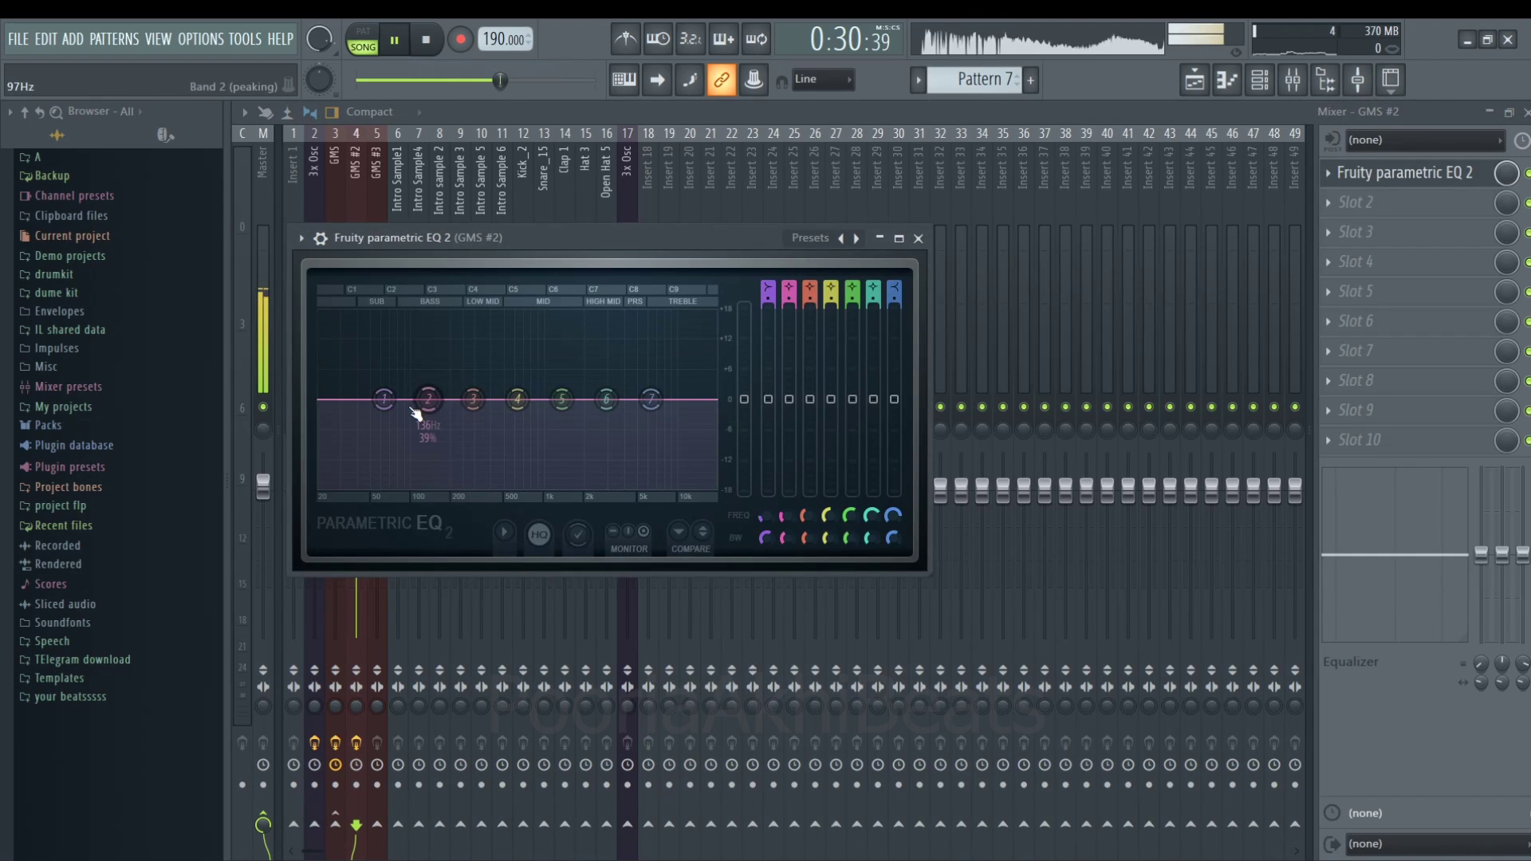
pyautogui.moveTo(383, 399); pyautogui.dragTo(481, 487)
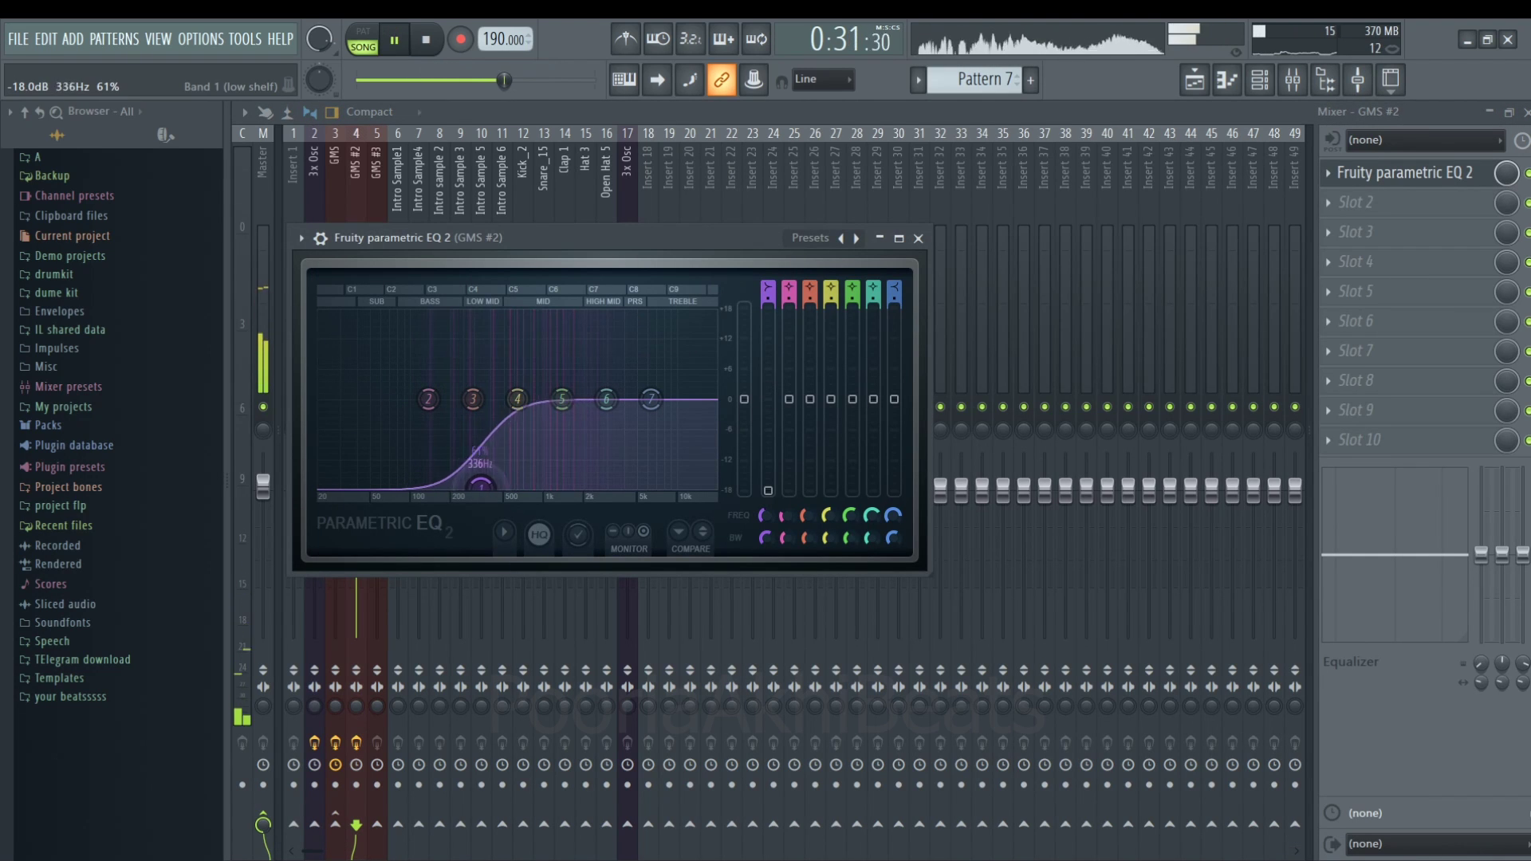
pyautogui.moveTo(563, 398); pyautogui.dragTo(555, 357)
pyautogui.moveTo(651, 399); pyautogui.dragTo(621, 485)
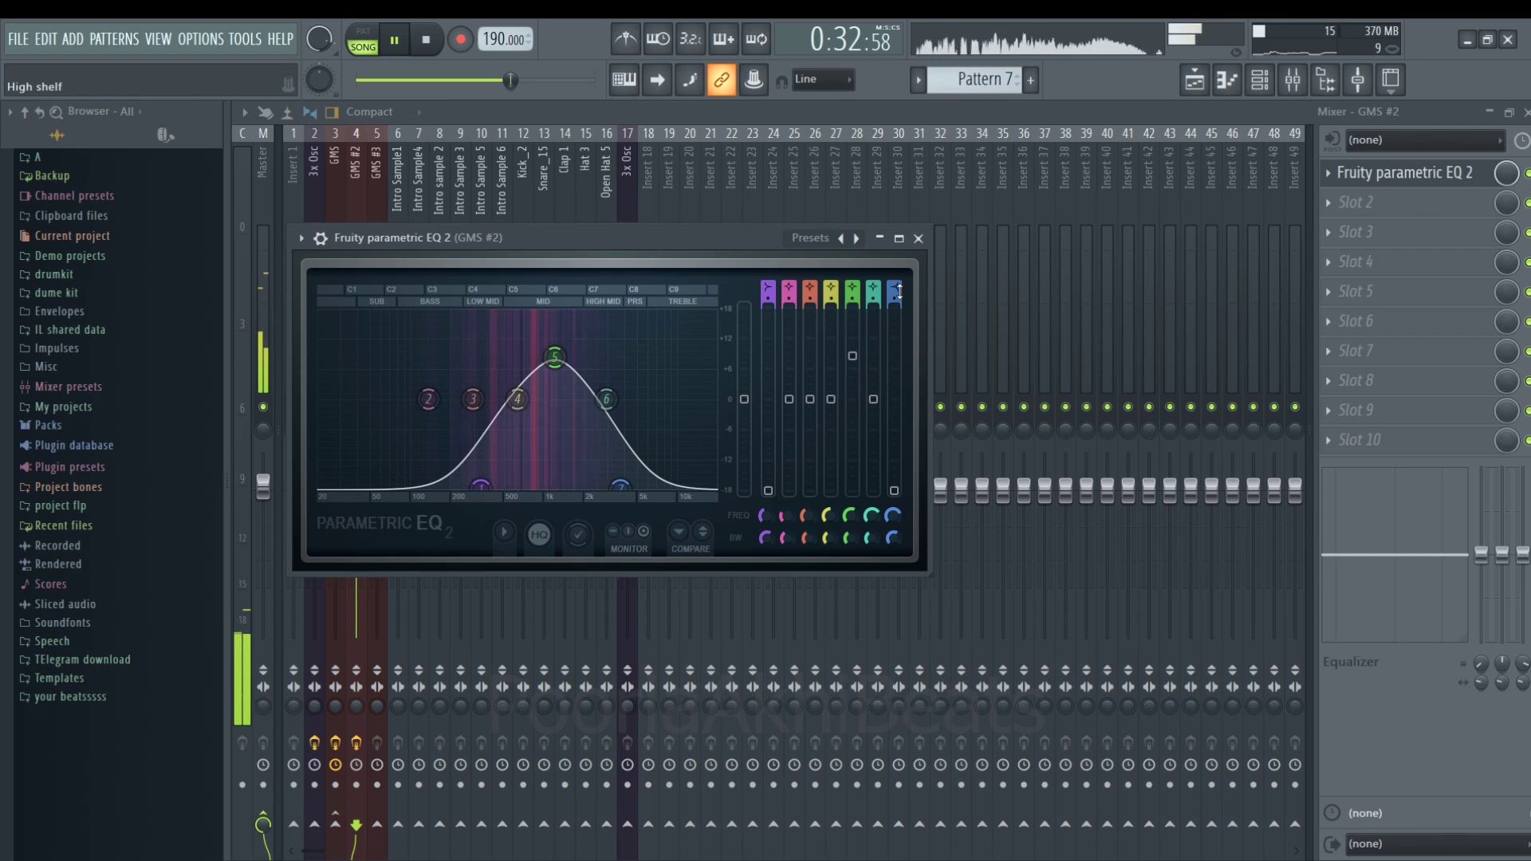
# - Change EQ band 7 to low pass, lower its cutoff, and set band 5 to 6.2 dB at 1602 Hz
pyautogui.moveTo(897, 291); pyautogui.dragTo(911, 250)
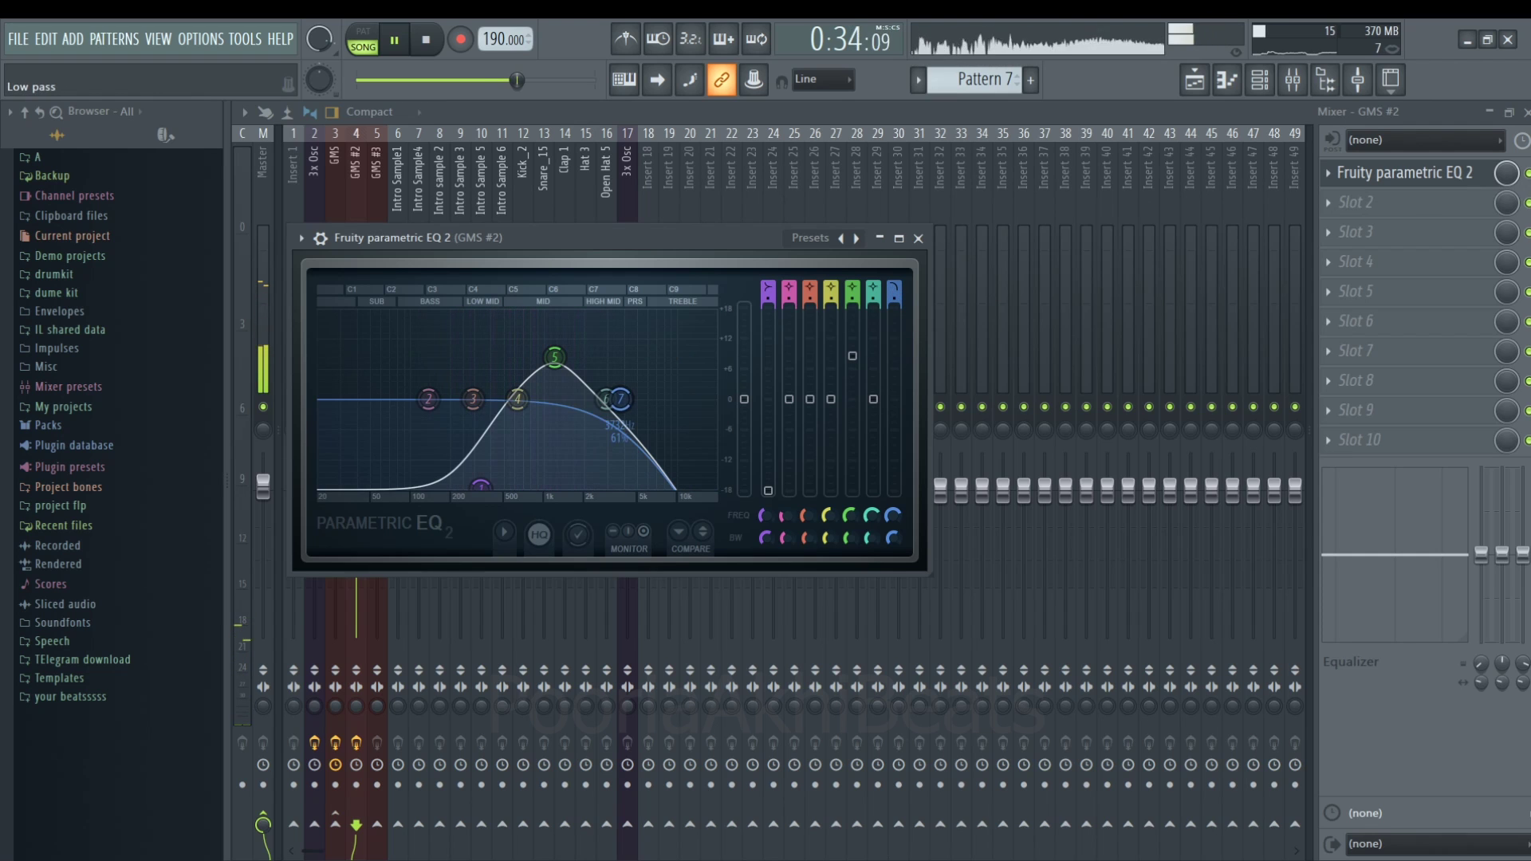
pyautogui.press('space')
pyautogui.press('space')
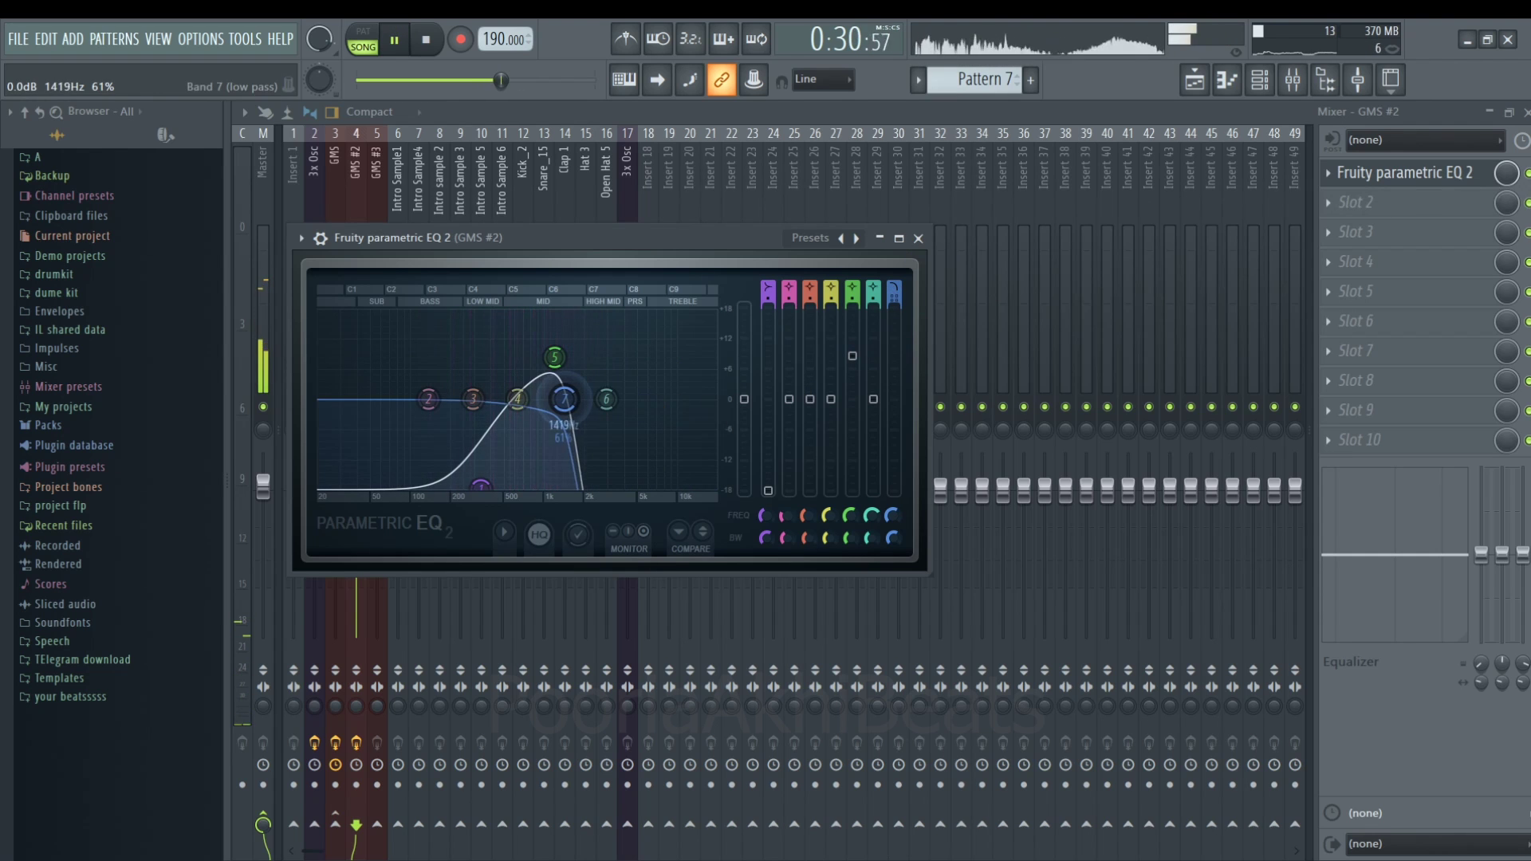
pyautogui.moveTo(620, 399); pyautogui.dragTo(571, 368)
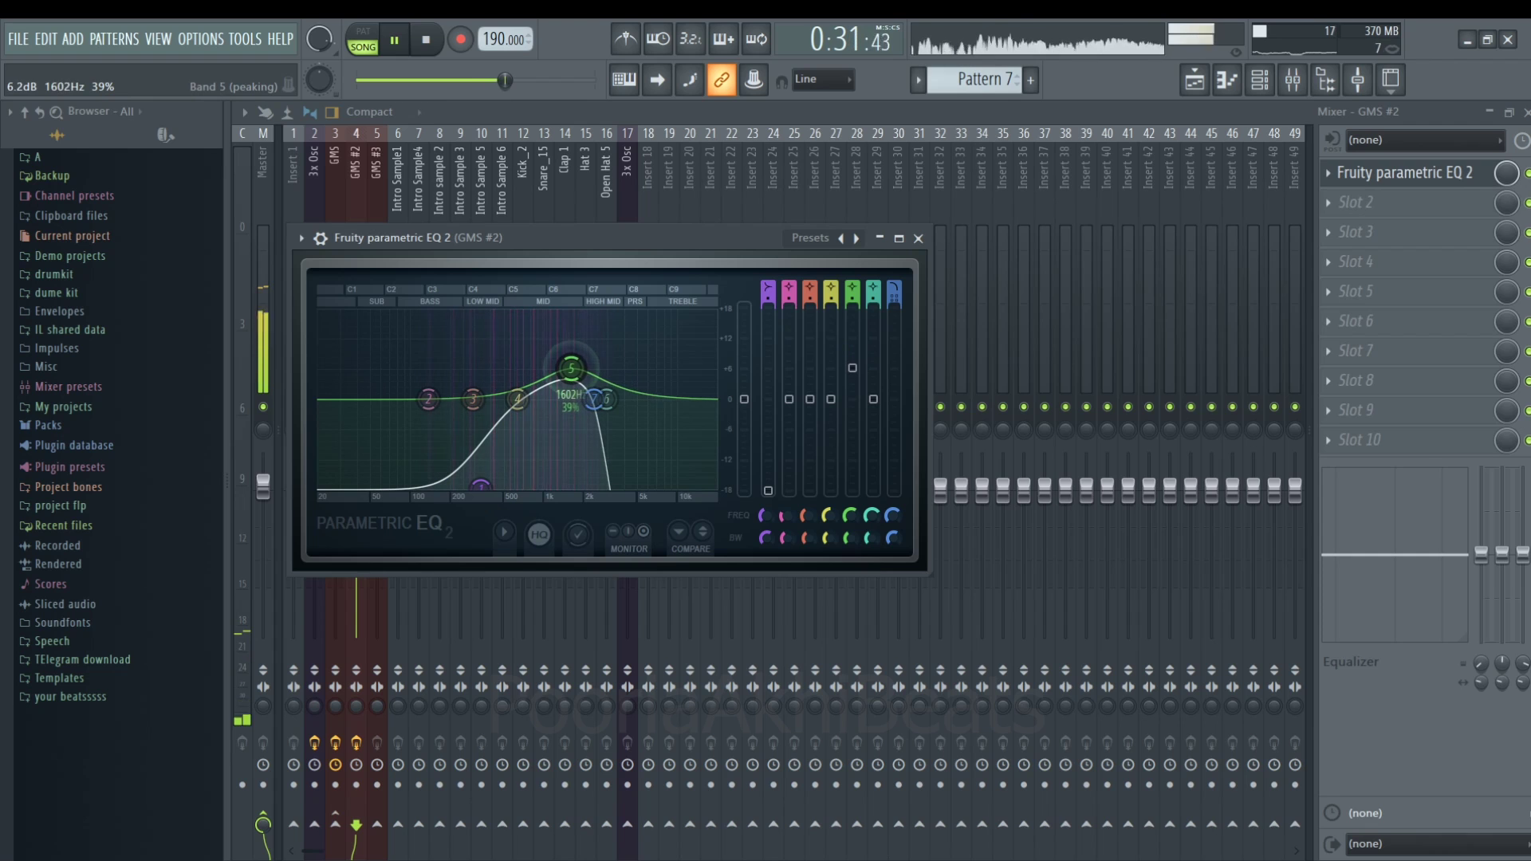
# - Close the equalizer, raise the GMS mixer track's volume during playback, and return to the playlist with playback stopped
pyautogui.click(918, 238)
pyautogui.press('space')
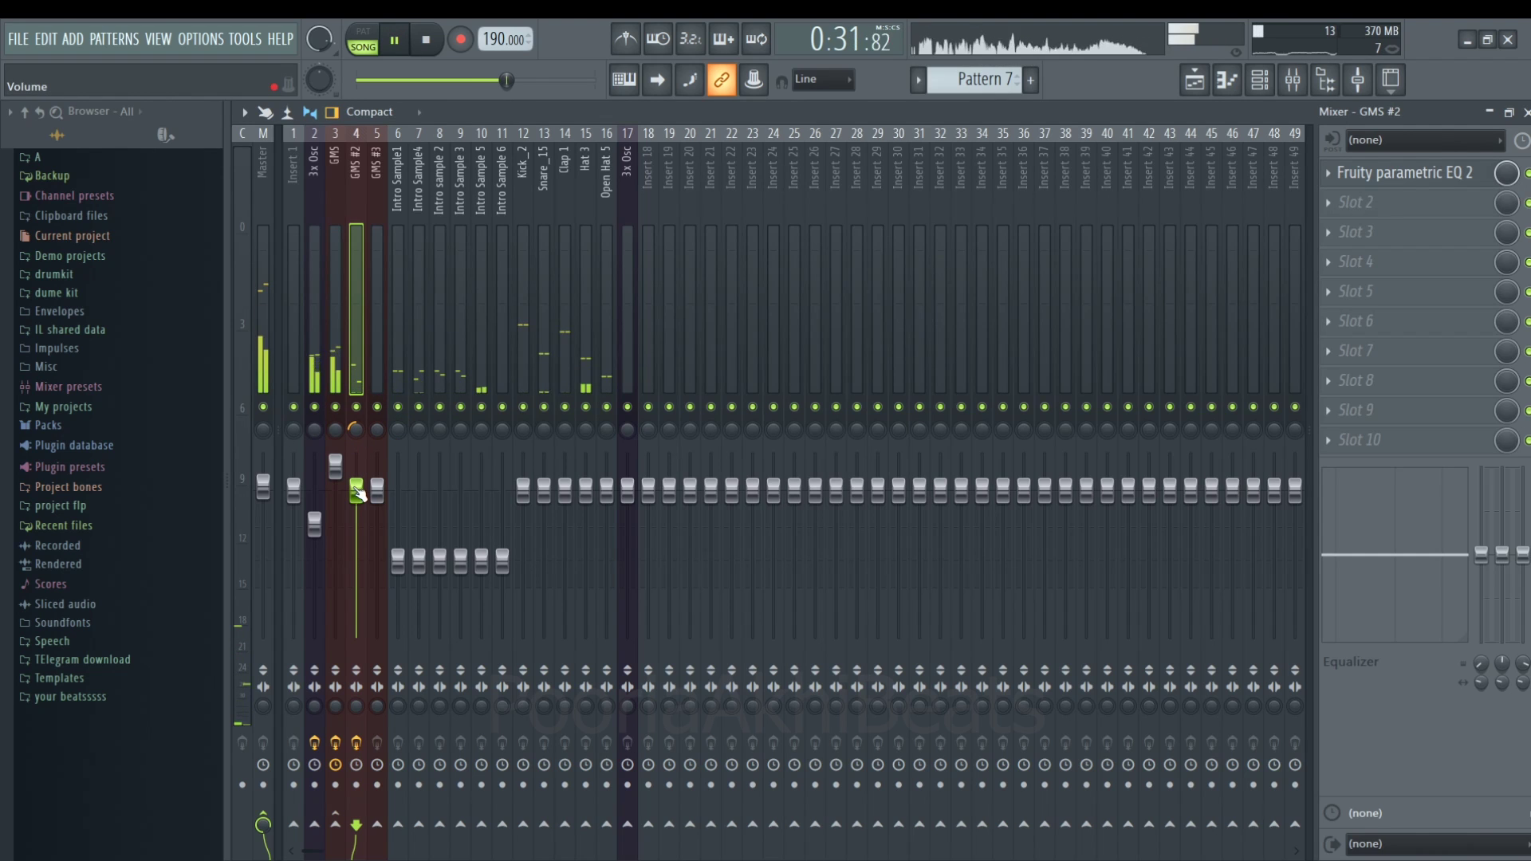
pyautogui.click(1523, 113)
pyautogui.click(1431, 113)
pyautogui.press('space')
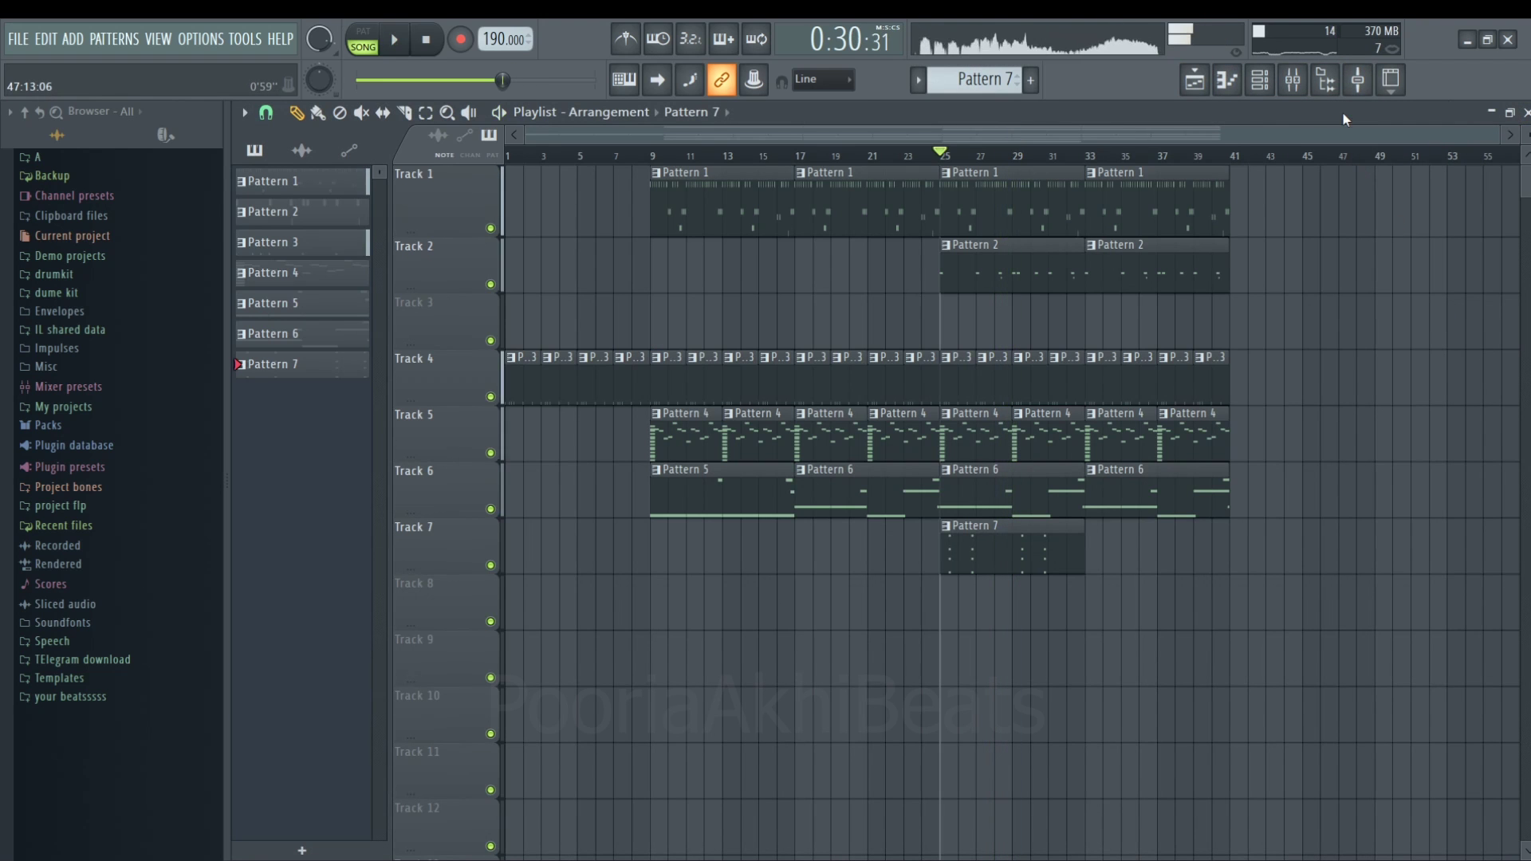
# - Open the GMS #2 channel's miscellaneous settings, adjust its time shift while auditioning the song, and close the plugin window
pyautogui.click(1267, 85)
pyautogui.click(418, 568)
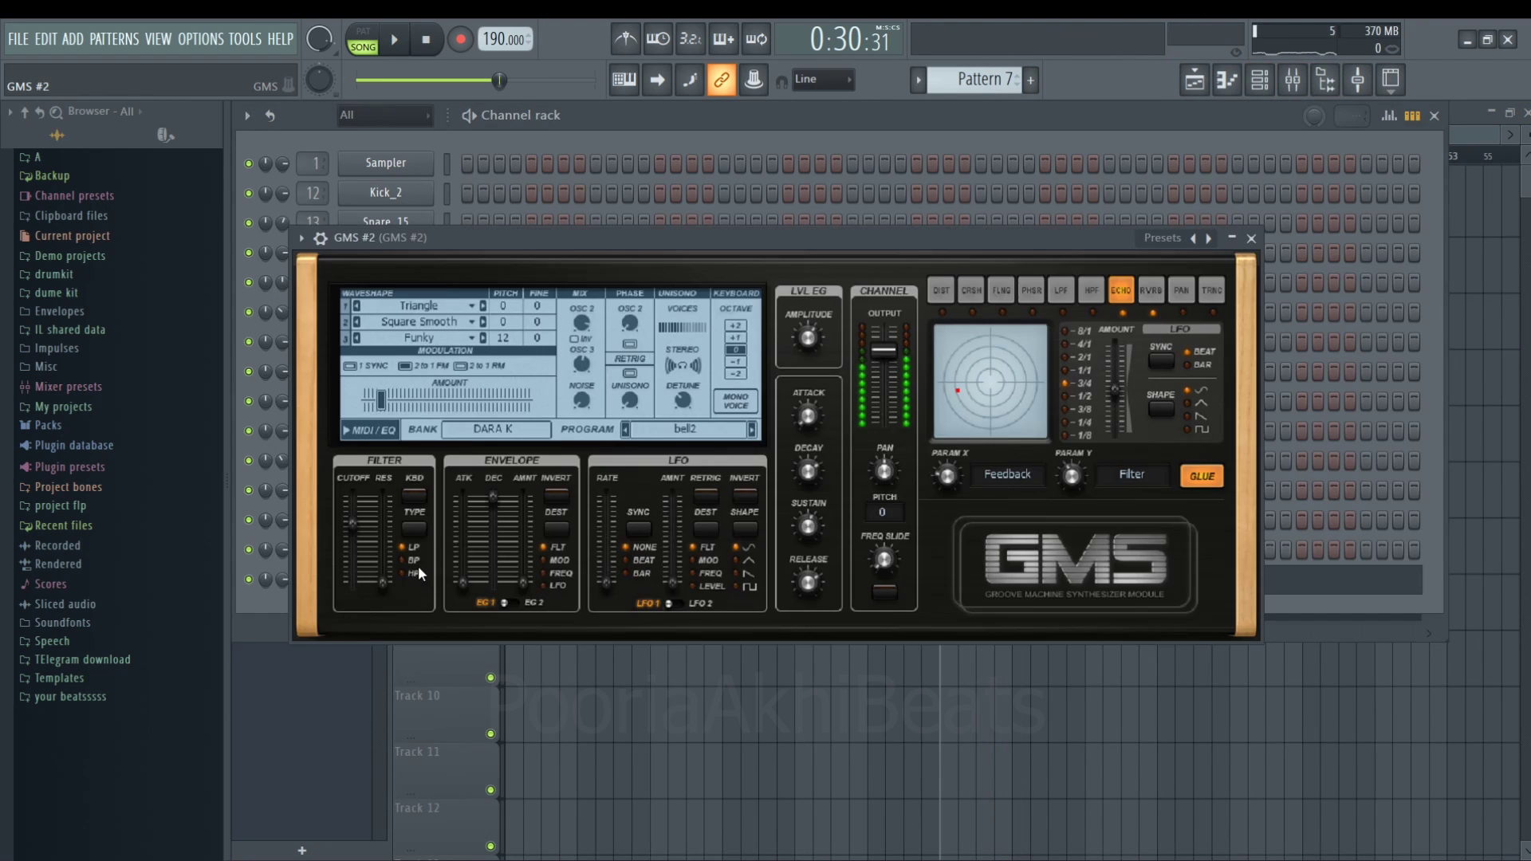
pyautogui.click(320, 238)
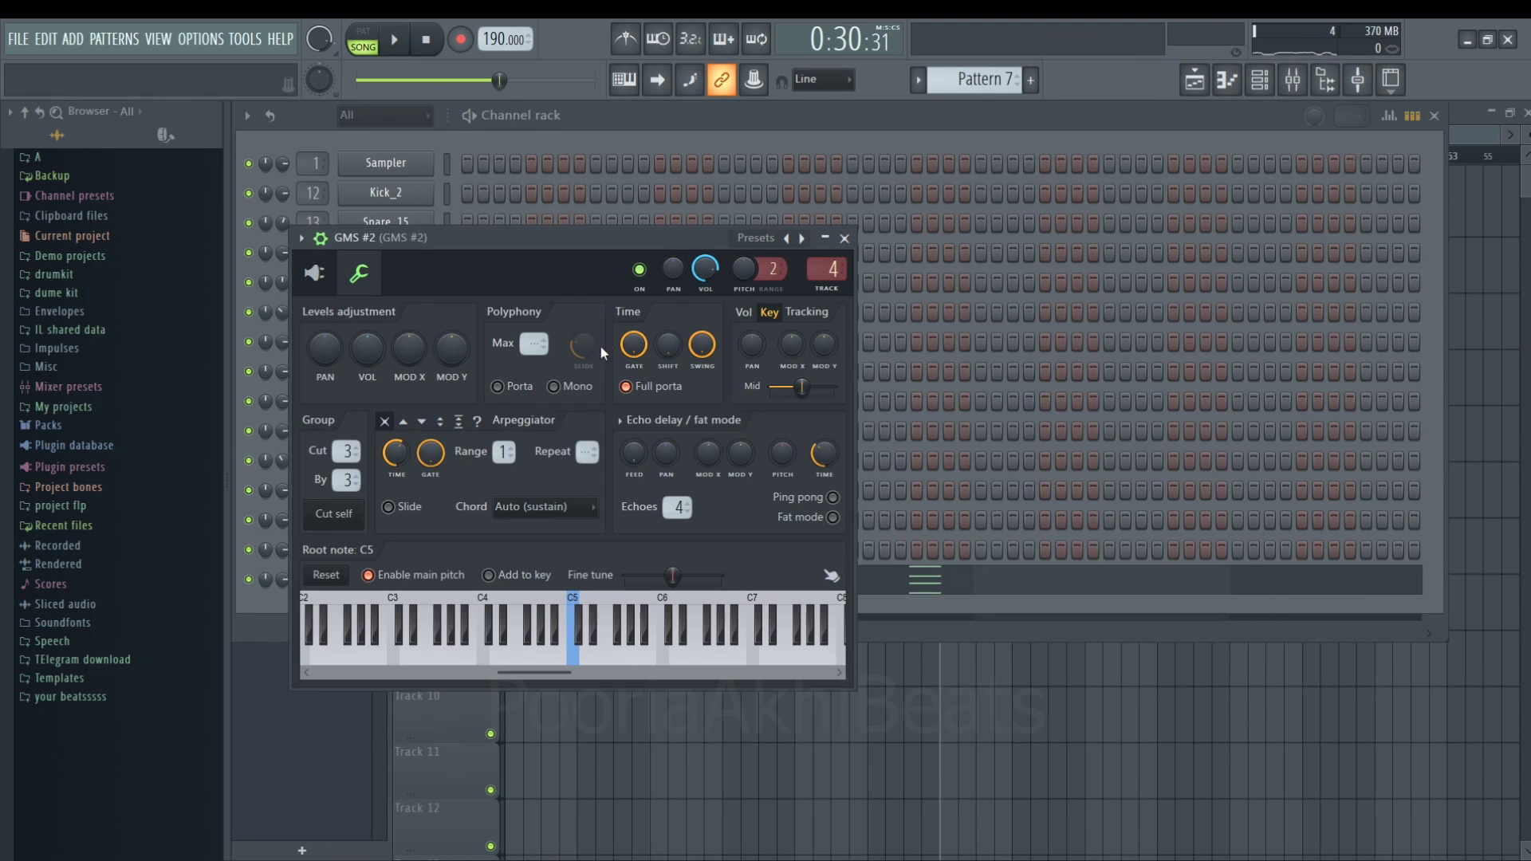
pyautogui.press('space')
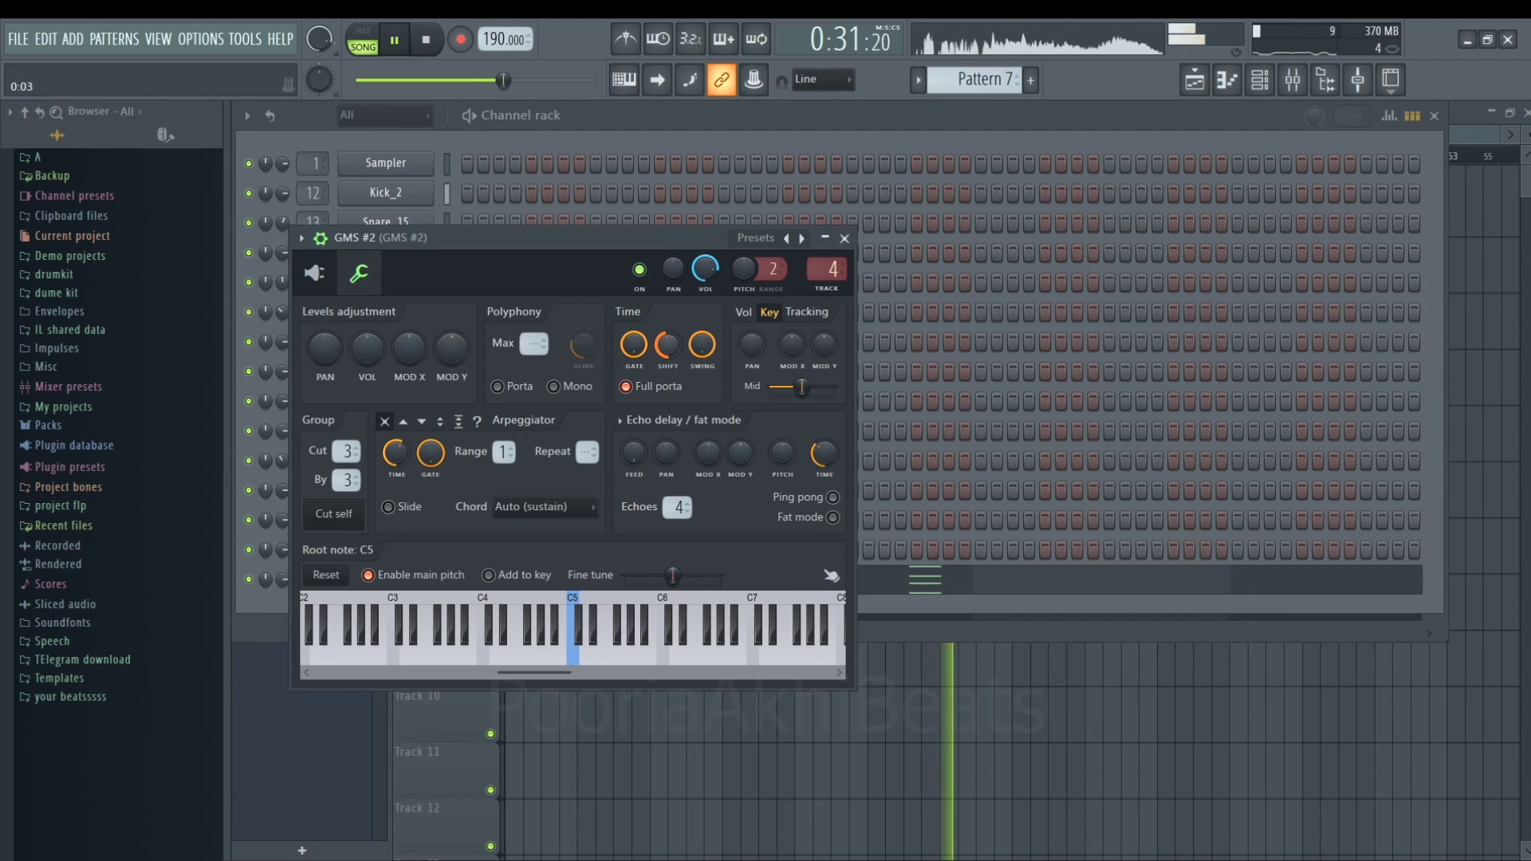
pyautogui.press('space')
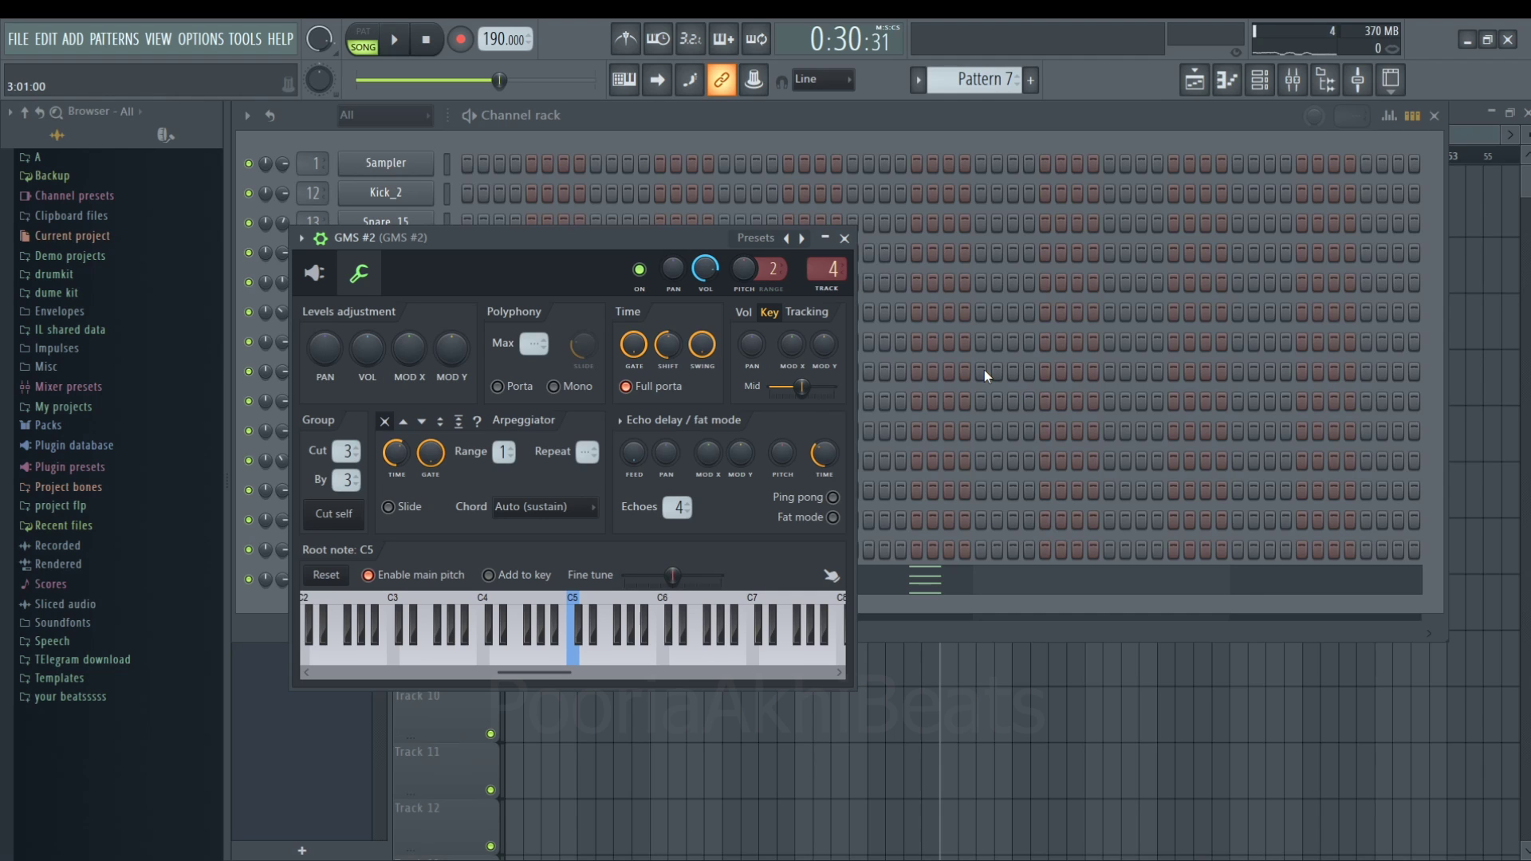
pyautogui.click(844, 238)
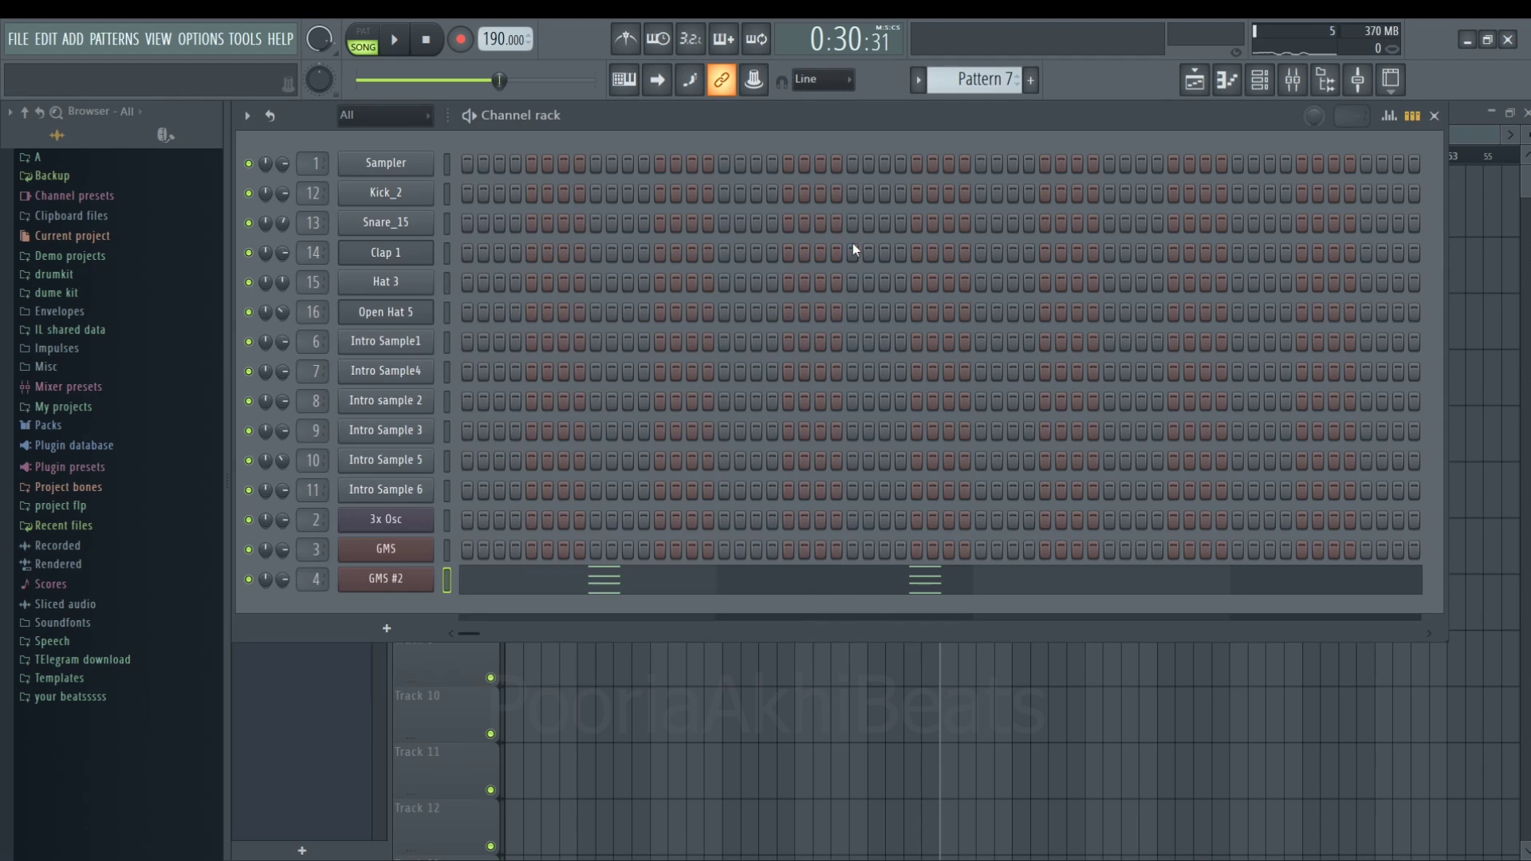
# - Open Pattern 7's GMS #2 notes, shorten all of them together, and audition the result with the song
pyautogui.press('space')
pyautogui.click(1365, 732)
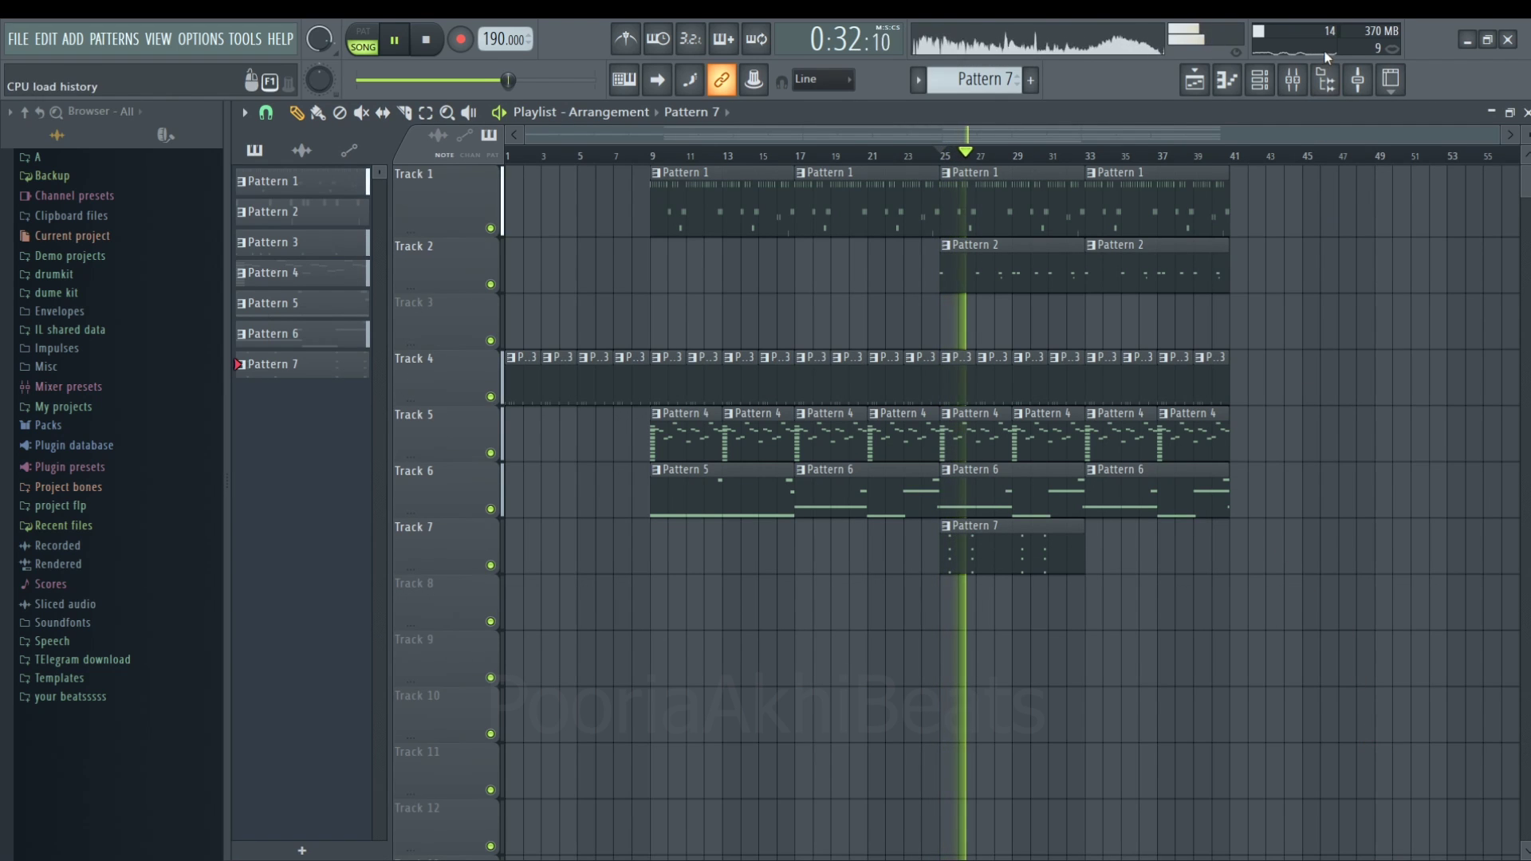
pyautogui.doubleClick(1058, 561)
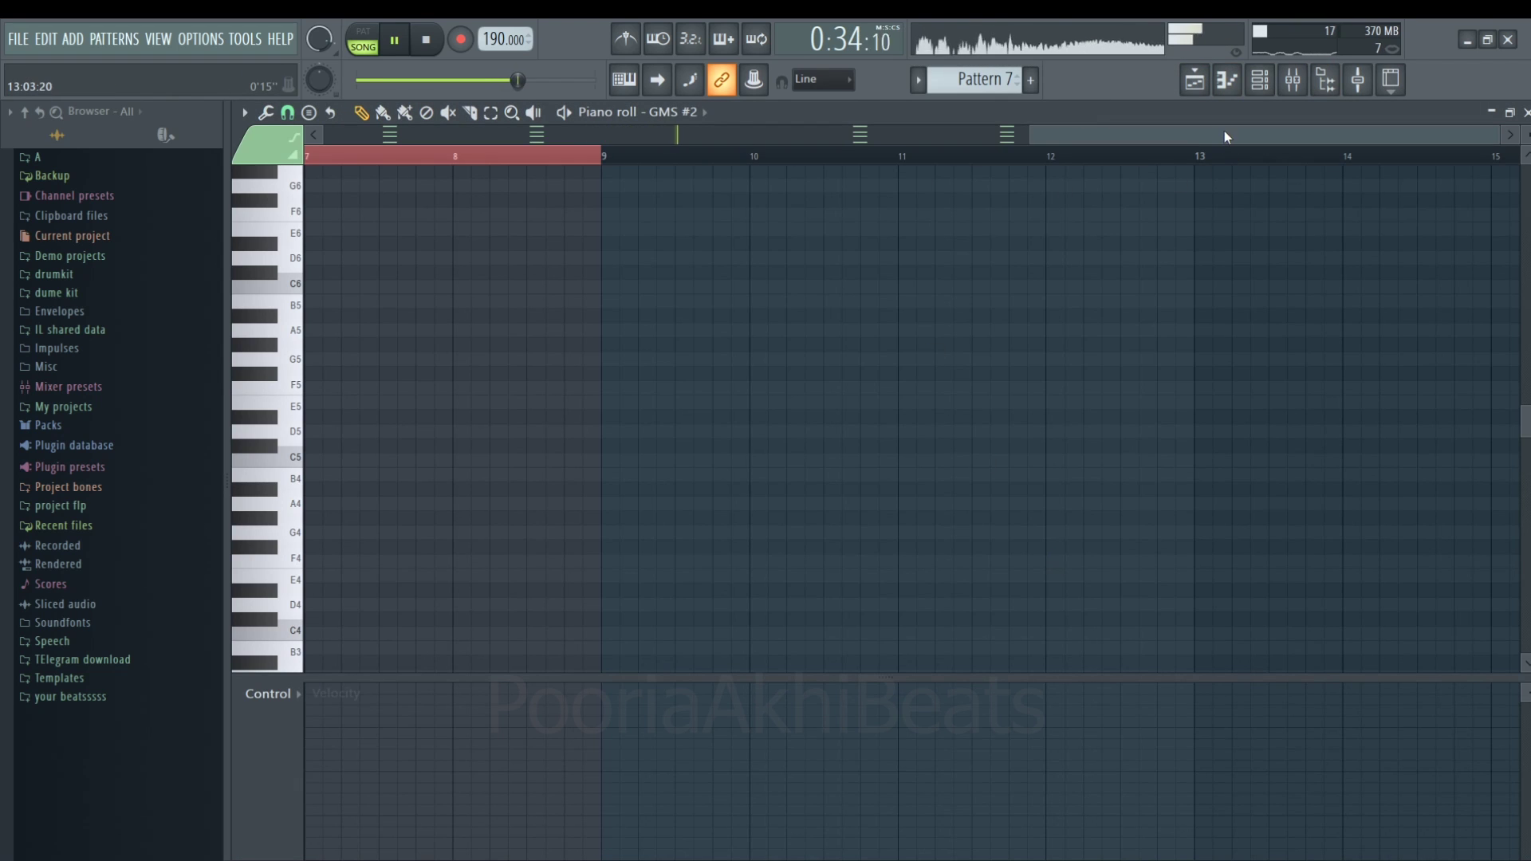
pyautogui.hotkey('ctrl', 'a')
pyautogui.scroll(-3, 1203, 410)
pyautogui.press('space')
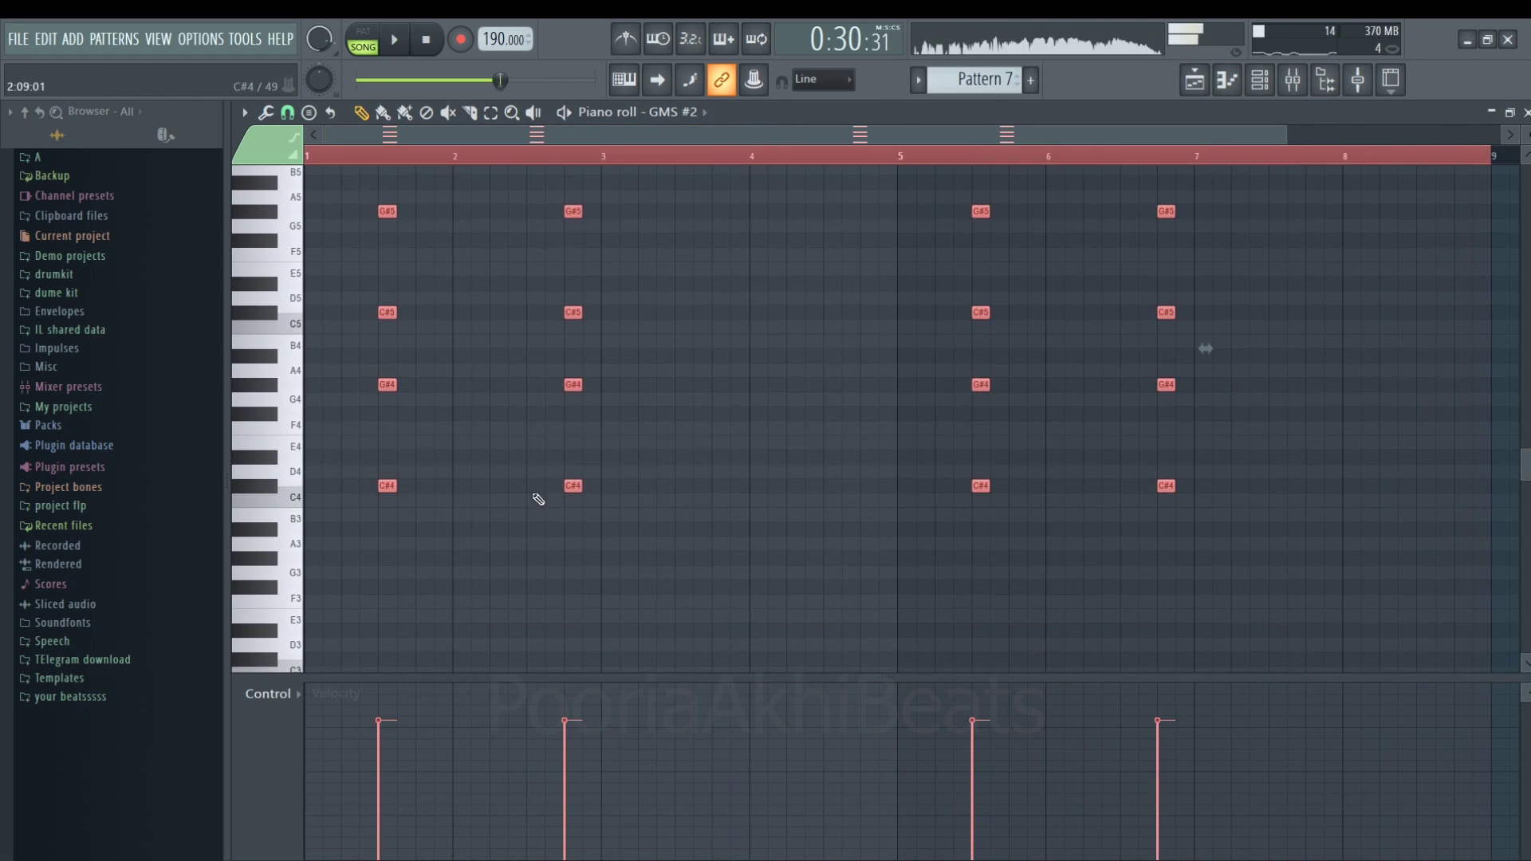
pyautogui.moveTo(583, 486); pyautogui.dragTo(574, 486)
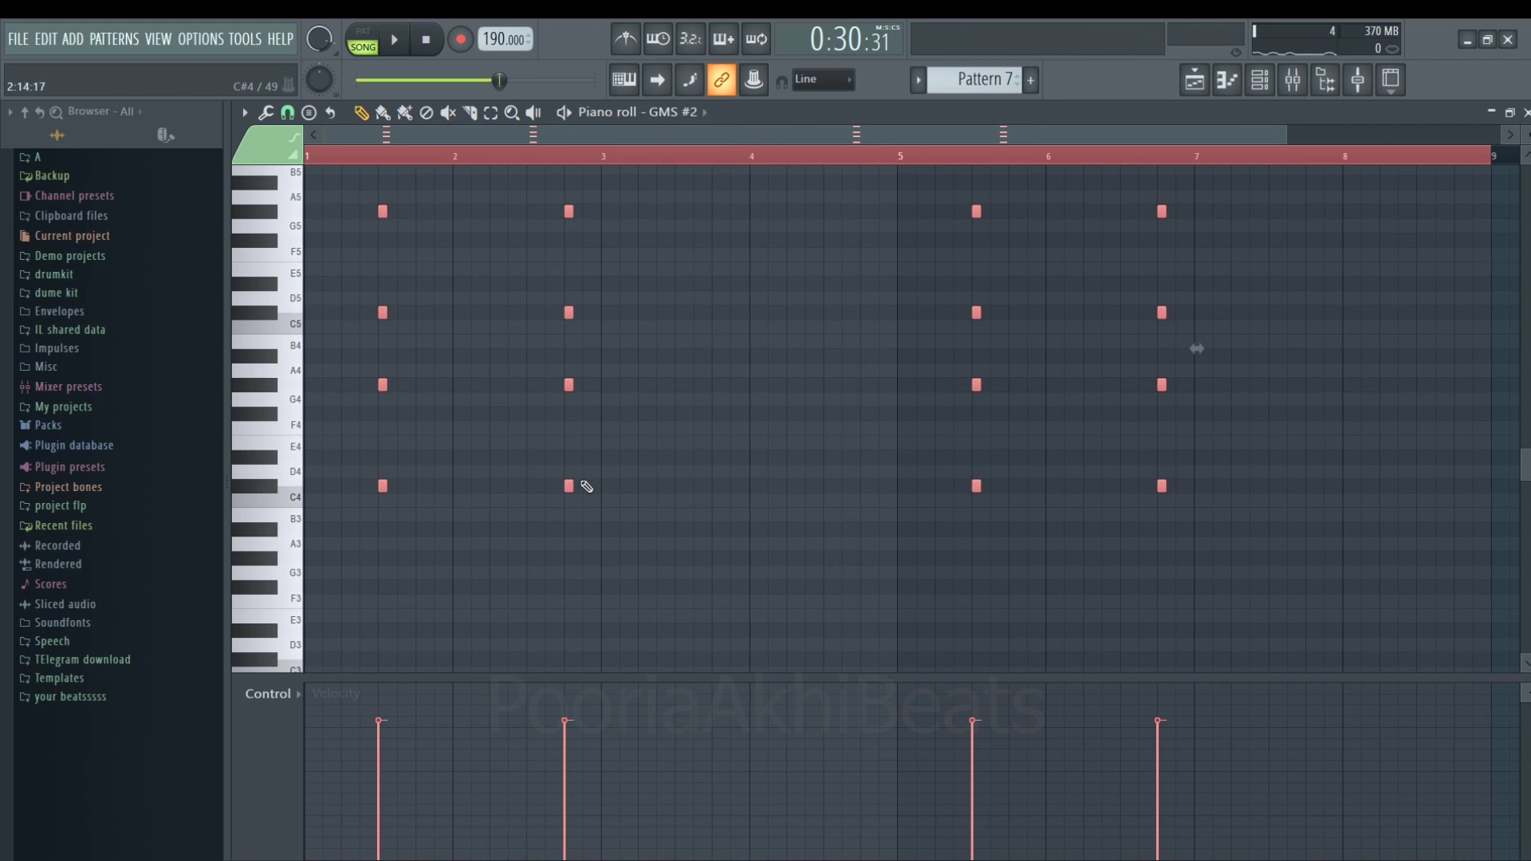
pyautogui.press('space')
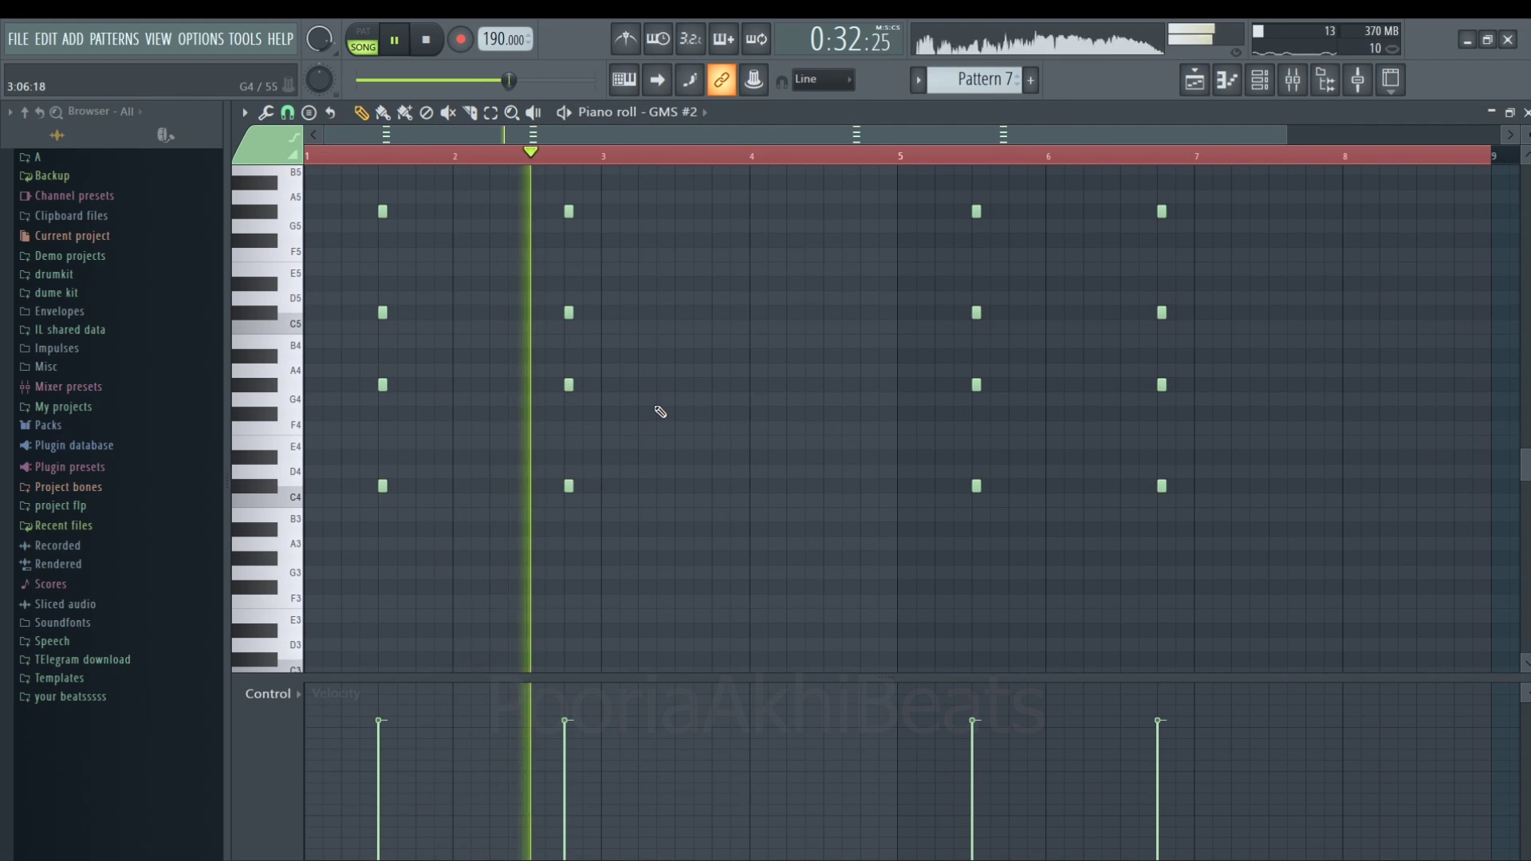
pyautogui.press('space')
# - Add another GMS synth channel and choose the Pads & Textures bank in its presets library
pyautogui.press('F6')
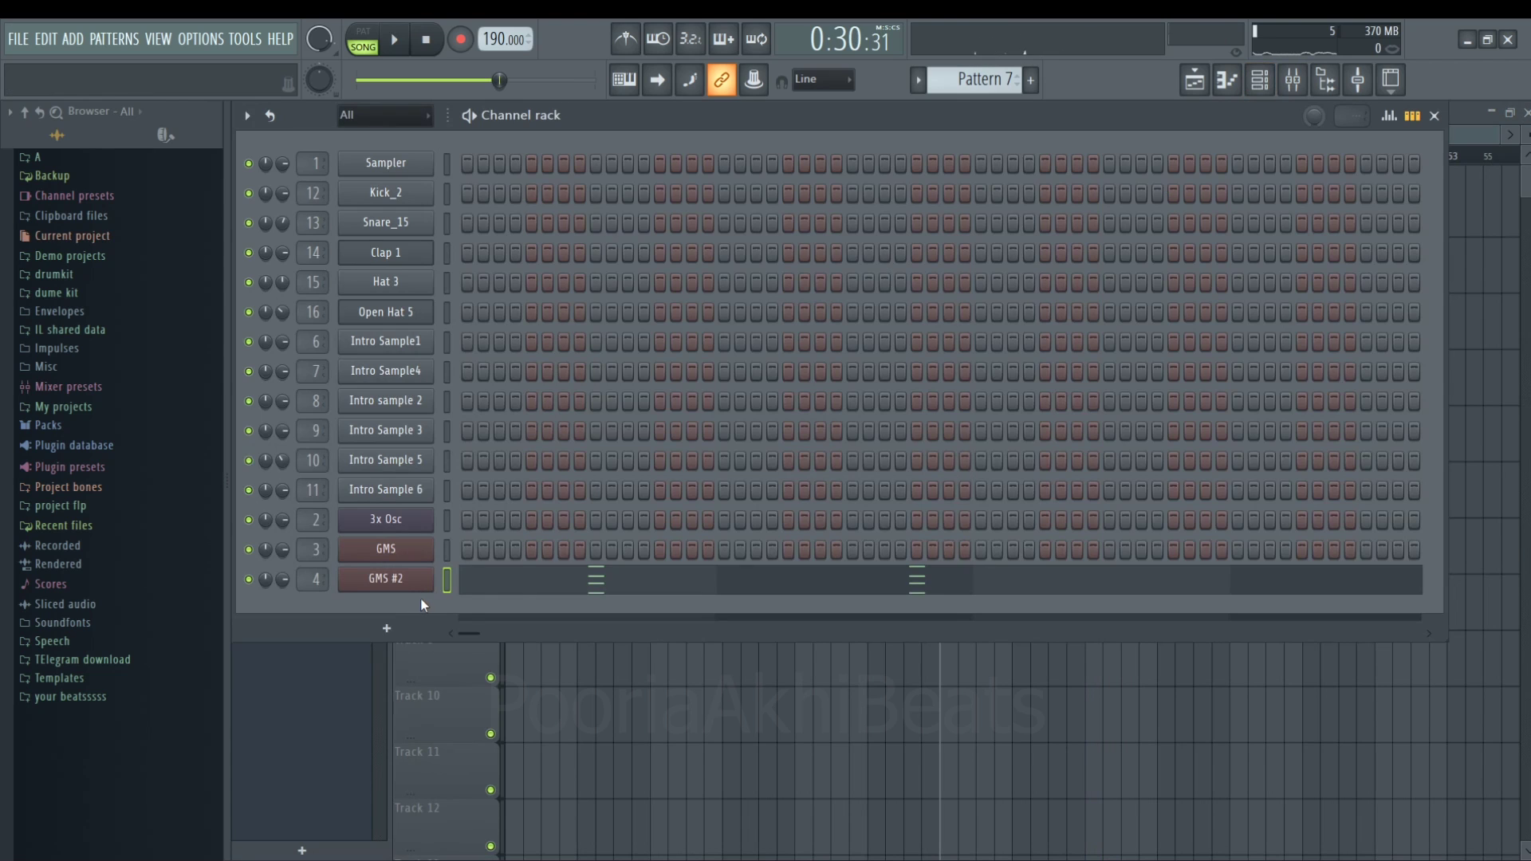
pyautogui.click(387, 629)
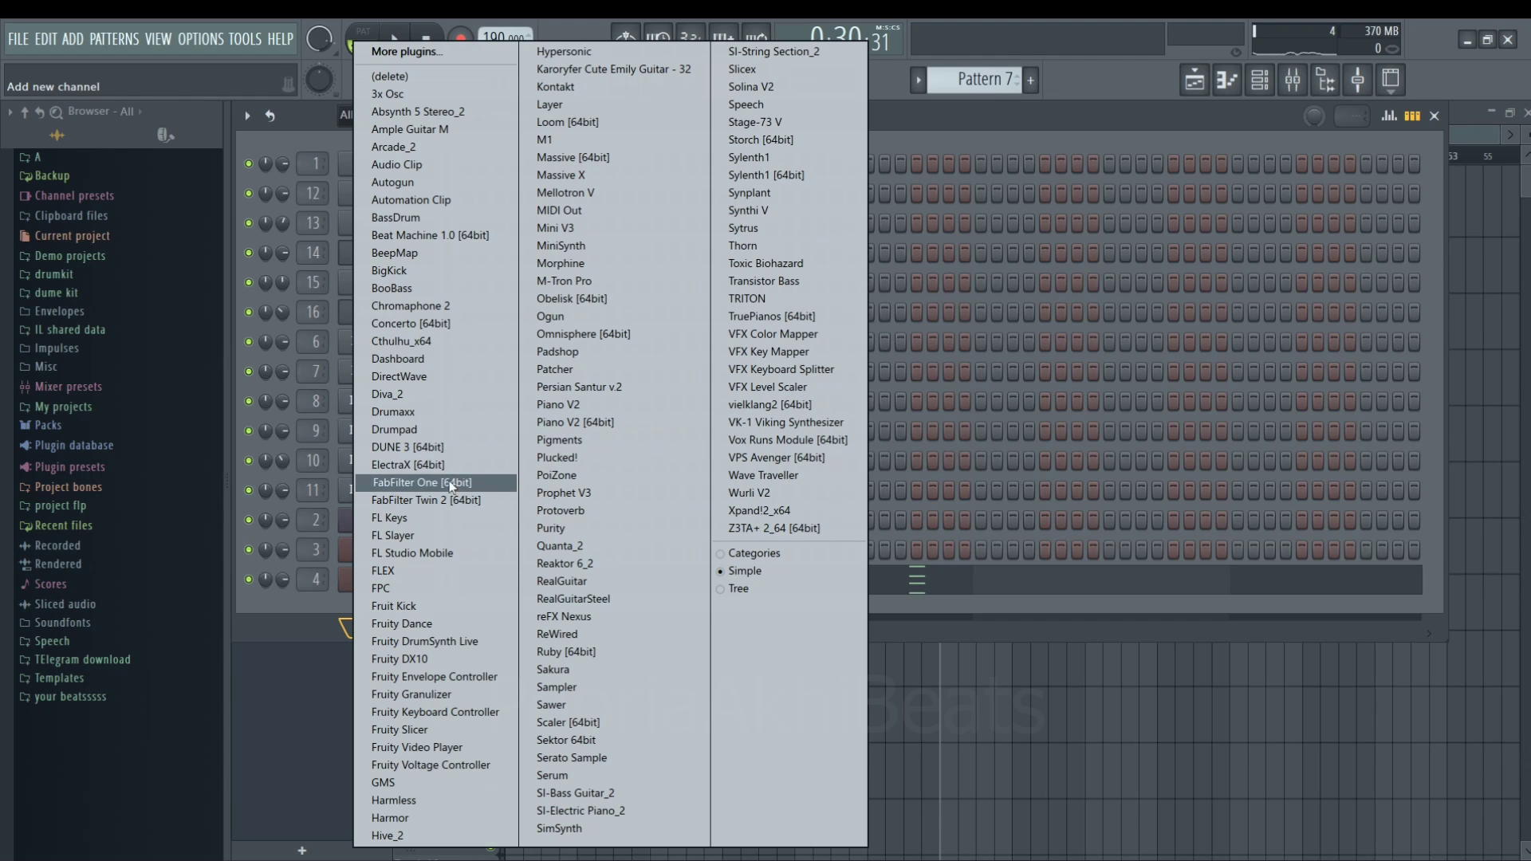
pyautogui.click(389, 783)
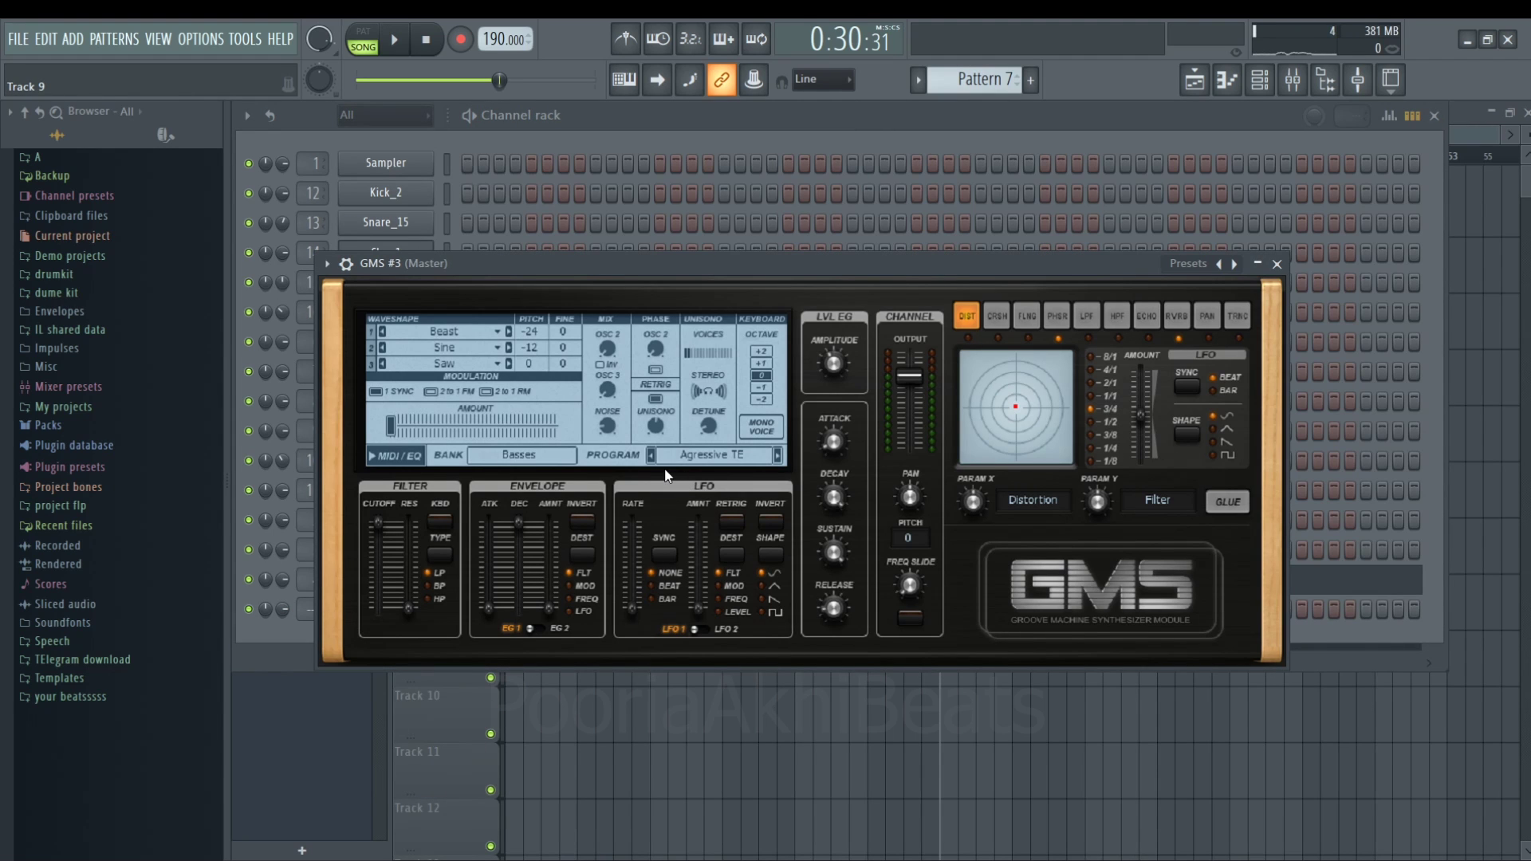
pyautogui.click(568, 451)
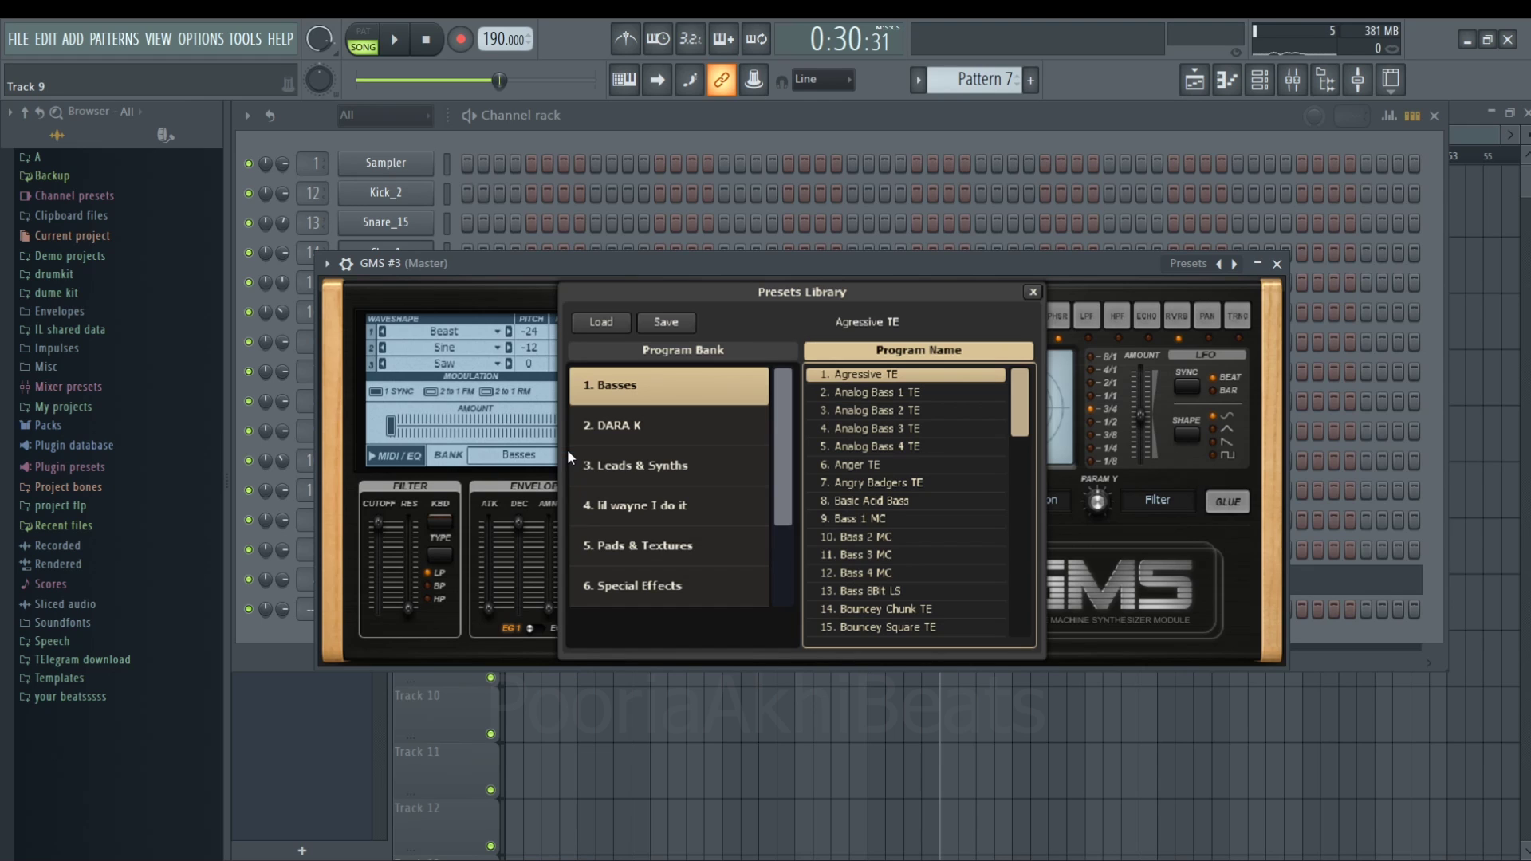
pyautogui.click(654, 514)
pyautogui.click(693, 547)
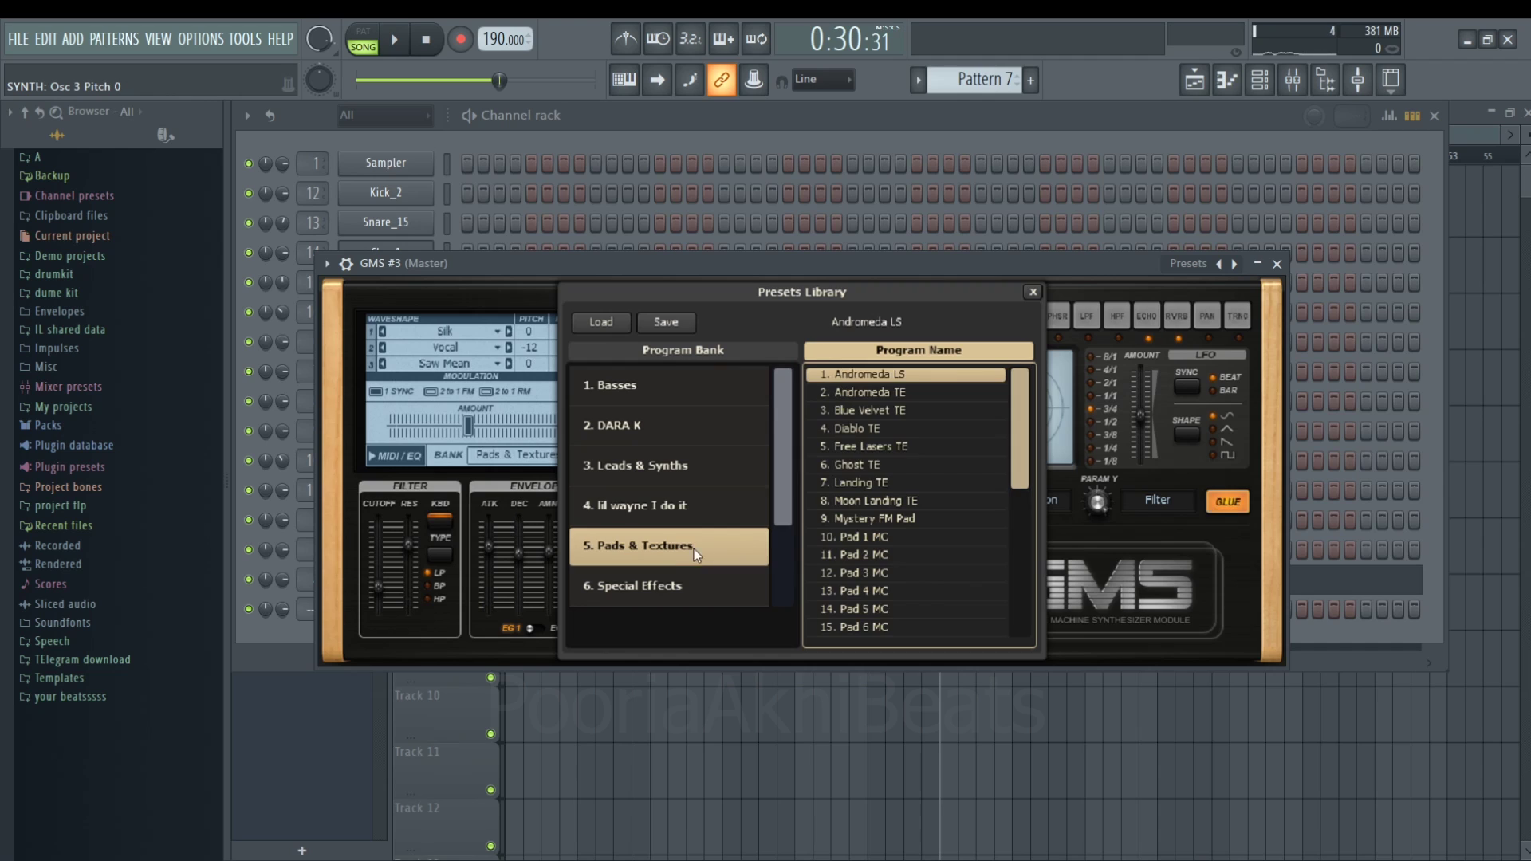
# - Audition the pad presets Ghost TE, Landing TE, Moon Landing TE and Pad 1 MC to Pad 3 MC
pyautogui.click(871, 463)
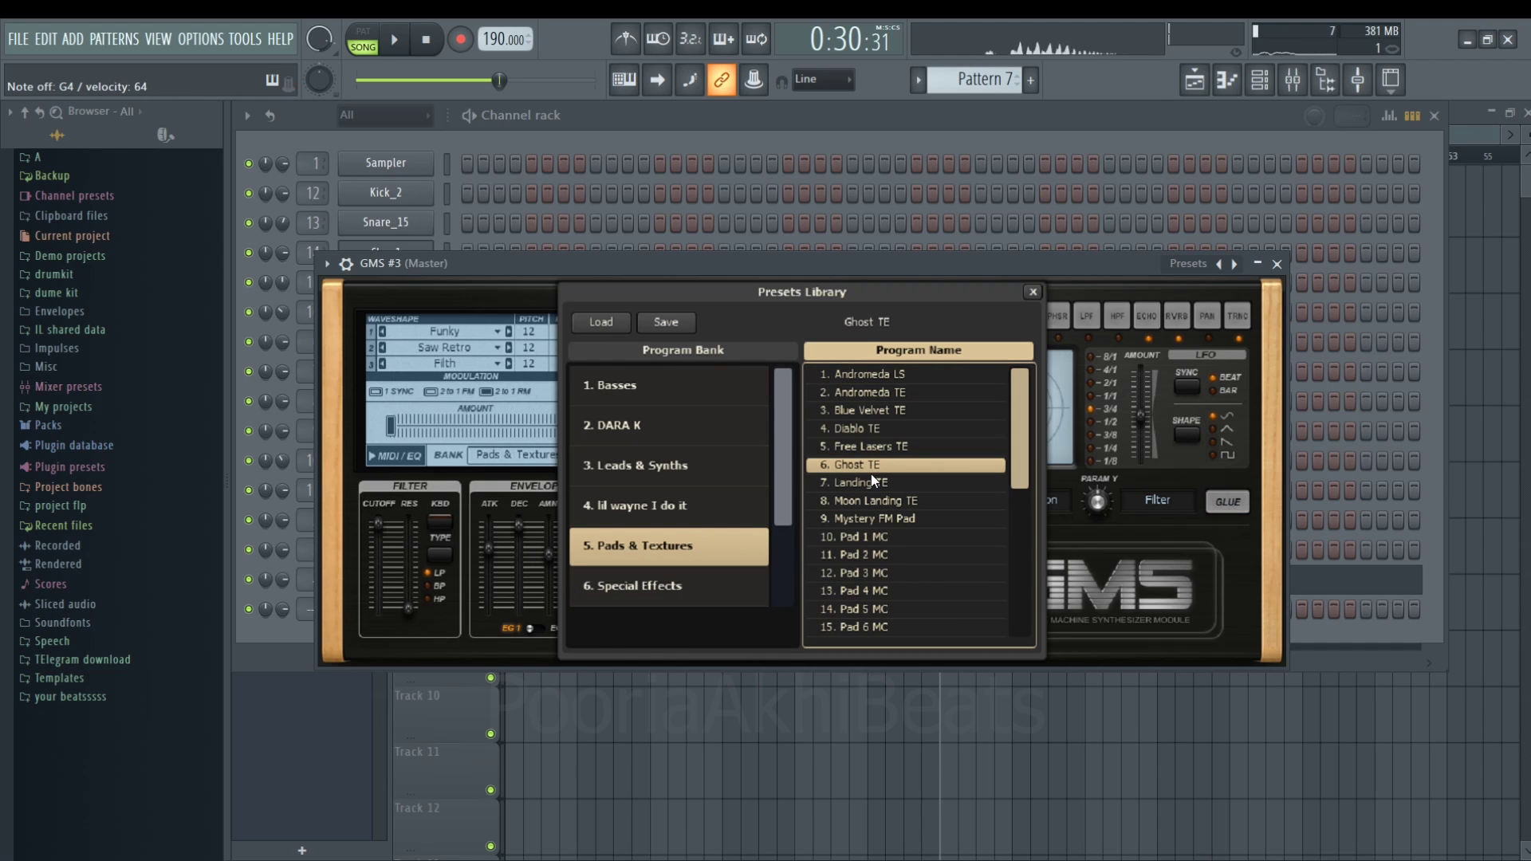
pyautogui.click(871, 481)
pyautogui.click(870, 501)
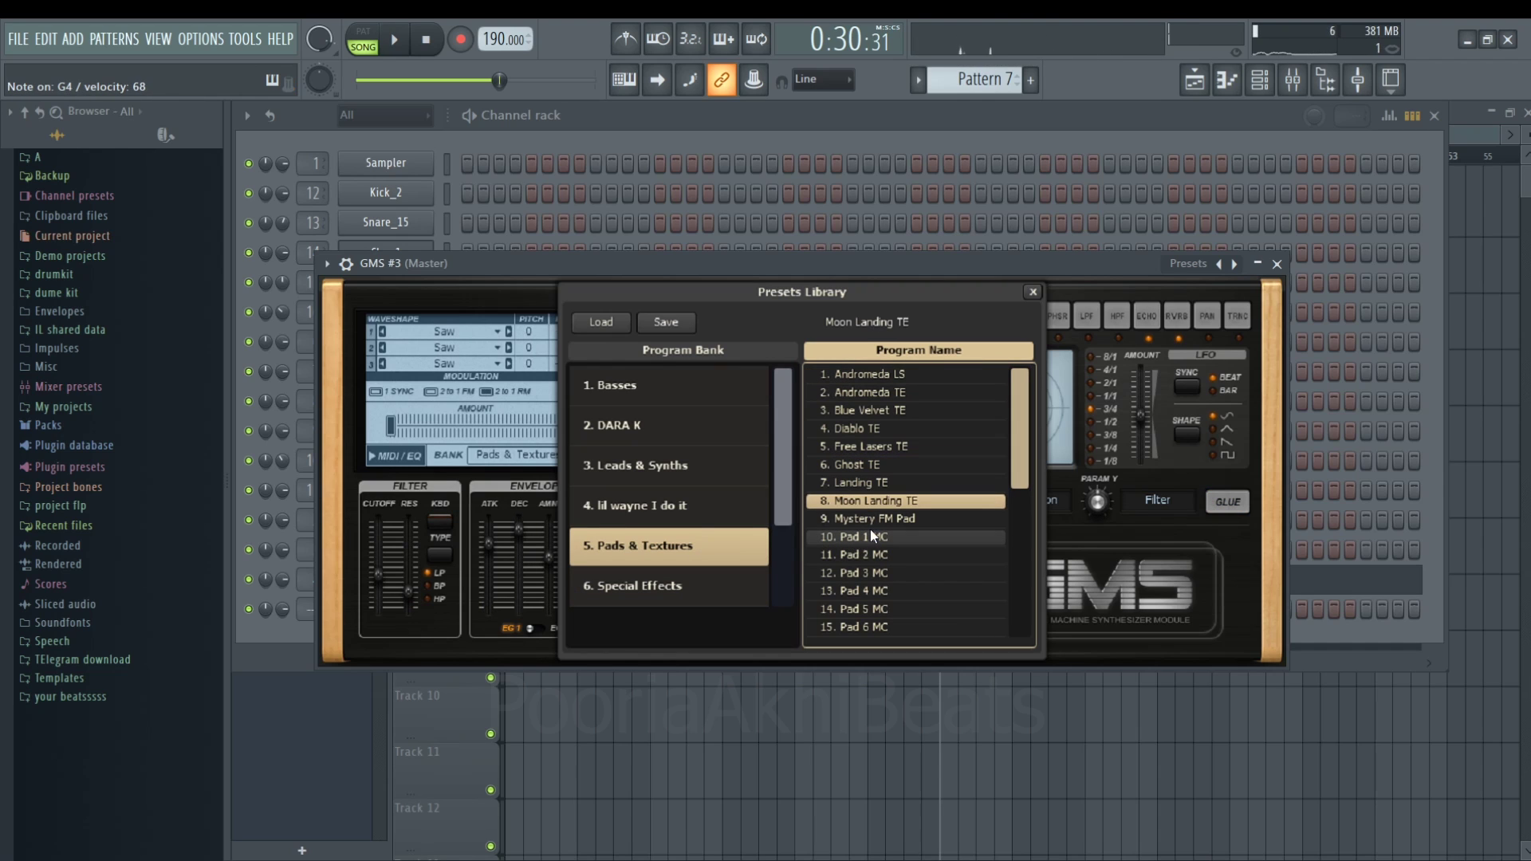
pyautogui.click(869, 536)
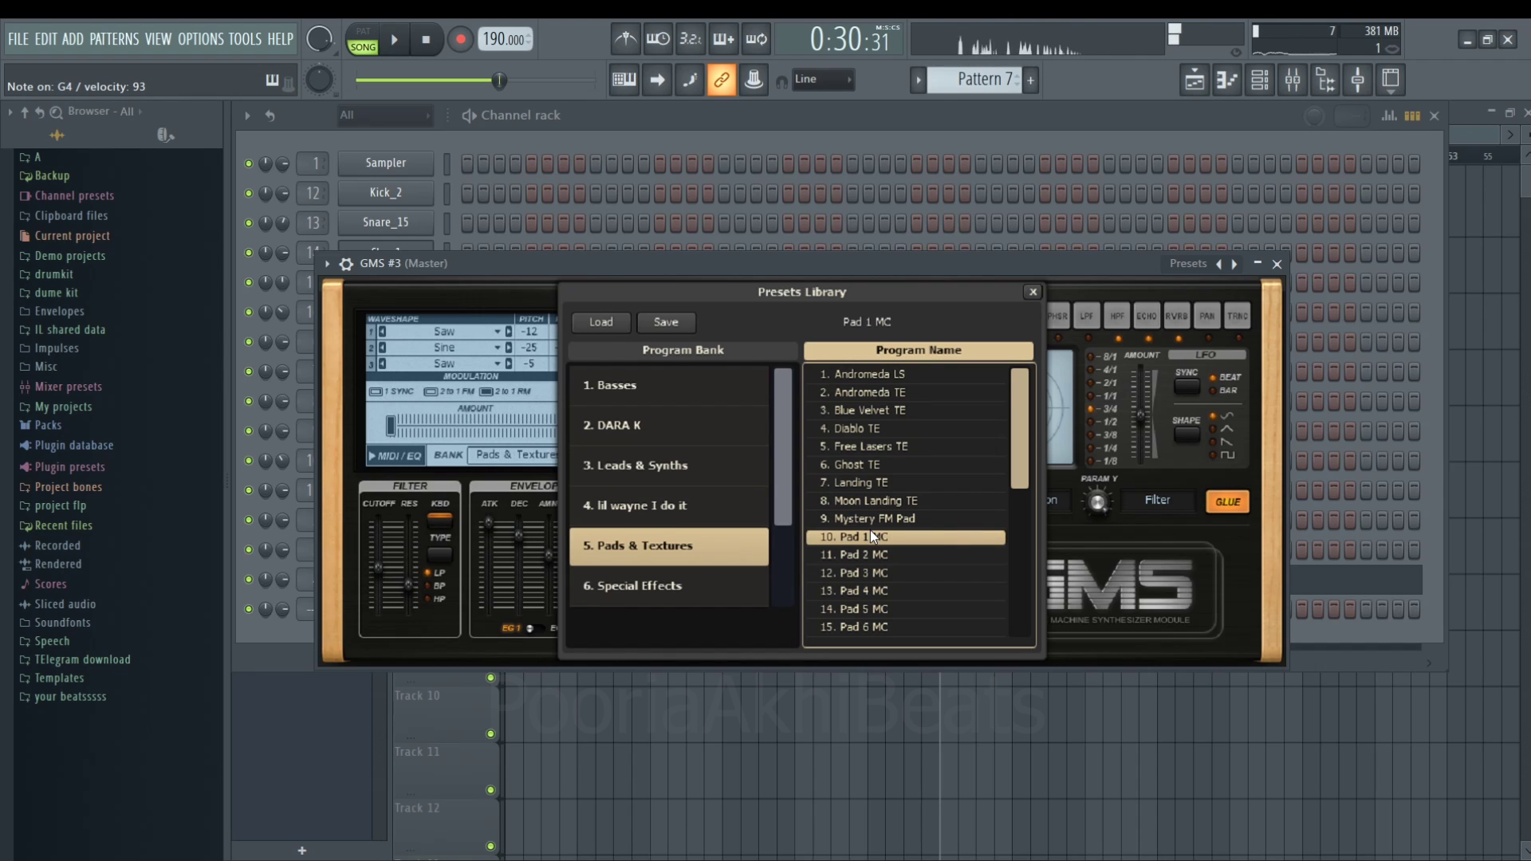
pyautogui.click(870, 554)
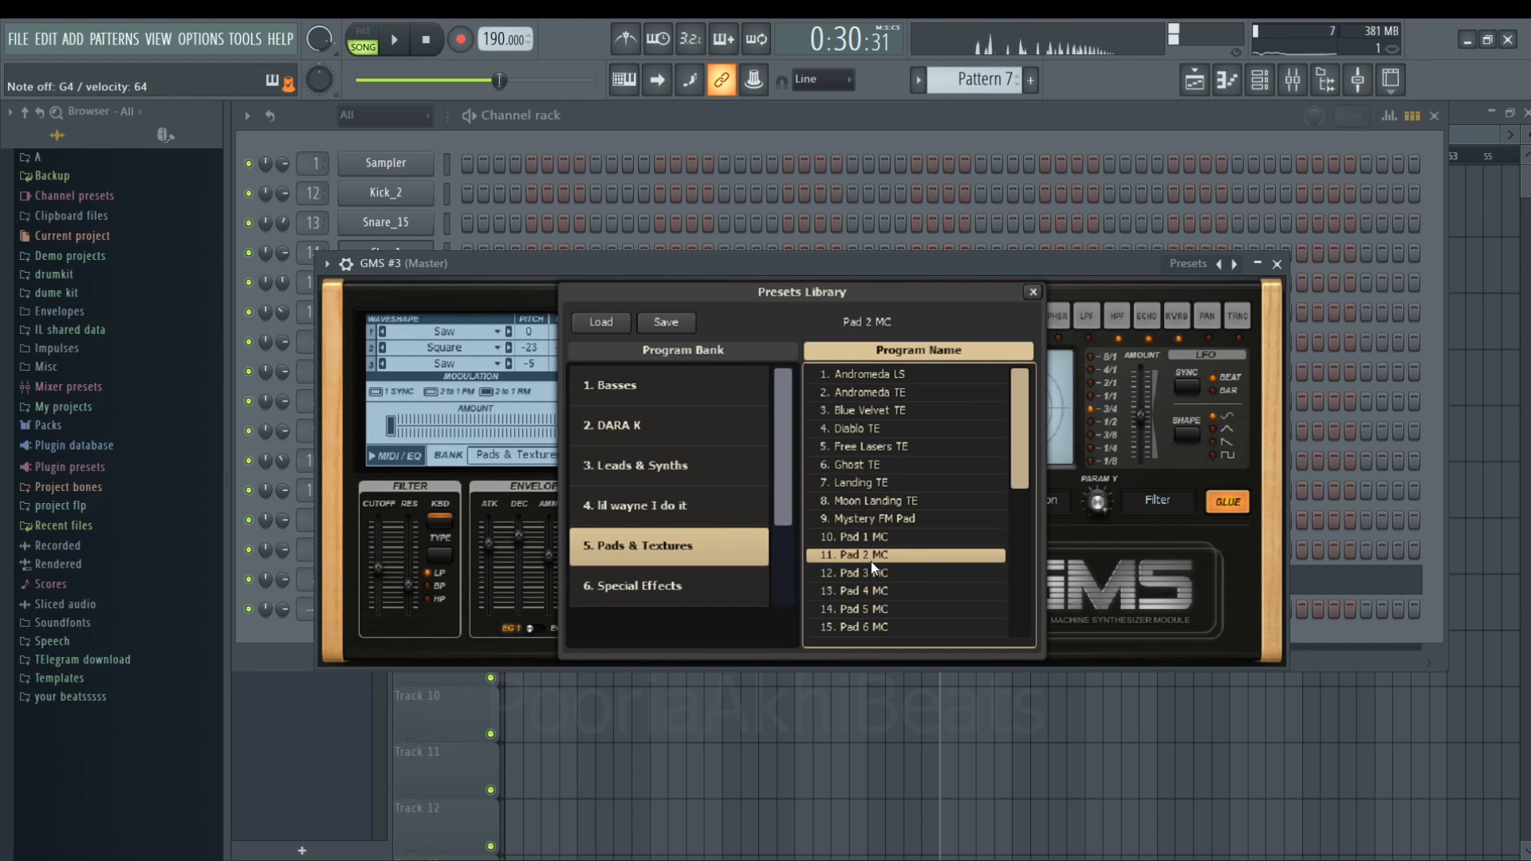
pyautogui.click(861, 573)
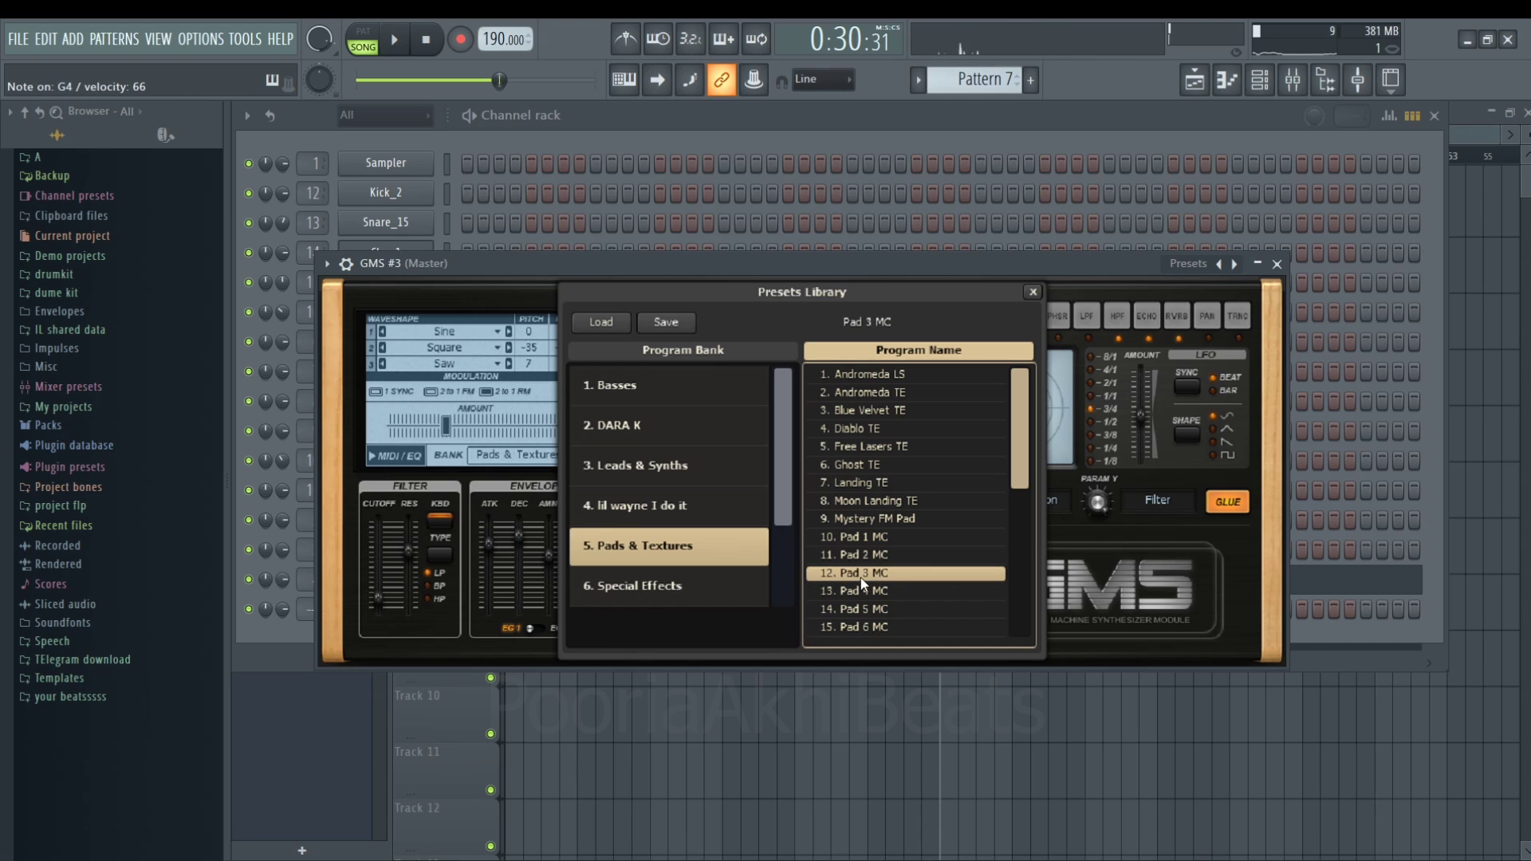
# - Audition presets further down the bank, including Pulse TE, Texture 1 MC, Slow Motion TE and Retro Fifth
pyautogui.moveTo(1027, 444); pyautogui.dragTo(1010, 620)
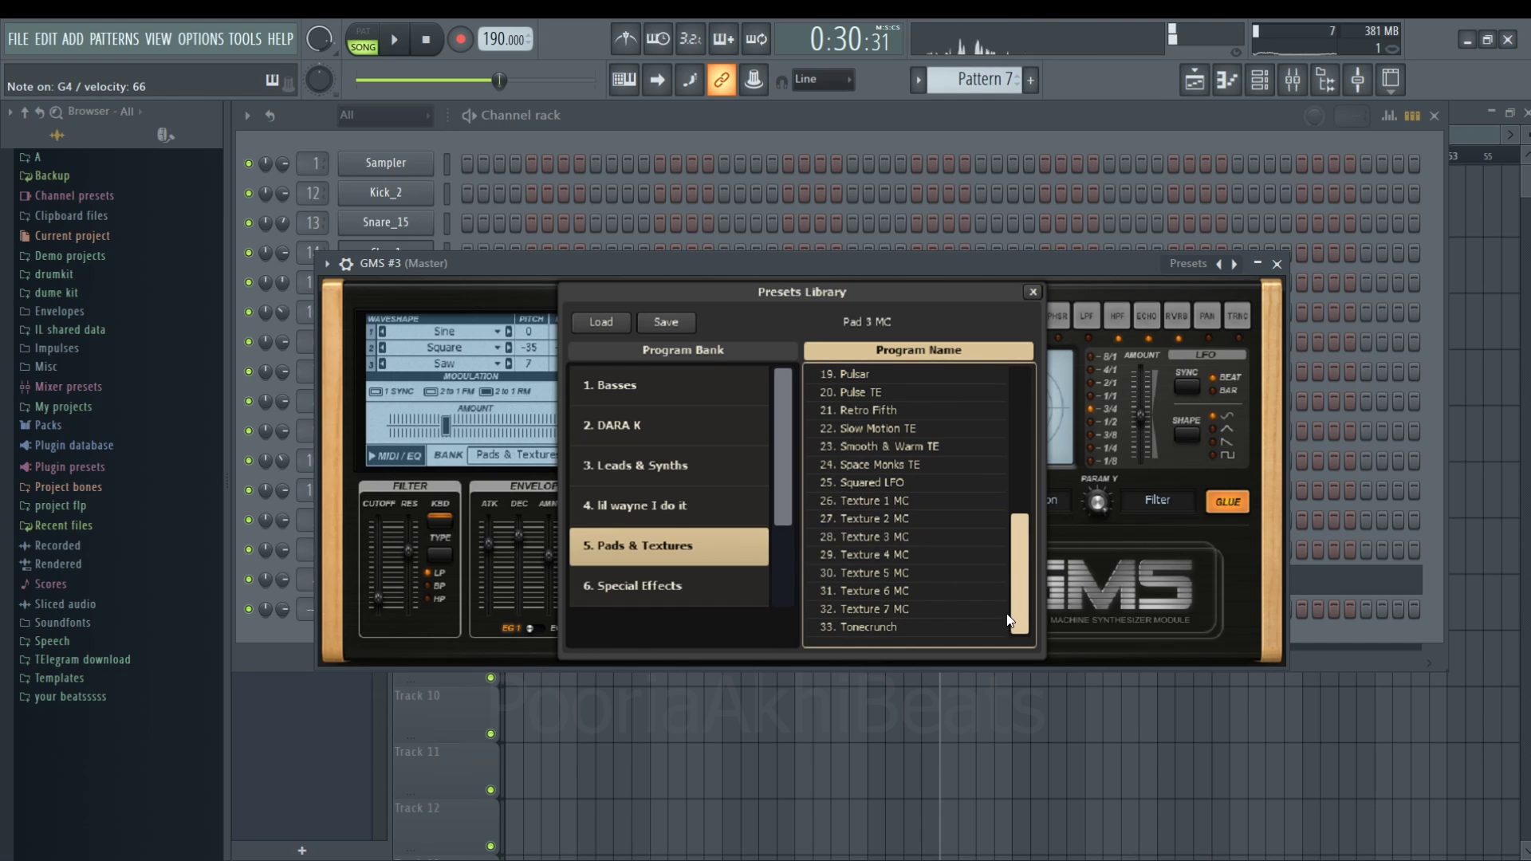
pyautogui.click(925, 509)
pyautogui.click(911, 399)
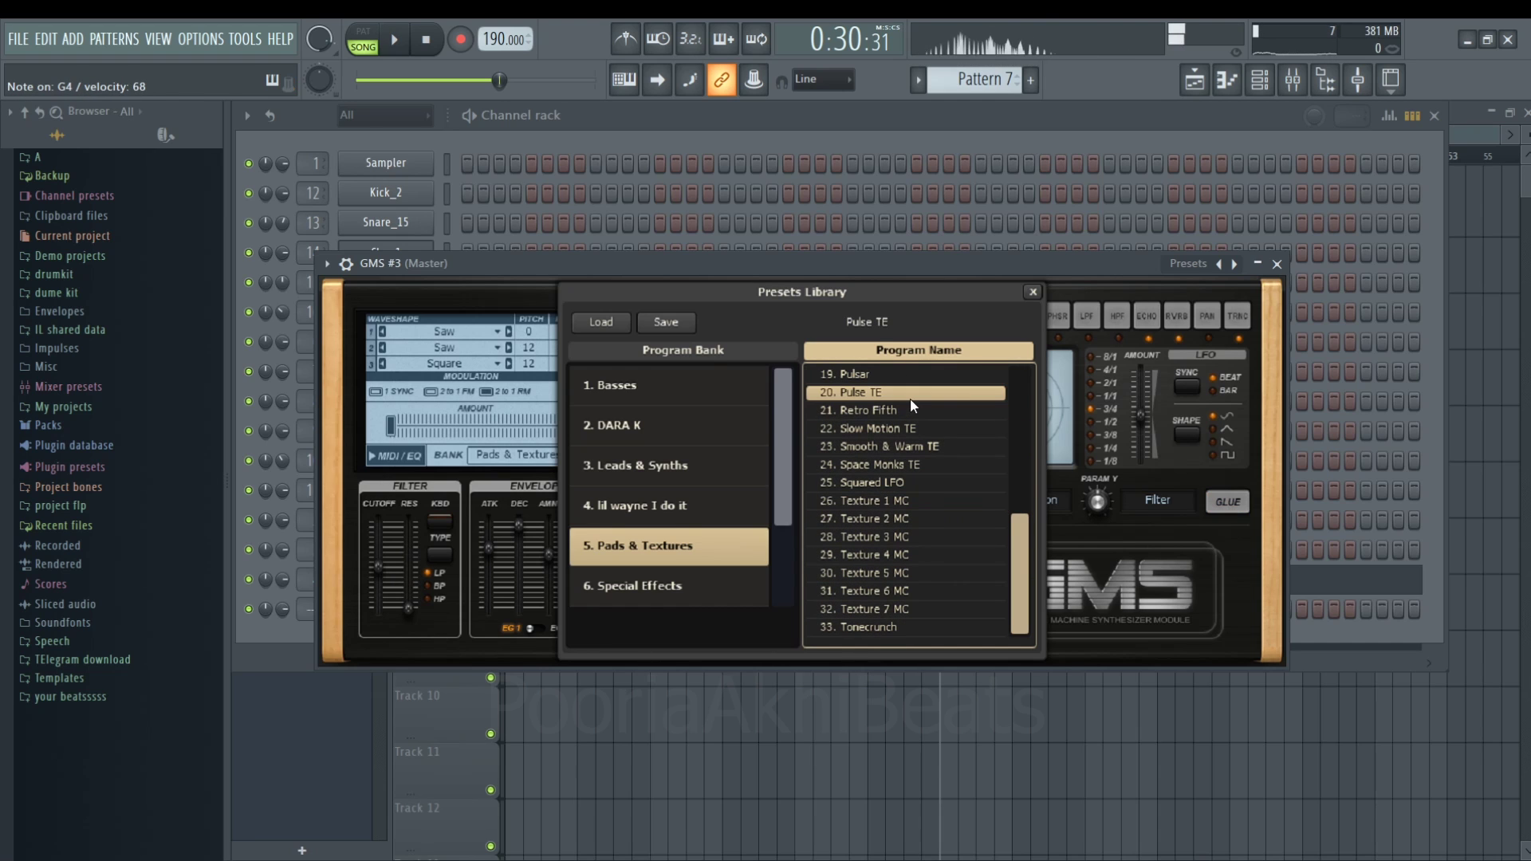
pyautogui.click(930, 529)
pyautogui.click(913, 501)
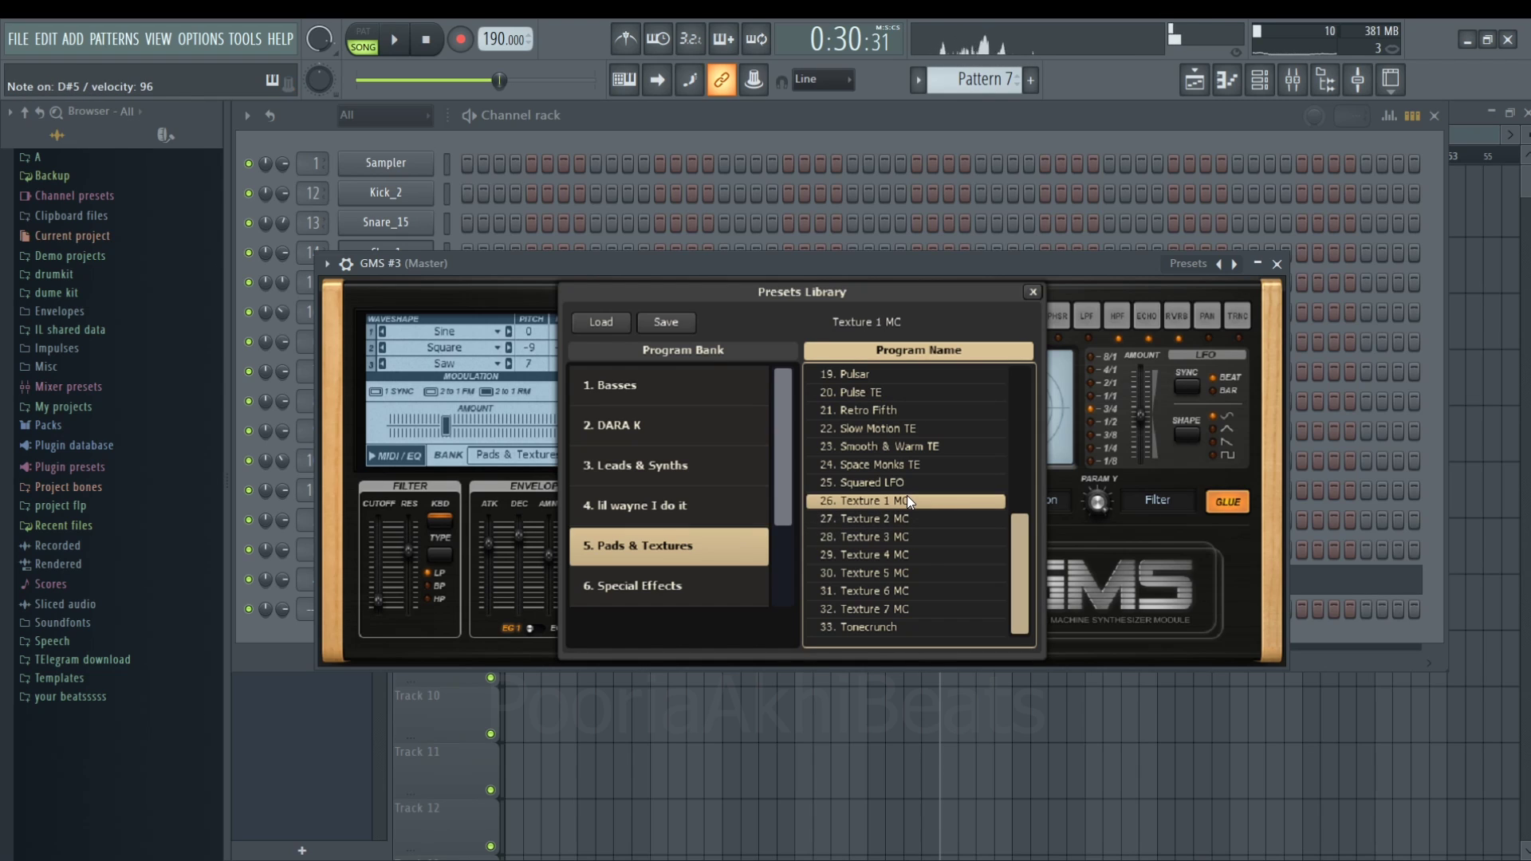
pyautogui.click(897, 432)
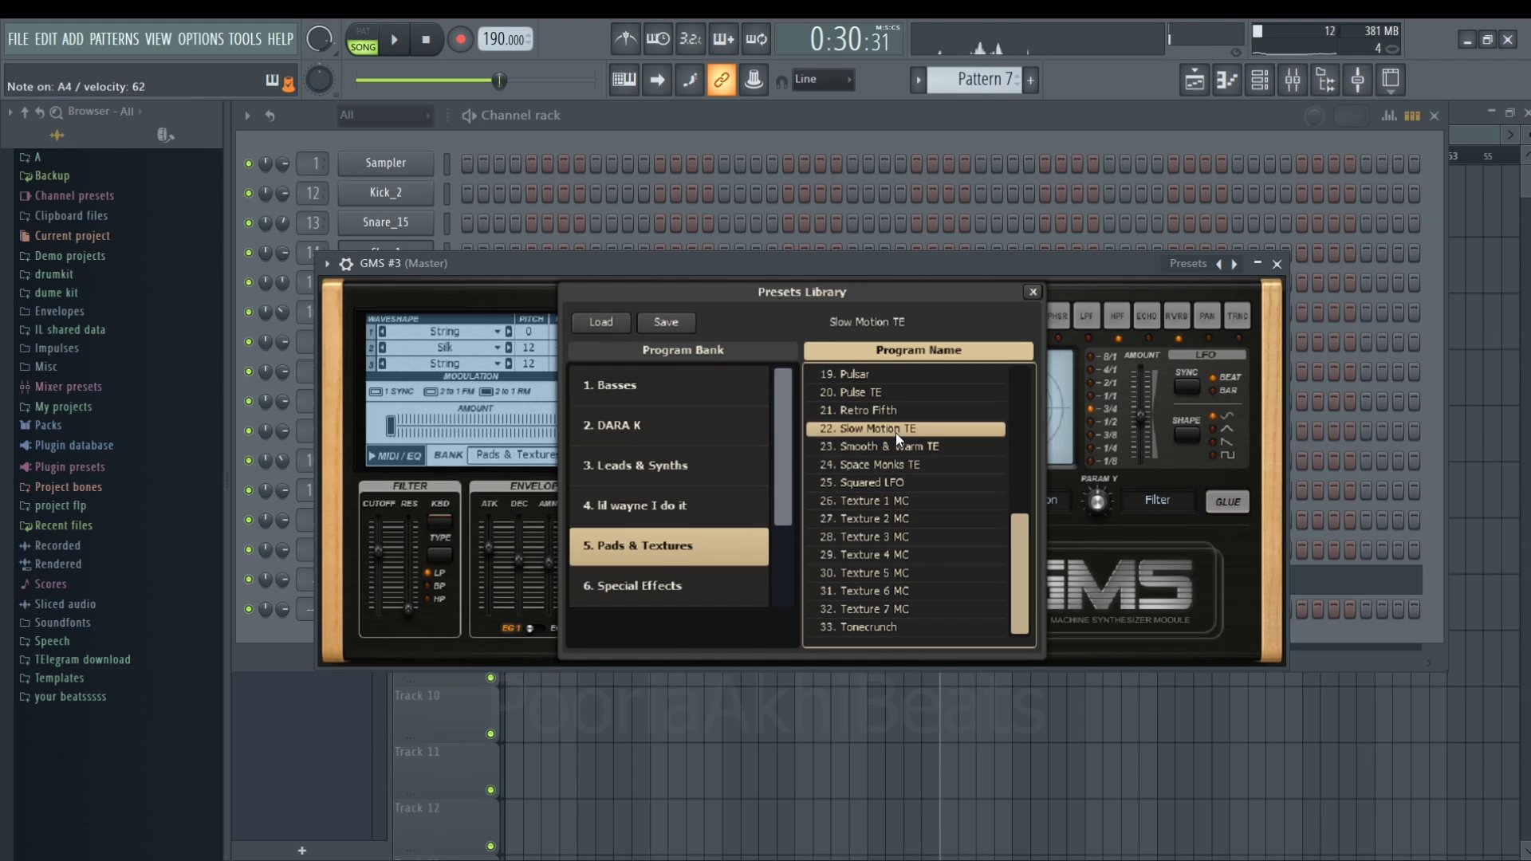
pyautogui.click(897, 396)
pyautogui.click(894, 414)
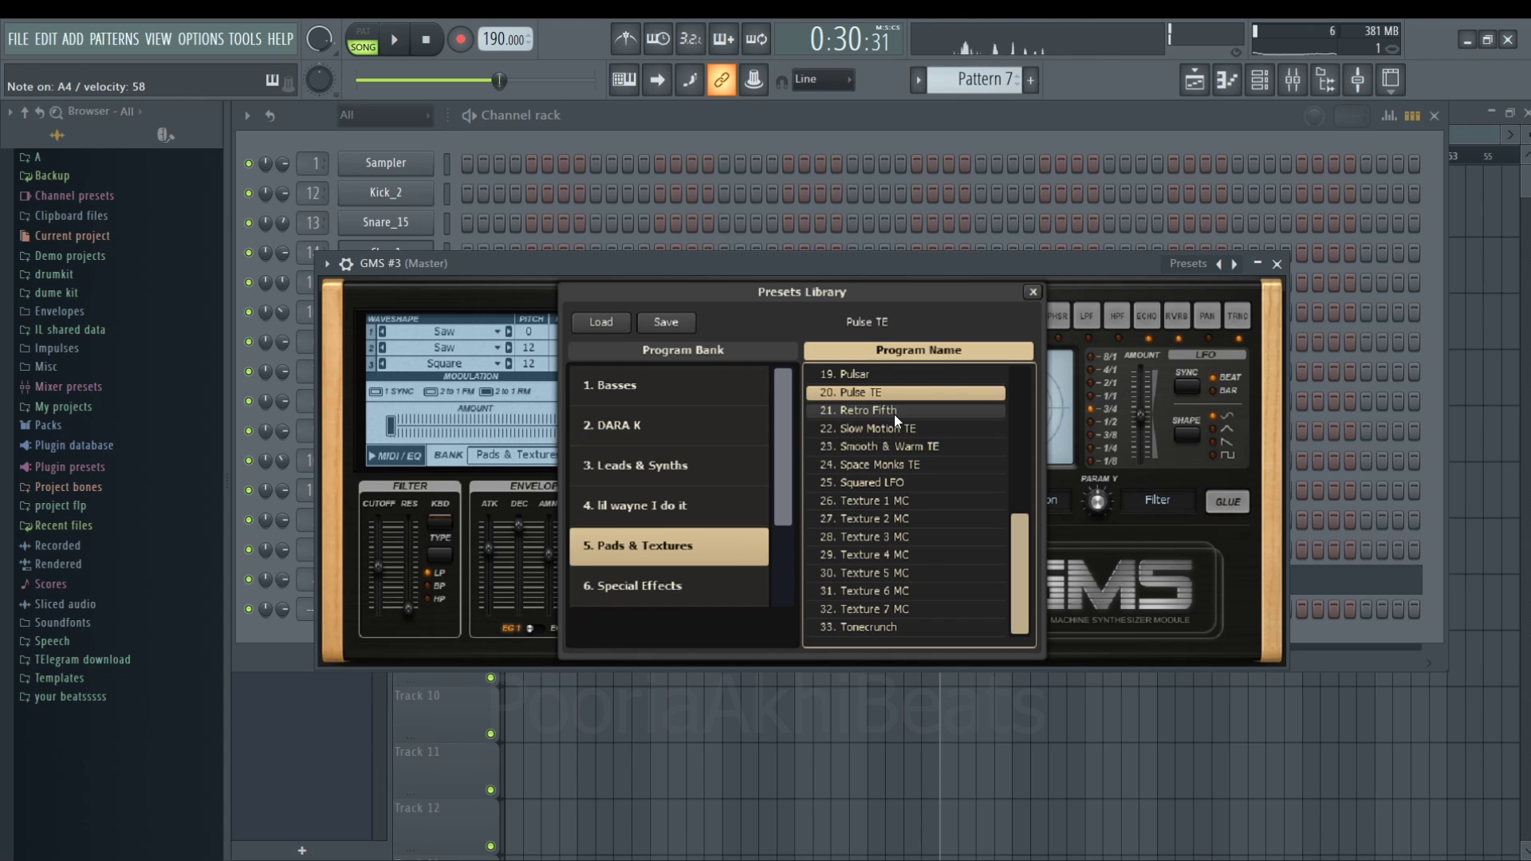
# - Compare several presets in the middle of the bank, load Peaceful TE, and close the synth window
pyautogui.moveTo(1030, 545); pyautogui.dragTo(1011, 480)
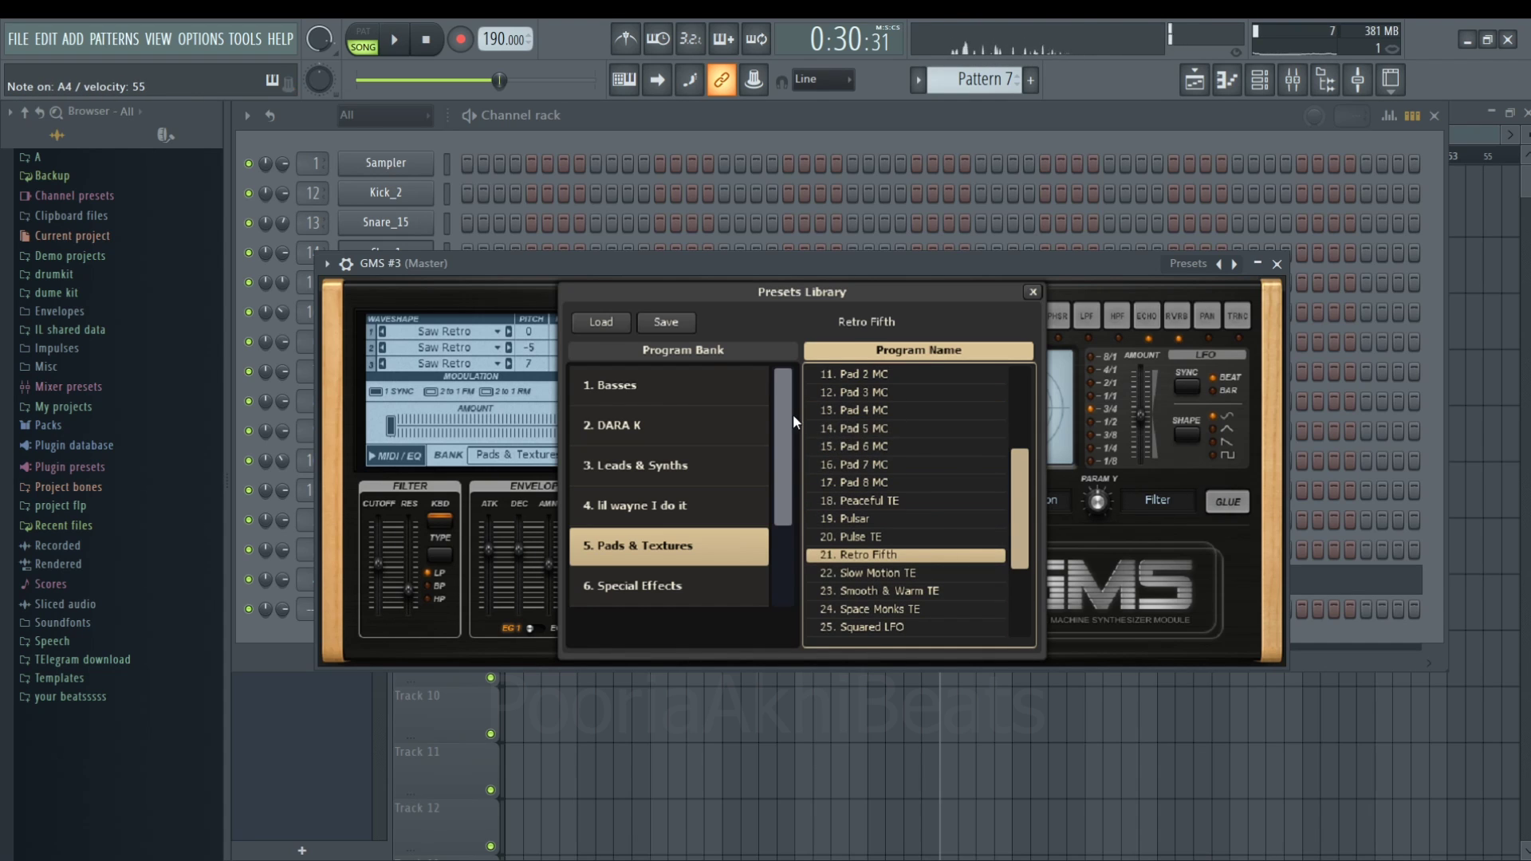
pyautogui.click(869, 447)
pyautogui.click(875, 481)
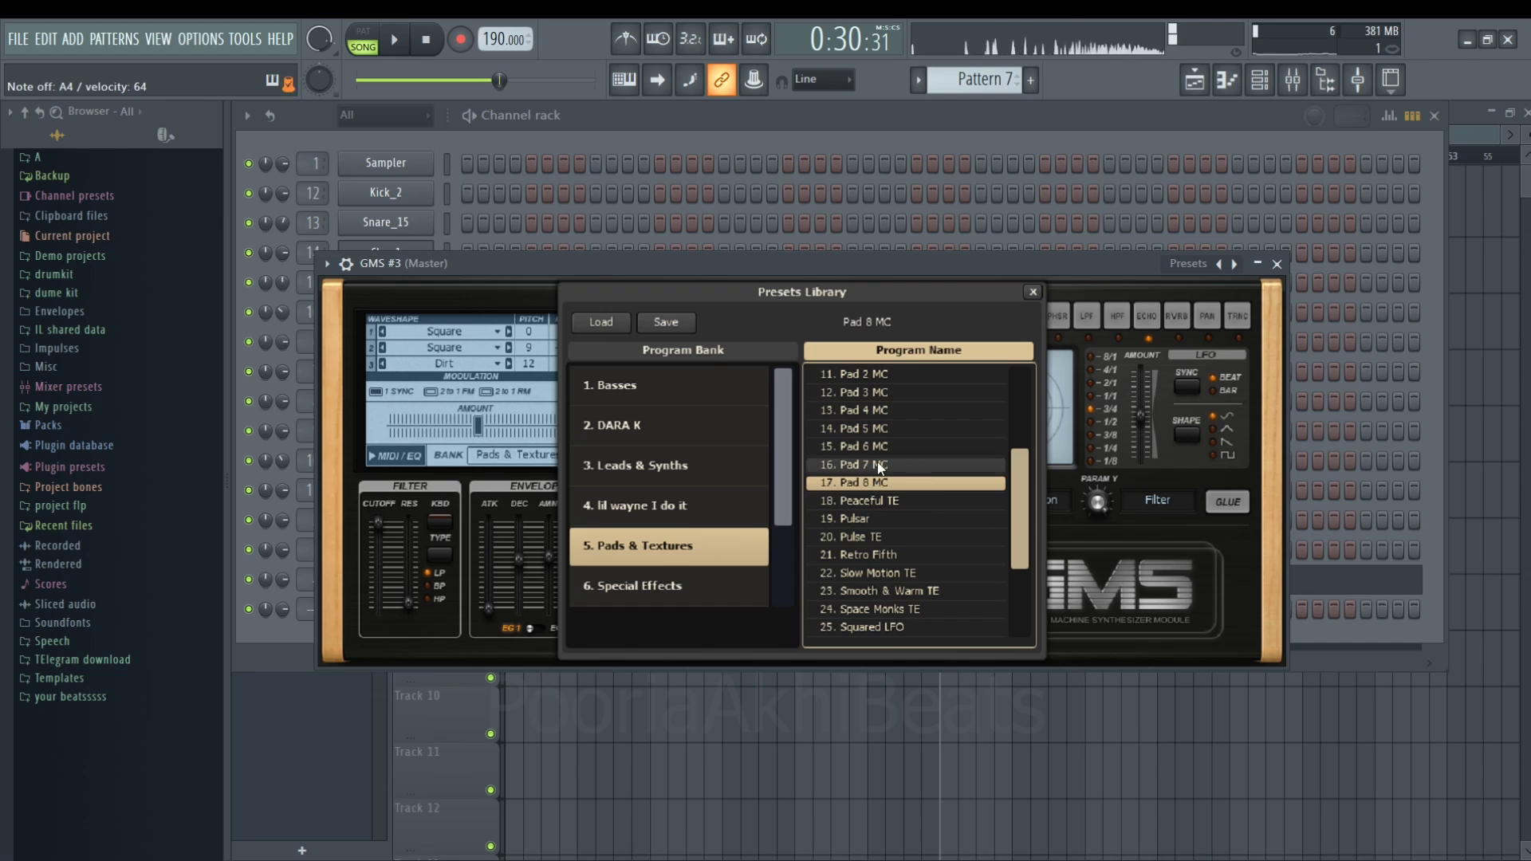
pyautogui.click(873, 429)
pyautogui.click(875, 501)
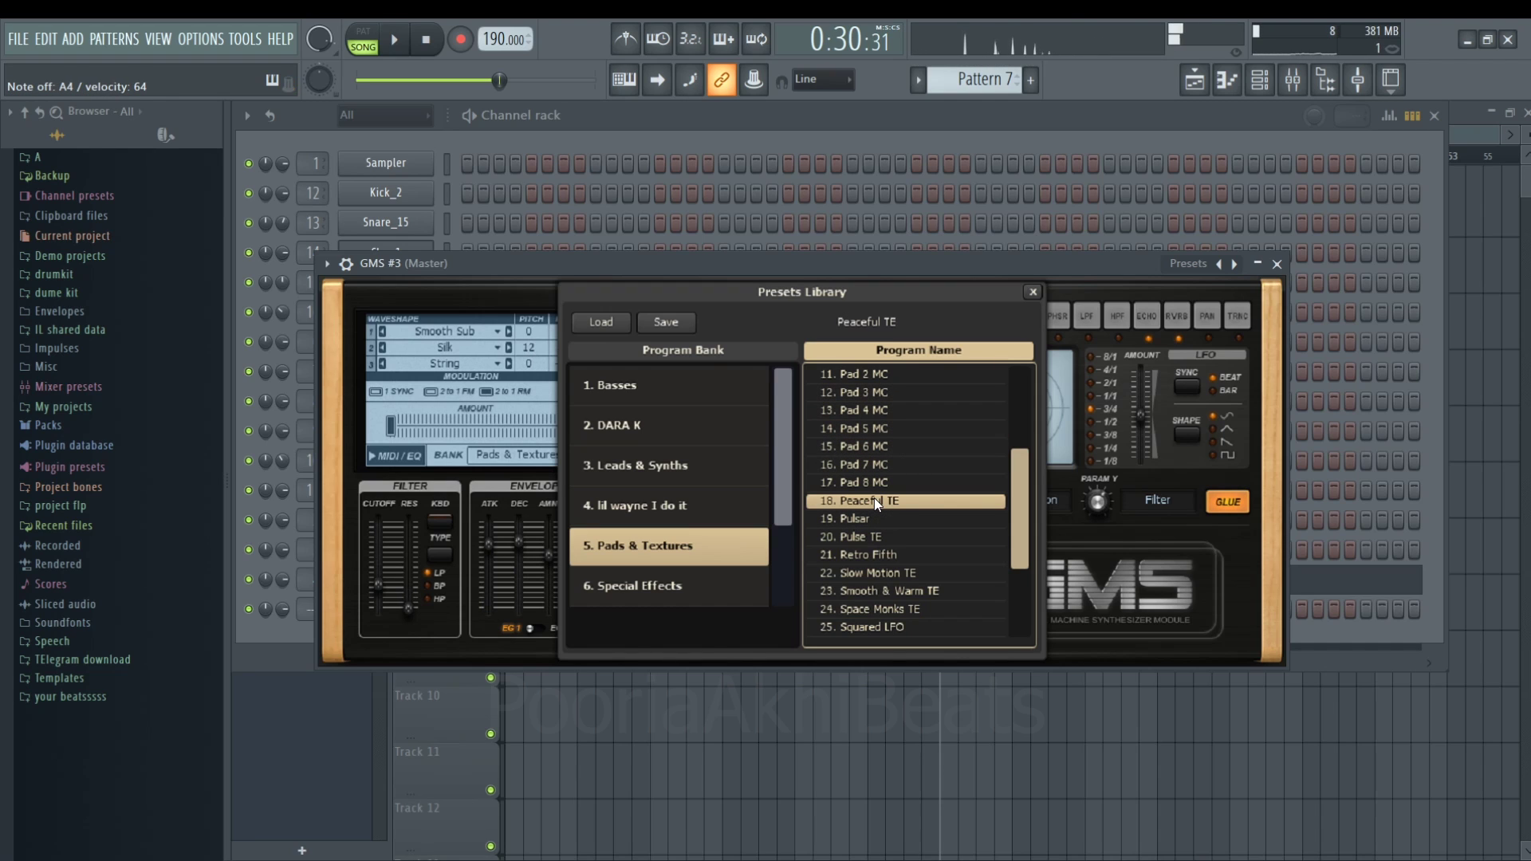
pyautogui.doubleClick(874, 501)
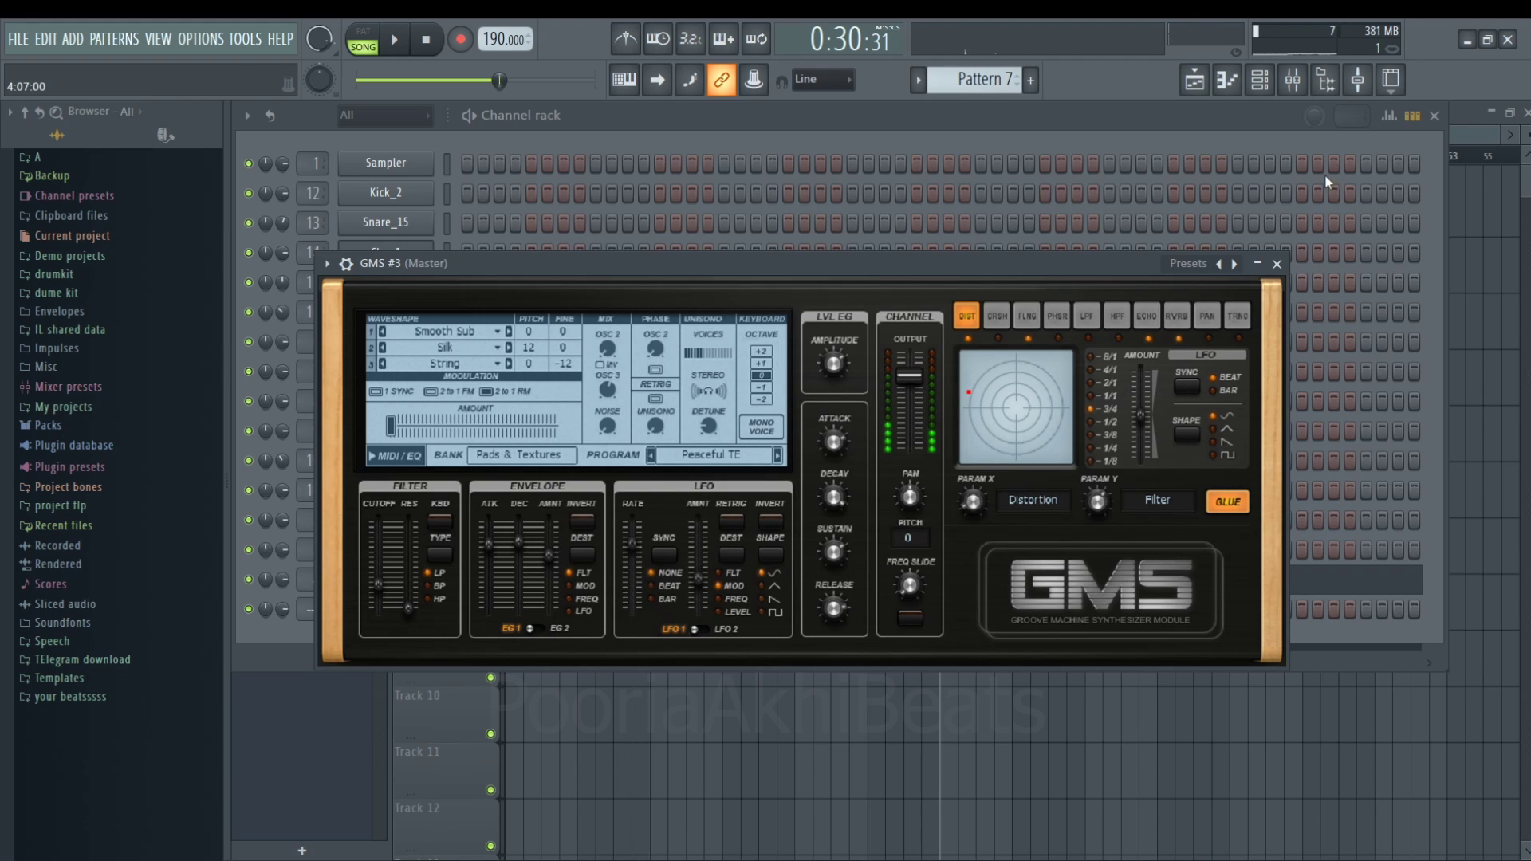
pyautogui.click(1277, 263)
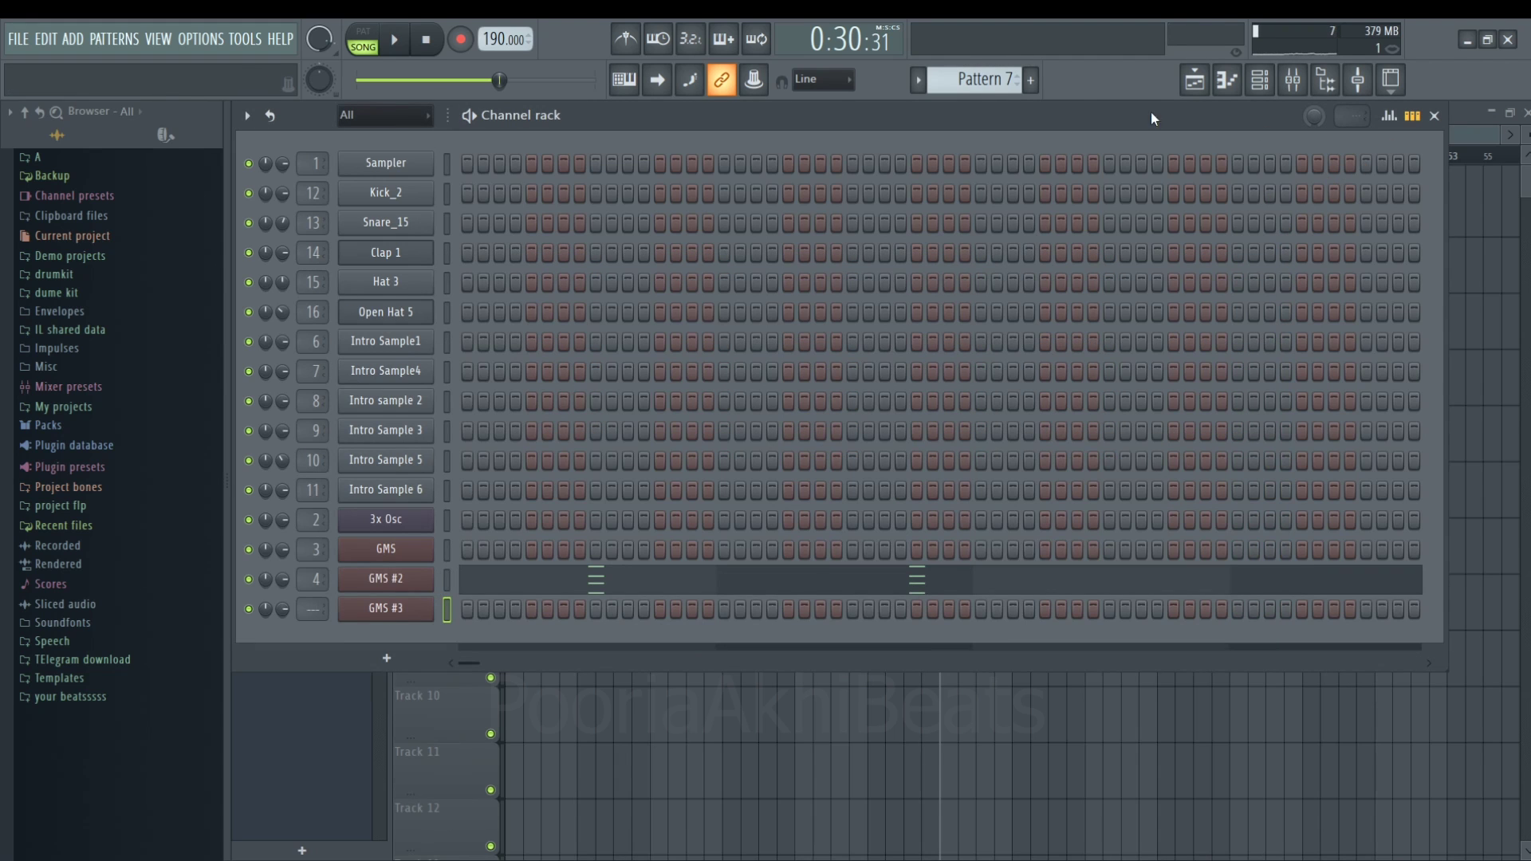
# - Create Pattern 8 and draw GMS #3 notes C#5 and G#5 from bar 1, each about 1 bar and 13 steps long
pyautogui.click(1031, 80)
pyautogui.press('F7')
pyautogui.click(319, 443)
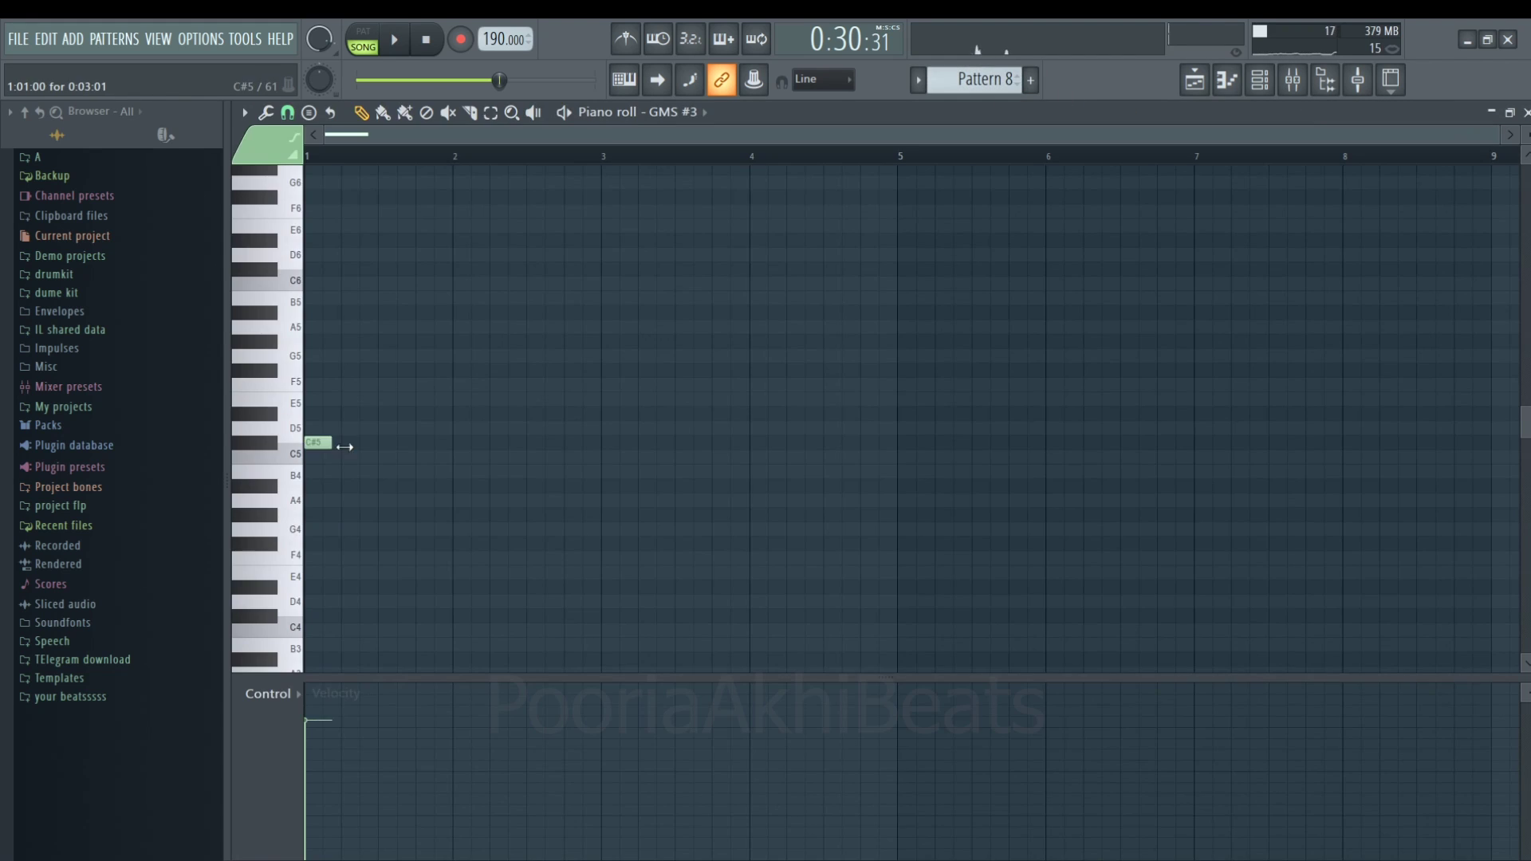
pyautogui.moveTo(332, 443); pyautogui.dragTo(578, 457)
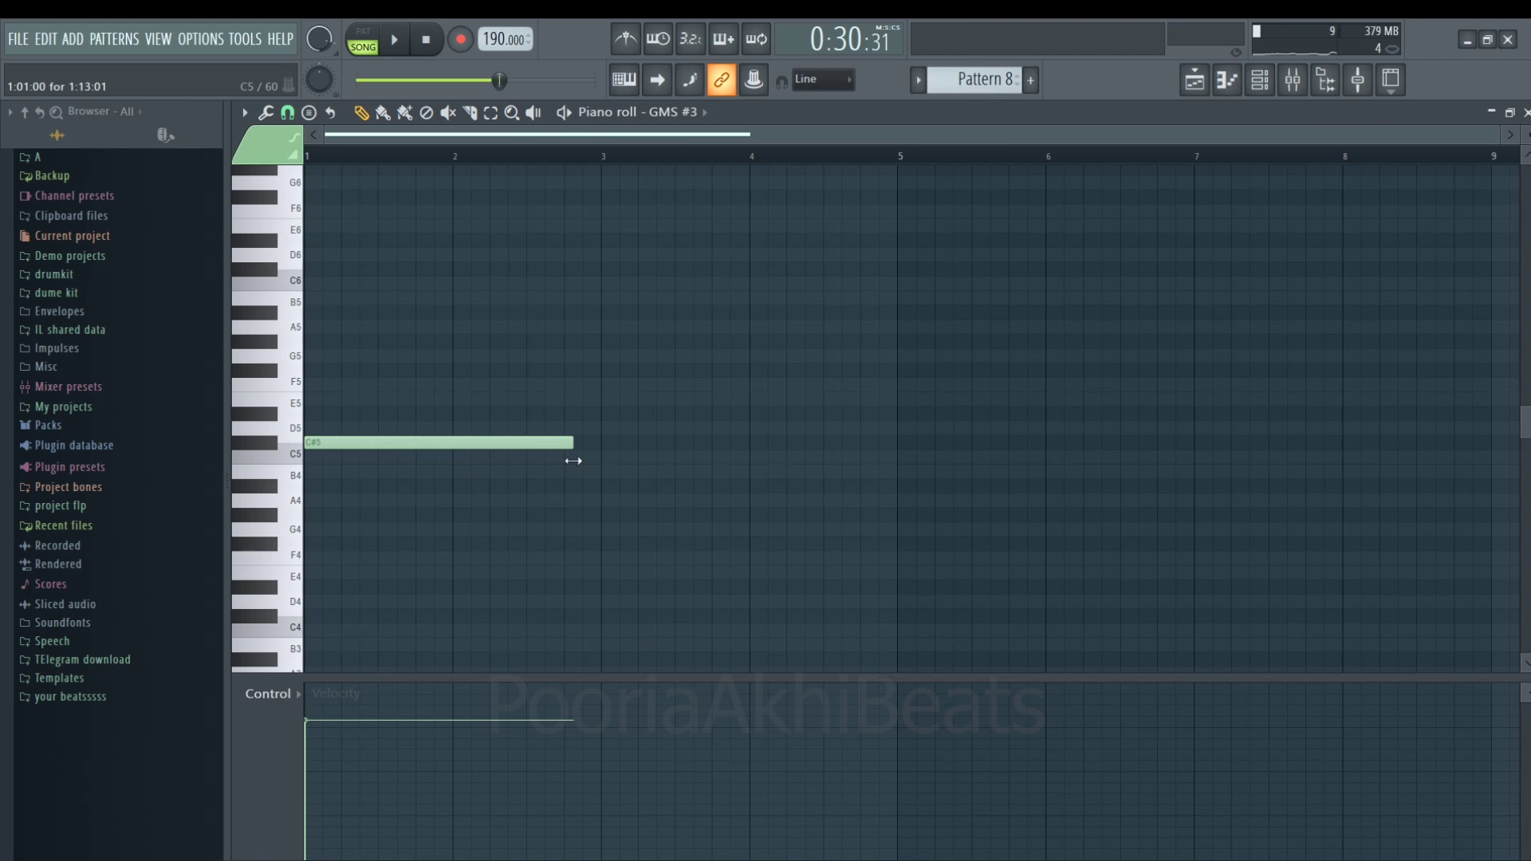
pyautogui.click(335, 341)
pyautogui.moveTo(335, 342); pyautogui.dragTo(315, 341)
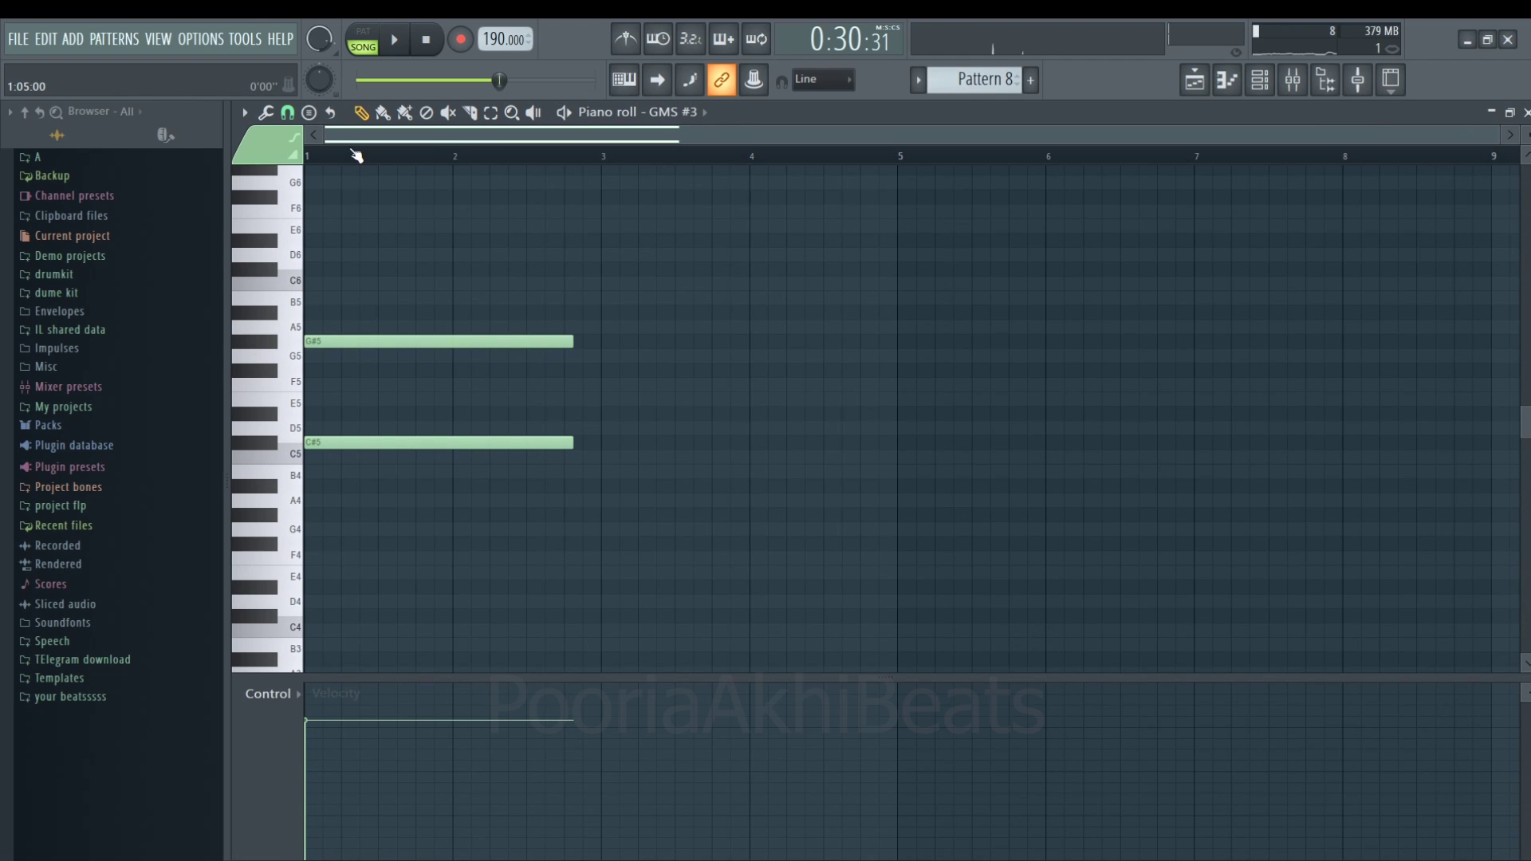
# - Duplicate the C#5 and G#5 notes of Pattern 8 to bars 3, 5 and 7 while the pattern plays
pyautogui.click(563, 112)
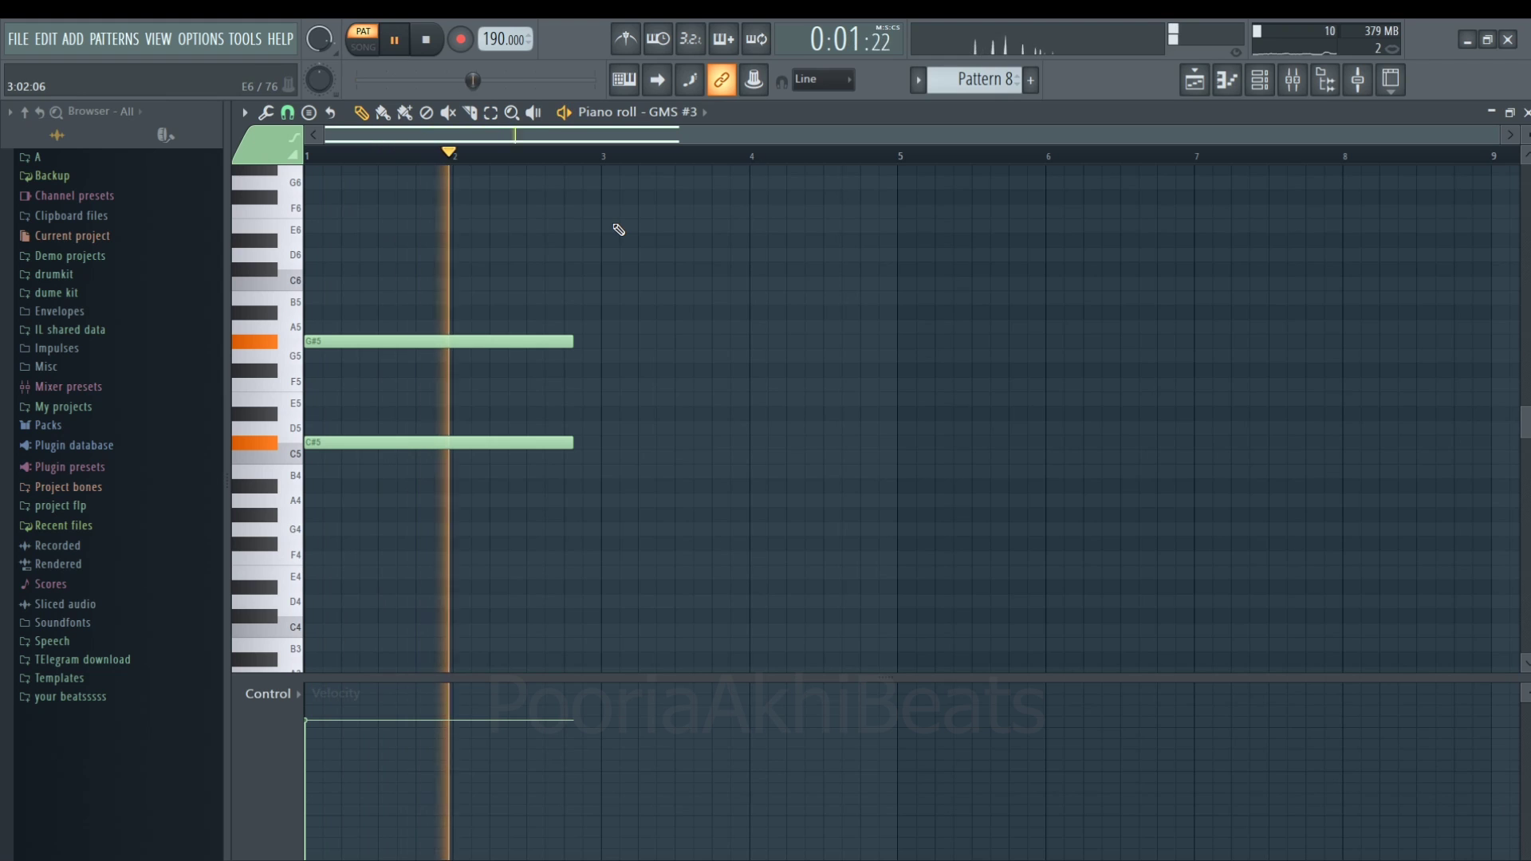
pyautogui.moveTo(604, 249); pyautogui.dragTo(405, 523)
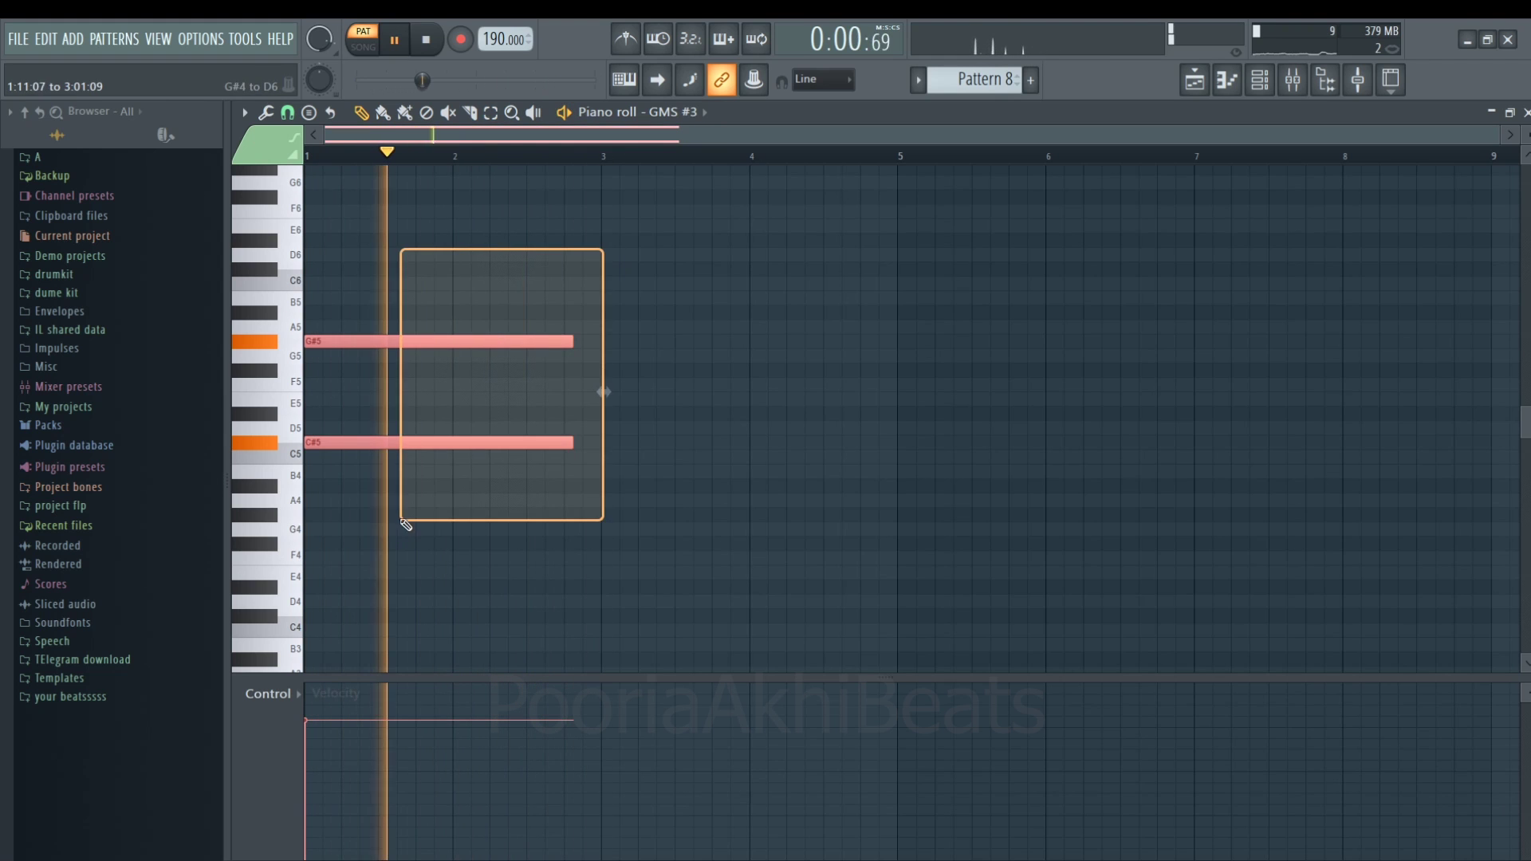
pyautogui.moveTo(359, 444); pyautogui.dragTo(1221, 448)
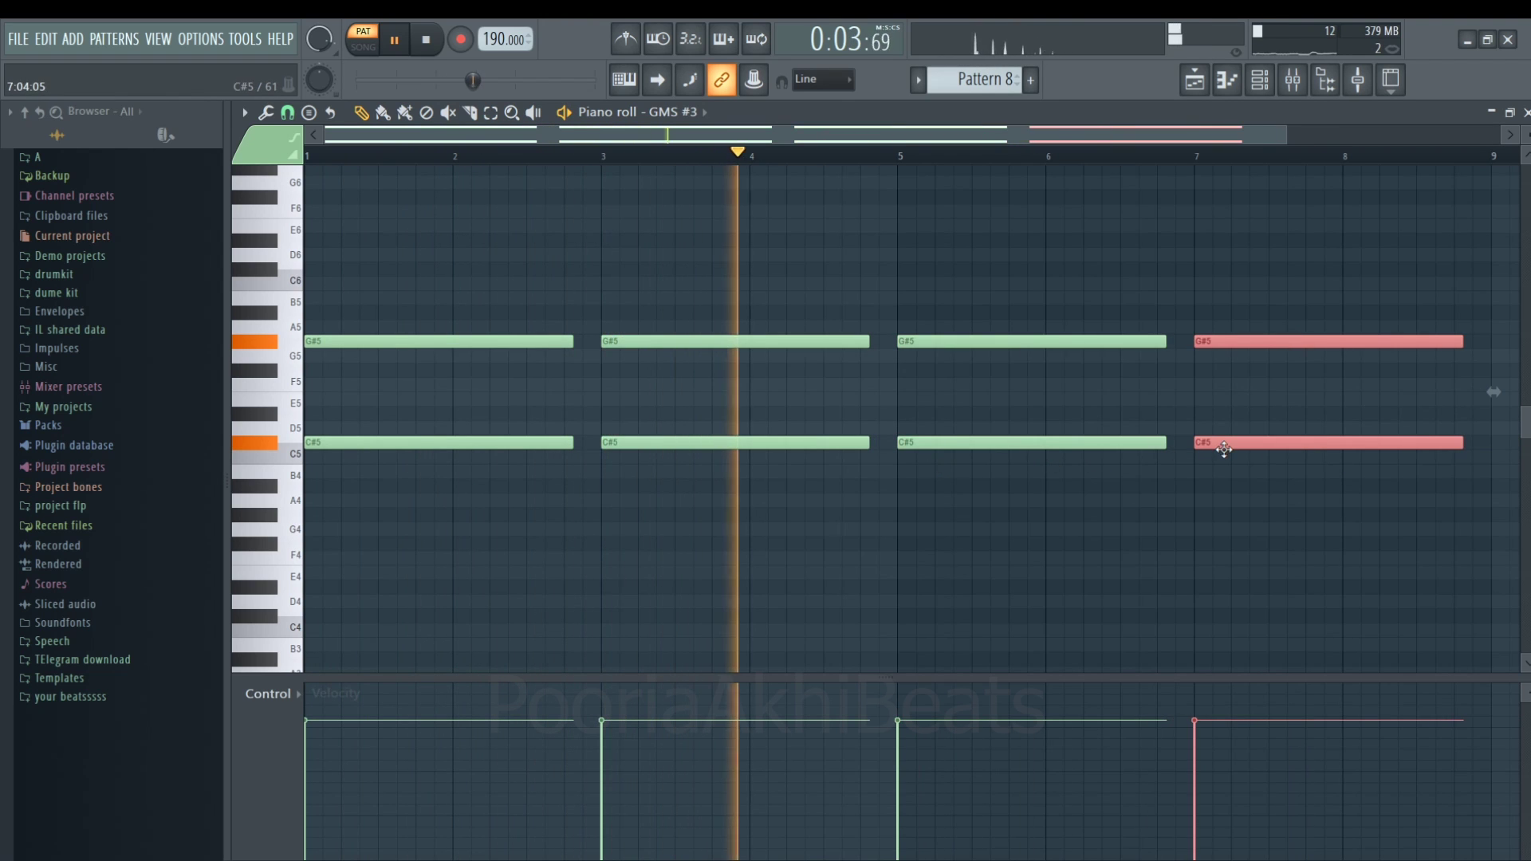
pyautogui.click(1173, 508)
pyautogui.press('F6')
pyautogui.press('space')
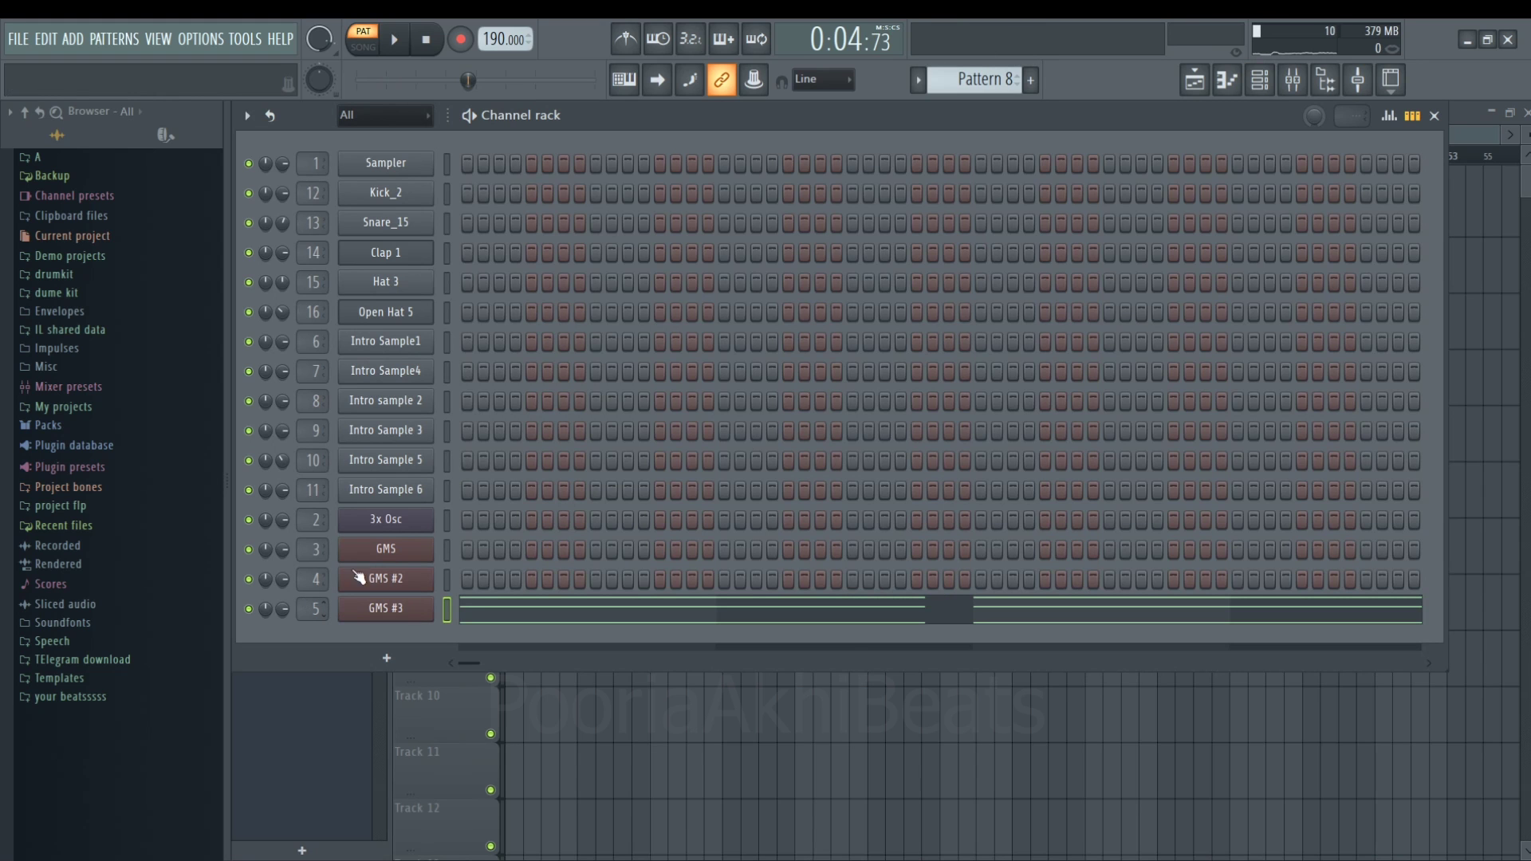
# - Load Fruity parametric EQ 2 on the GMS #3 mixer track, with band 1 as a high pass and band 7 as a low pass at 1070 Hz
pyautogui.click(1293, 79)
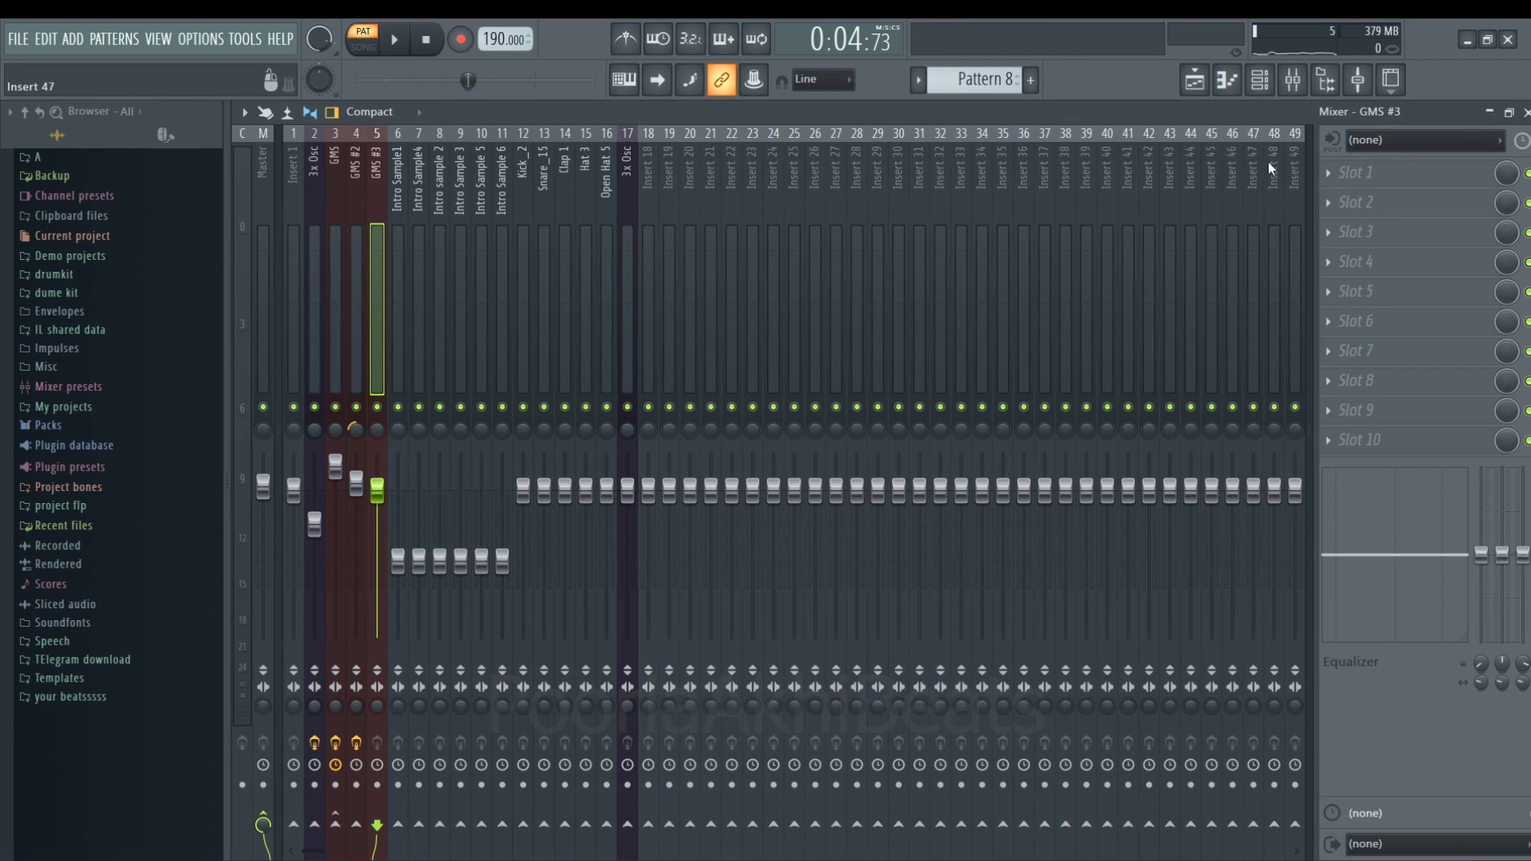
pyautogui.click(1391, 177)
pyautogui.click(859, 273)
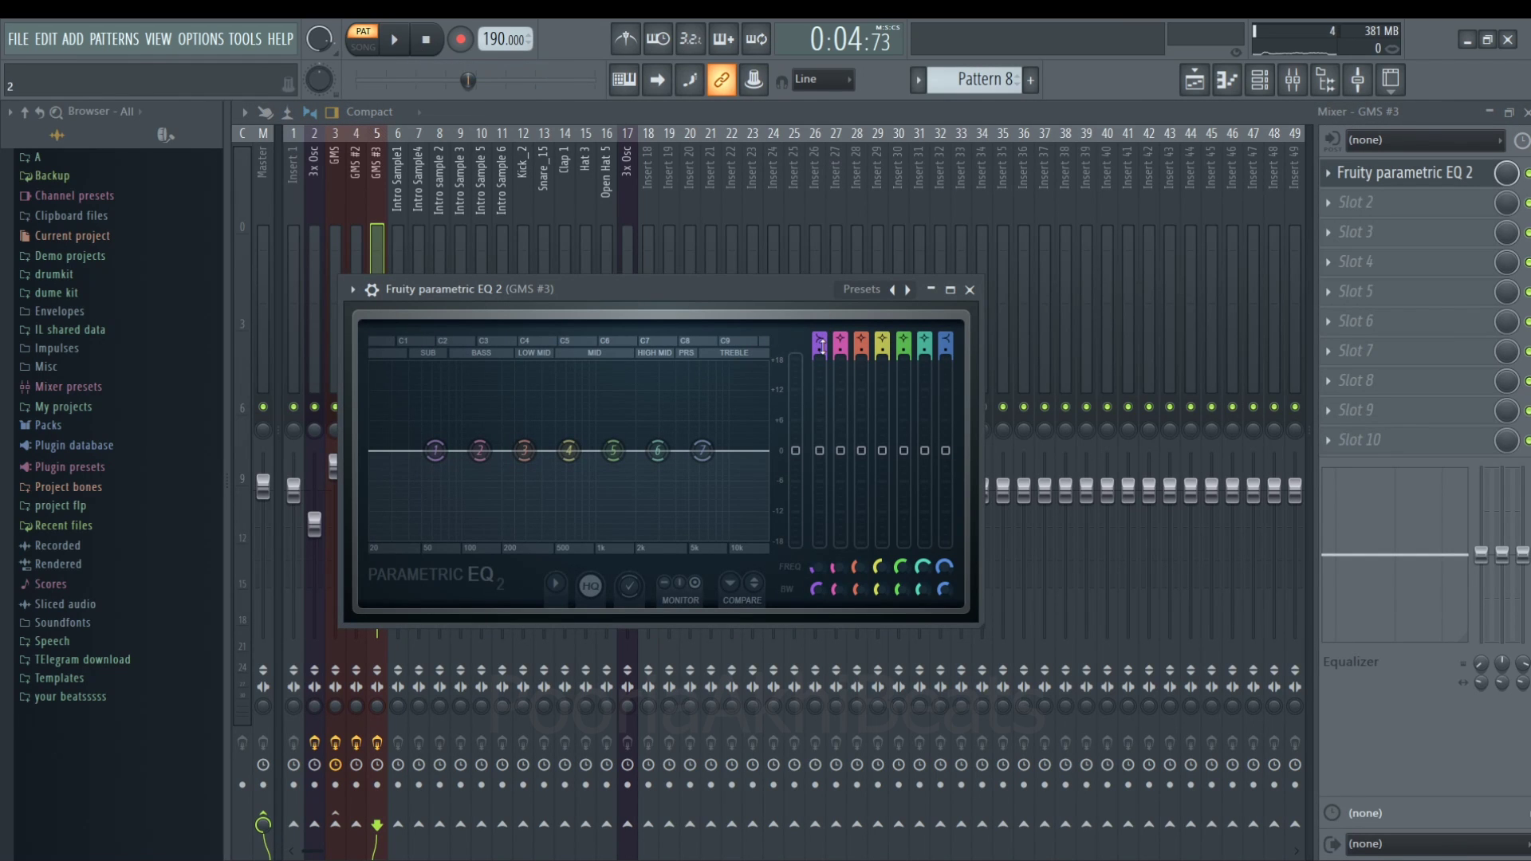
pyautogui.moveTo(435, 451); pyautogui.dragTo(525, 451)
pyautogui.press('space')
pyautogui.scroll(-3, 945, 345)
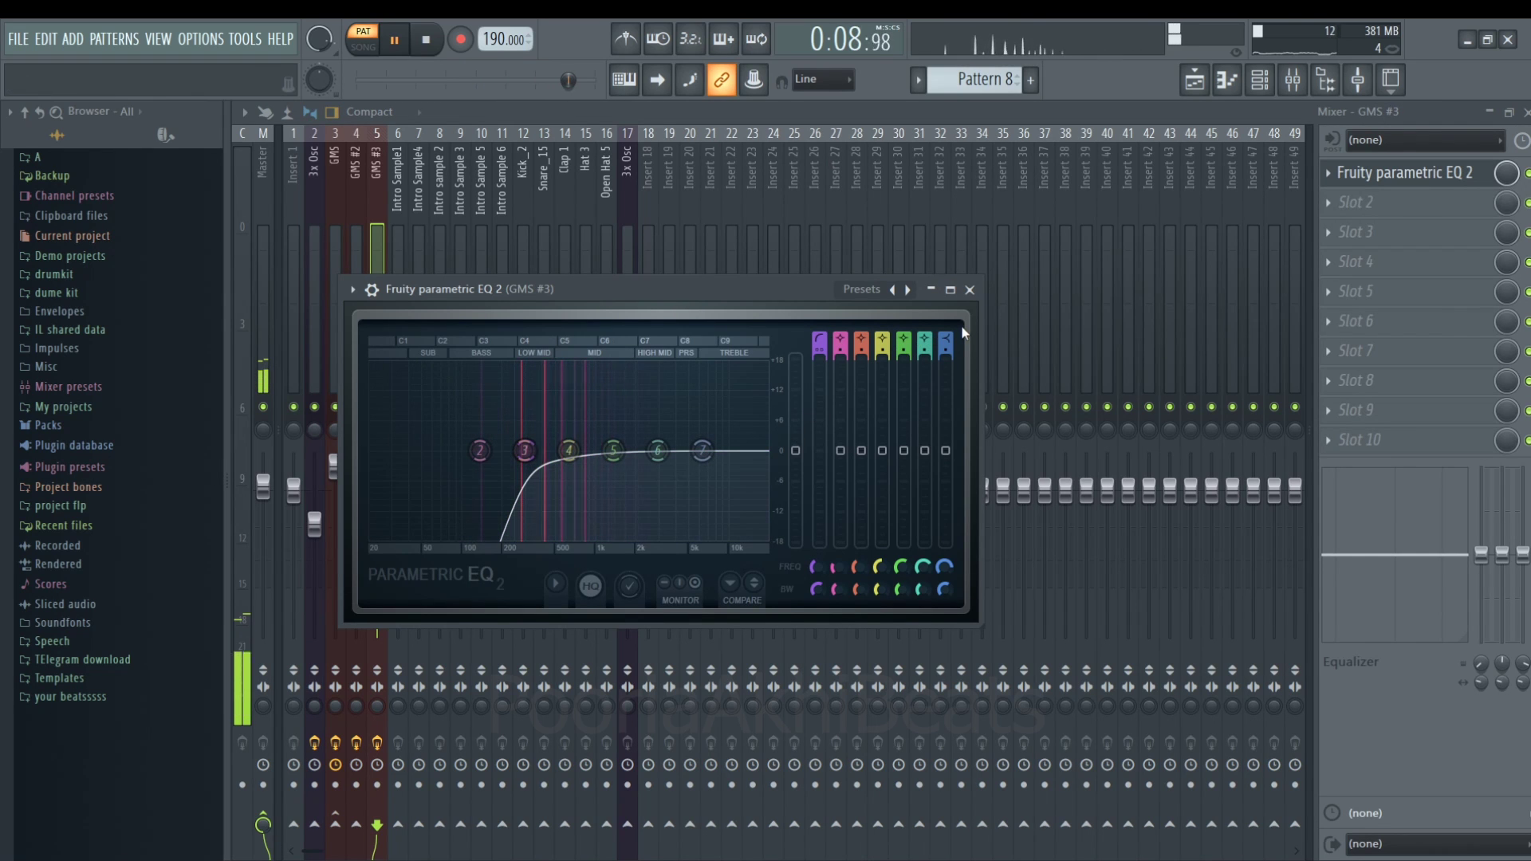
pyautogui.moveTo(702, 450); pyautogui.dragTo(590, 449)
pyautogui.scroll(-1, 945, 344)
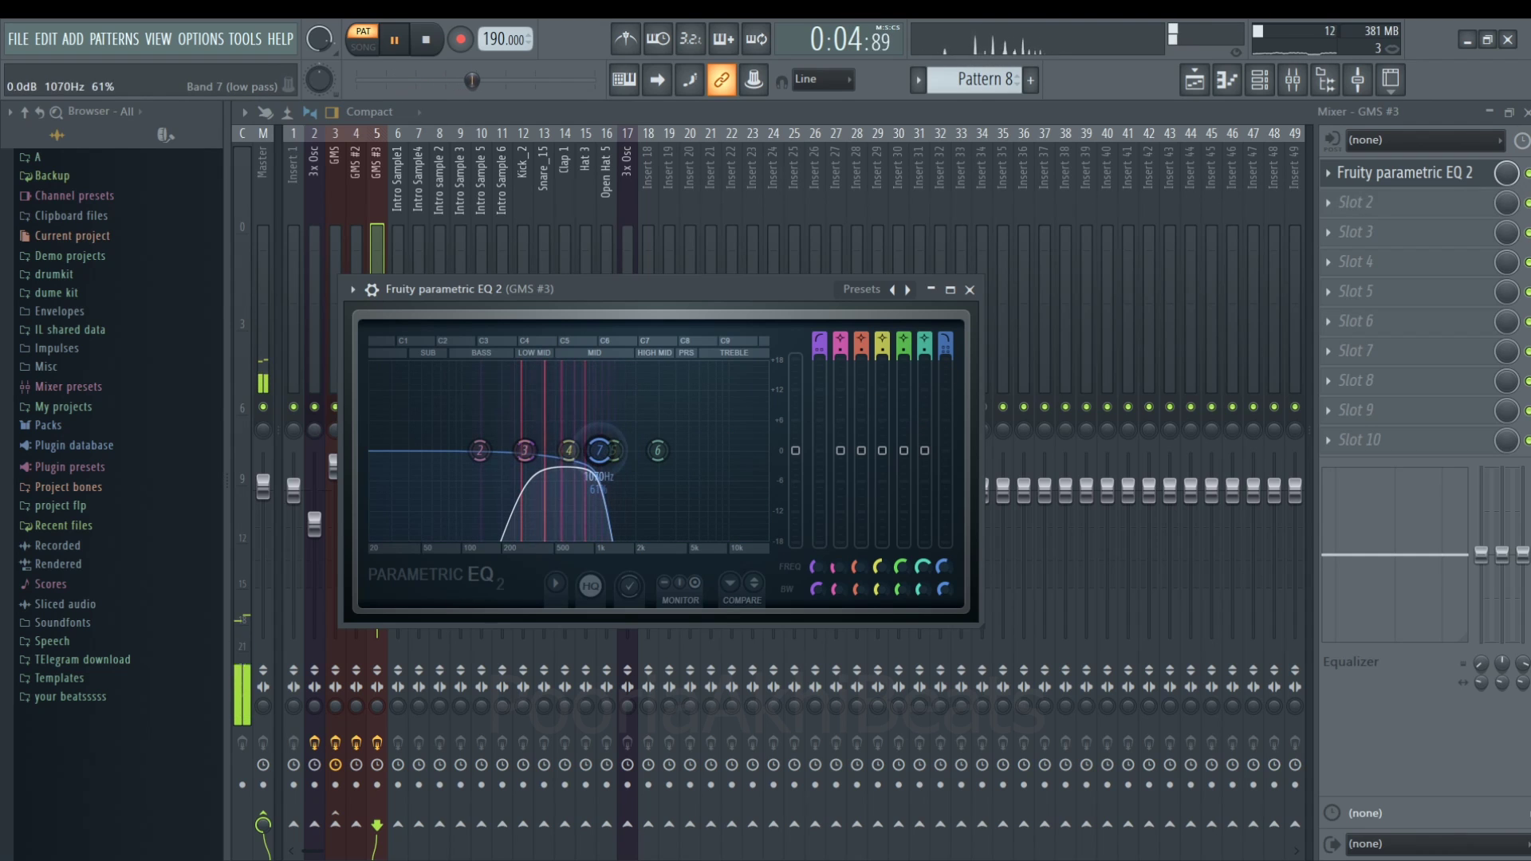
# - Pan the GMS #3 mixer track to the right, stop playback and close the mixer
pyautogui.click(390, 224)
pyautogui.click(357, 232)
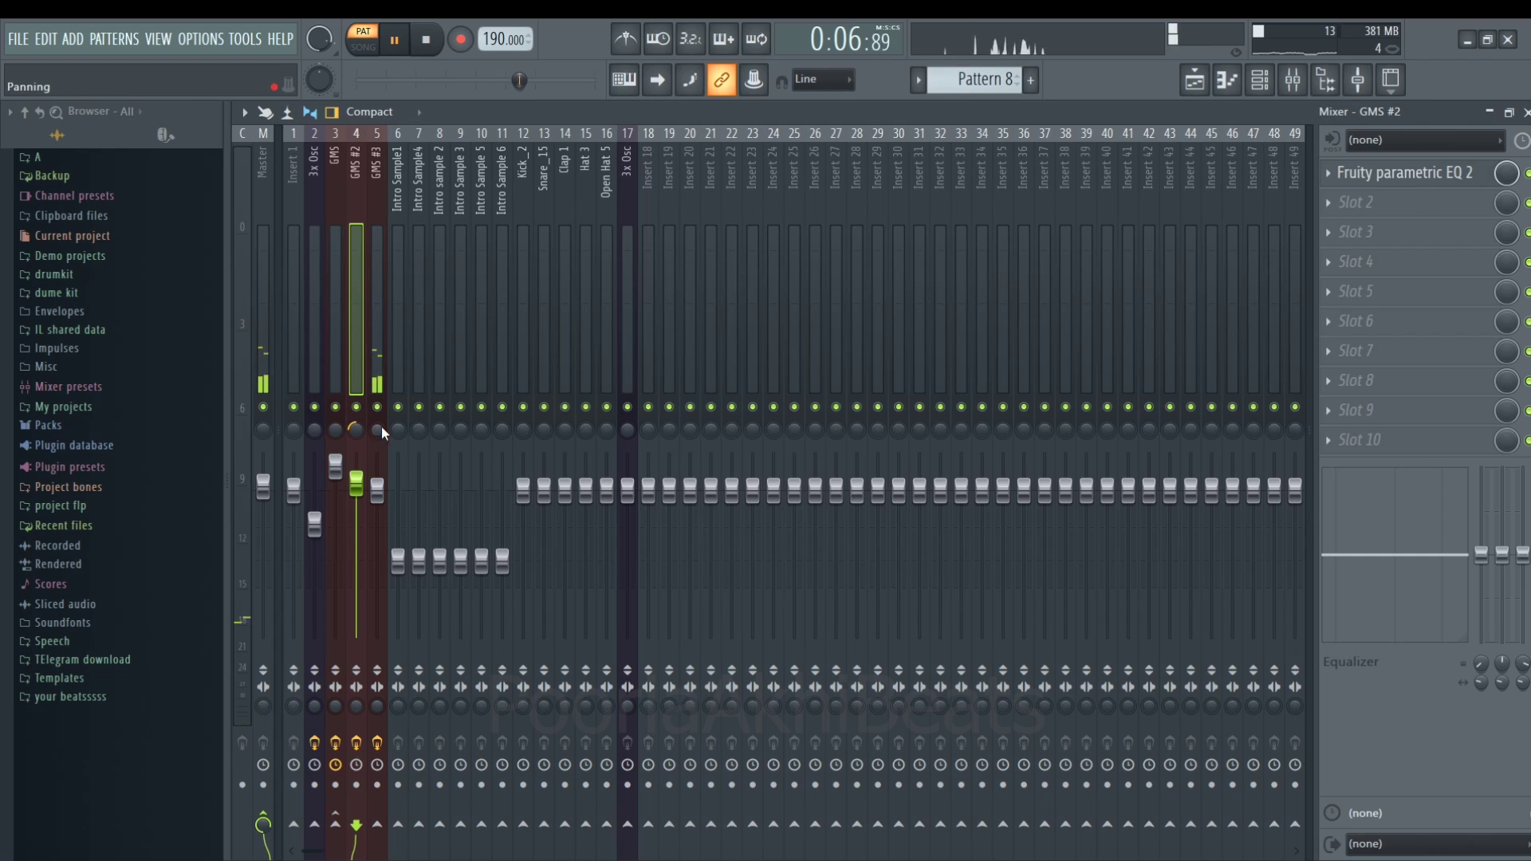
pyautogui.moveTo(380, 429); pyautogui.dragTo(381, 403)
pyautogui.press('space')
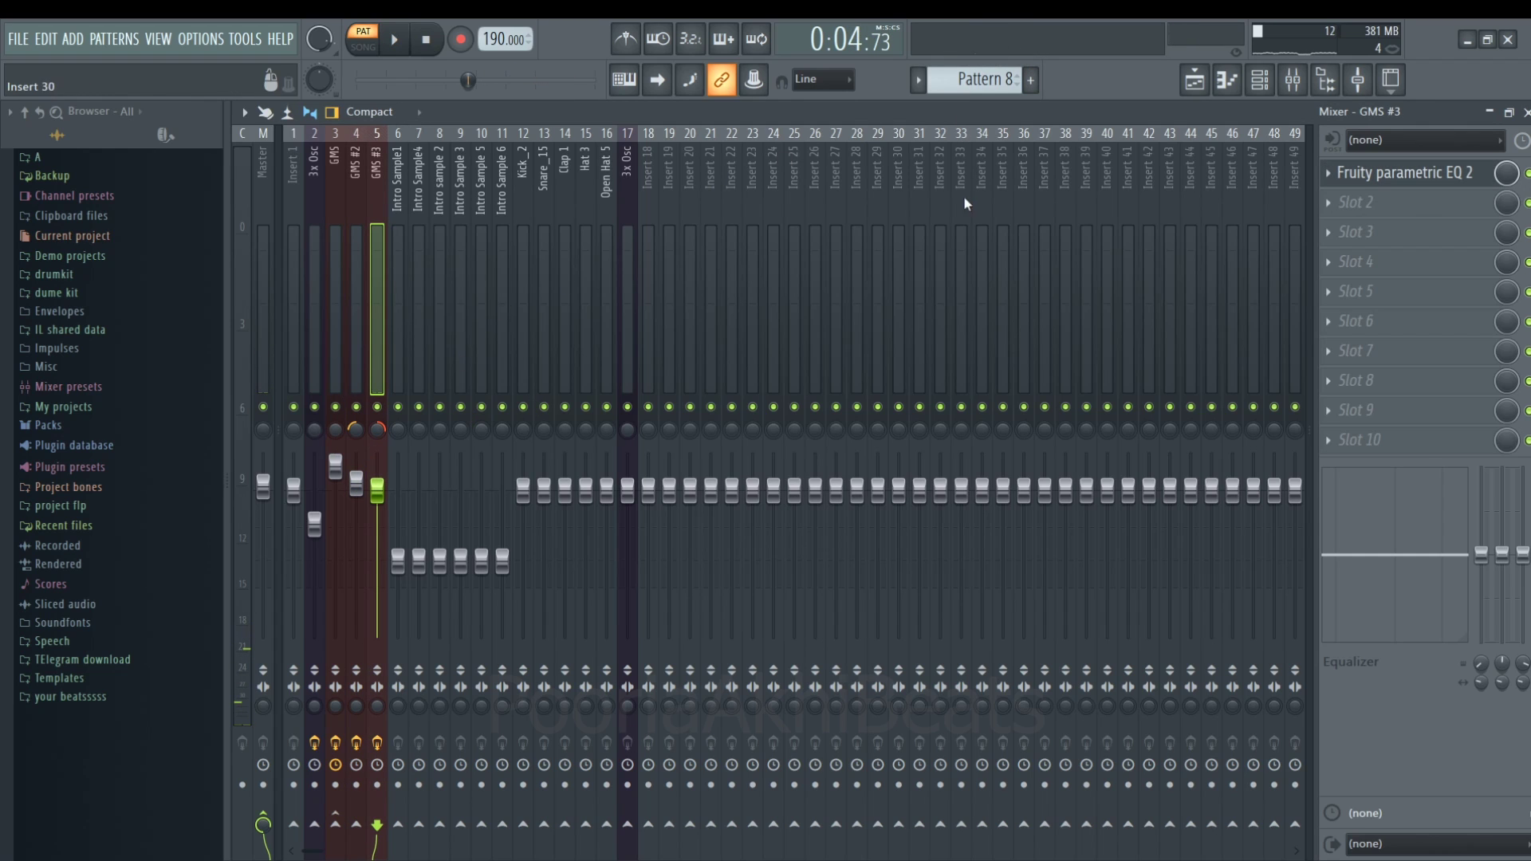
pyautogui.click(1525, 112)
# - Place Pattern 8 clips on Track 8 at bars 25 and 33 and play the song from bar 25
pyautogui.press('F5')
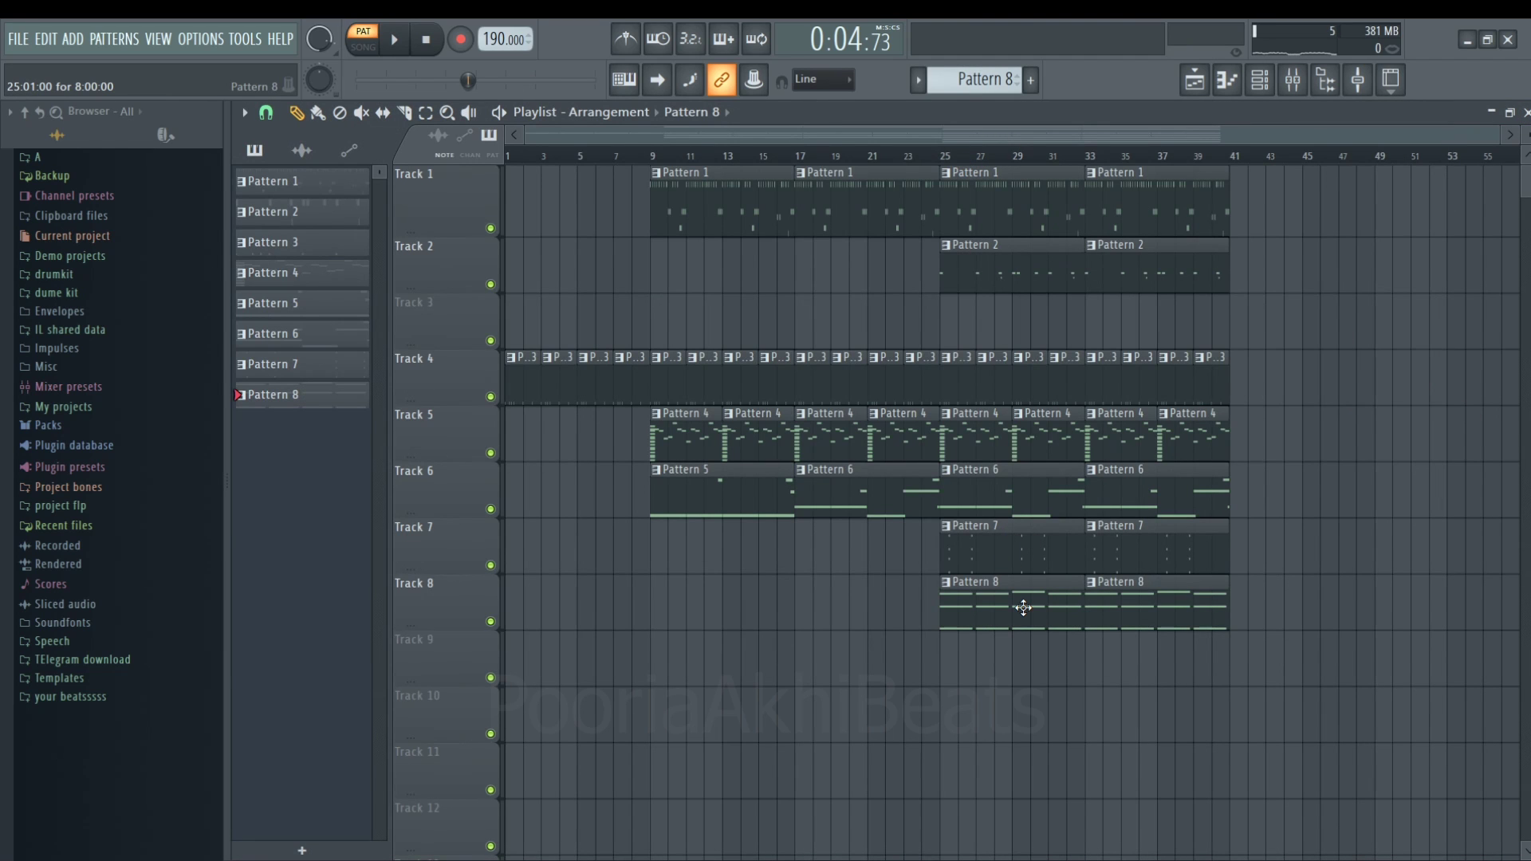
pyautogui.click(946, 153)
pyautogui.press('space')
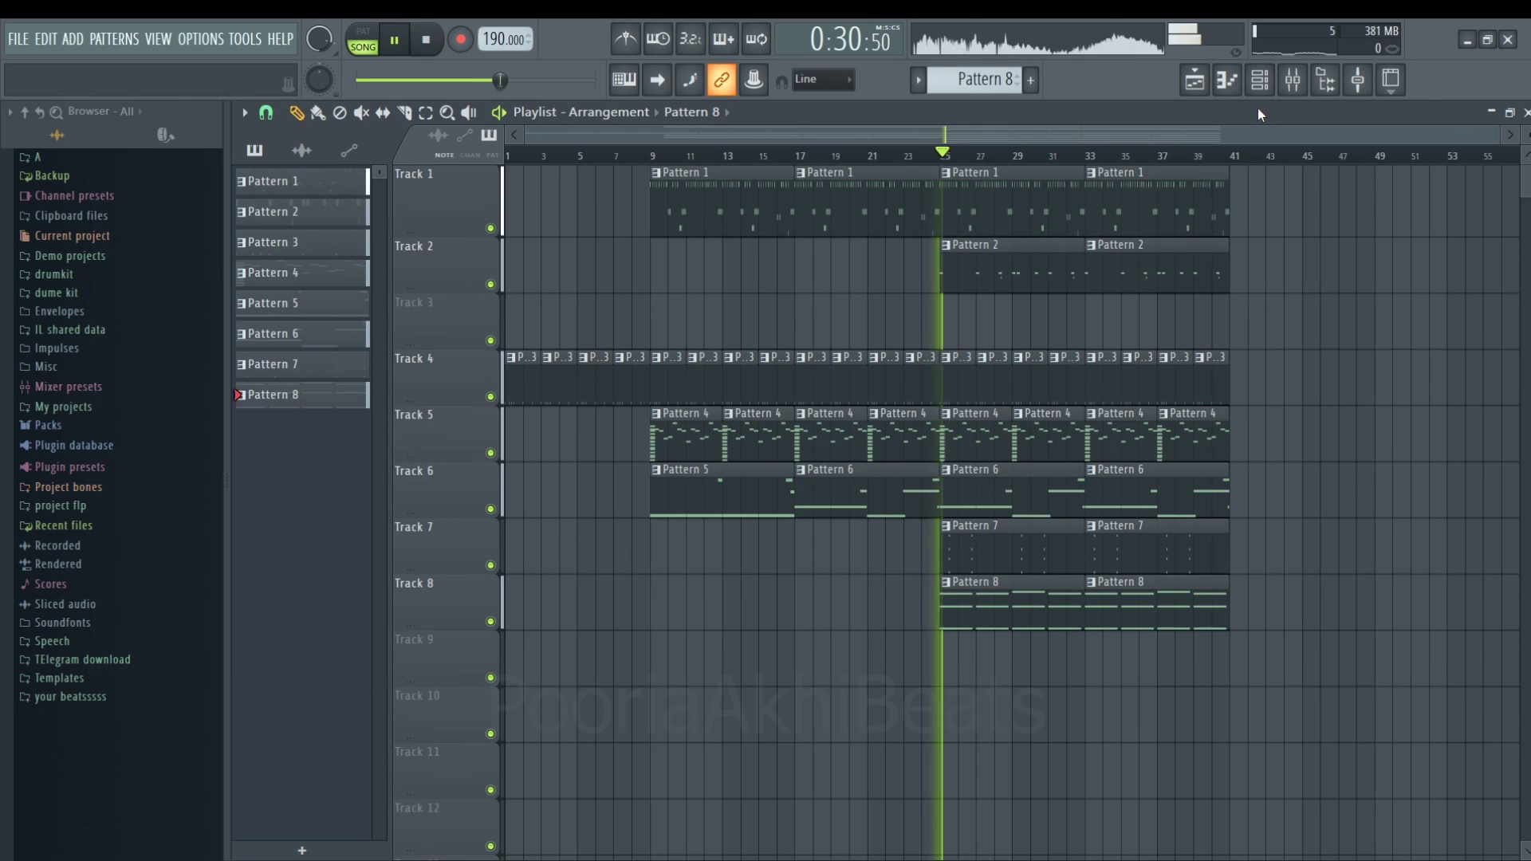
# - Lower the GMS #3 volume and widen its EQ by lowering band 1, boosting bands 3 and 5, and setting band 7 to 2074 Hz
pyautogui.click(1294, 80)
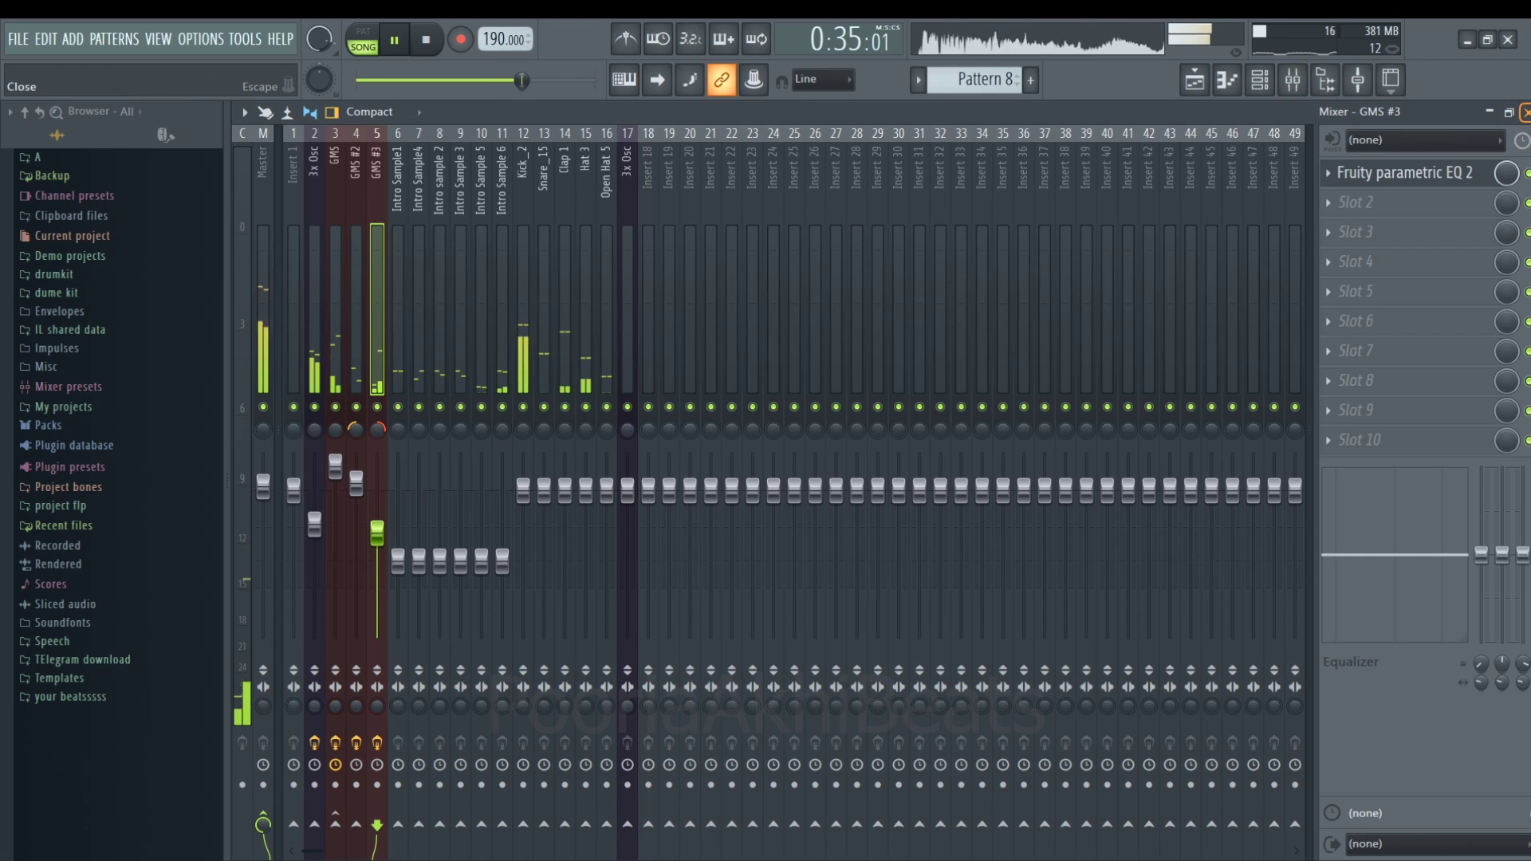
pyautogui.click(1524, 112)
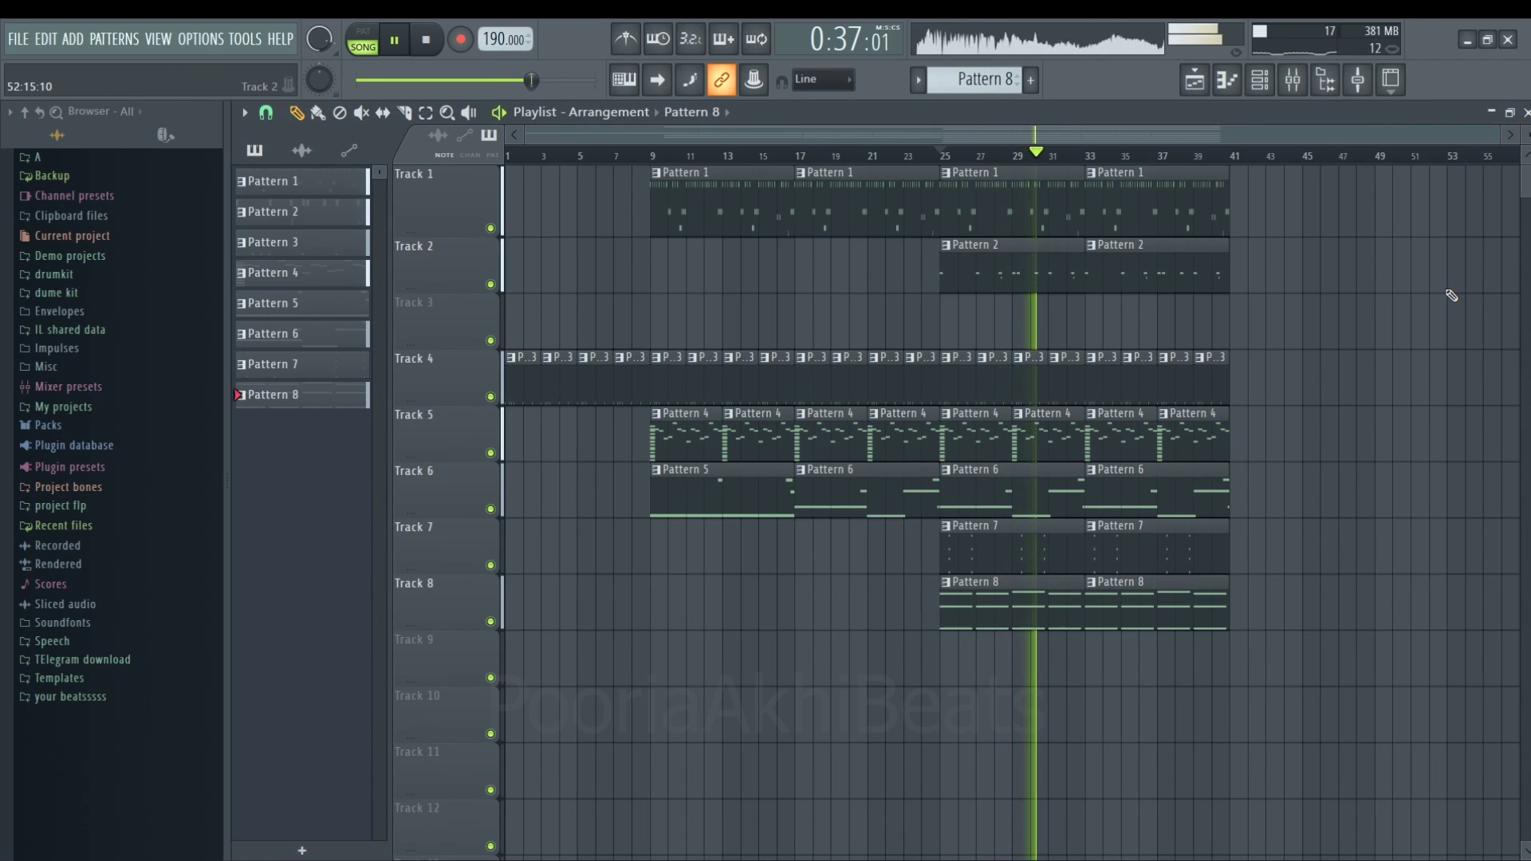
pyautogui.click(1305, 94)
pyautogui.click(1403, 172)
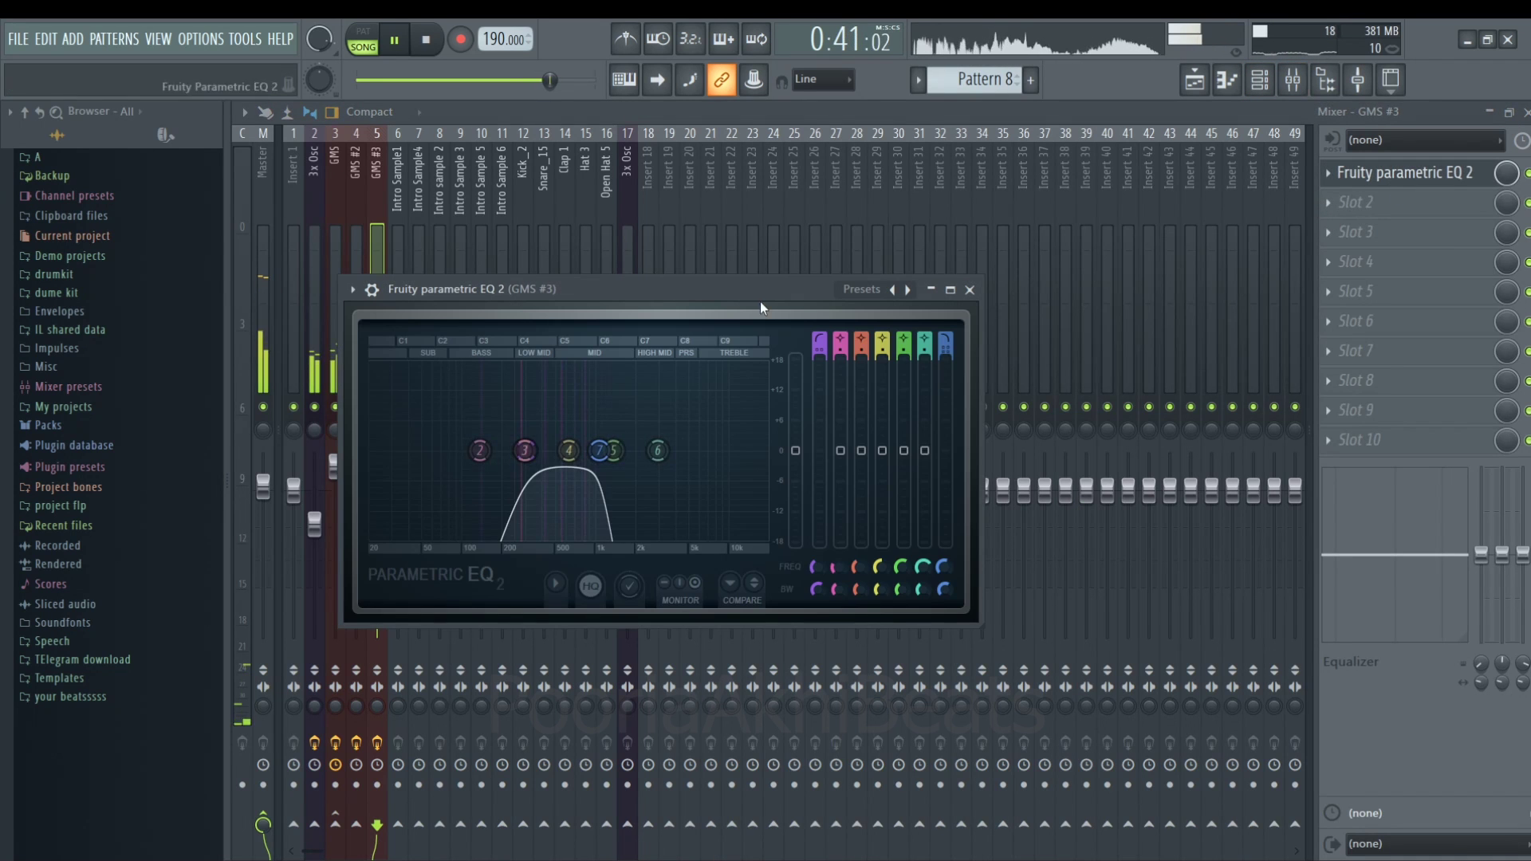
pyautogui.moveTo(569, 450); pyautogui.dragTo(638, 451)
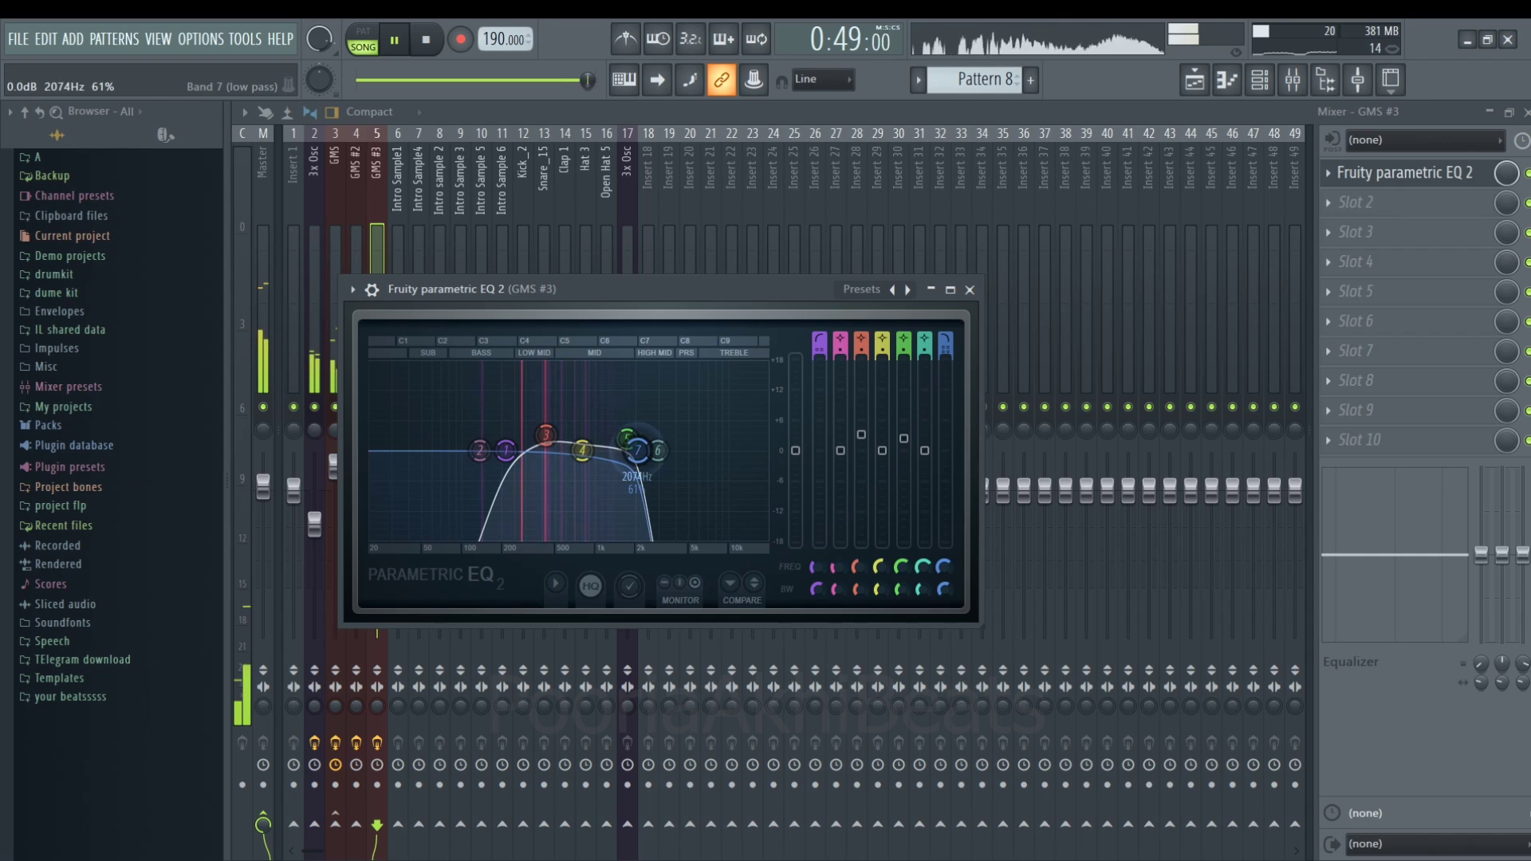
pyautogui.click(969, 289)
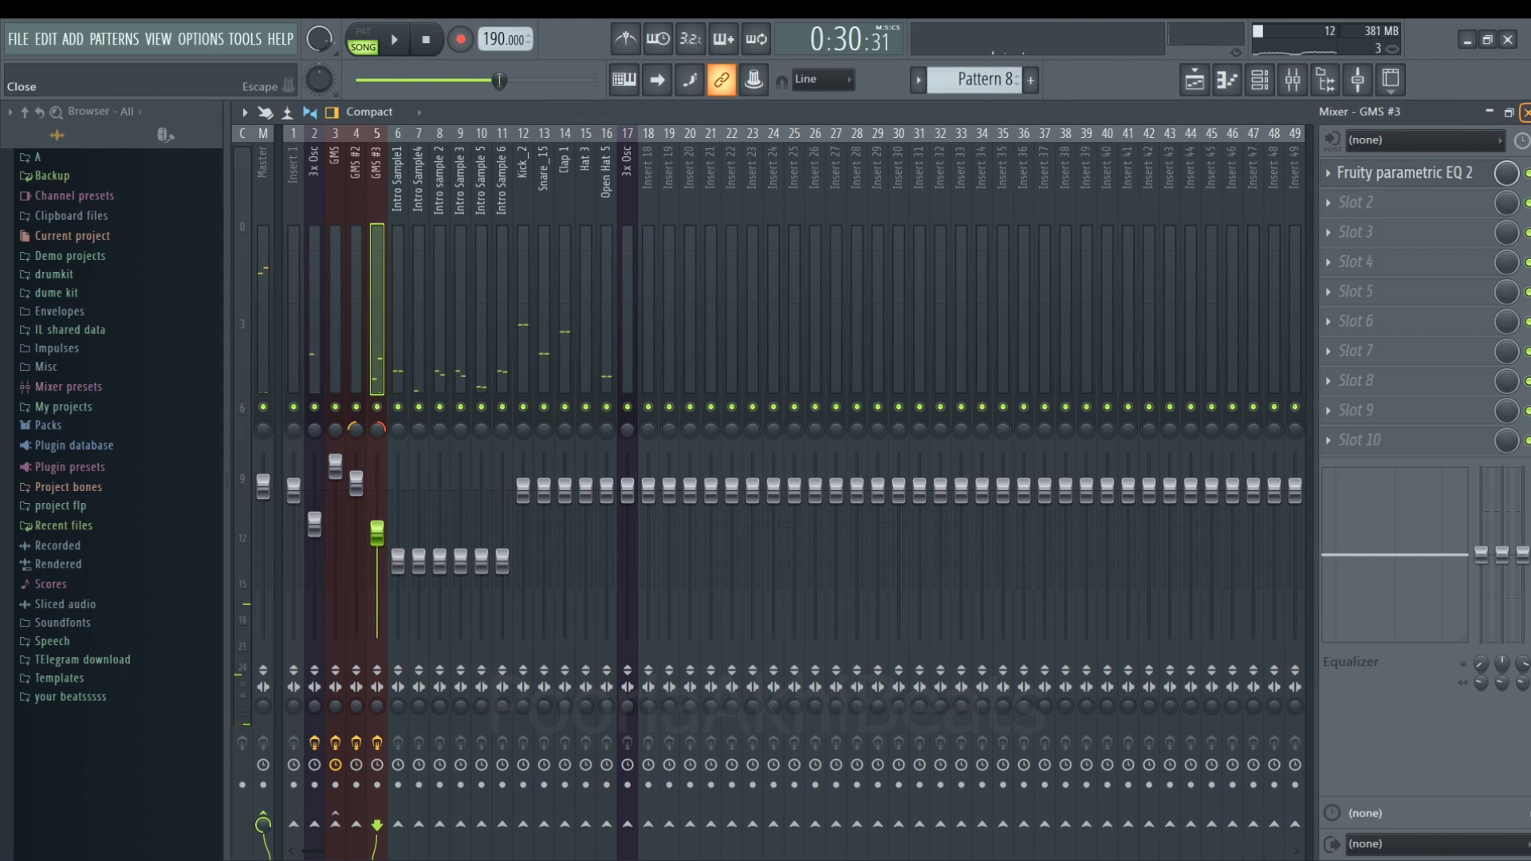
# - Repeat the bars 9–40 arrangement at bars 41–72 on all used tracks and play the song from the start
pyautogui.click(1525, 111)
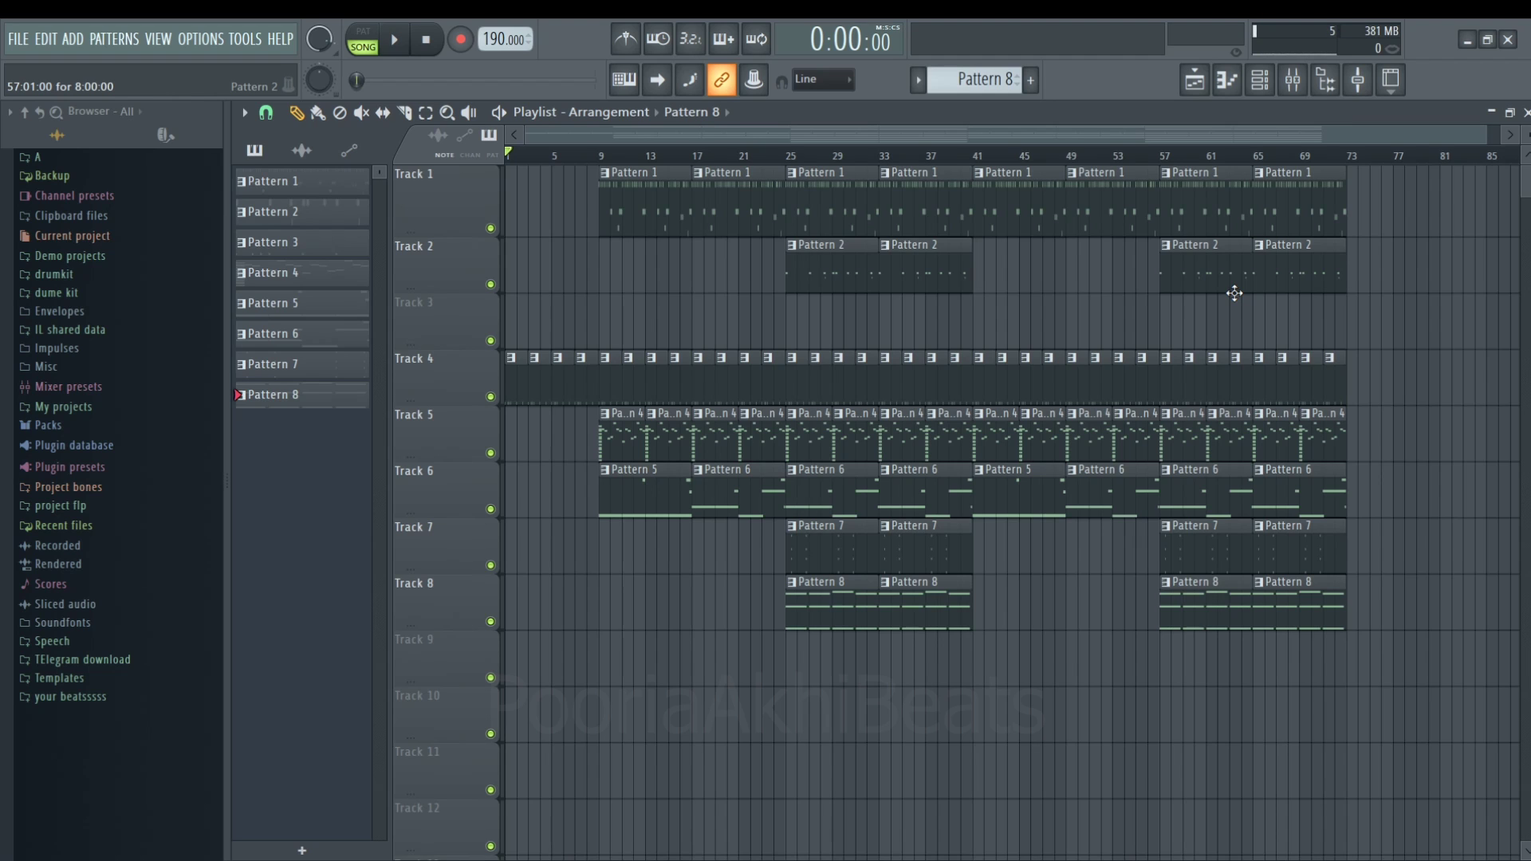
pyautogui.press('space')
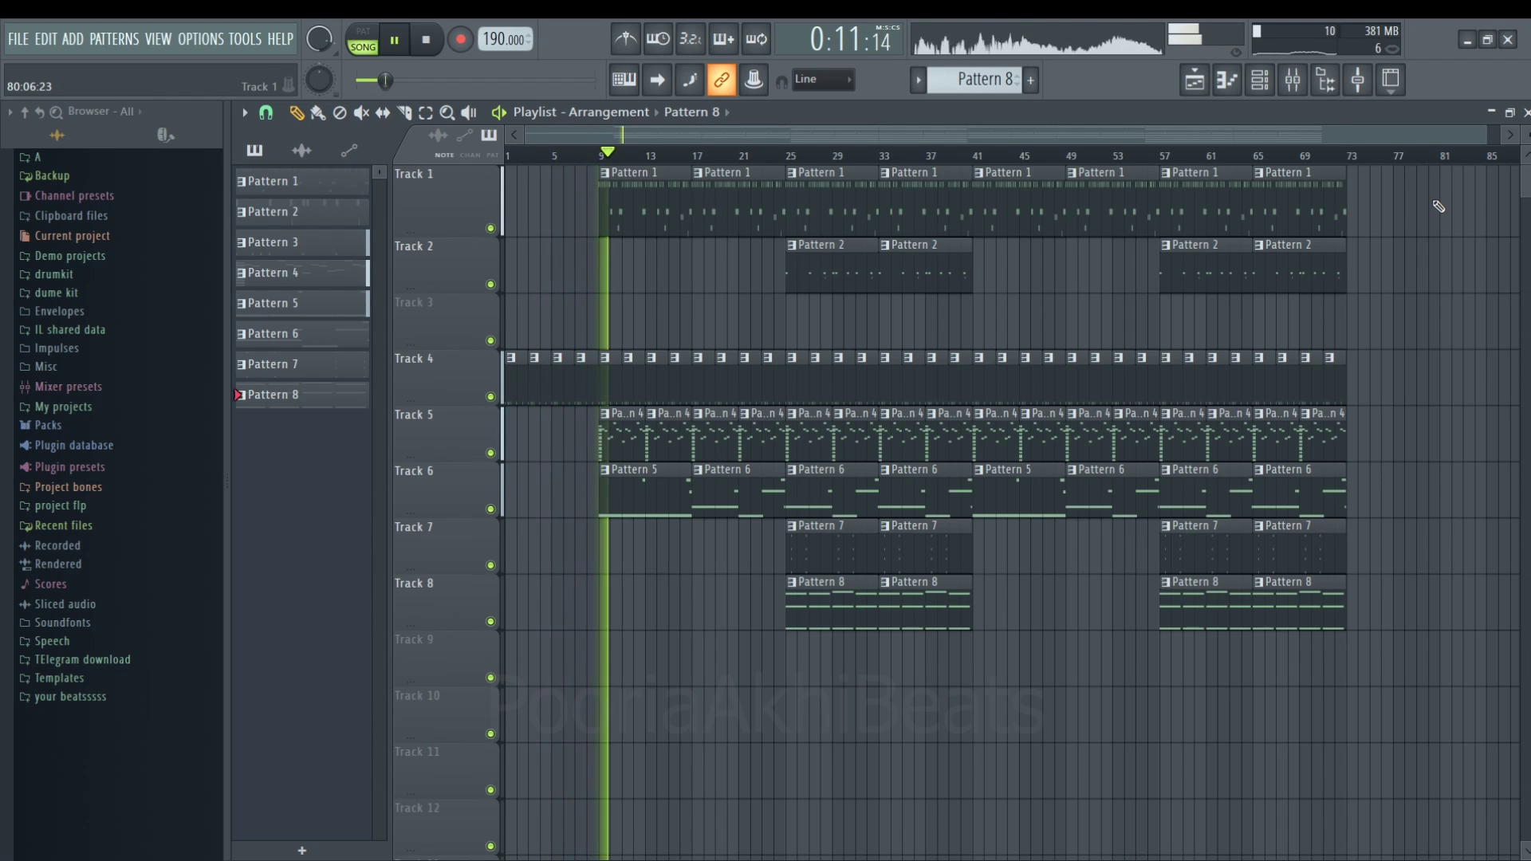